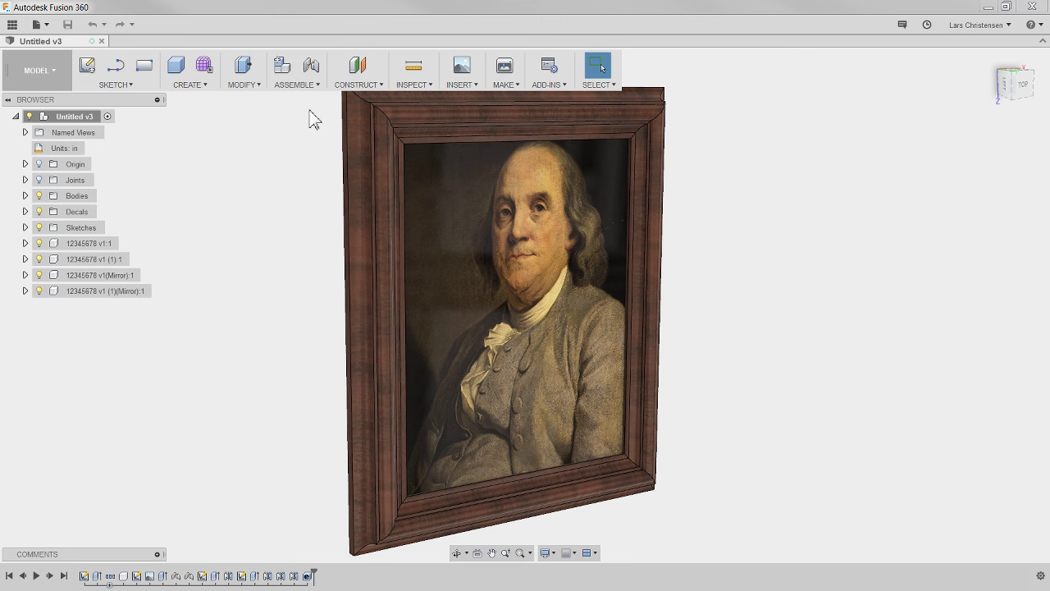
Close the picture frame design and start a new sketch on the XY plane of an empty design.
{"action": "left_click", "coordinate": [101, 41]}
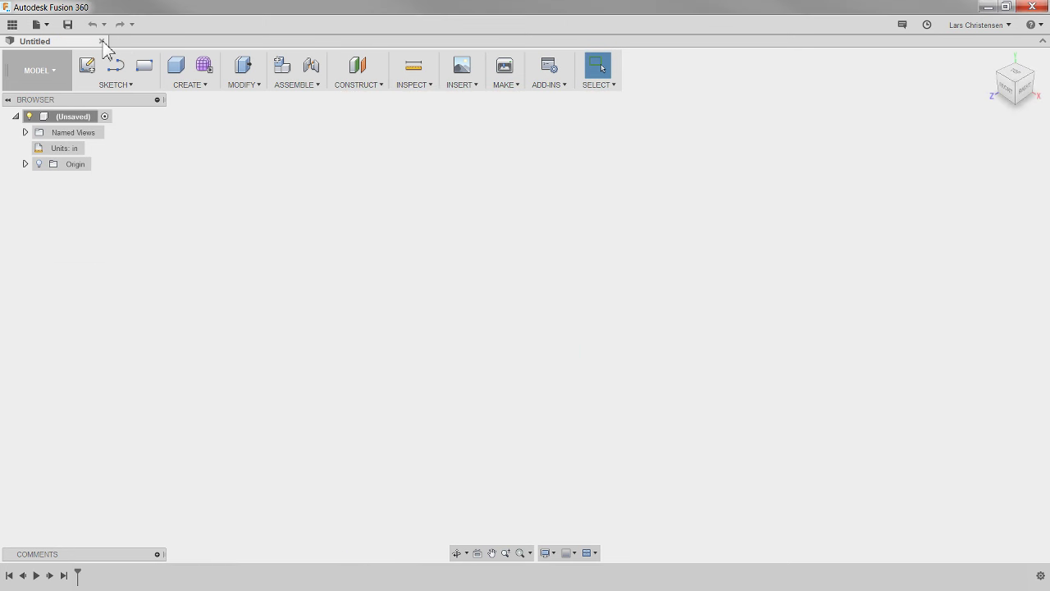
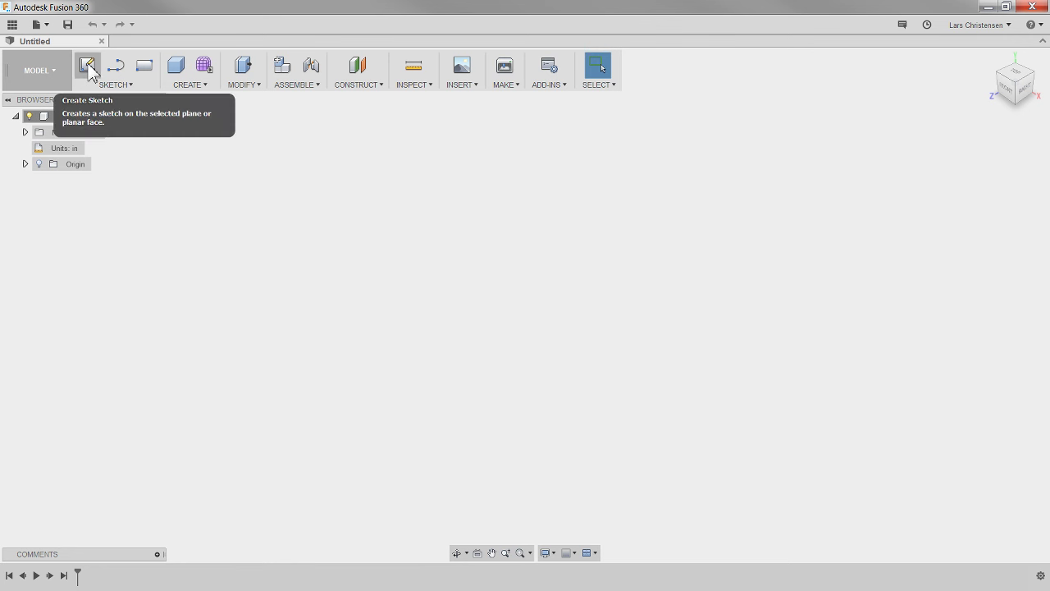
{"action": "left_click", "coordinate": [88, 66]}
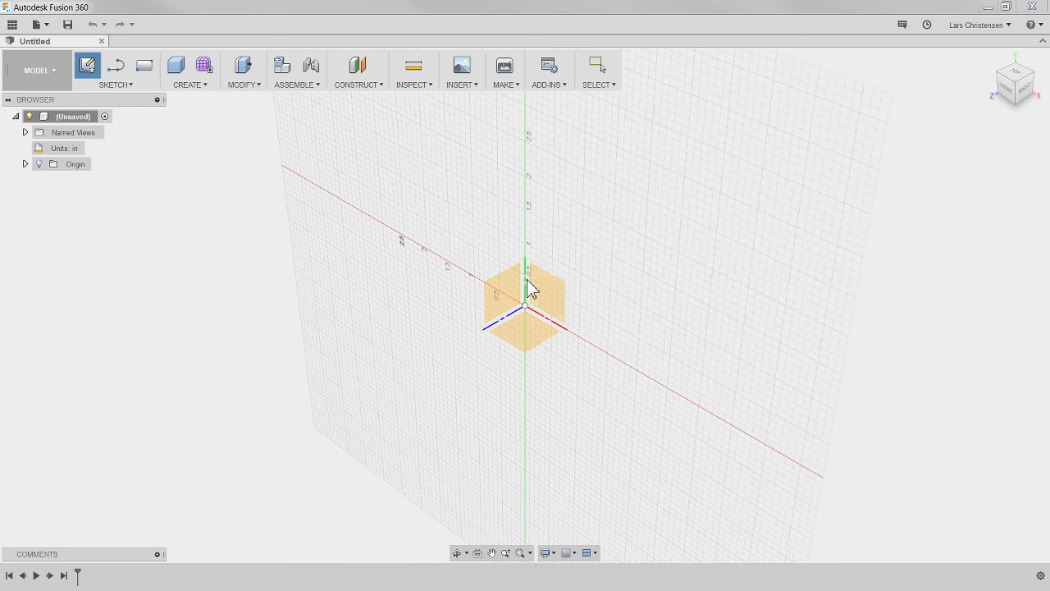
{"action": "left_click", "coordinate": [557, 293]}
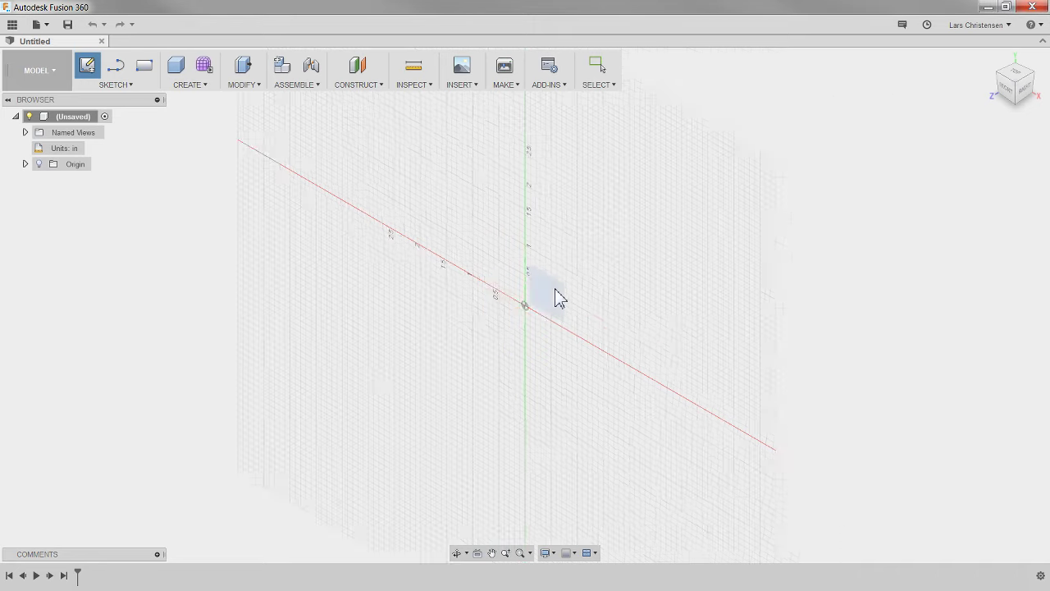
{"action": "scroll", "coordinate": [640, 377], "scroll_direction": "up", "scroll_amount": 1}
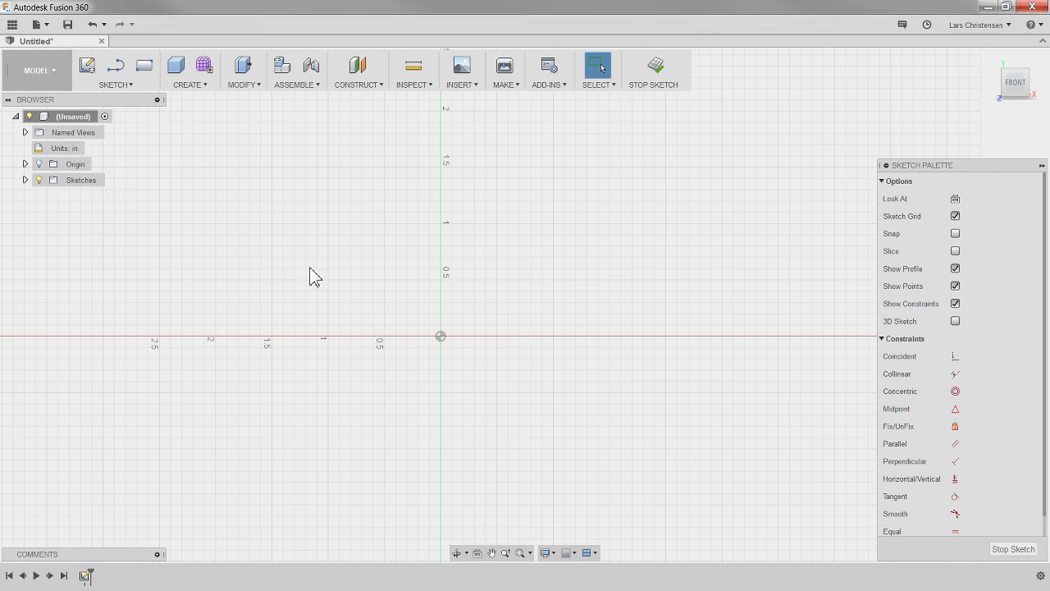
Sketch a horizontal line 2 in long starting at the origin and running along the positive X axis.
{"action": "key", "text": "l"}
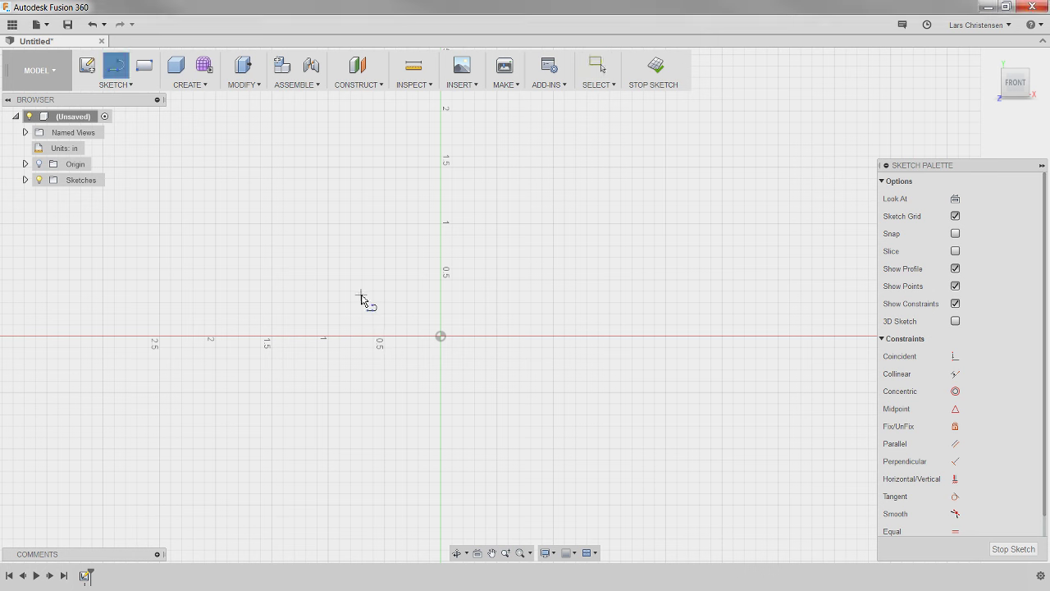
{"action": "left_click", "coordinate": [441, 337]}
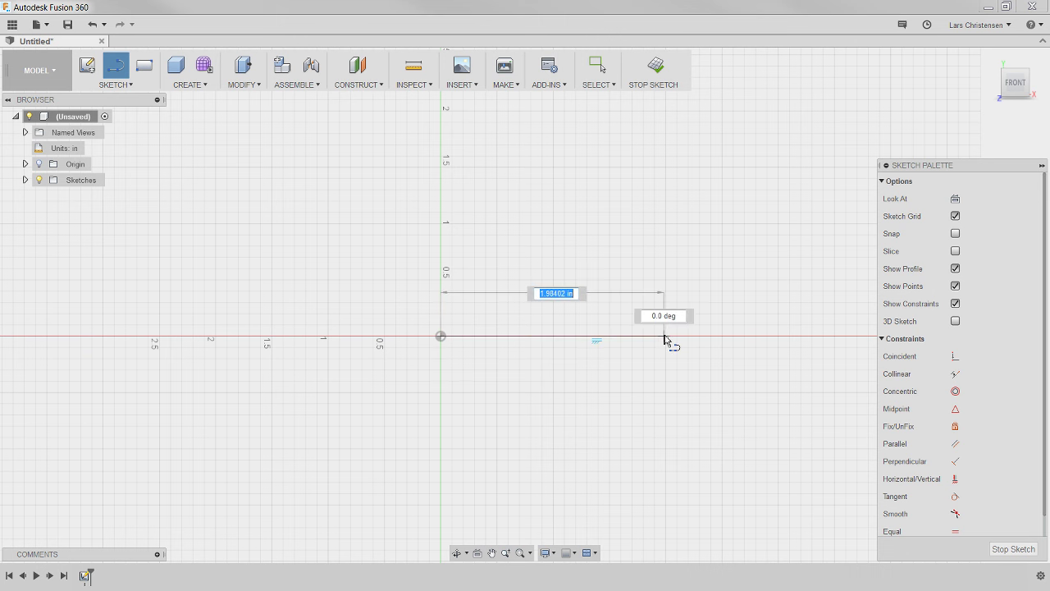
{"action": "type", "text": "2"}
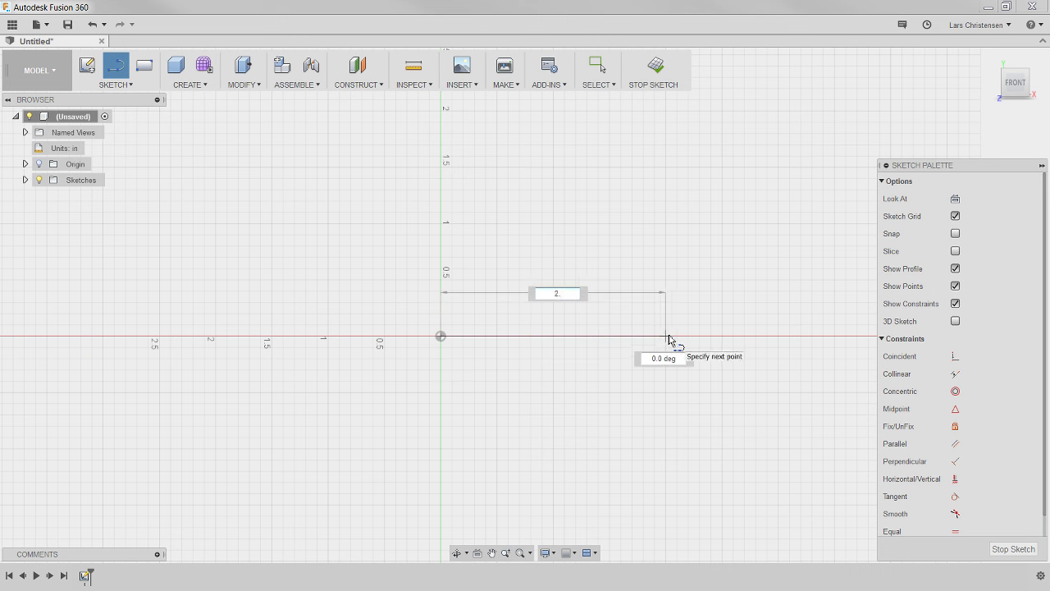
{"action": "type", "text": "."}
{"action": "key", "text": "Tab"}
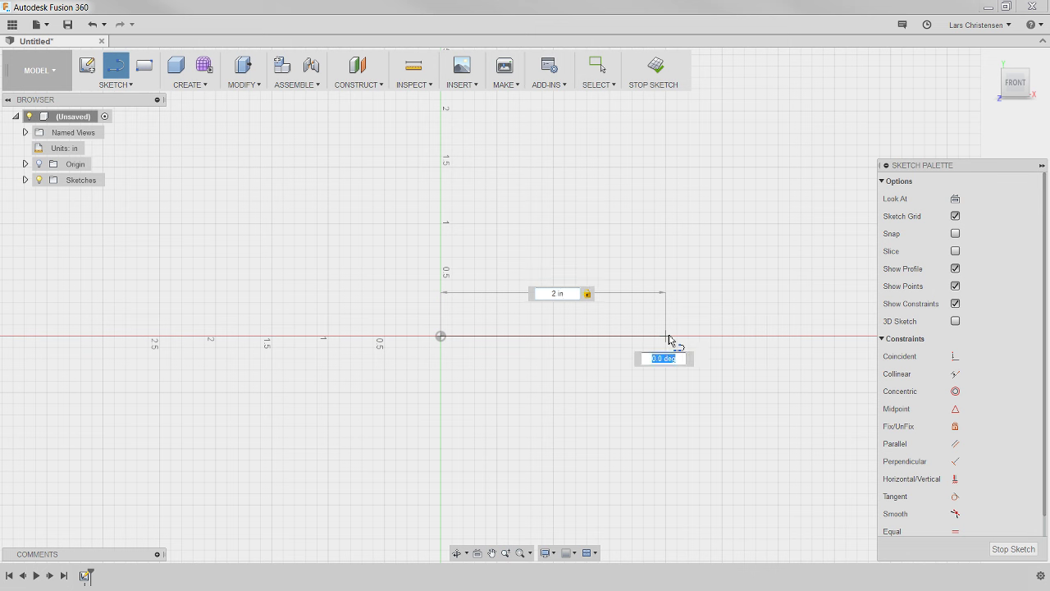
{"action": "key", "text": "Return"}
{"action": "key", "text": "Escape"}
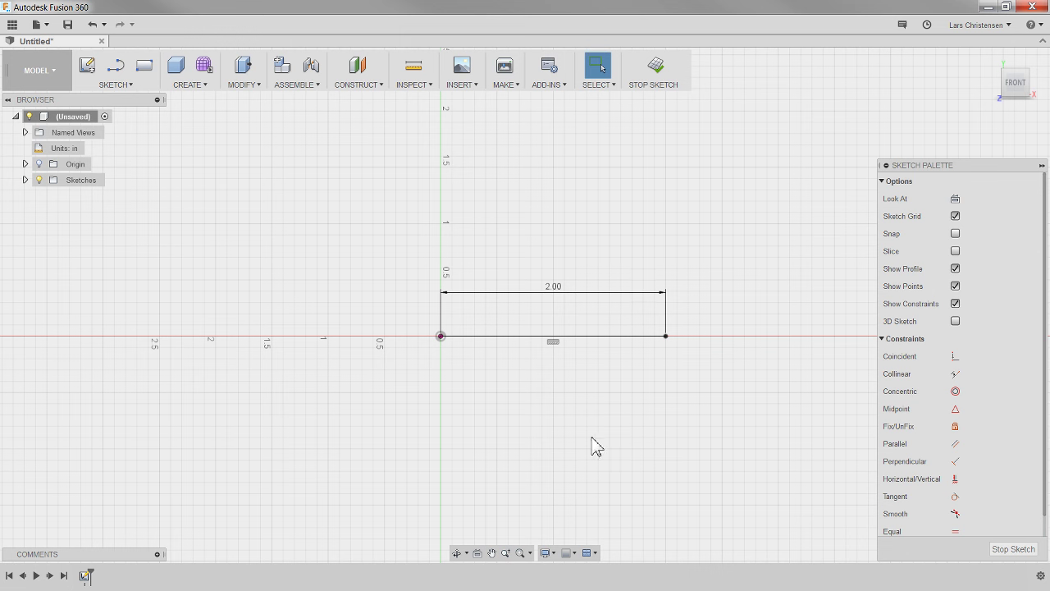
Insert the image 1.png as an attached canvas on the XY plane.
{"action": "left_click", "coordinate": [469, 87]}
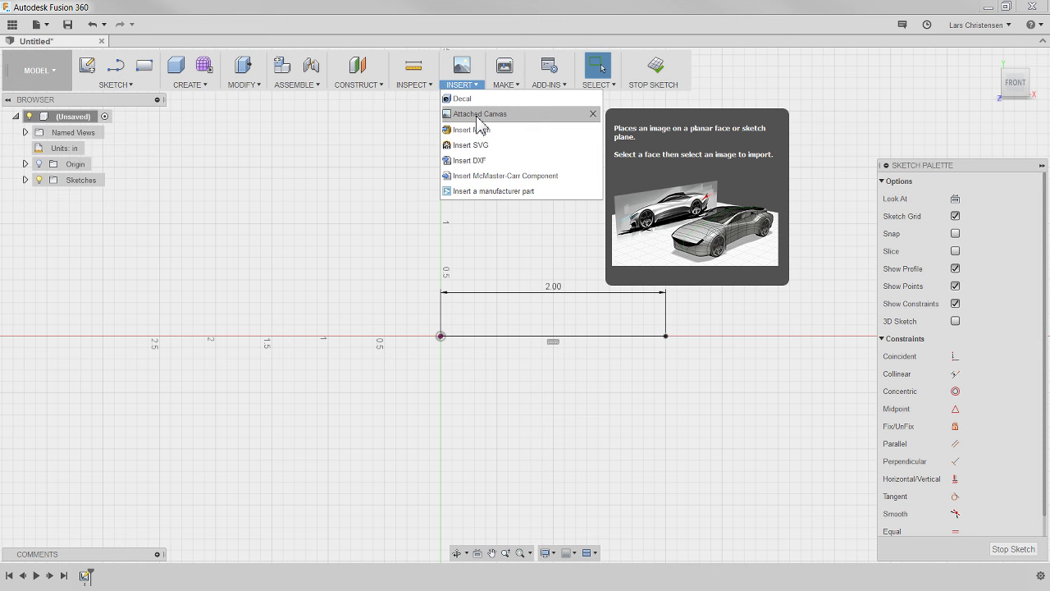
{"action": "left_click", "coordinate": [479, 115]}
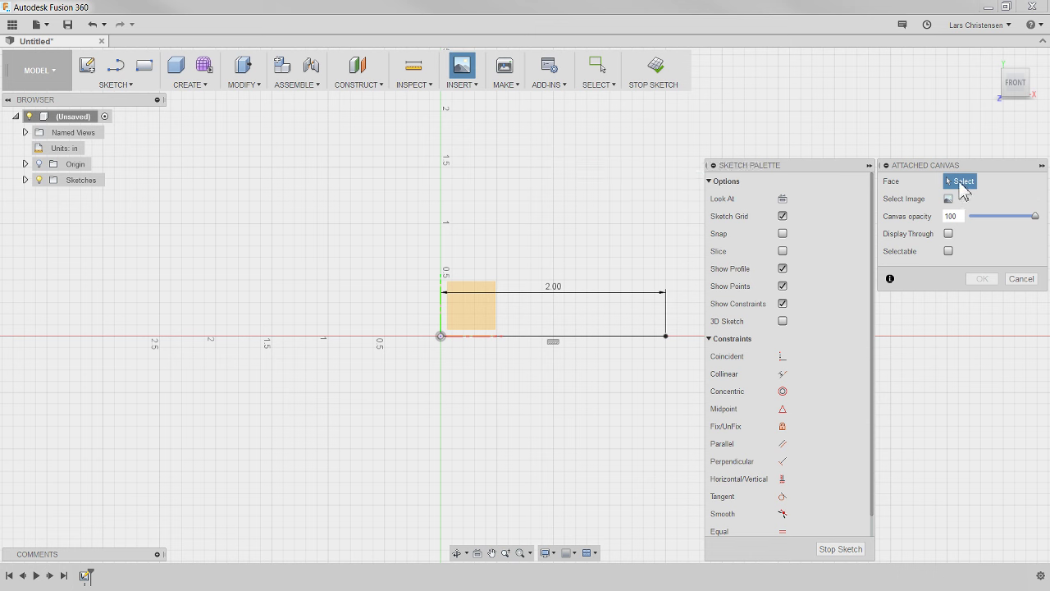
{"action": "left_click", "coordinate": [479, 314]}
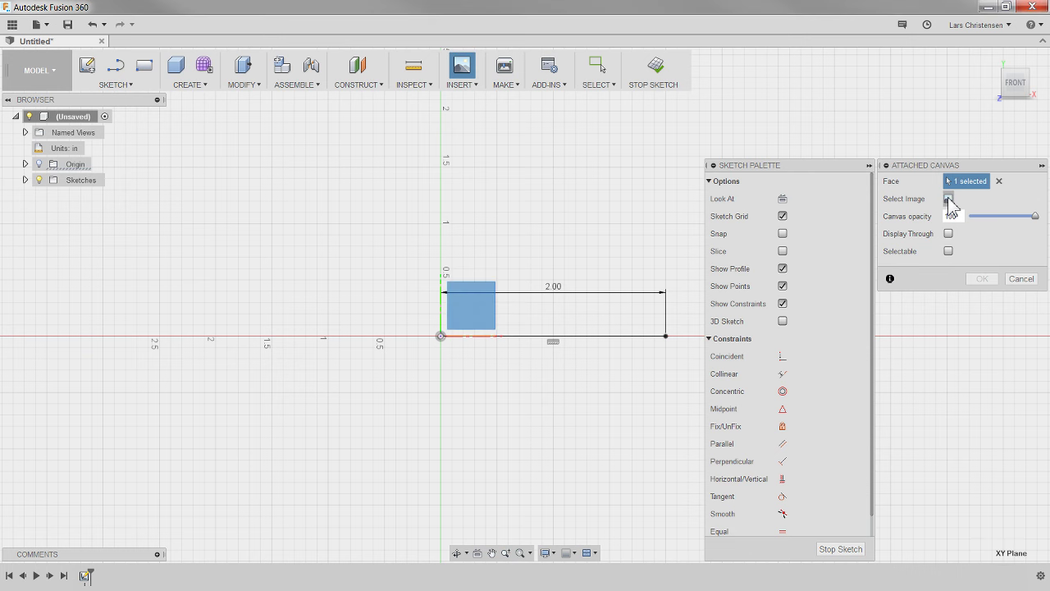
{"action": "left_click", "coordinate": [948, 199]}
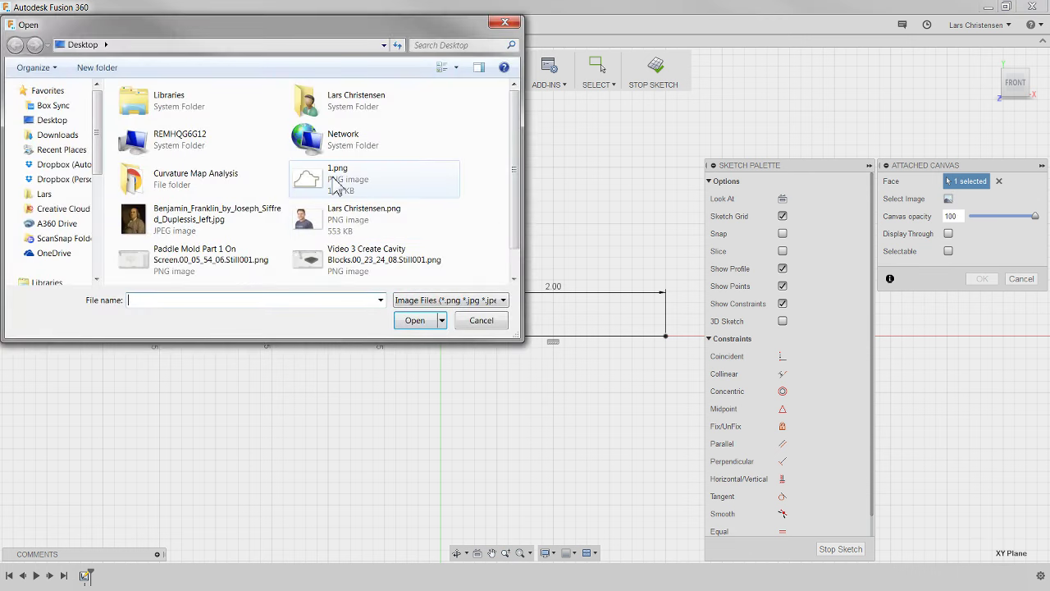
{"action": "double_click", "coordinate": [335, 178]}
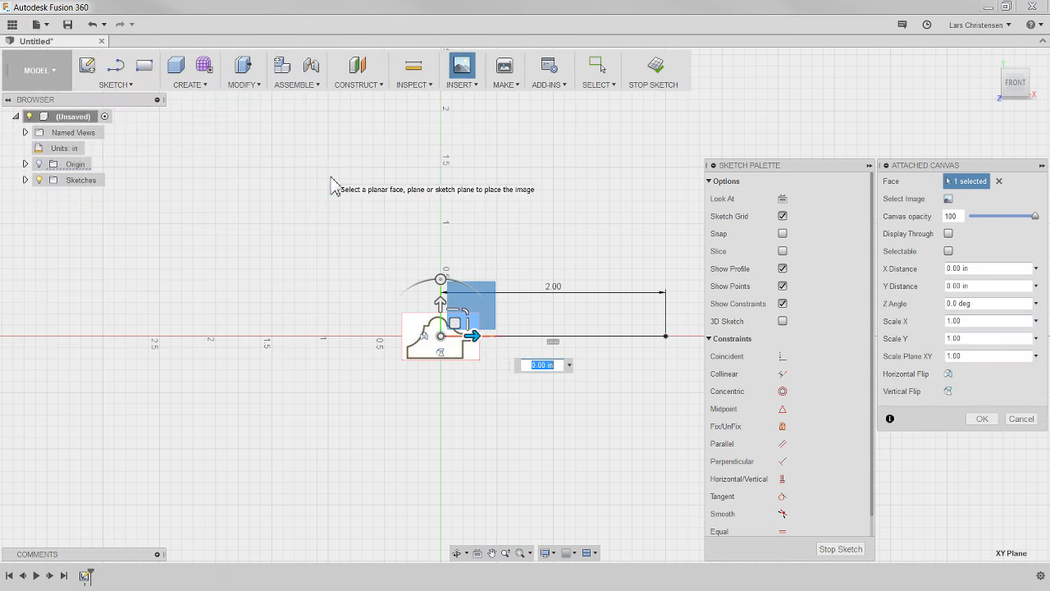
Scale the canvas uniformly by about 3.4 and move it so the profile's lower-left corner sits on the origin.
{"action": "scroll", "coordinate": [502, 328], "scroll_direction": "up", "scroll_amount": 3}
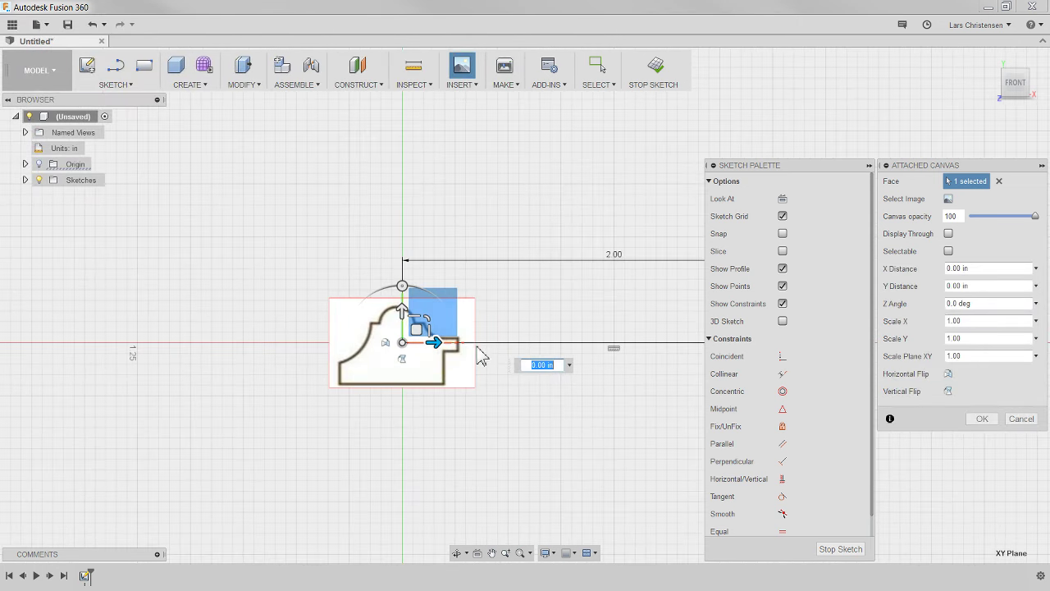
{"action": "scroll", "coordinate": [449, 327], "scroll_direction": "down", "scroll_amount": 1}
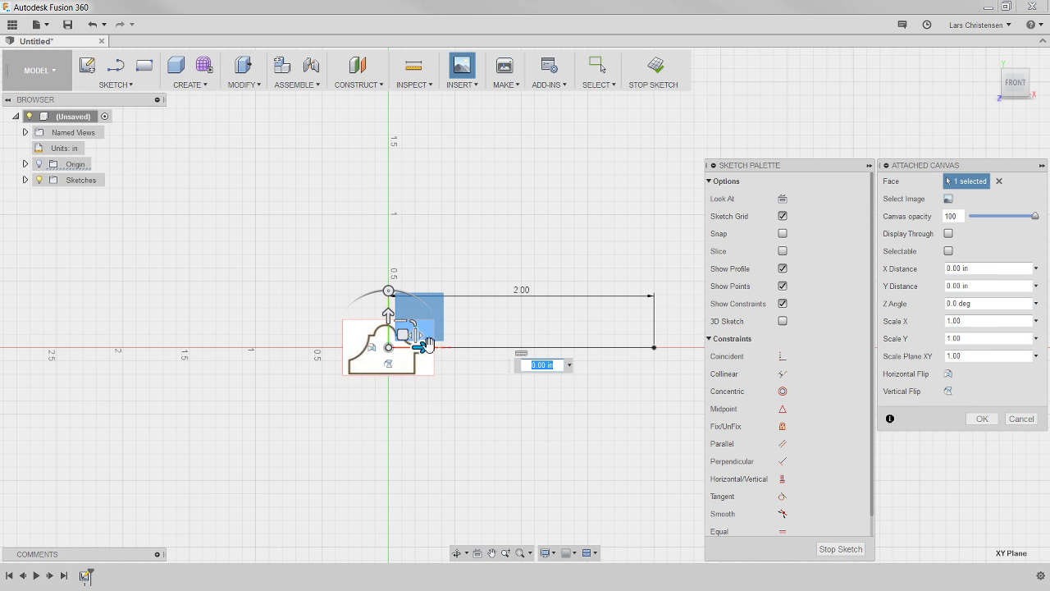
{"action": "left_click_drag", "start_coordinate": [410, 320], "coordinate": [447, 406]}
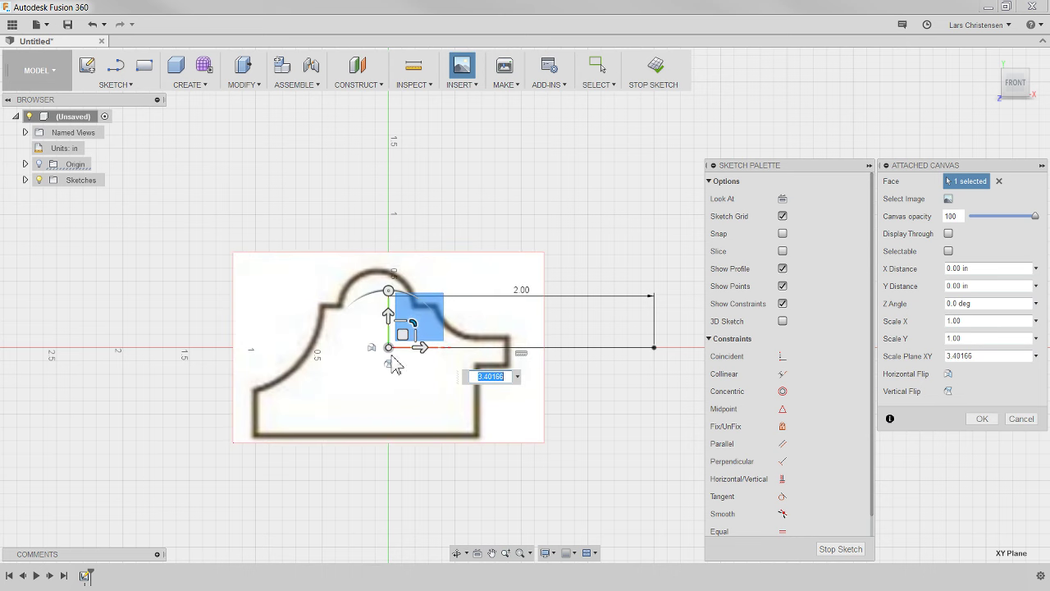
{"action": "left_click_drag", "start_coordinate": [390, 354], "coordinate": [526, 267]}
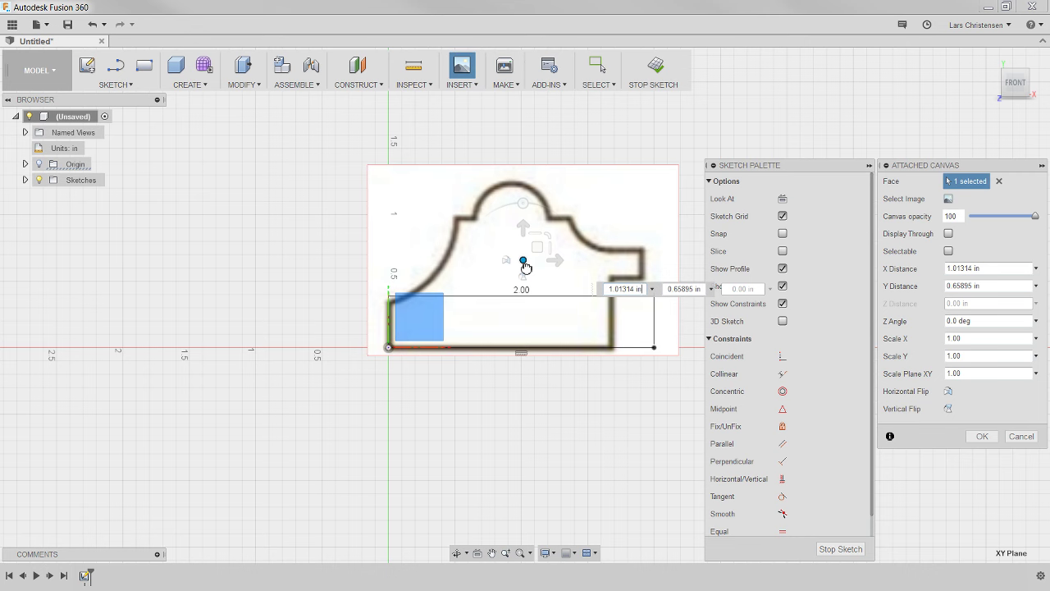
Fine-tune the canvas scale and position until the moulding profile's bottom edge matches the 2 in line.
{"action": "left_click", "coordinate": [552, 233]}
{"action": "mouse_move", "coordinate": [552, 234]}
{"action": "left_mouse_down"}
{"action": "mouse_move", "coordinate": [543, 244]}
{"action": "mouse_move", "coordinate": [569, 237]}
{"action": "left_mouse_up"}
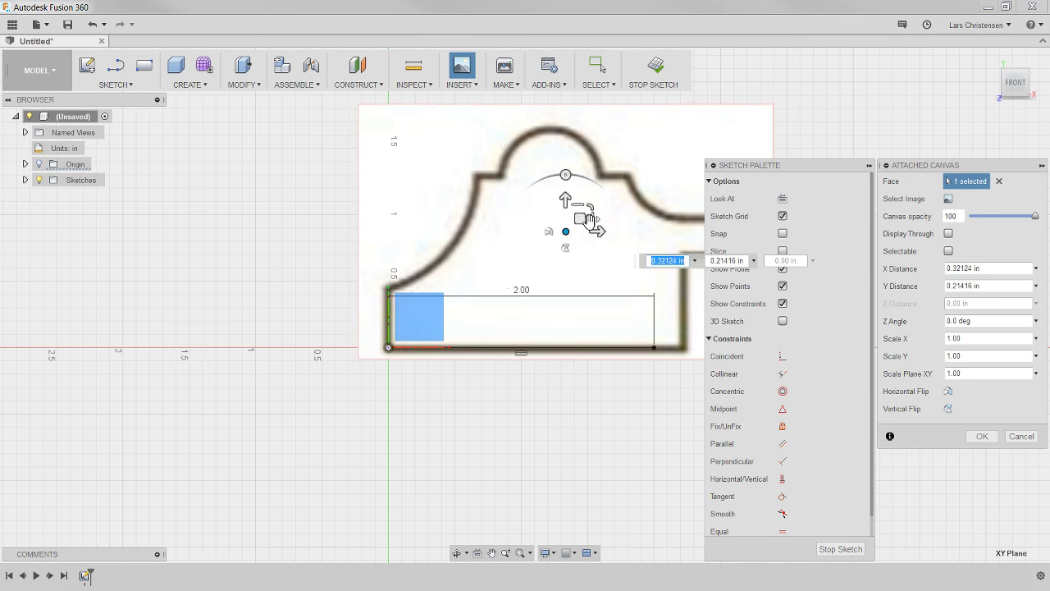
{"action": "left_click_drag", "start_coordinate": [587, 219], "coordinate": [552, 244]}
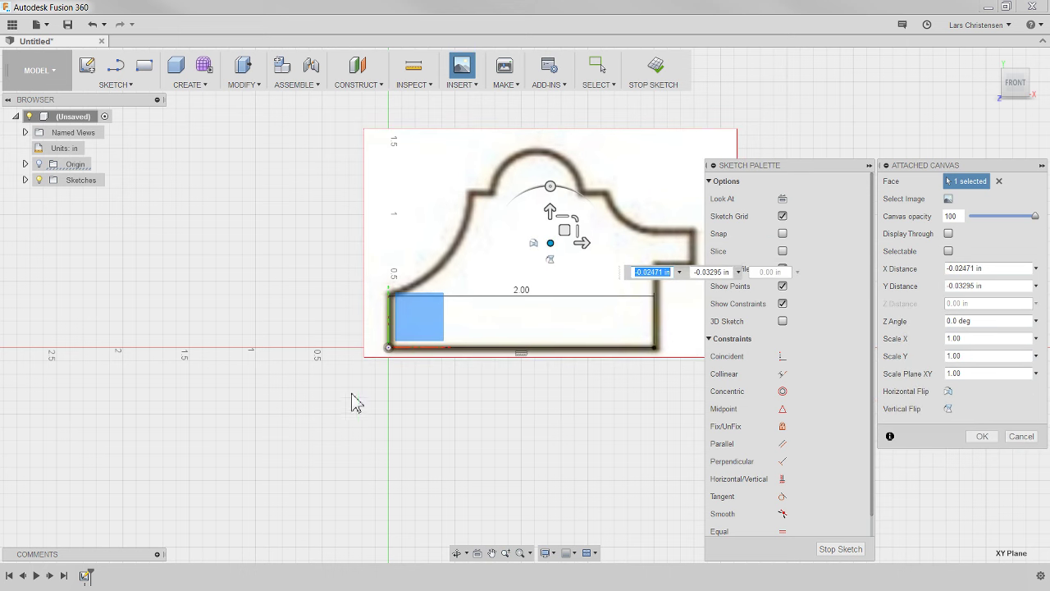
Reduce the canvas opacity to 58 and accept the canvas placement.
{"action": "scroll", "coordinate": [692, 251], "scroll_direction": "up", "scroll_amount": 1}
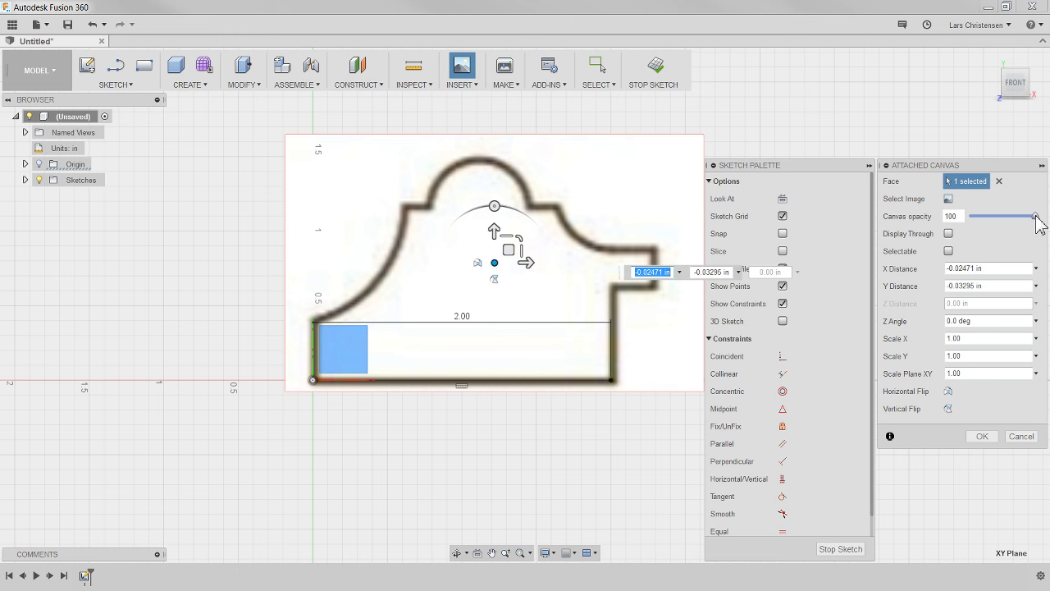
{"action": "left_click_drag", "start_coordinate": [1036, 216], "coordinate": [1005, 218]}
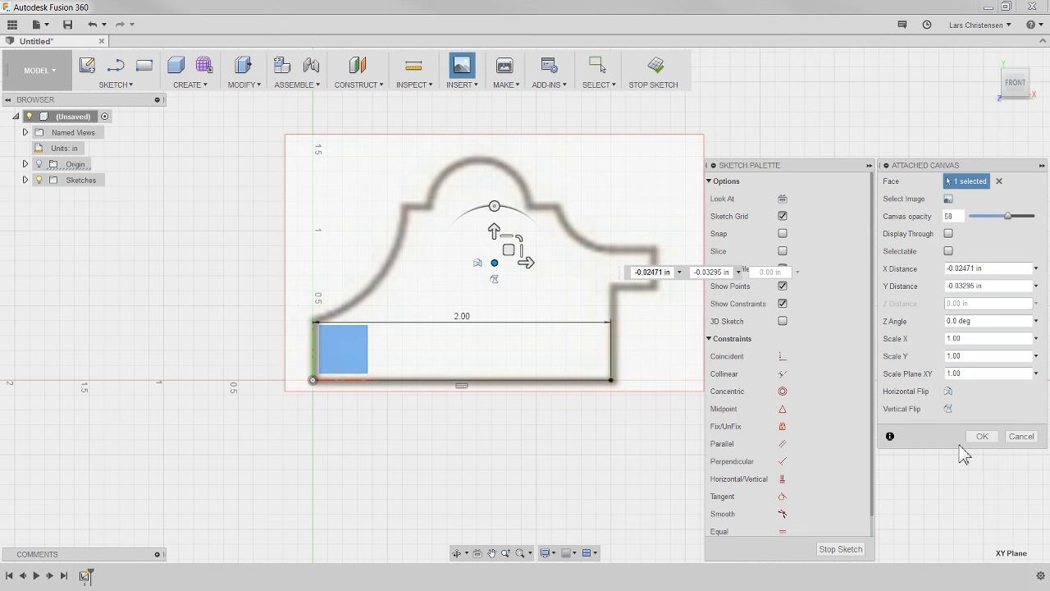
{"action": "left_click", "coordinate": [982, 437]}
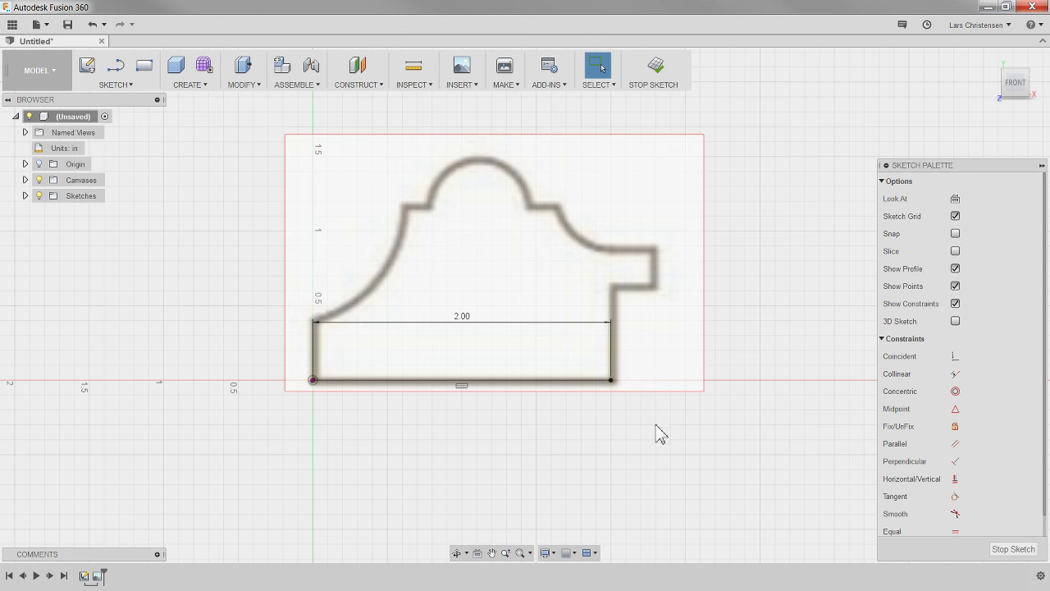
Trace the profile's right side with four connected lines, about 0.61 in up, about 0.30 in outward, up the tab and back inward.
{"action": "key", "text": "l"}
{"action": "left_click", "coordinate": [611, 378]}
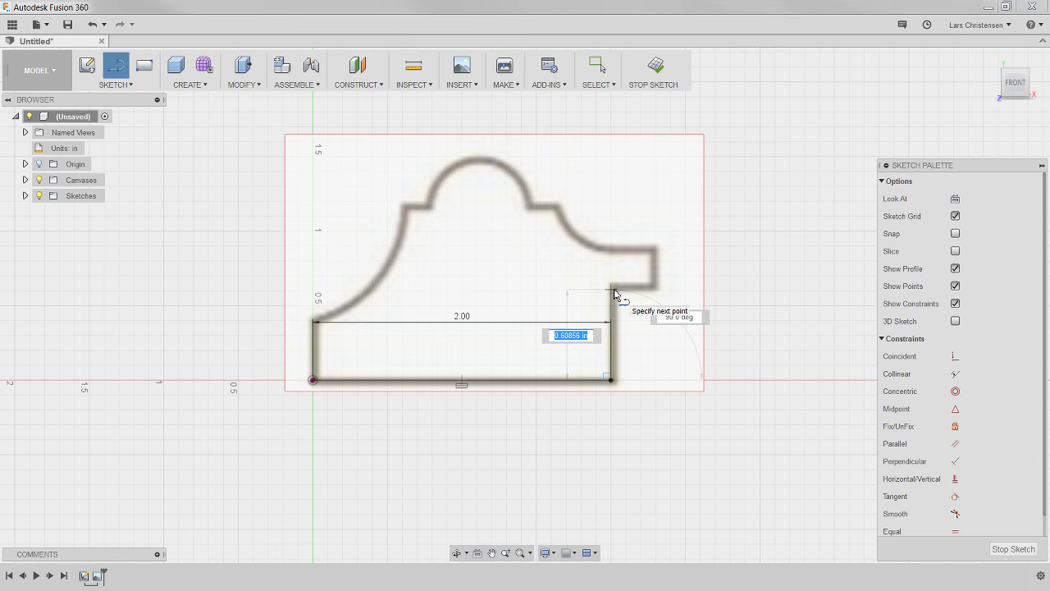
{"action": "left_click", "coordinate": [612, 288]}
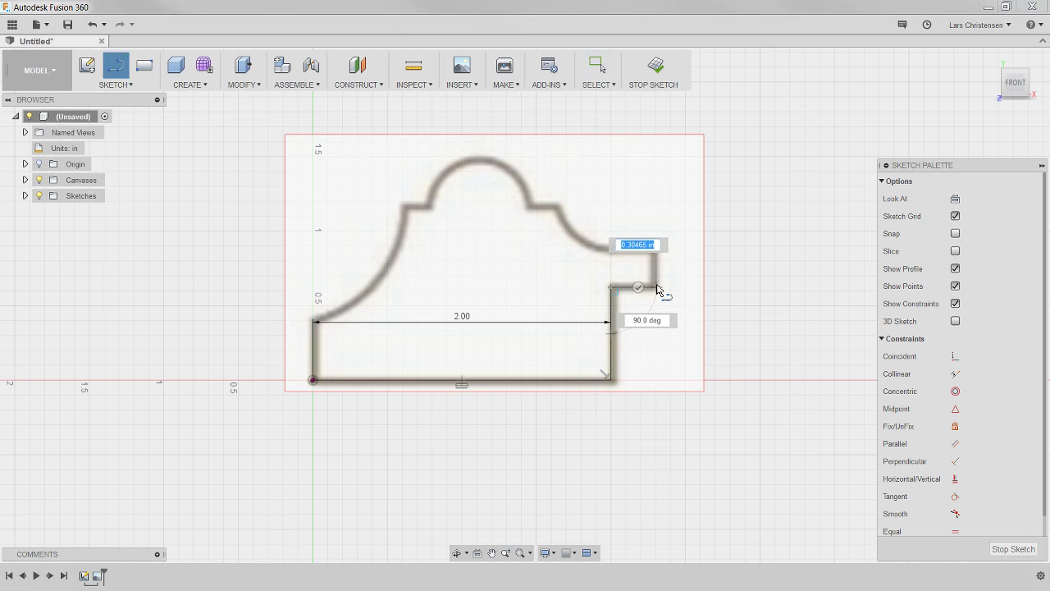
{"action": "left_click", "coordinate": [654, 287]}
{"action": "left_click", "coordinate": [656, 248]}
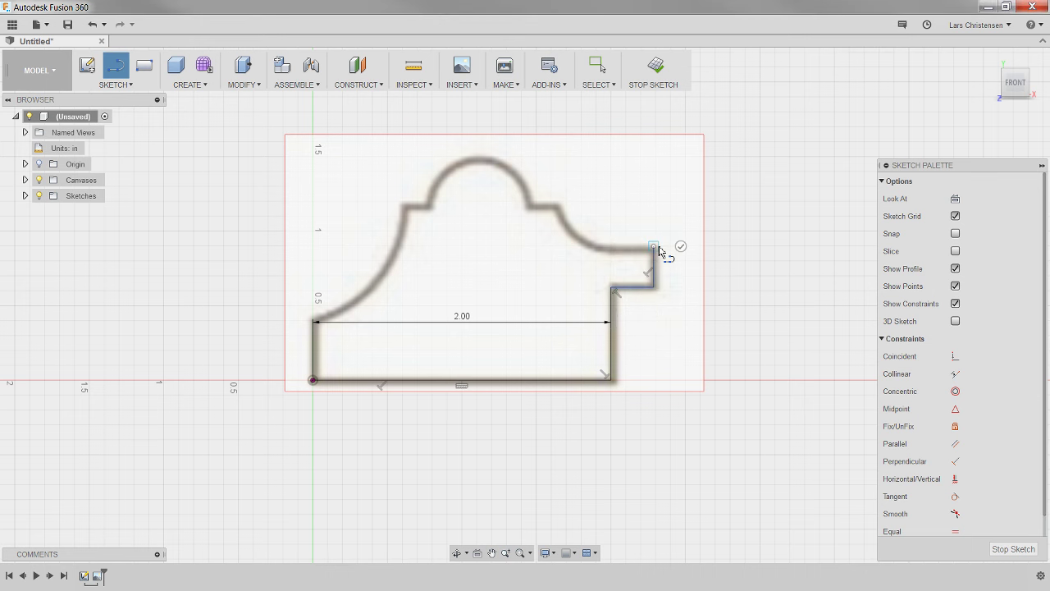
{"action": "left_click", "coordinate": [611, 251]}
{"action": "key", "text": "Escape"}
Trace the concave curve above the right tab with a three-point arc from the line's open end to the upper ledge corner.
{"action": "scroll", "coordinate": [601, 209], "scroll_direction": "up", "scroll_amount": 1}
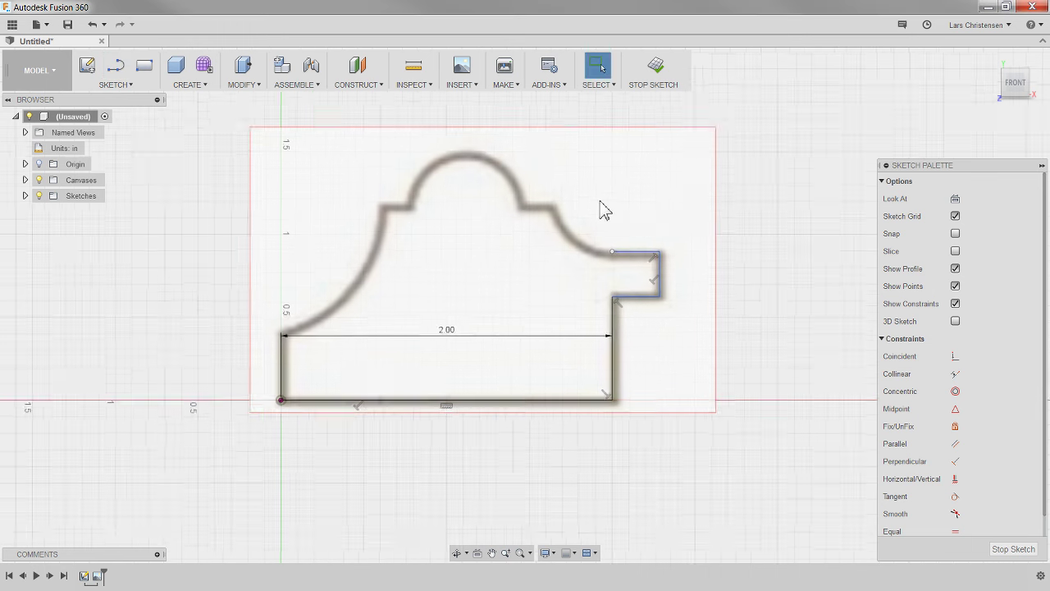
{"action": "scroll", "coordinate": [601, 209], "scroll_direction": "up", "scroll_amount": 1}
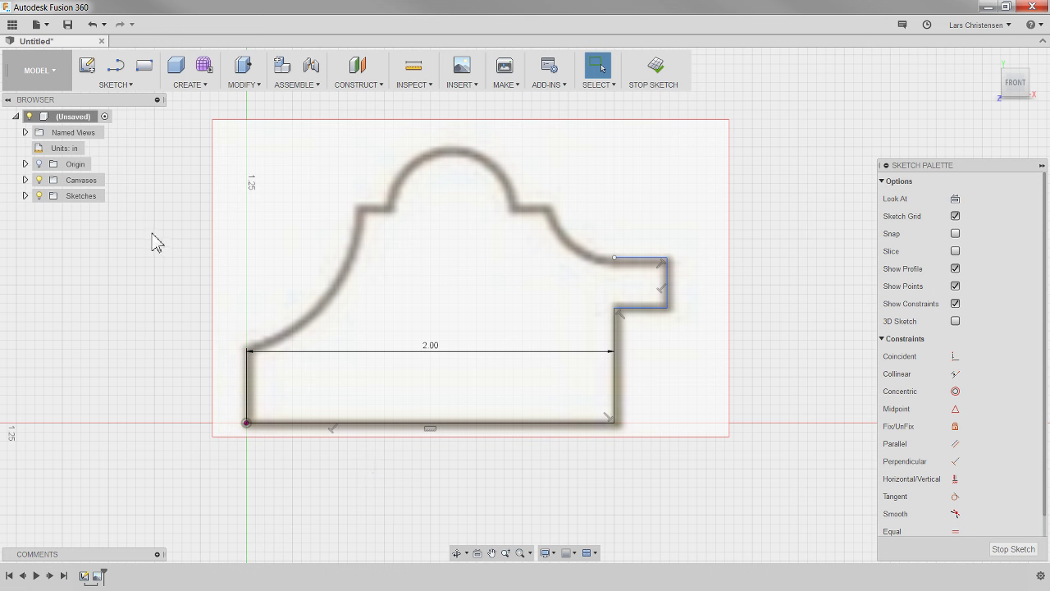
{"action": "key", "text": "s"}
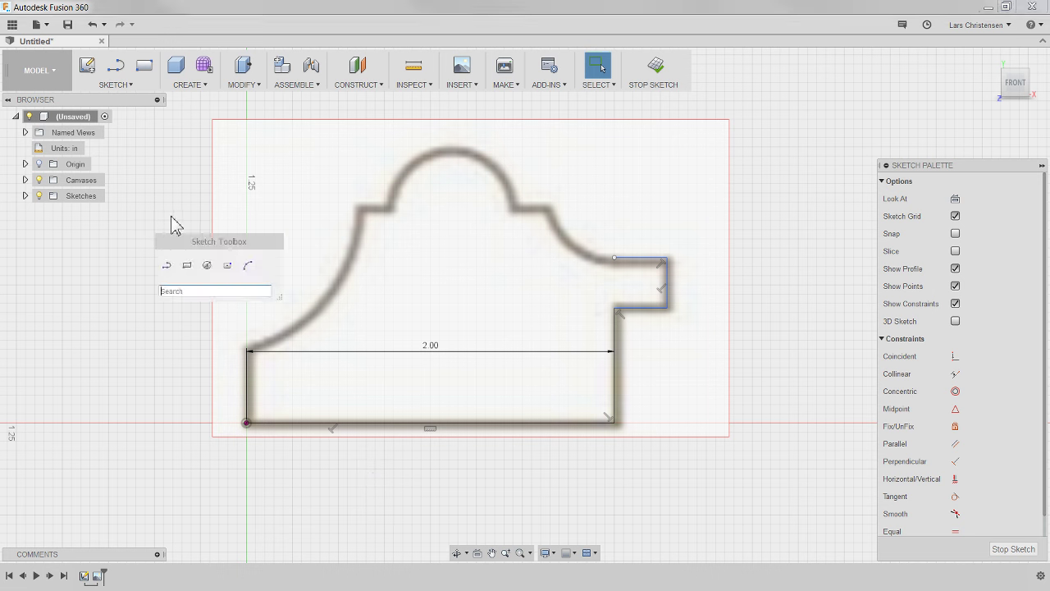
{"action": "left_click", "coordinate": [247, 267]}
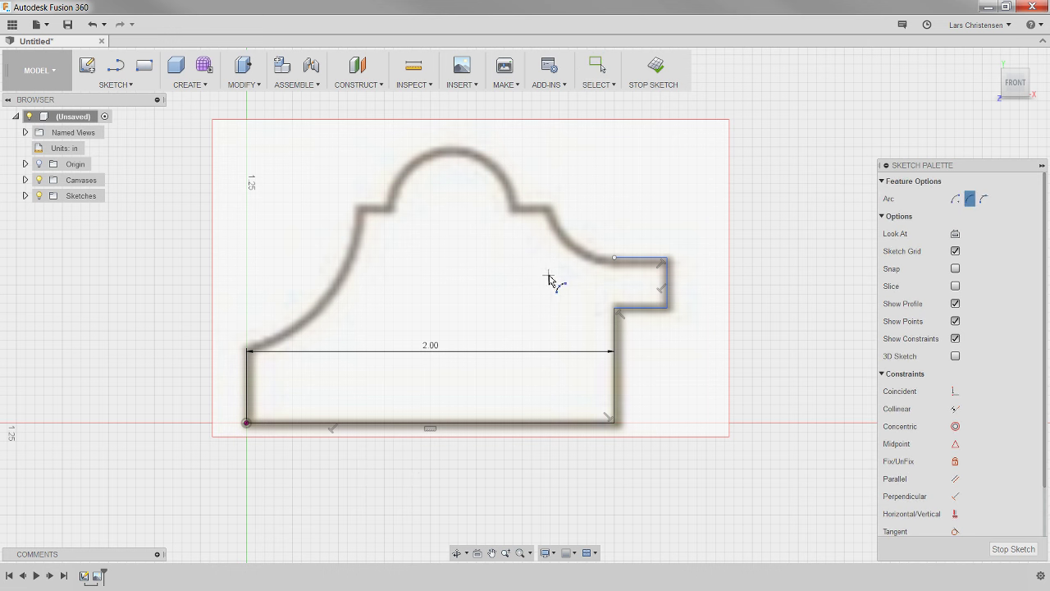
{"action": "left_click", "coordinate": [615, 258]}
{"action": "left_click", "coordinate": [548, 206]}
{"action": "left_click", "coordinate": [561, 239]}
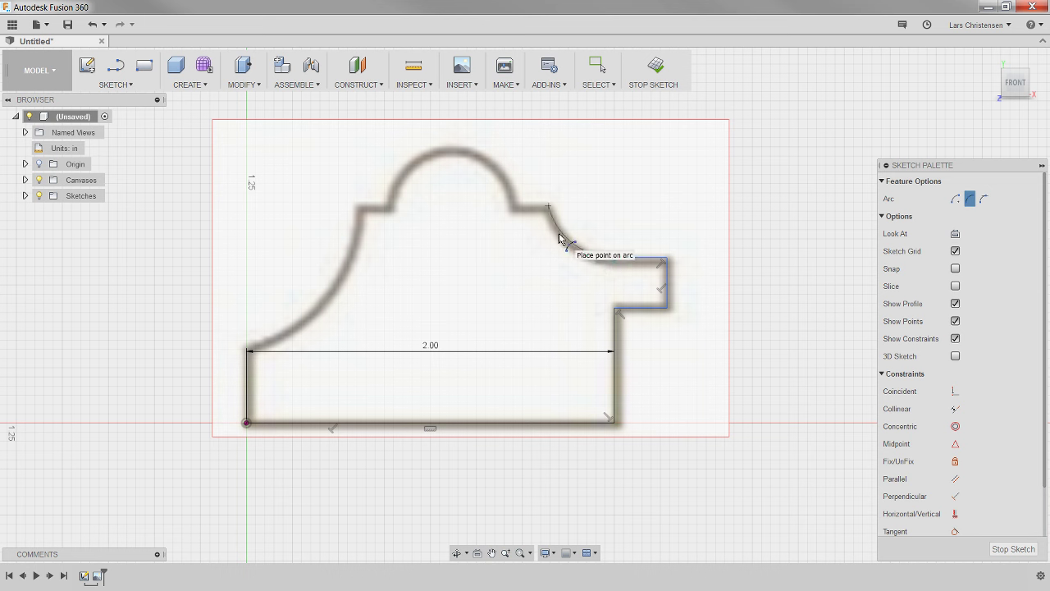
{"action": "left_click", "coordinate": [559, 239]}
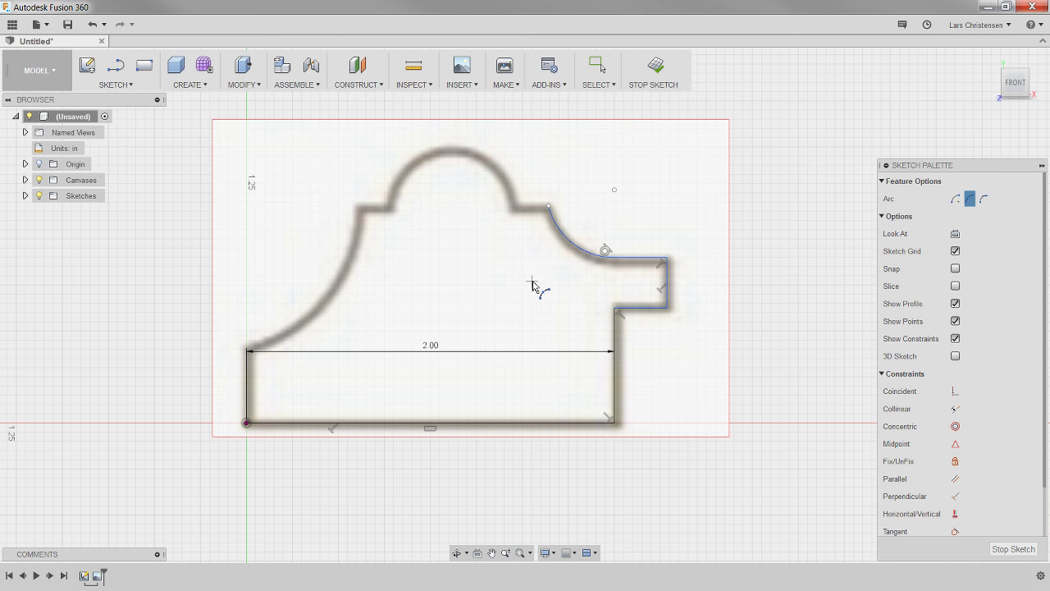
Trace the rounded top of the profile with a three-point arc about 0.68 in across between the two ledges.
{"action": "left_click", "coordinate": [512, 207]}
{"action": "left_click", "coordinate": [397, 210]}
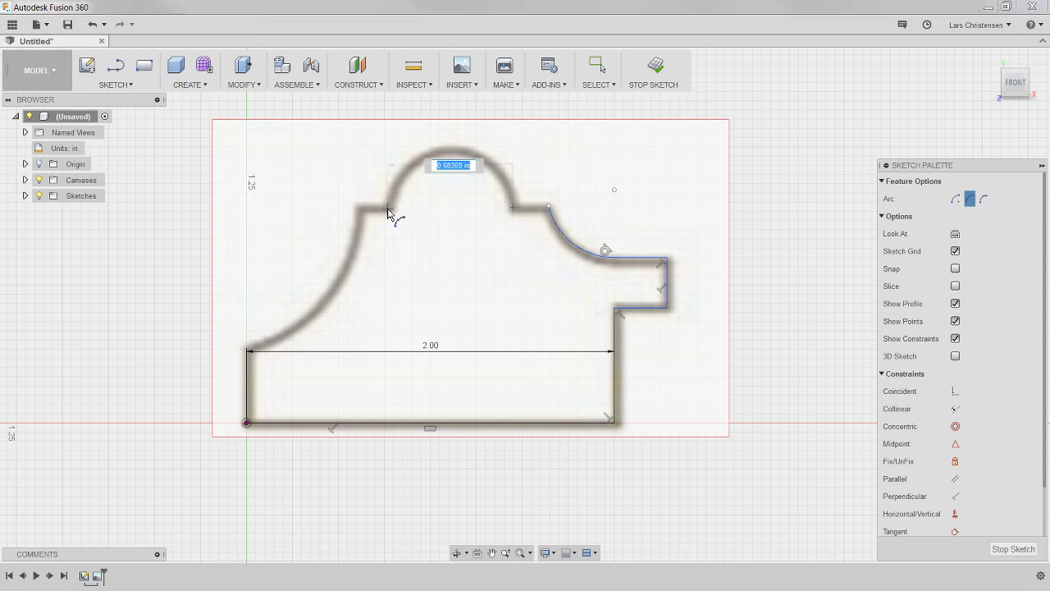
{"action": "left_click", "coordinate": [445, 153]}
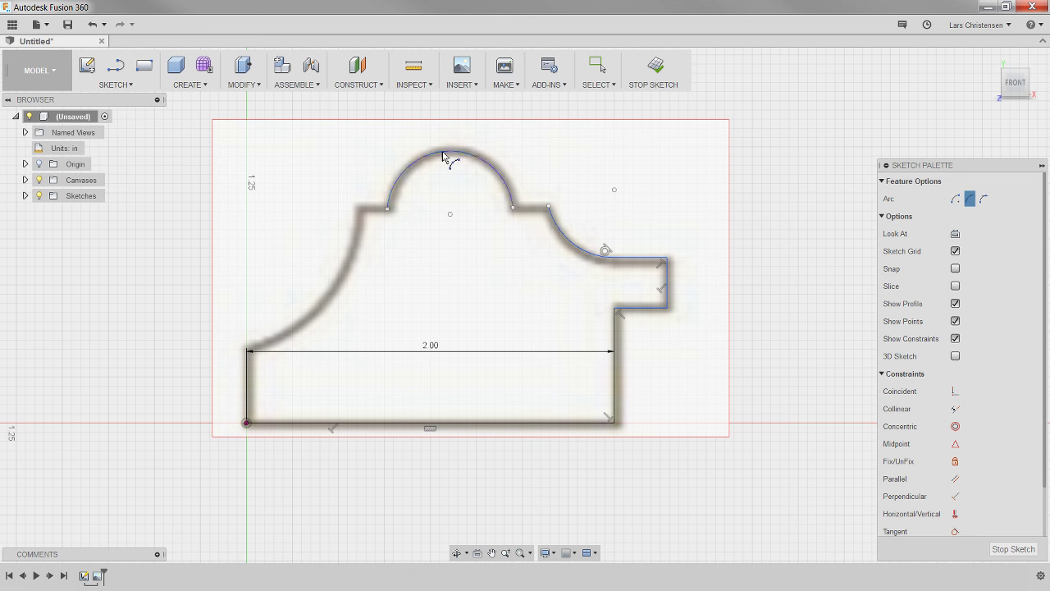
Trace the left concave curve with a three-point arc from the left ledge's outer corner to the top of the profile's left side.
{"action": "left_click", "coordinate": [358, 210]}
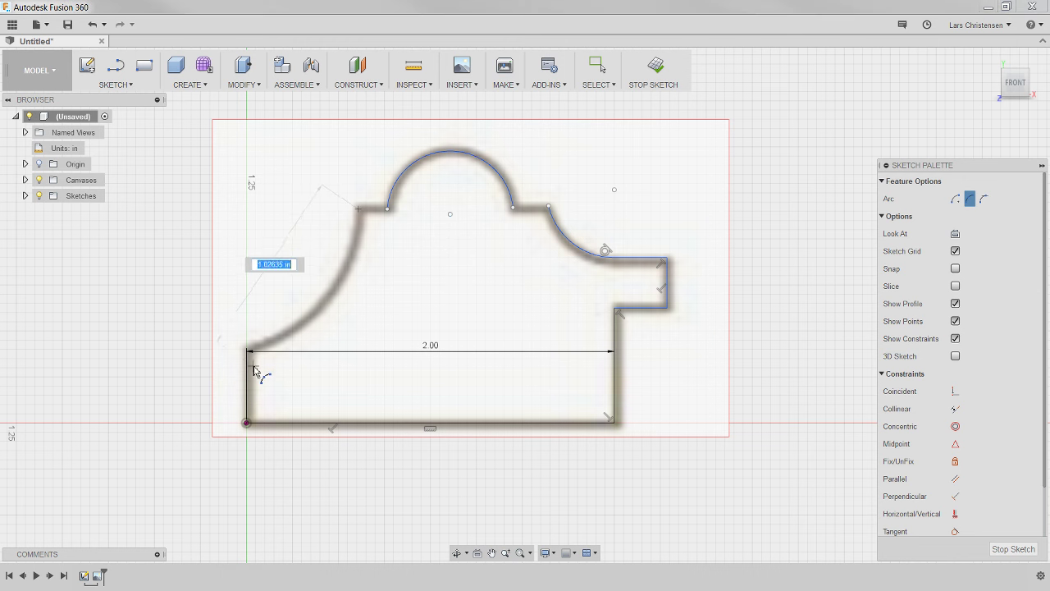
{"action": "left_click", "coordinate": [247, 349]}
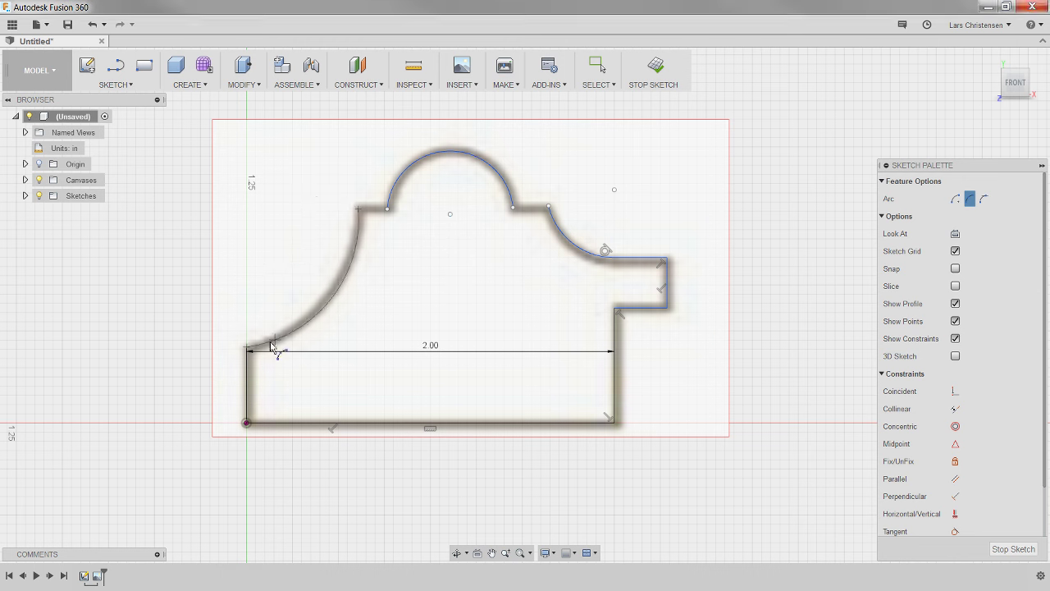
{"action": "left_click", "coordinate": [325, 306]}
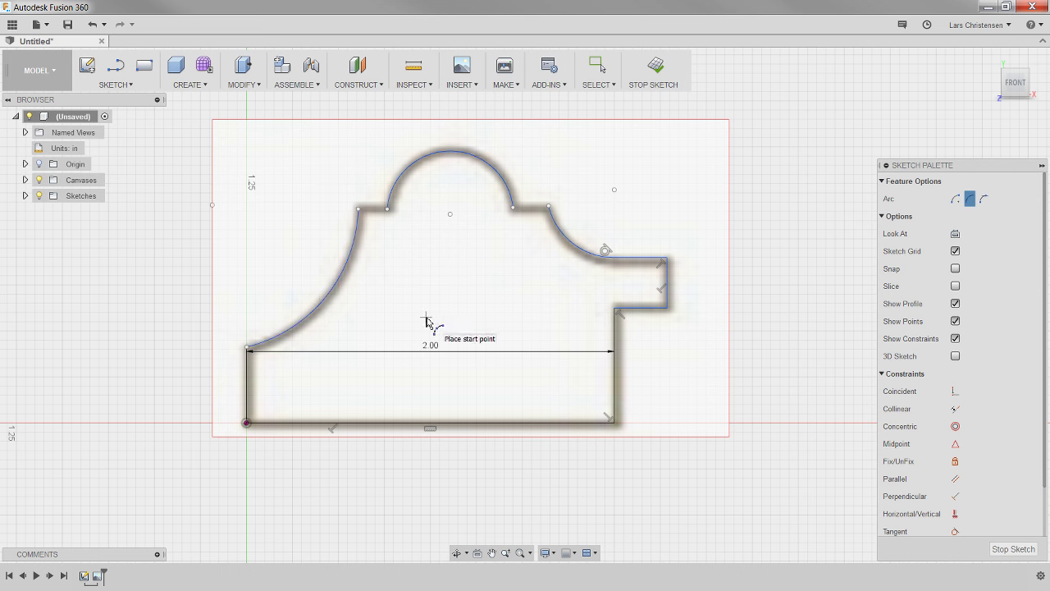
Draw the two short ledge lines that join the rounded top's ends to the concave arcs on either side.
{"action": "key", "text": "l"}
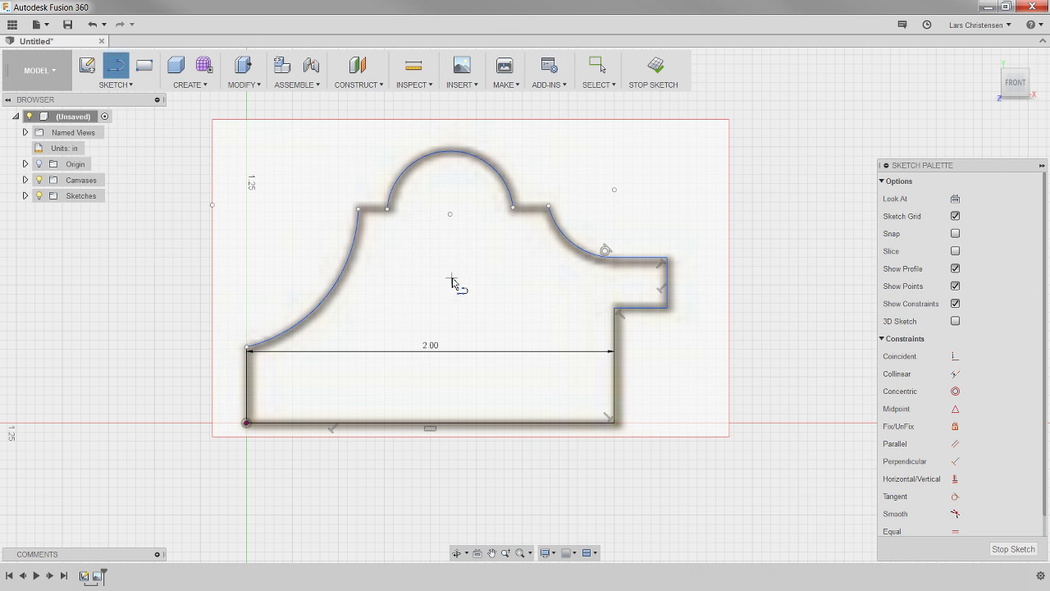
{"action": "left_click", "coordinate": [548, 207]}
{"action": "left_click", "coordinate": [512, 207]}
{"action": "left_click", "coordinate": [388, 208]}
{"action": "left_click", "coordinate": [360, 208]}
Close the profile with a line along its left side between the origin and the left concave arc's lower end.
{"action": "left_click", "coordinate": [246, 422]}
{"action": "left_click", "coordinate": [247, 348]}
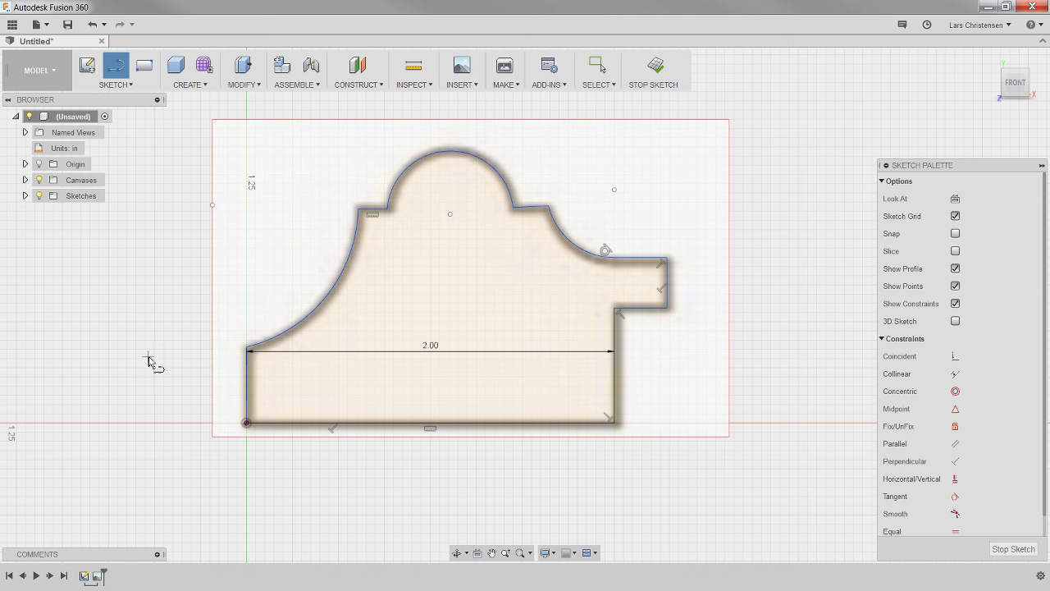
{"action": "key", "text": "Escape"}
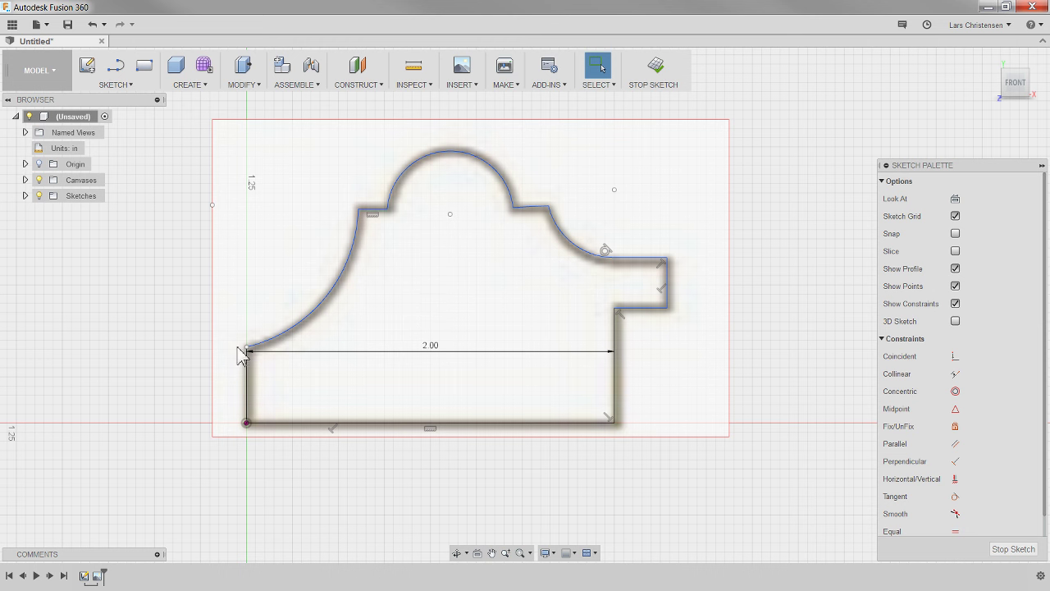
{"action": "key", "text": "l"}
{"action": "left_click", "coordinate": [248, 421]}
{"action": "key", "text": "Escape"}
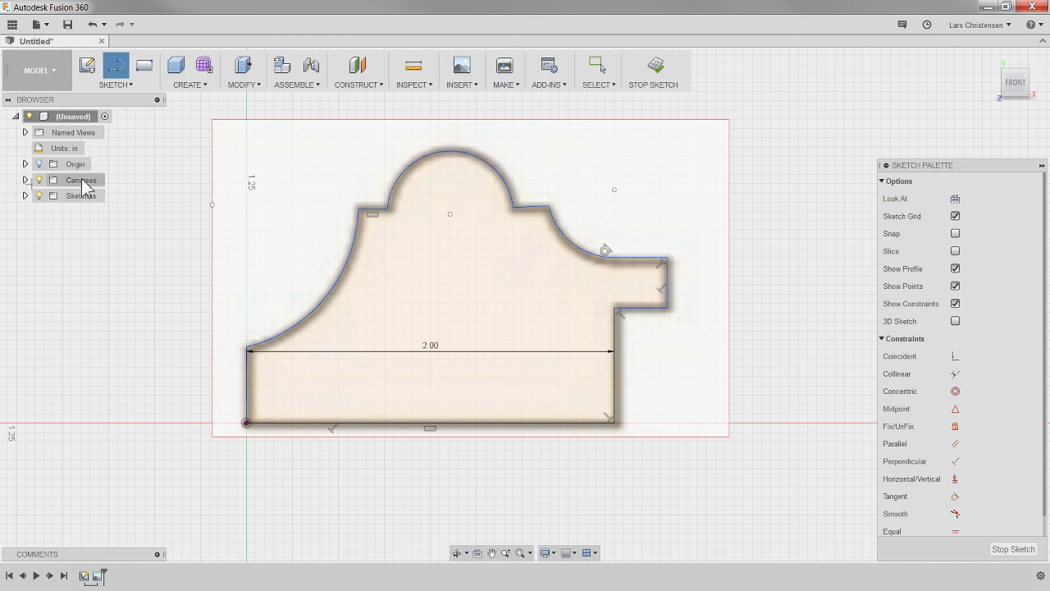
Hide the canvas image and move the 2.00 dimension below the profile's base line.
{"action": "left_click", "coordinate": [39, 179]}
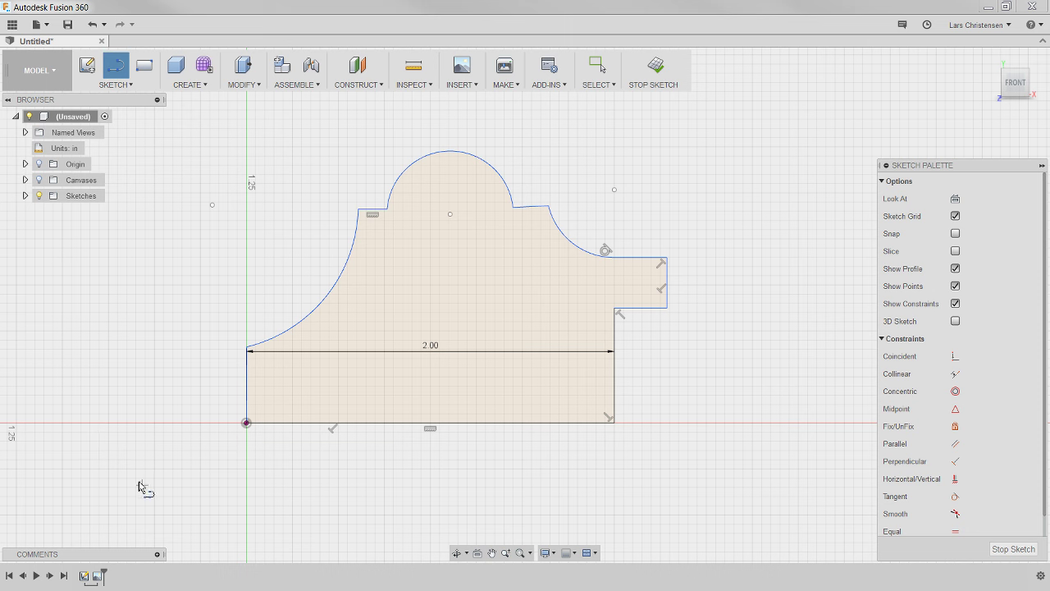
{"action": "key", "text": "Escape"}
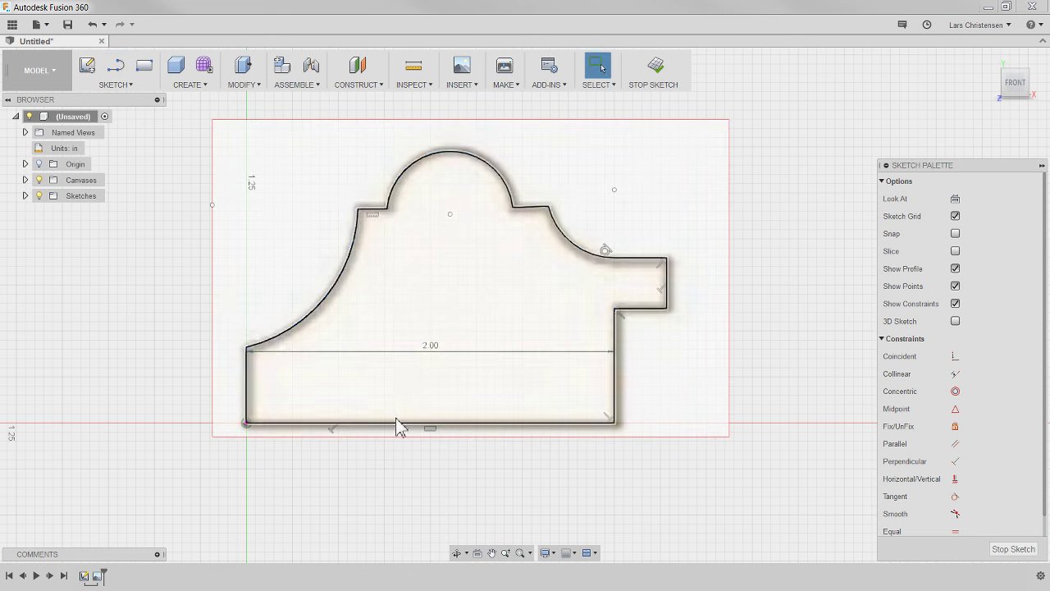
{"action": "left_click", "coordinate": [39, 180]}
{"action": "mouse_move", "coordinate": [429, 347]}
{"action": "left_mouse_down"}
{"action": "mouse_move", "coordinate": [427, 489]}
{"action": "mouse_move", "coordinate": [433, 474]}
{"action": "left_mouse_up"}
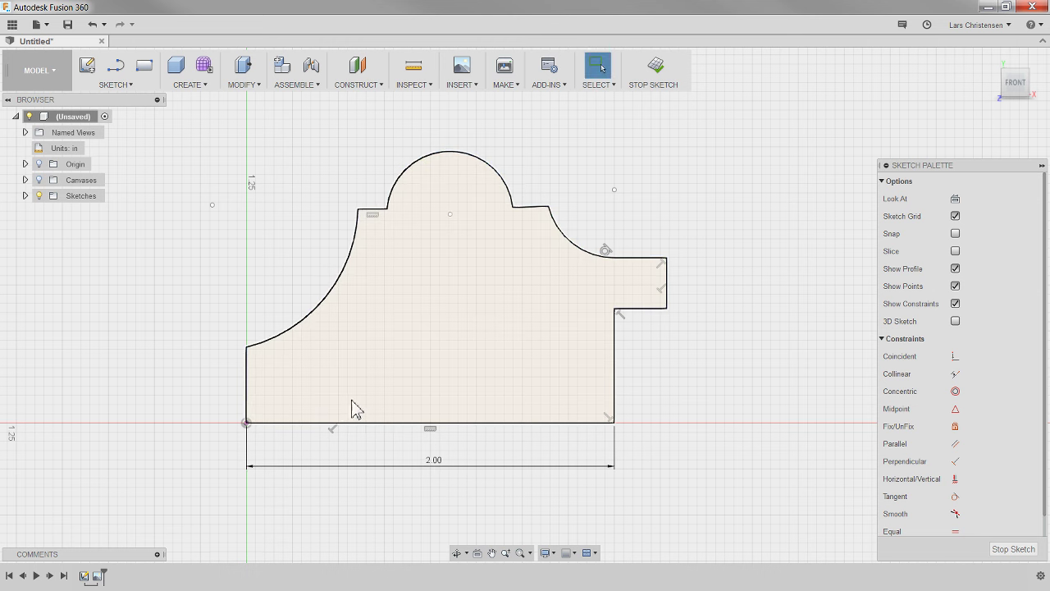
Pull the upper endpoint of the profile's left side outward to test whether the line is constrained.
{"action": "mouse_move", "coordinate": [245, 348]}
{"action": "left_mouse_down"}
{"action": "mouse_move", "coordinate": [192, 352]}
{"action": "mouse_move", "coordinate": [282, 352]}
{"action": "mouse_move", "coordinate": [247, 355]}
{"action": "mouse_move", "coordinate": [240, 343]}
{"action": "left_mouse_up"}
{"action": "left_click", "coordinate": [181, 420]}
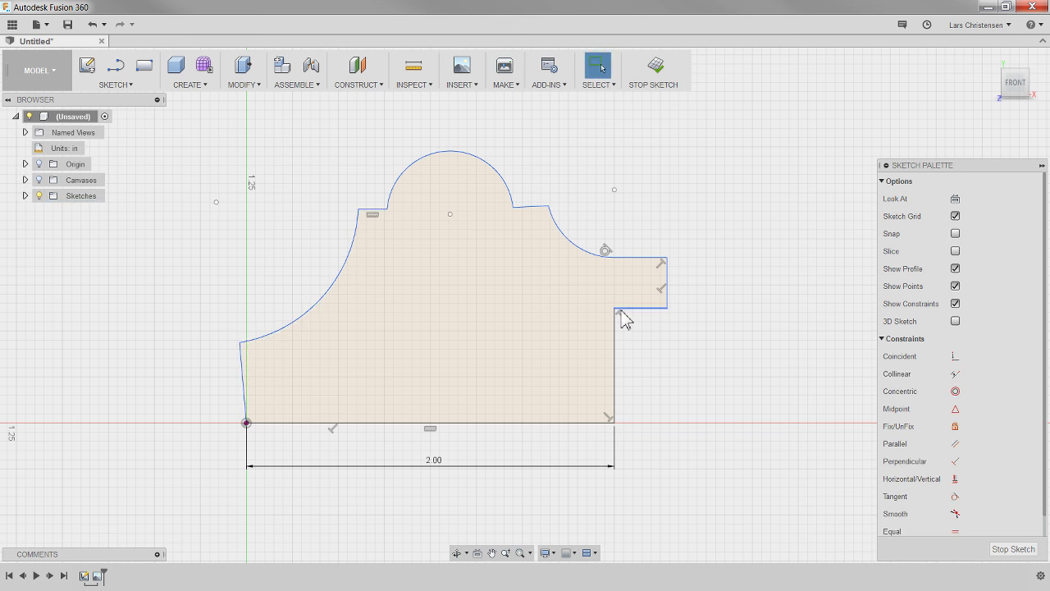
{"action": "mouse_move", "coordinate": [240, 343]}
{"action": "left_mouse_down"}
{"action": "mouse_move", "coordinate": [205, 354]}
{"action": "mouse_move", "coordinate": [237, 339]}
{"action": "left_mouse_up"}
Apply Horizontal/Vertical constraints to make the profile's left side vertical and the right ledge horizontal.
{"action": "left_click", "coordinate": [911, 478]}
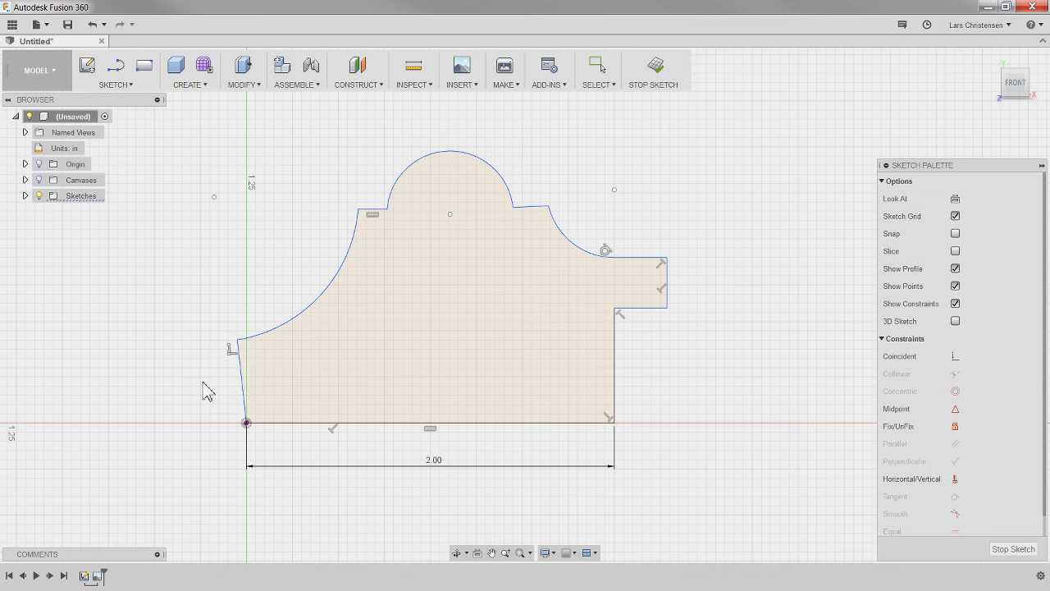
{"action": "key", "text": "Escape"}
{"action": "left_click", "coordinate": [955, 479]}
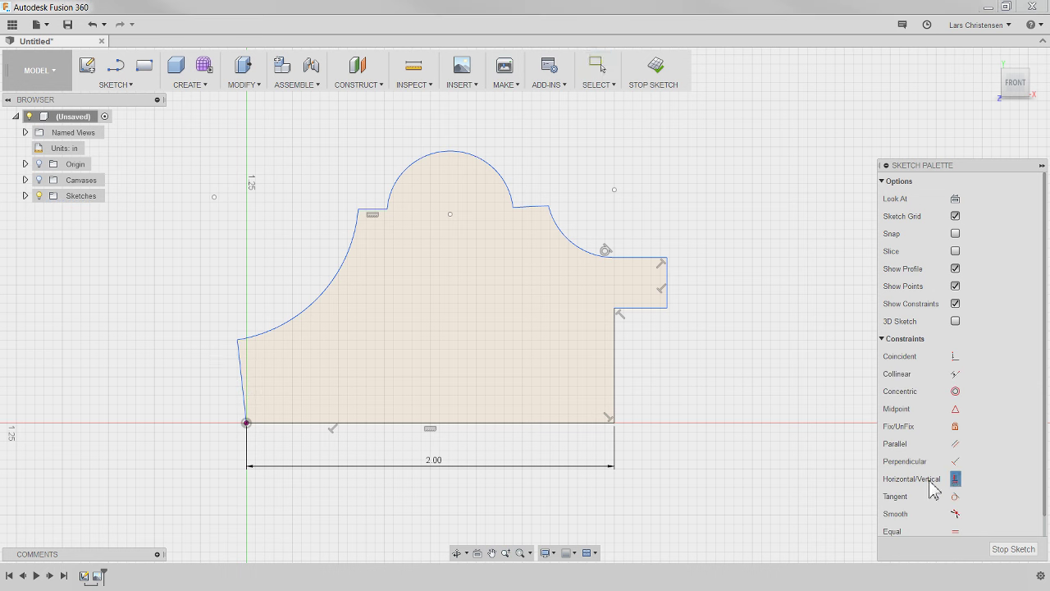
{"action": "left_click", "coordinate": [243, 387]}
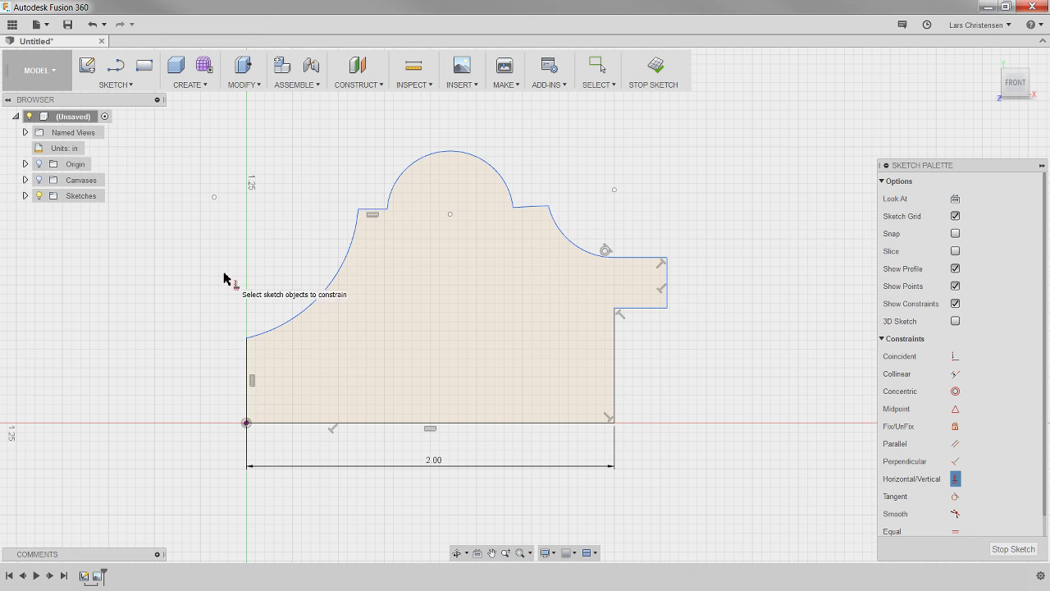
{"action": "left_click", "coordinate": [533, 210]}
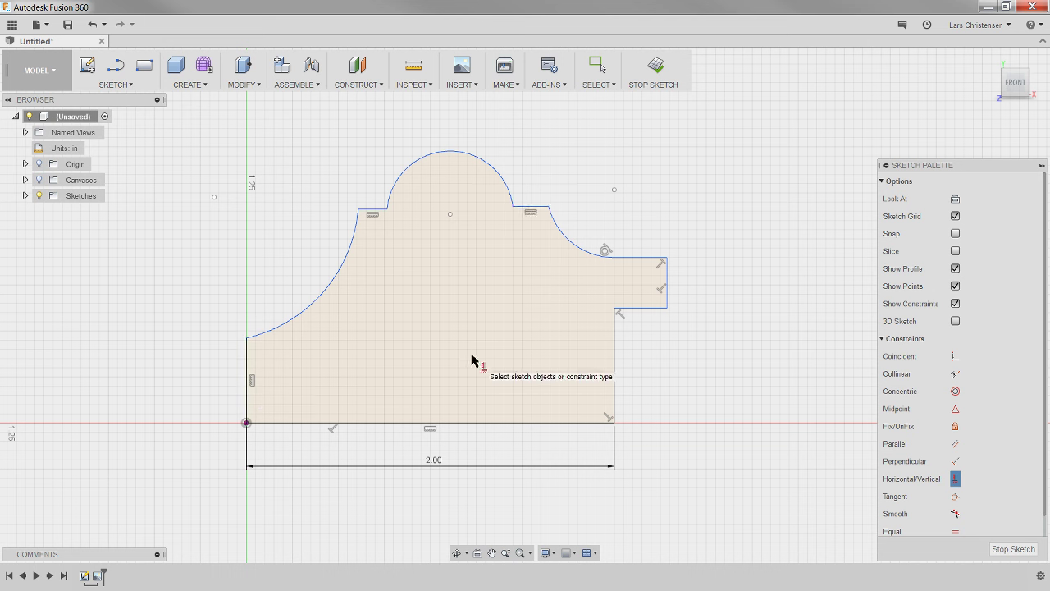
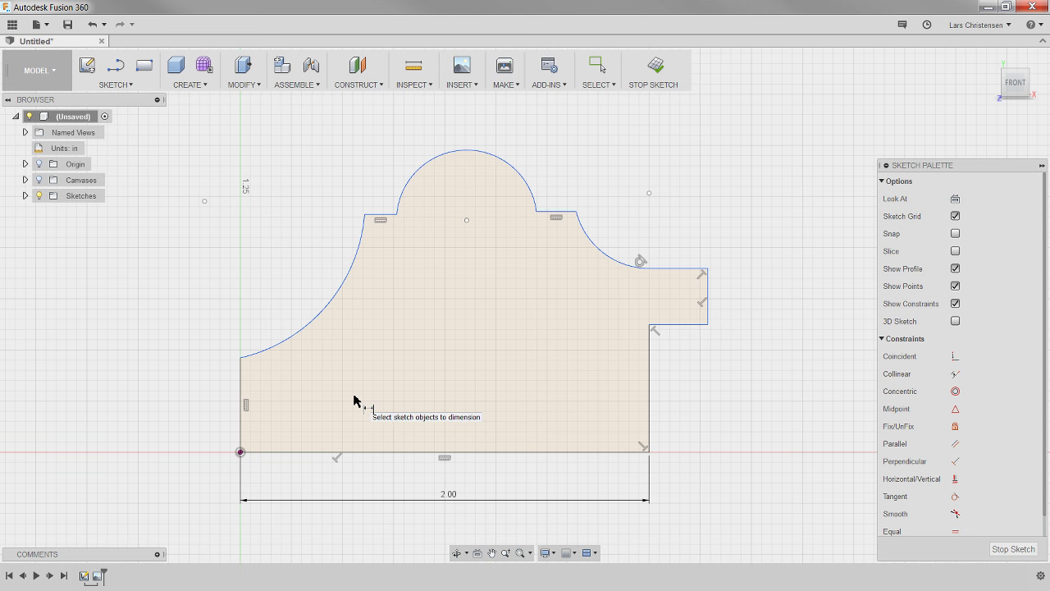
Dimension the profile's left vertical side to 0.45 in.
{"action": "left_click", "coordinate": [242, 402]}
{"action": "left_click", "coordinate": [164, 399]}
{"action": "key", "text": "BackSpace"}
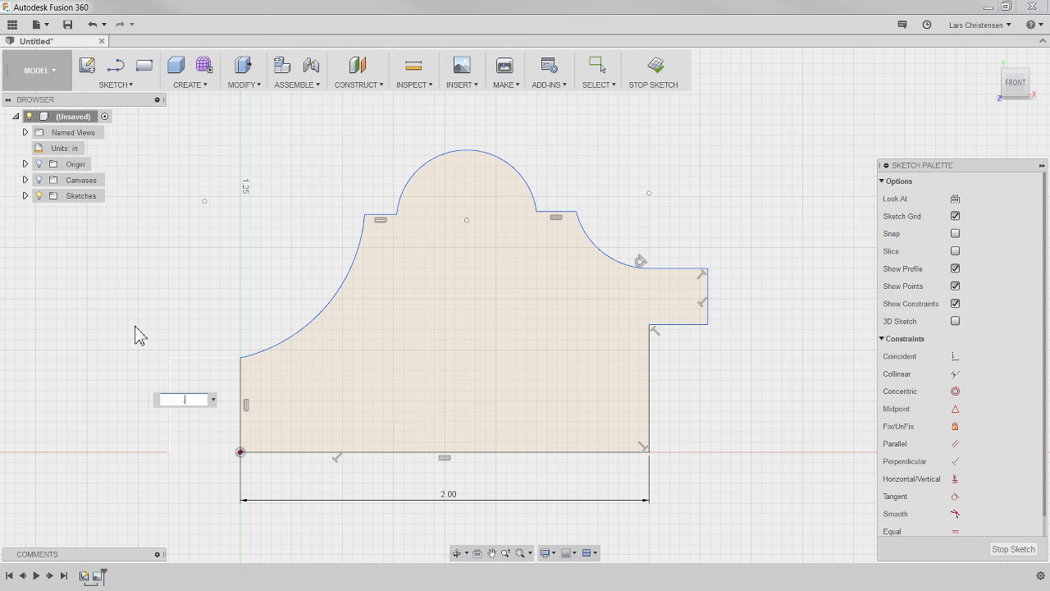
{"action": "key", "text": "Return"}
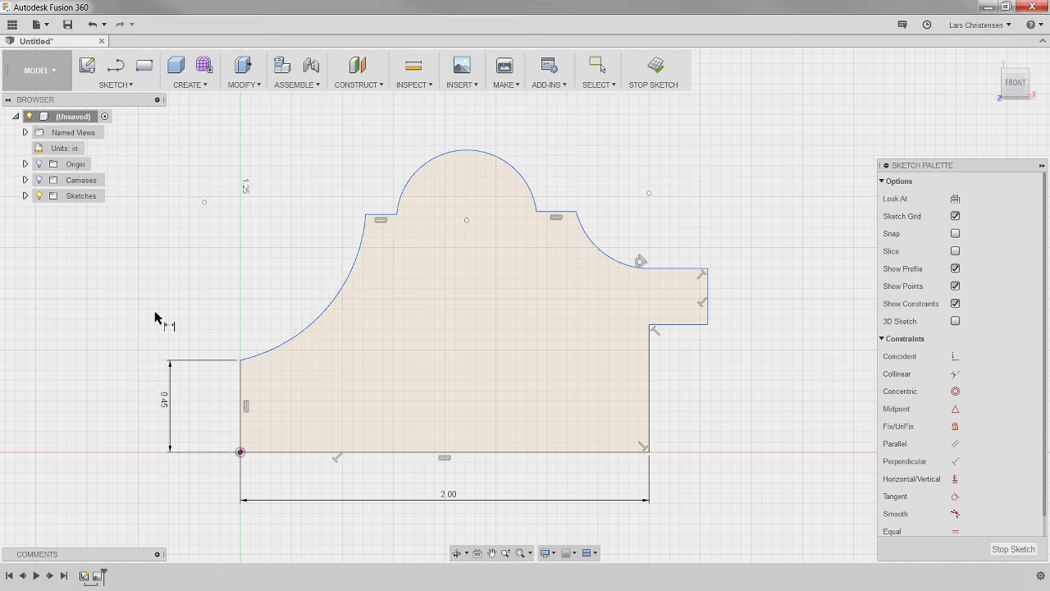
Dimension the right tab with a height of 0.25 in and an underside length of 0.28 in.
{"action": "left_click", "coordinate": [709, 291]}
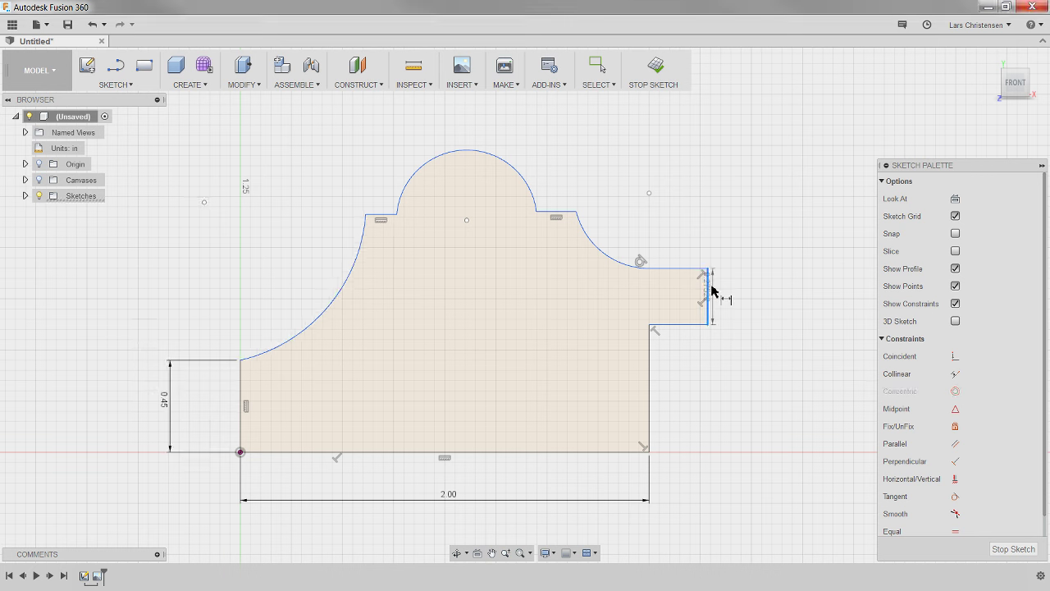
{"action": "left_click", "coordinate": [759, 301]}
{"action": "key", "text": "BackSpace"}
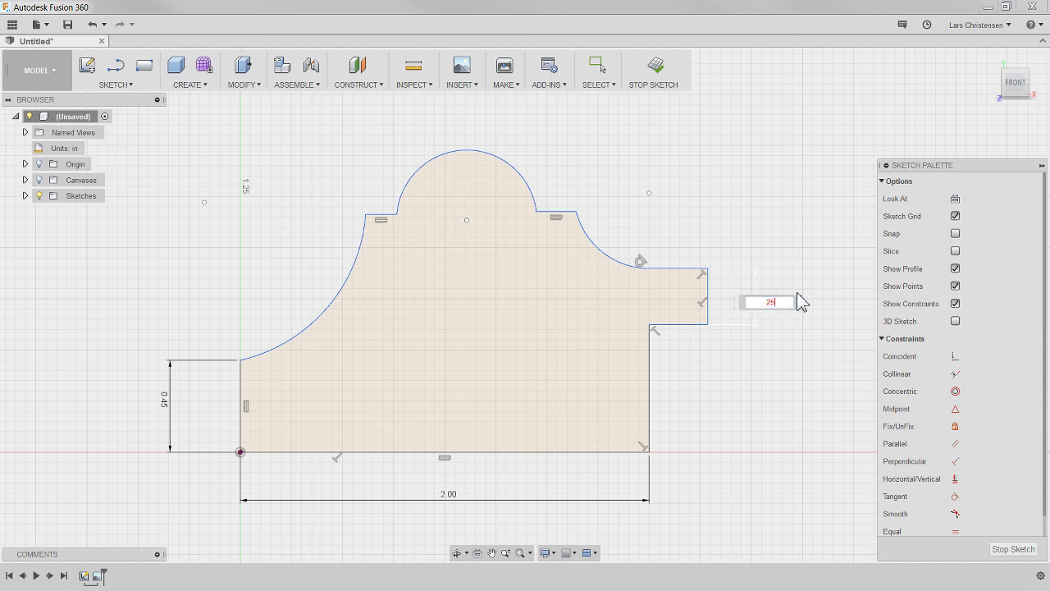
{"action": "type", "text": ".25"}
{"action": "key", "text": "Return"}
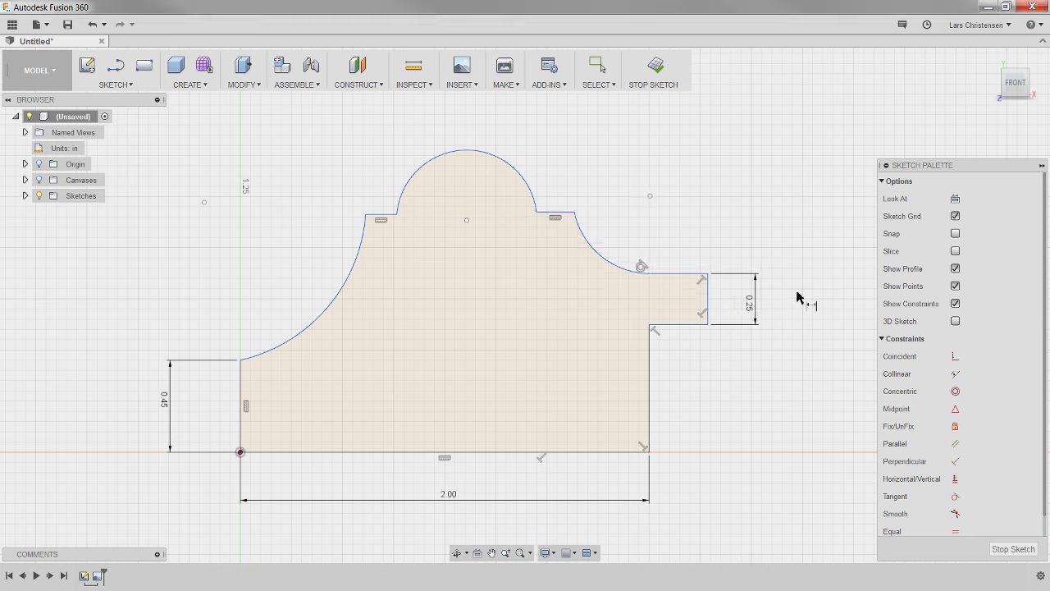
{"action": "left_click", "coordinate": [689, 326]}
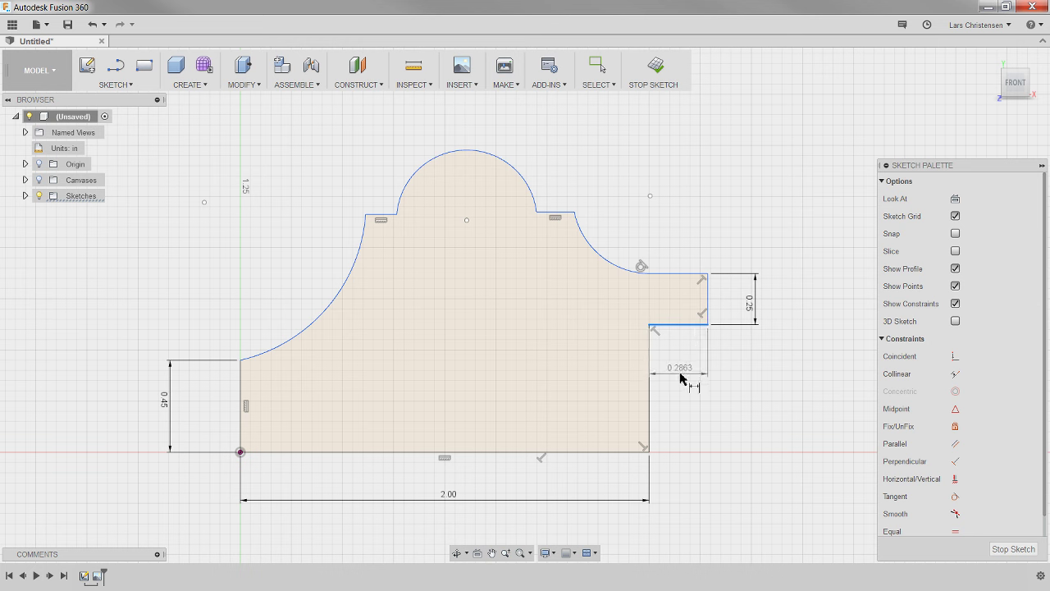
{"action": "left_click", "coordinate": [699, 382]}
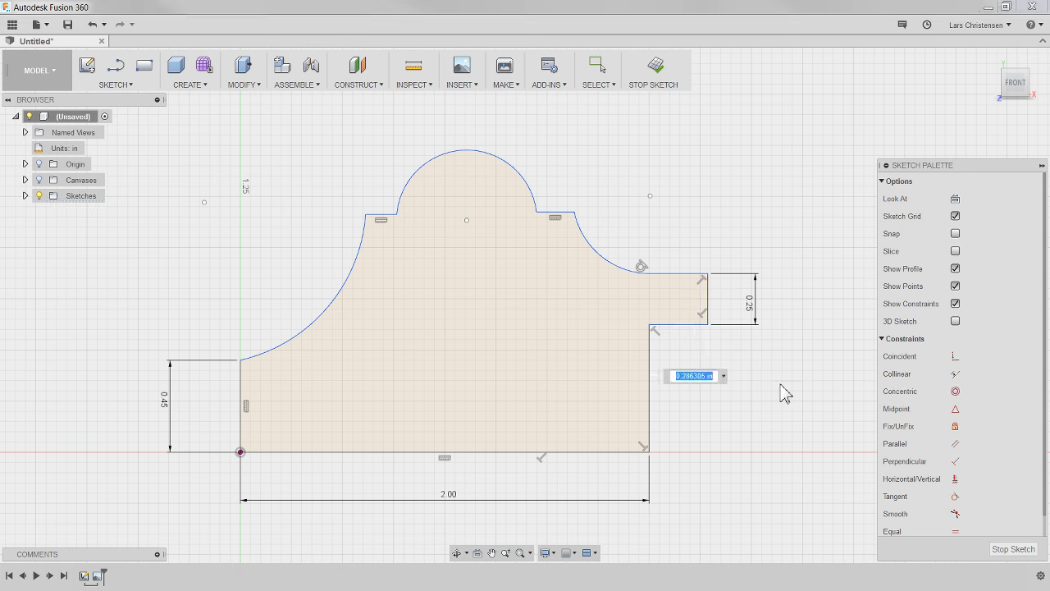
{"action": "type", "text": "28"}
{"action": "key", "text": "Return"}
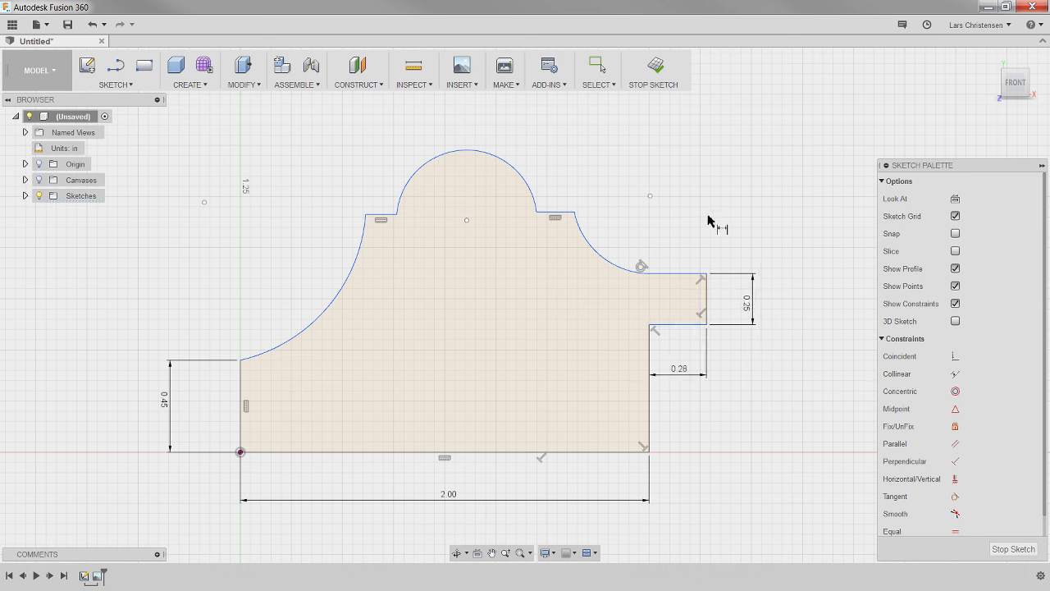
Dimension the right concave arc to a radius of 0.375 in and the left concave arc to 0.8 in.
{"action": "left_click", "coordinate": [604, 263]}
{"action": "left_click", "coordinate": [516, 302]}
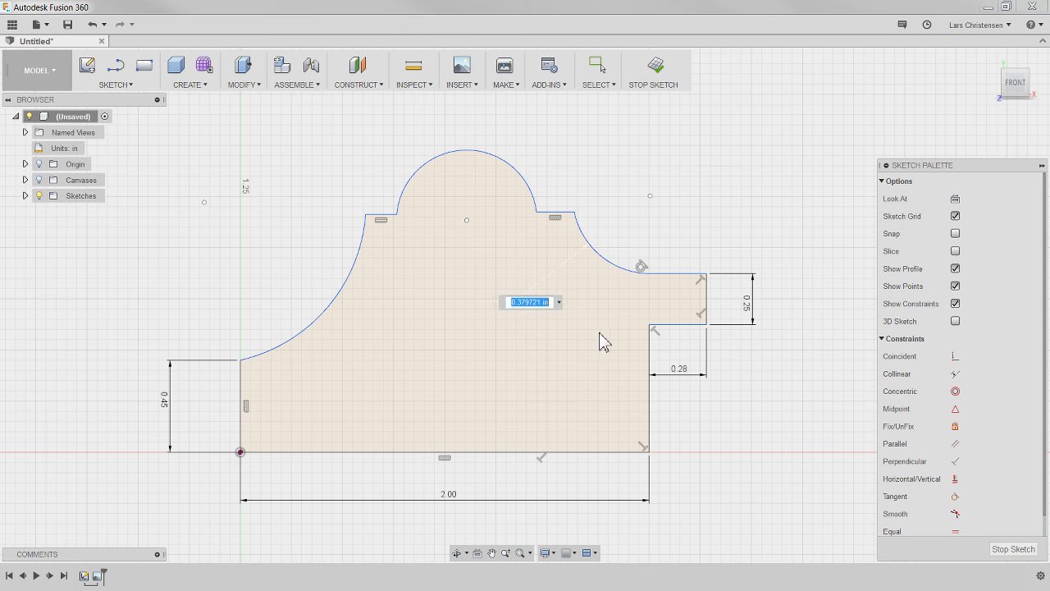
{"action": "type", "text": ".375"}
{"action": "key", "text": "Return"}
{"action": "left_click", "coordinate": [295, 336]}
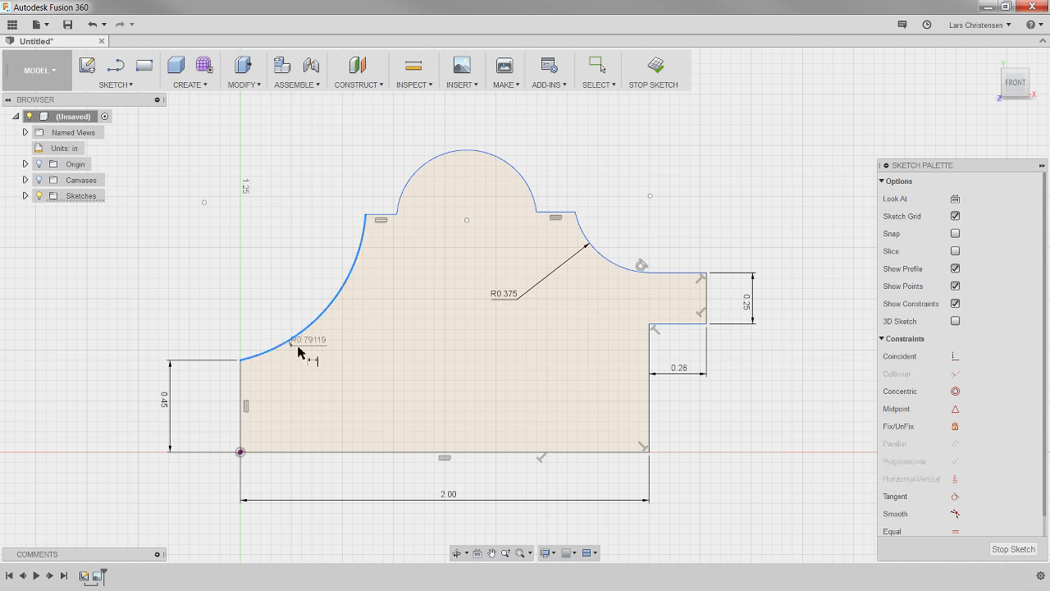
{"action": "left_click", "coordinate": [375, 358]}
{"action": "type", "text": ".8"}
{"action": "key", "text": "Return"}
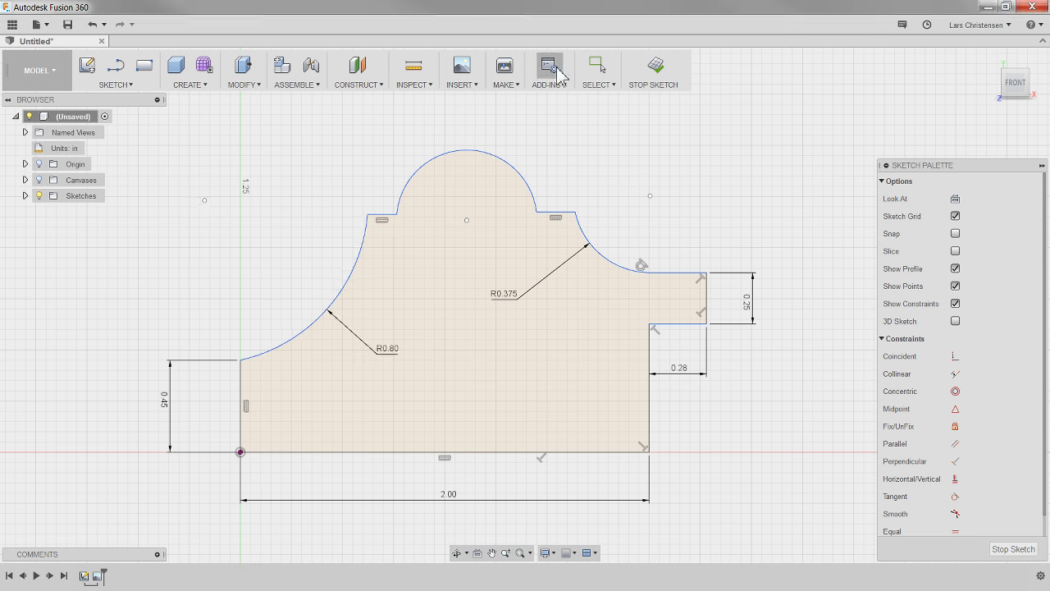
Dimension the rounded top arc to a radius of 0.35 in.
{"action": "left_click", "coordinate": [507, 160]}
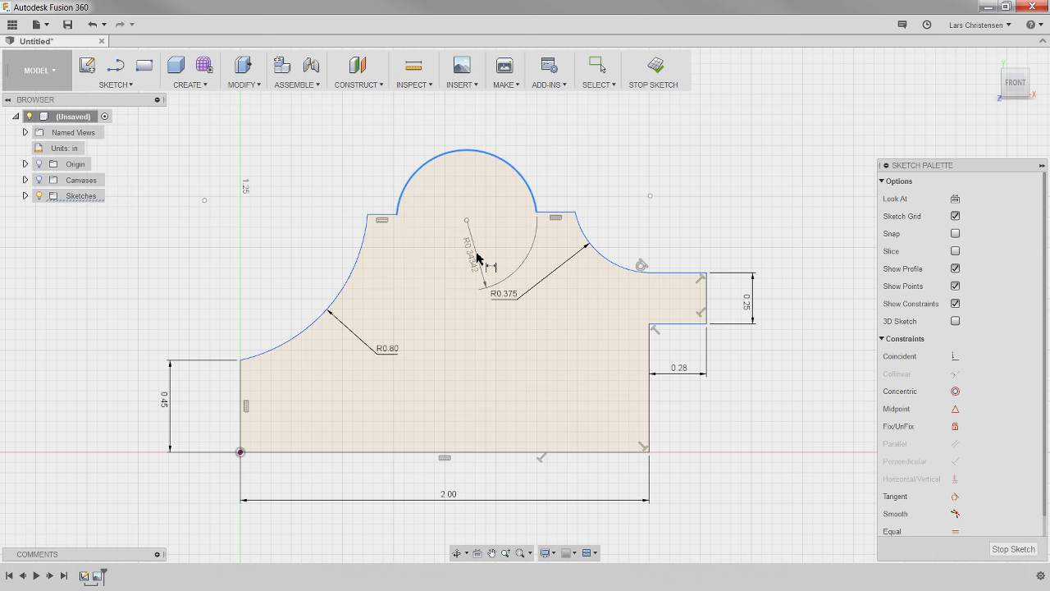
{"action": "left_click", "coordinate": [478, 258]}
{"action": "type", "text": "."}
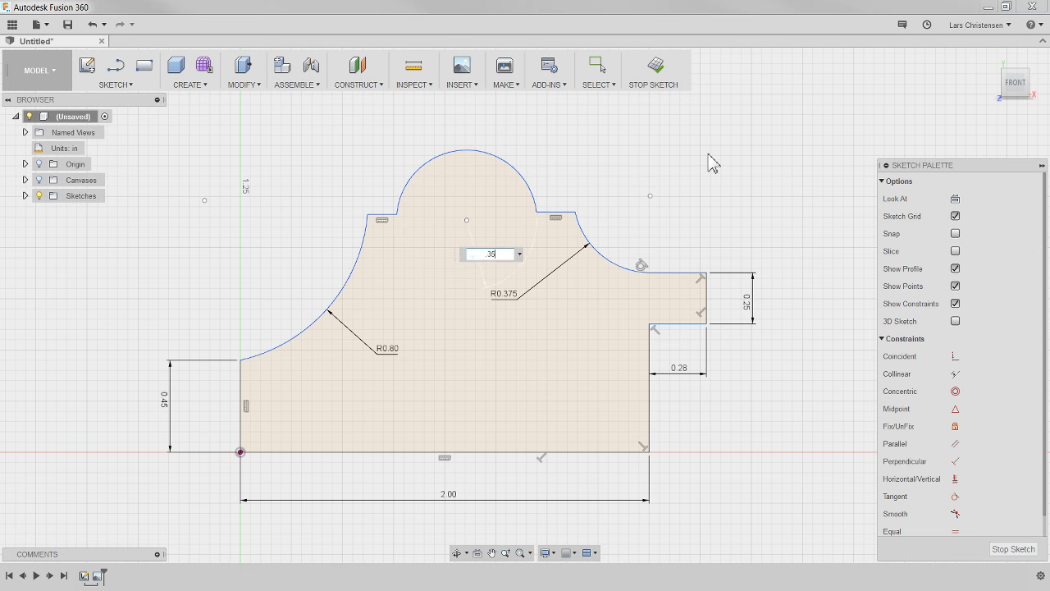
{"action": "type", "text": "35"}
{"action": "key", "text": "Return"}
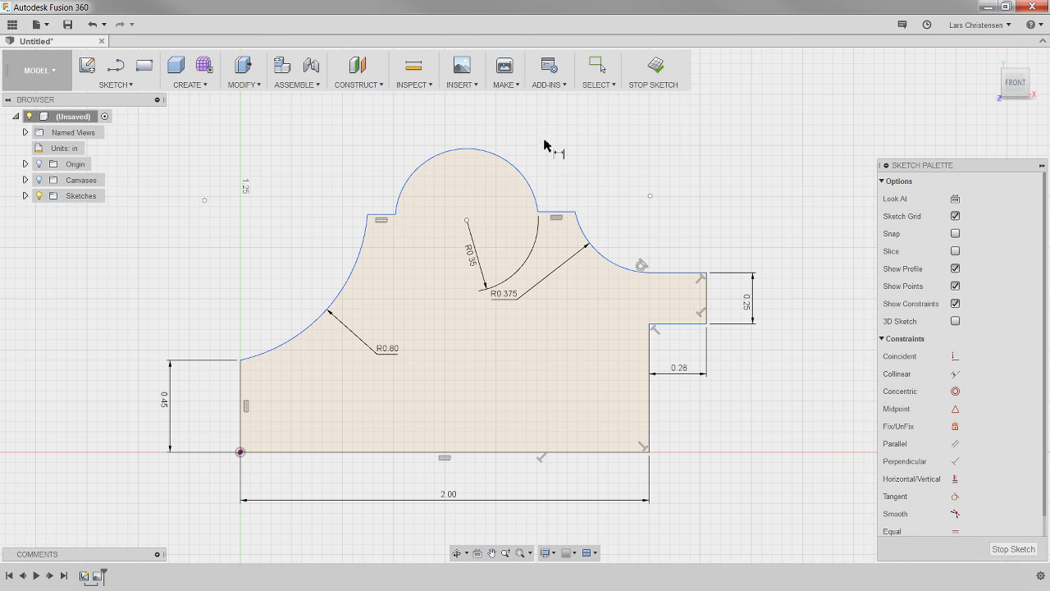
Dimension the left ledge's length to 0.15 in, placing the dimension above the ledge.
{"action": "left_click", "coordinate": [379, 216]}
{"action": "left_click", "coordinate": [393, 160]}
{"action": "type", "text": ".15"}
{"action": "key", "text": "Return"}
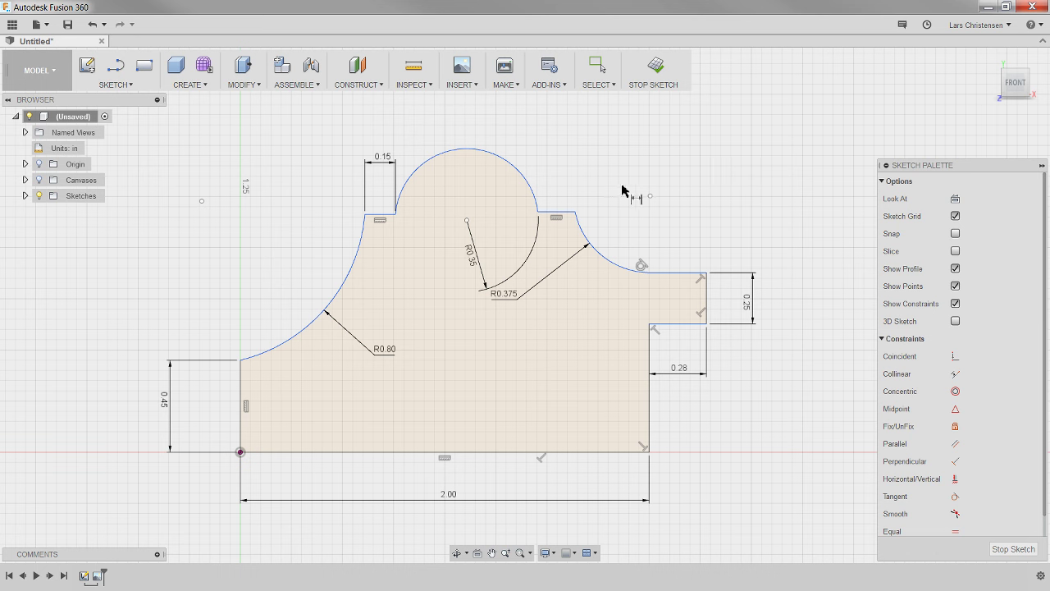
Apply an Equal constraint between the left and right ledge lines beside the rounded top.
{"action": "key", "text": "Escape"}
{"action": "scroll", "coordinate": [944, 476], "scroll_direction": "down", "scroll_amount": 1}
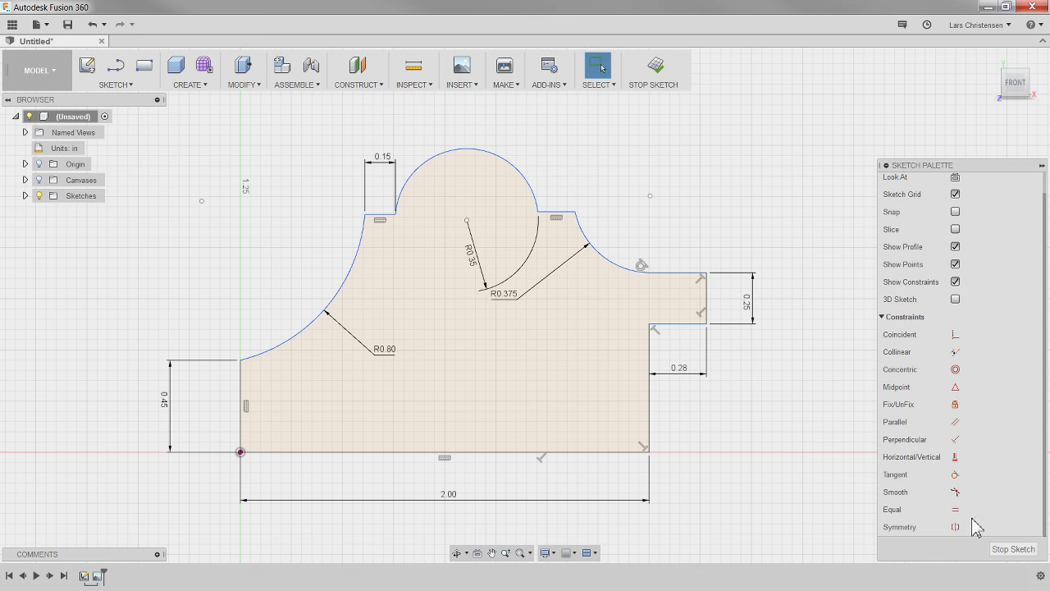
{"action": "left_click", "coordinate": [957, 510]}
{"action": "left_click", "coordinate": [388, 217]}
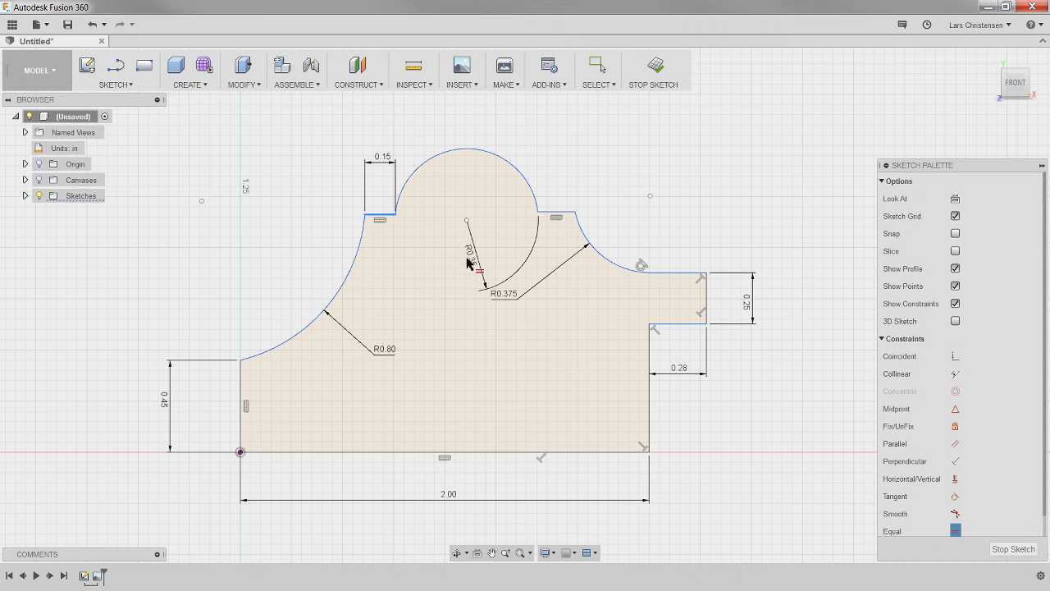
{"action": "left_click", "coordinate": [566, 215]}
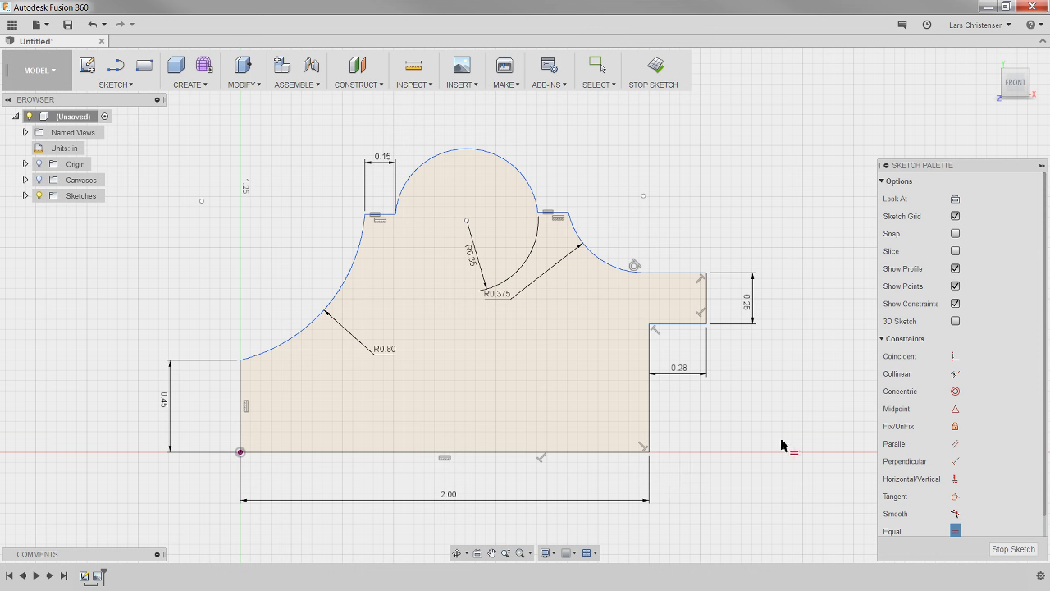
{"action": "key", "text": "Escape"}
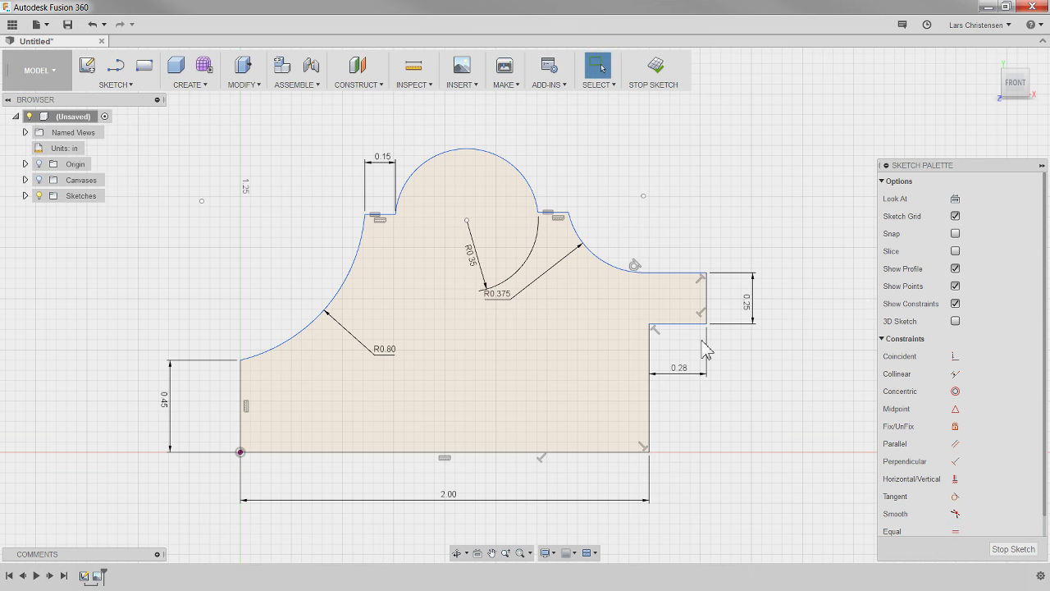
Shift the right lip upward and make the two short ledge lines beside the rounded top collinear.
{"action": "mouse_move", "coordinate": [709, 277]}
{"action": "left_mouse_down"}
{"action": "mouse_move", "coordinate": [730, 300]}
{"action": "mouse_move", "coordinate": [726, 314]}
{"action": "mouse_move", "coordinate": [722, 244]}
{"action": "mouse_move", "coordinate": [728, 309]}
{"action": "mouse_move", "coordinate": [715, 294]}
{"action": "mouse_move", "coordinate": [710, 244]}
{"action": "left_mouse_up"}
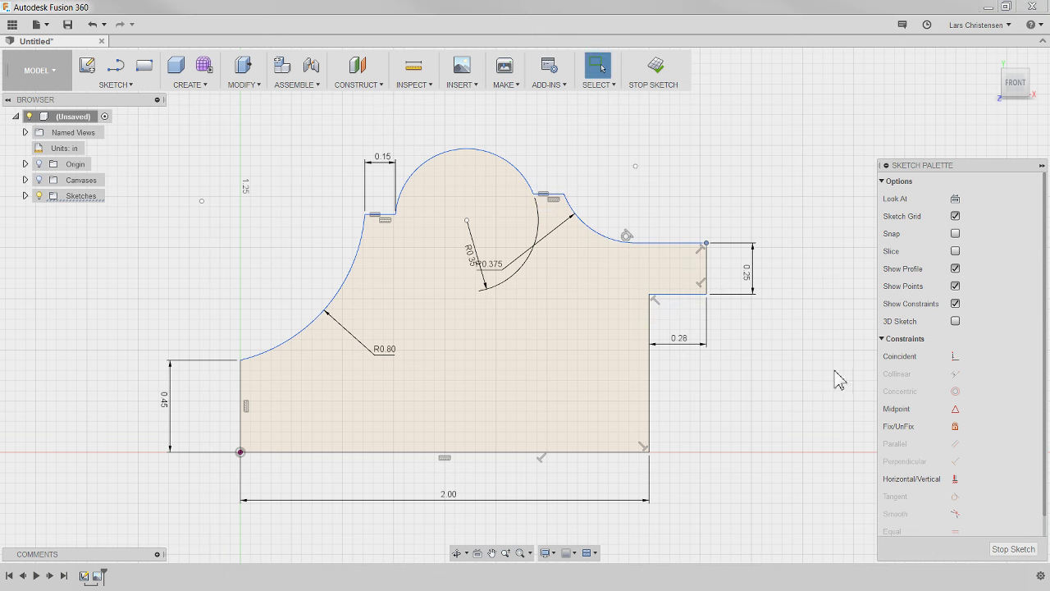
{"action": "left_click", "coordinate": [855, 394]}
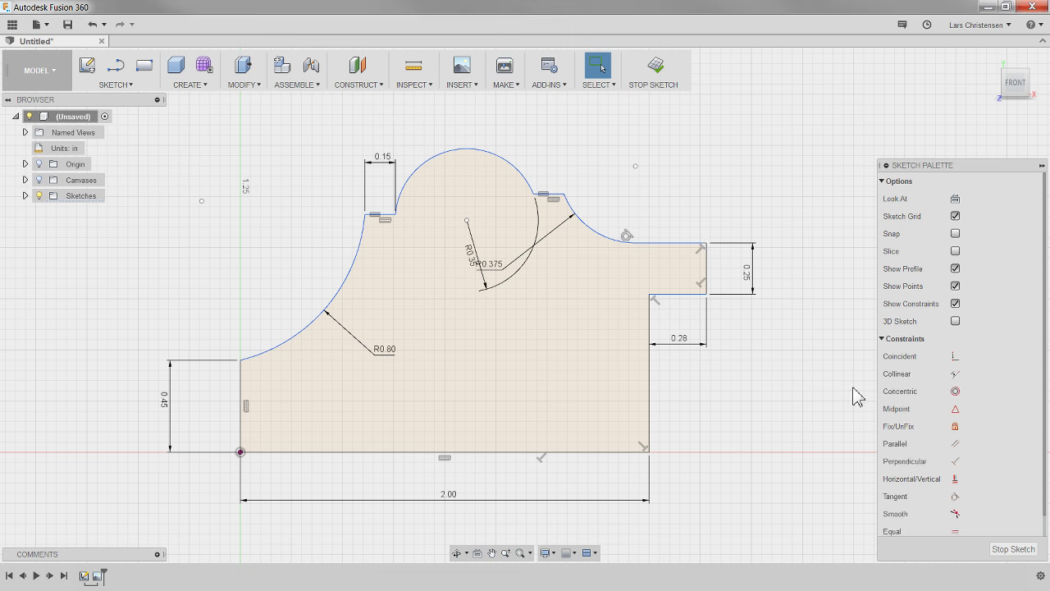
{"action": "left_click", "coordinate": [954, 390]}
{"action": "left_click", "coordinate": [383, 216]}
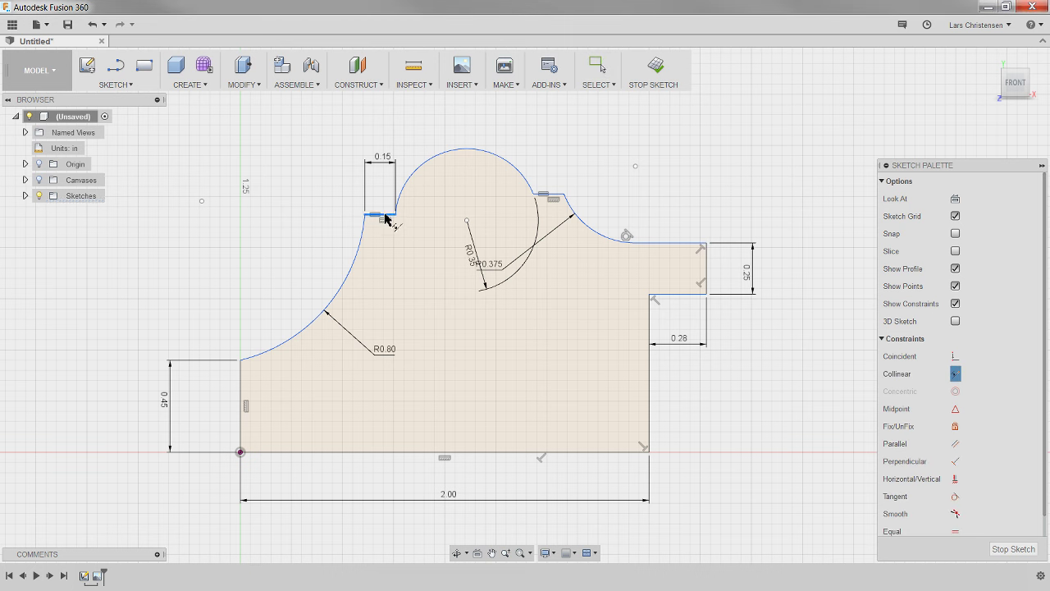
{"action": "left_click", "coordinate": [561, 197]}
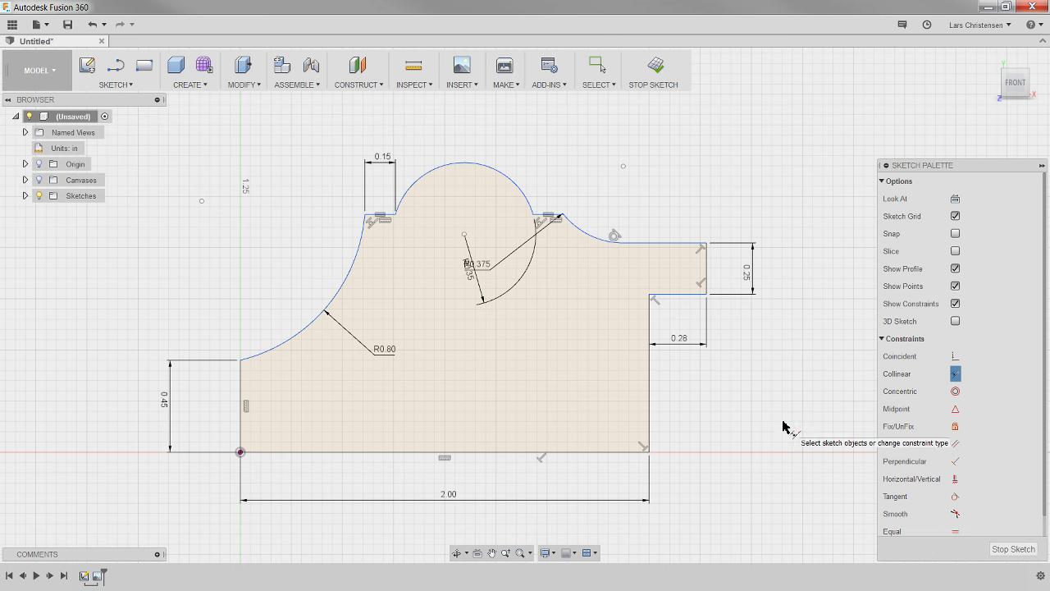
{"action": "key", "text": "Escape"}
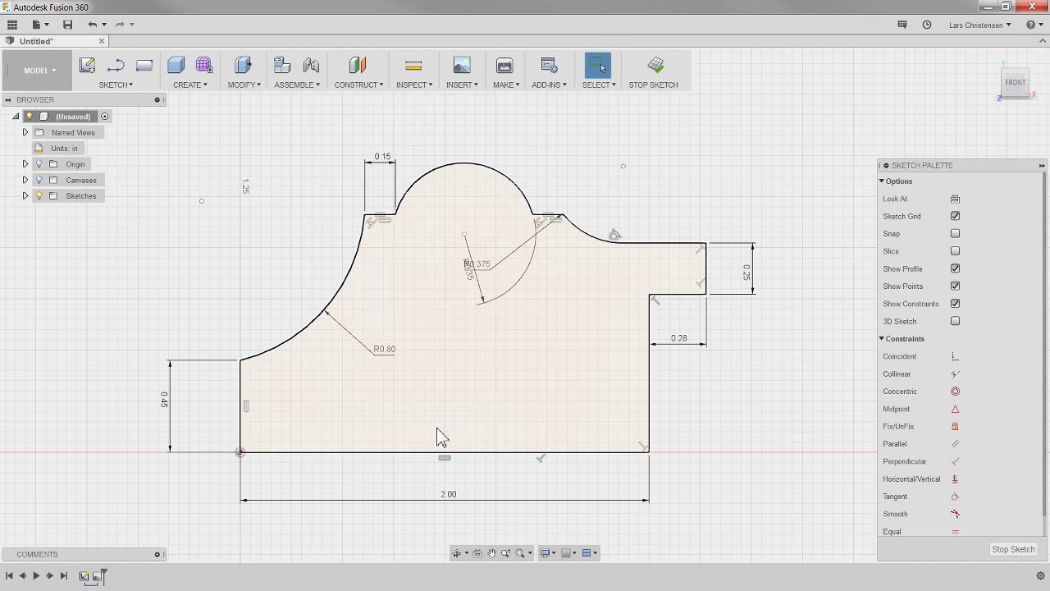
{"action": "key", "text": "d"}
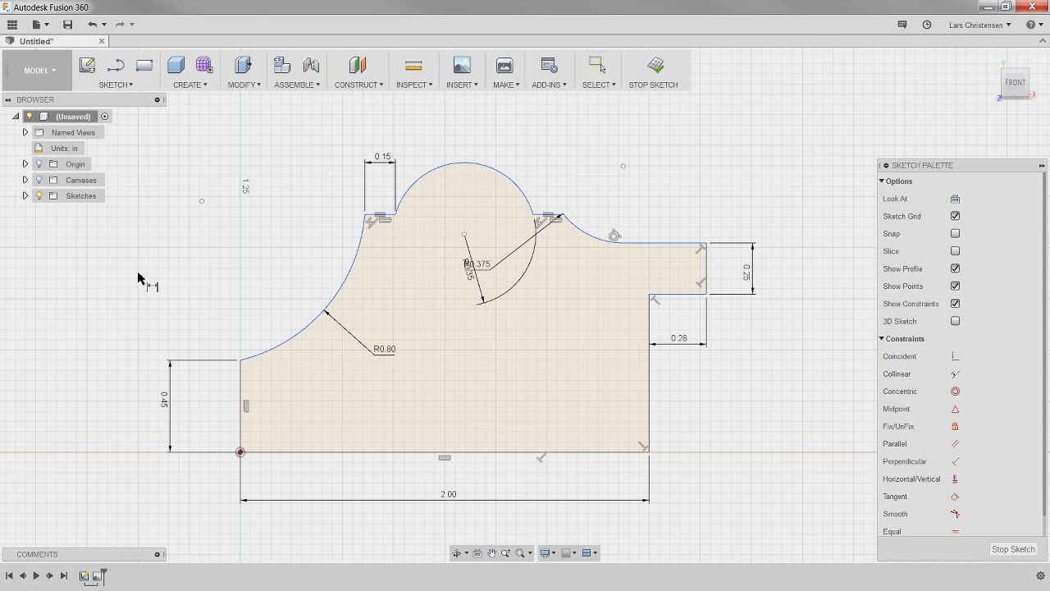
{"action": "left_click", "coordinate": [399, 452]}
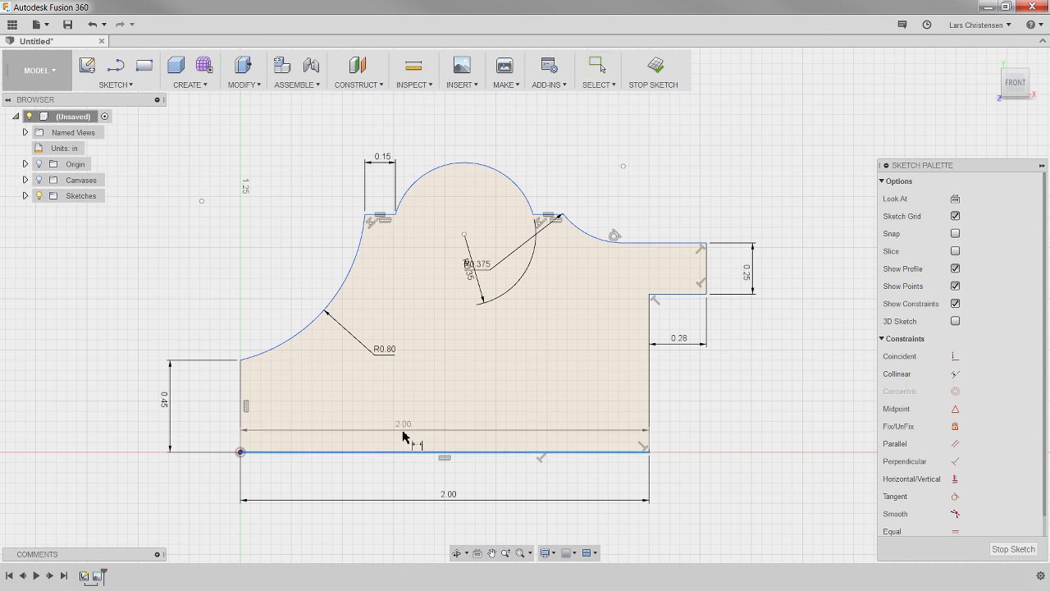
{"action": "left_click", "coordinate": [464, 235]}
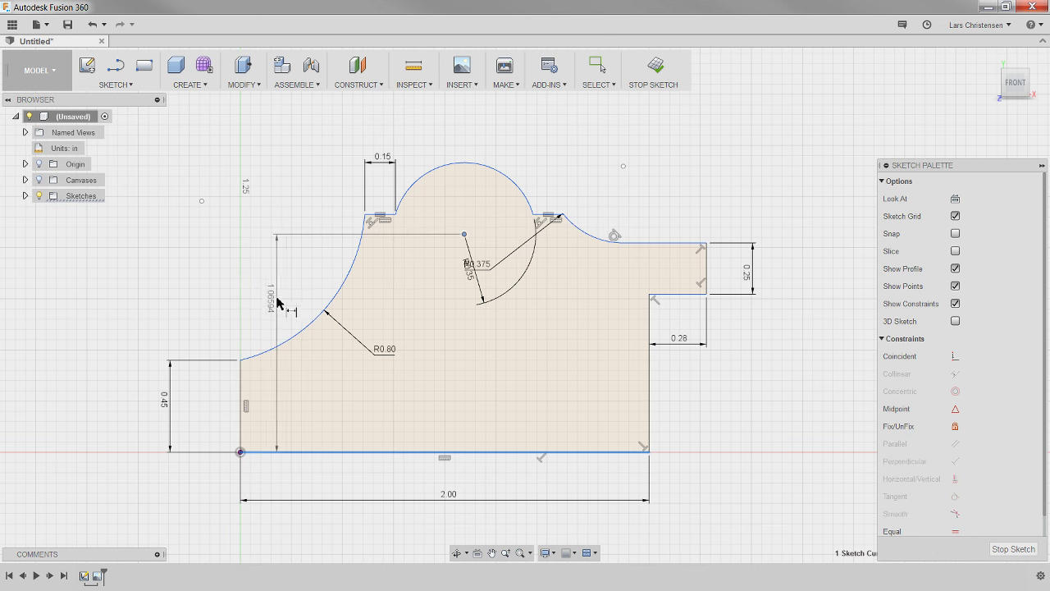
{"action": "key", "text": "Escape"}
{"action": "key", "text": "d"}
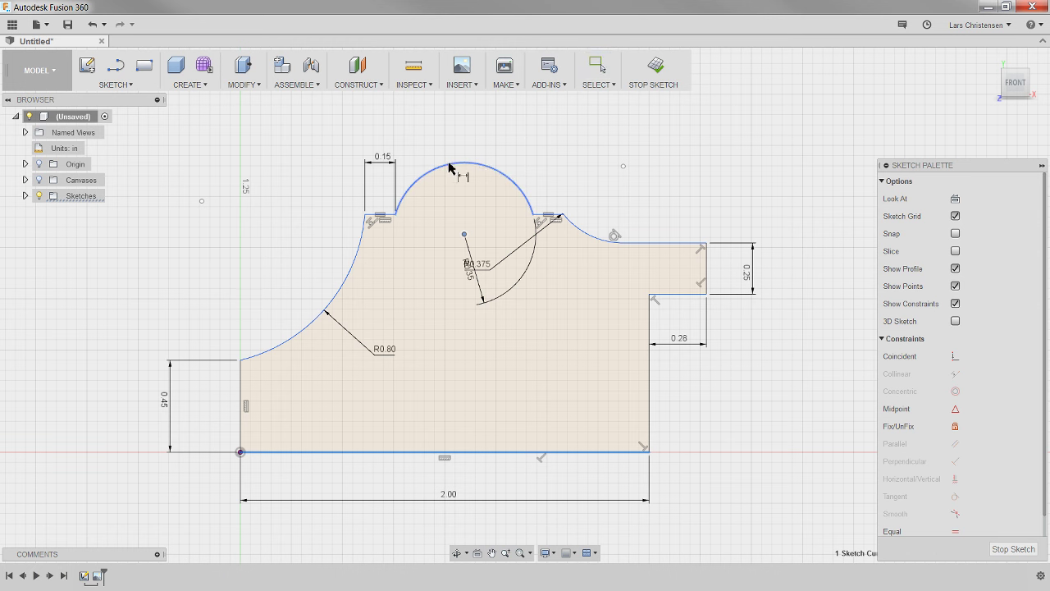
{"action": "key", "text": "Escape"}
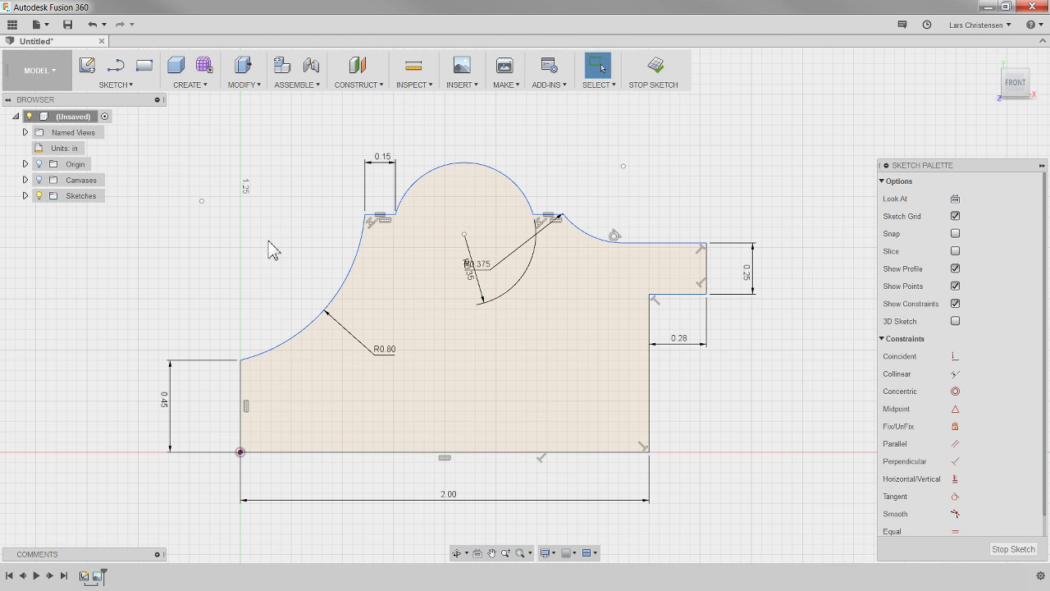
Dimension the height from the base line to the peak of the rounded top arc to 1.4 in.
{"action": "key", "text": "d"}
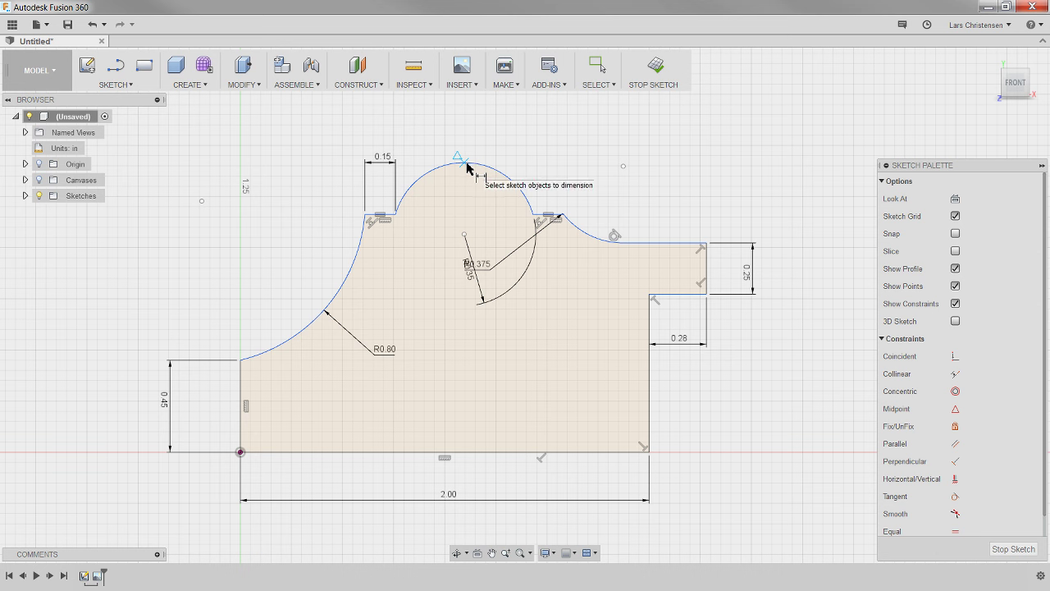
{"action": "left_click", "coordinate": [436, 455]}
{"action": "left_click", "coordinate": [123, 305]}
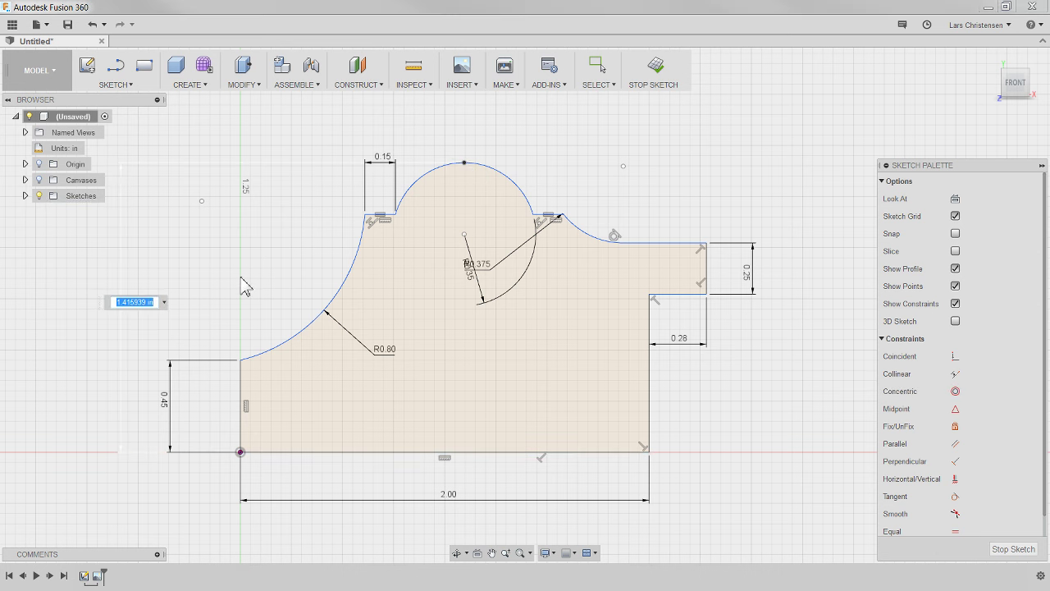
{"action": "key", "text": "BackSpace"}
{"action": "type", "text": "1.4"}
{"action": "key", "text": "Return"}
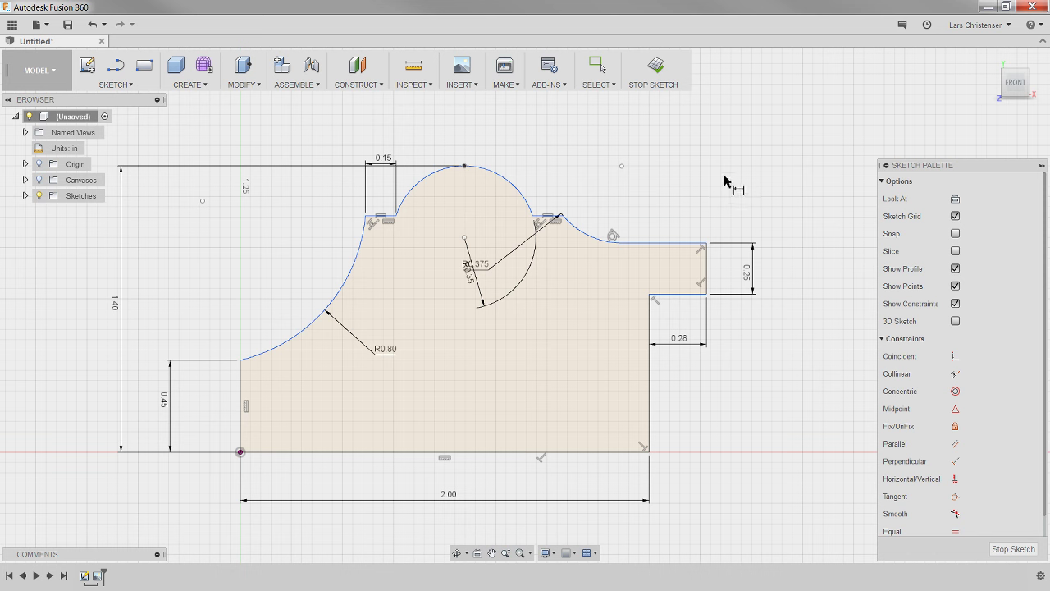
{"action": "key", "text": "Escape"}
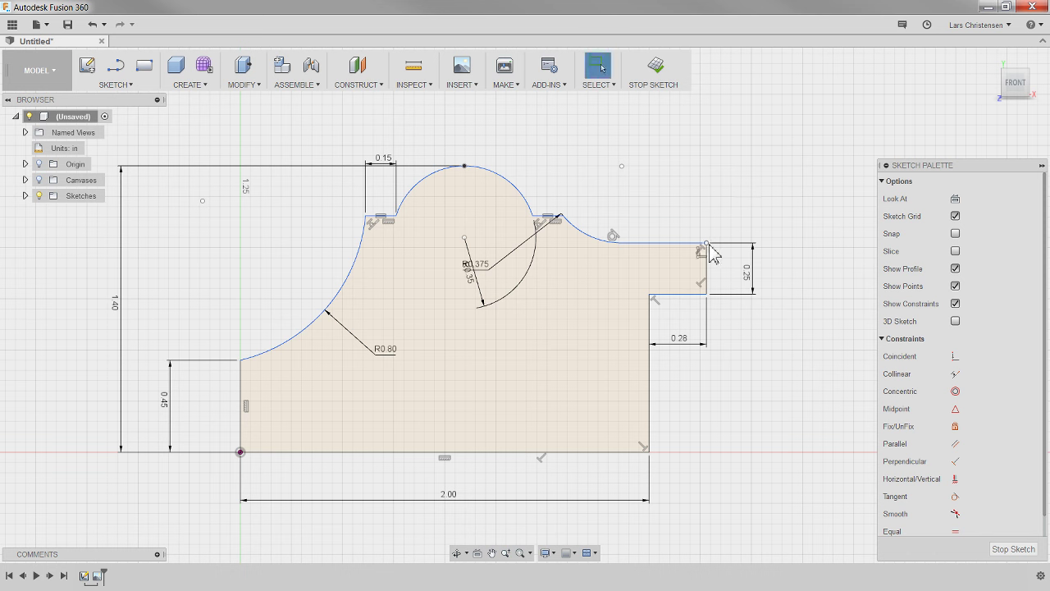
Lower the right lip slightly and dimension its upper edge to 1 in above the base line.
{"action": "mouse_move", "coordinate": [703, 251]}
{"action": "left_mouse_down"}
{"action": "mouse_move", "coordinate": [697, 238]}
{"action": "mouse_move", "coordinate": [722, 260]}
{"action": "mouse_move", "coordinate": [715, 248]}
{"action": "mouse_move", "coordinate": [712, 260]}
{"action": "left_mouse_up"}
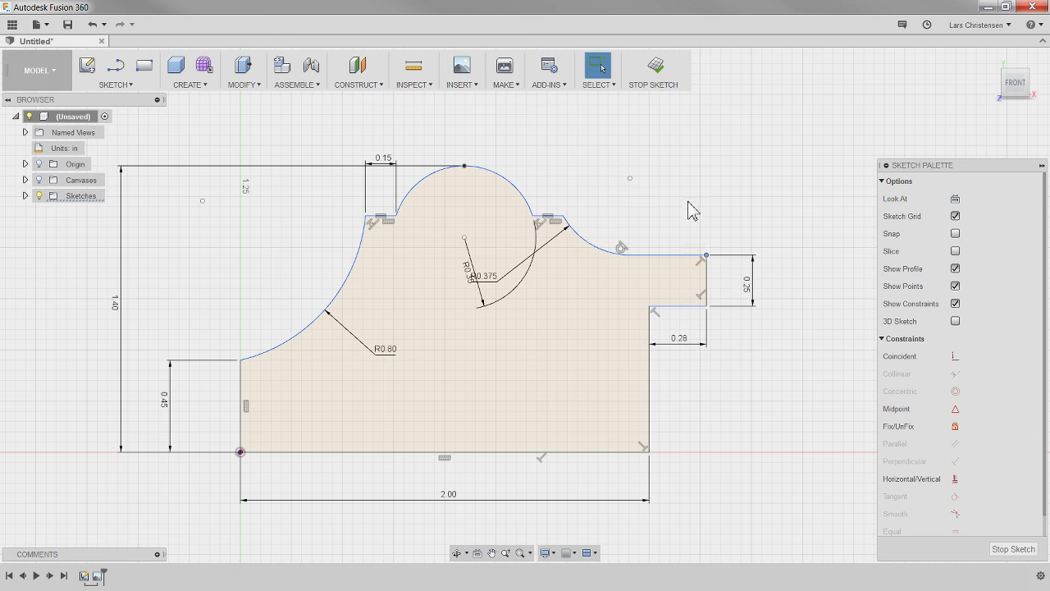
{"action": "left_click", "coordinate": [689, 255]}
{"action": "left_click", "coordinate": [614, 453]}
{"action": "left_click", "coordinate": [820, 364]}
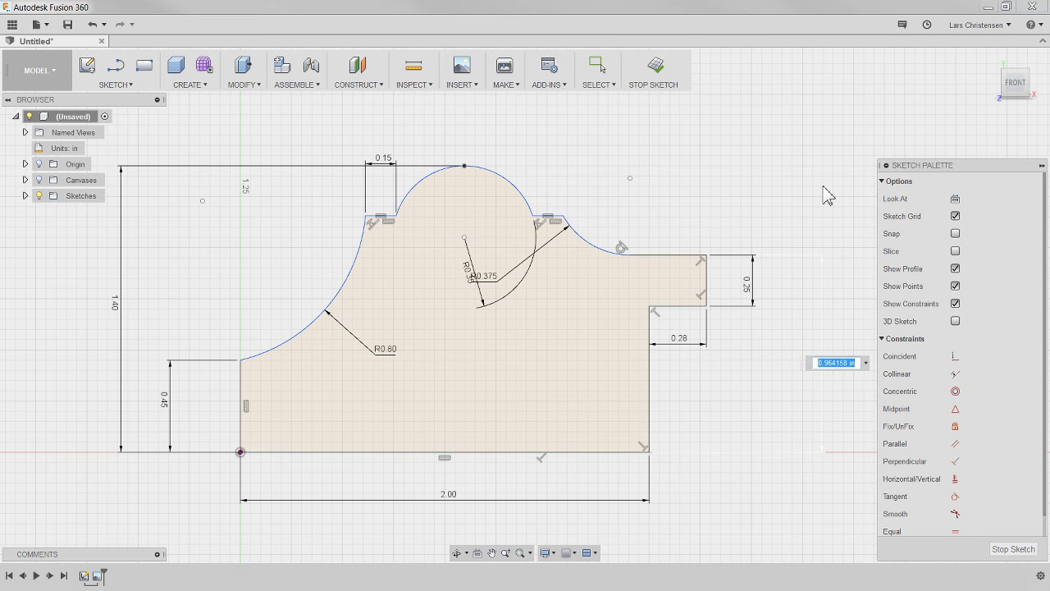
{"action": "type", "text": "1"}
{"action": "key", "text": "Return"}
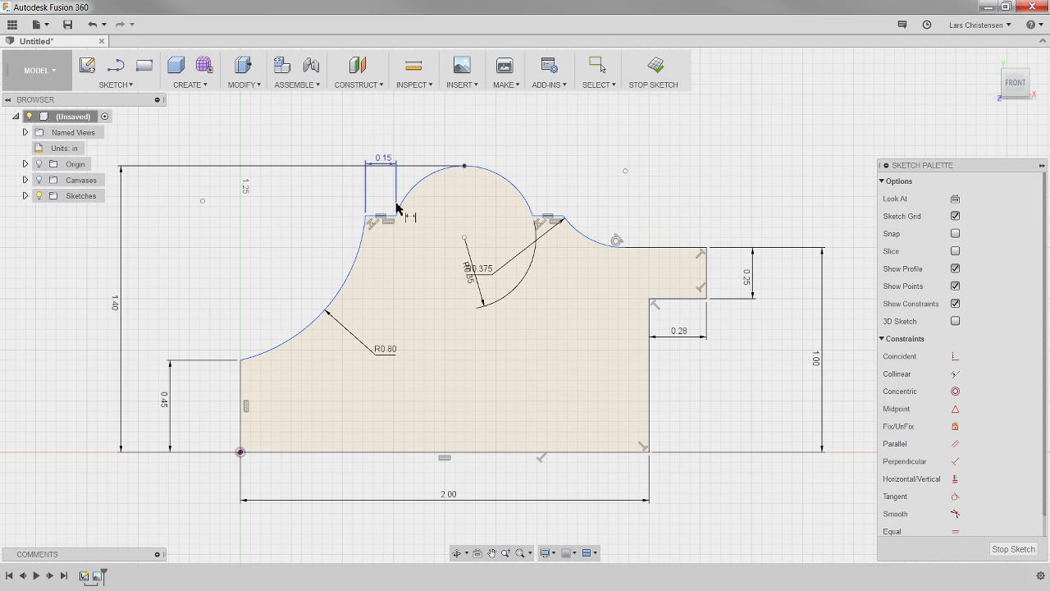
{"action": "key", "text": "Escape"}
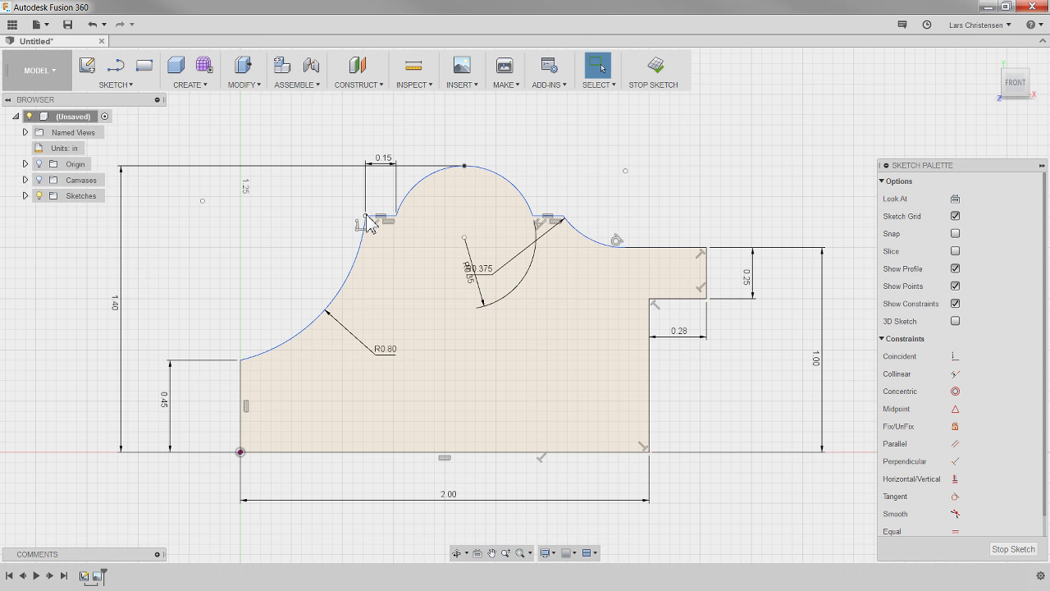
Dimension the horizontal distance from the profile's left edge to the rounded top arc's center to 1 in.
{"action": "mouse_move", "coordinate": [367, 222]}
{"action": "left_mouse_down"}
{"action": "mouse_move", "coordinate": [369, 182]}
{"action": "mouse_move", "coordinate": [420, 174]}
{"action": "mouse_move", "coordinate": [385, 177]}
{"action": "mouse_move", "coordinate": [373, 217]}
{"action": "mouse_move", "coordinate": [443, 223]}
{"action": "mouse_move", "coordinate": [365, 222]}
{"action": "left_mouse_up"}
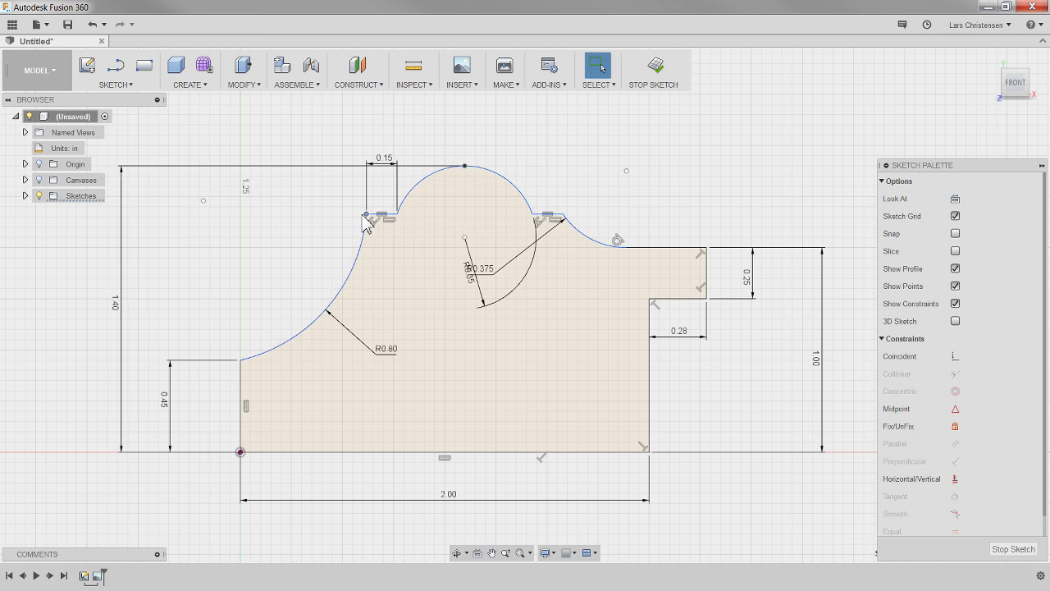
{"action": "left_click", "coordinate": [548, 146]}
{"action": "key", "text": "d"}
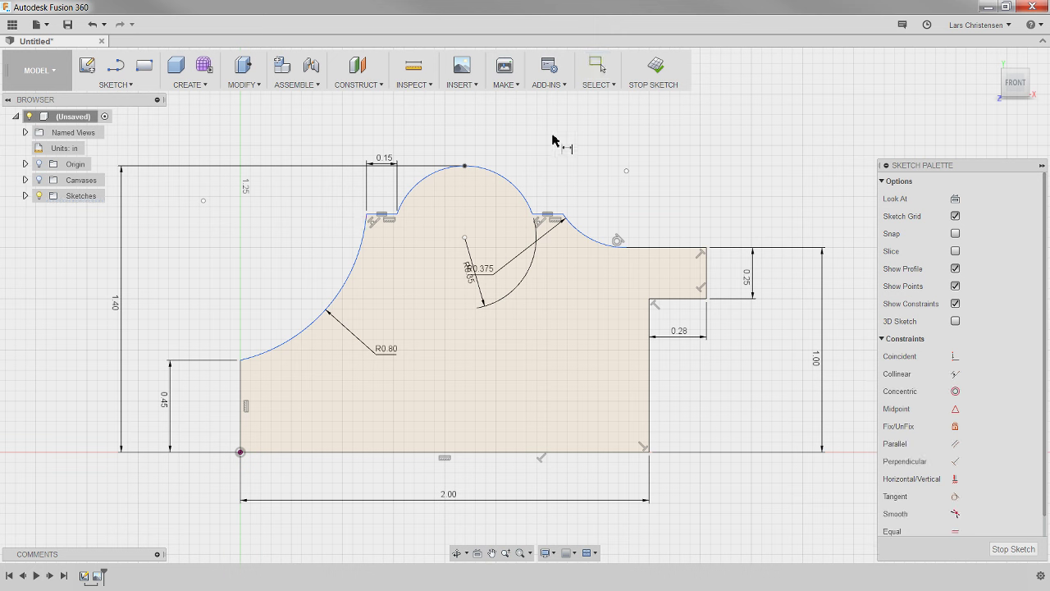
{"action": "left_click", "coordinate": [465, 238]}
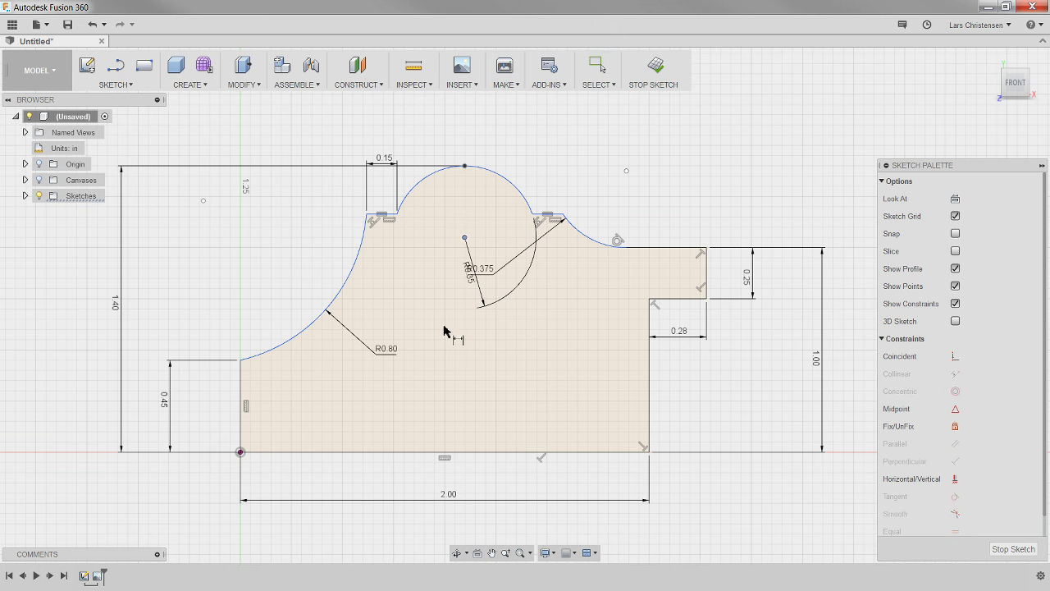
{"action": "left_click", "coordinate": [238, 420]}
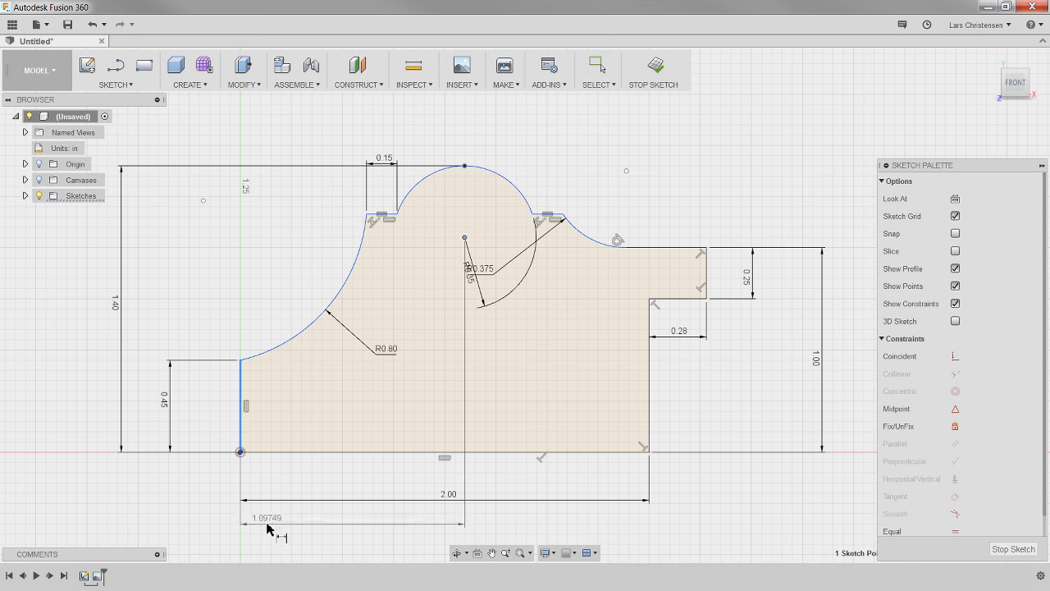
{"action": "left_click", "coordinate": [308, 534]}
{"action": "type", "text": "1"}
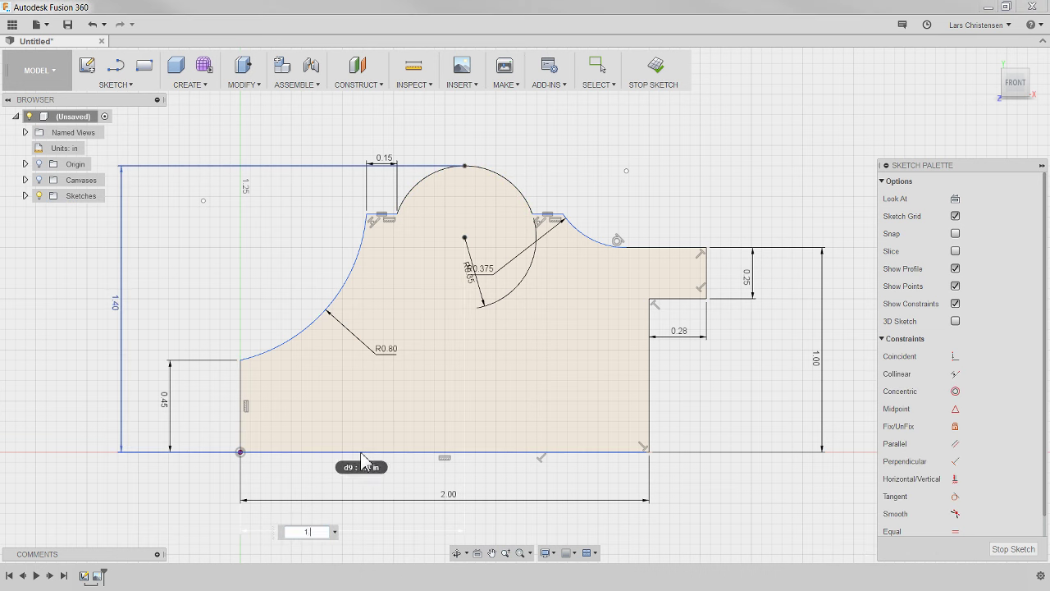
{"action": "key", "text": "Return"}
{"action": "key", "text": "Escape"}
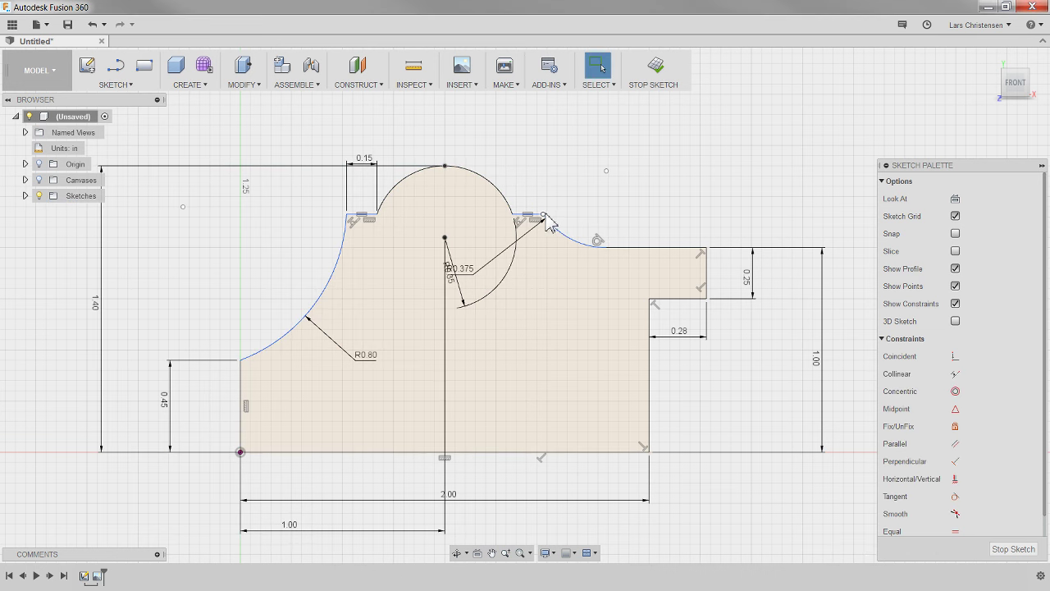
Move the left ledge's outer endpoint down to test the sketch's remaining freedom, and undo the move.
{"action": "left_click", "coordinate": [545, 214]}
{"action": "left_click_drag", "start_coordinate": [346, 217], "coordinate": [345, 253]}
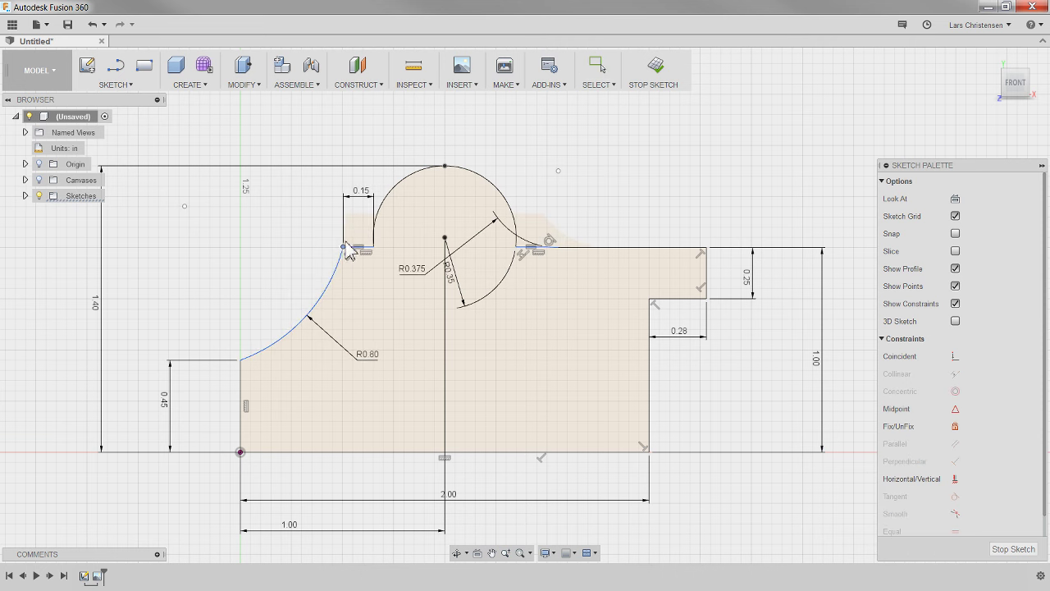
{"action": "left_click", "coordinate": [243, 243]}
{"action": "key", "text": "ctrl+z"}
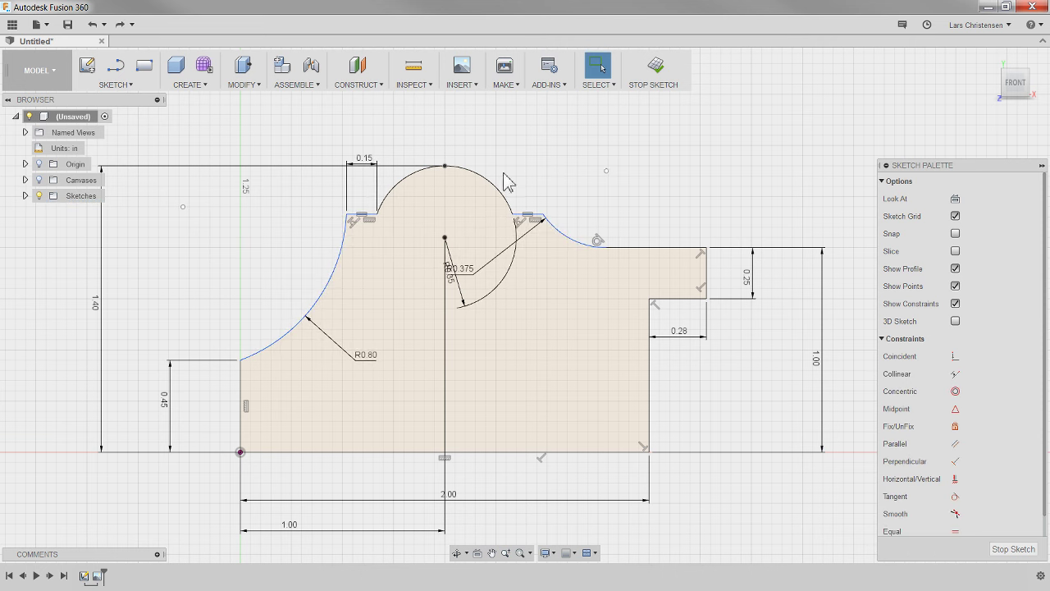
Dimension the height of the left ledge line above the base line to 1.15 in.
{"action": "key", "text": "d"}
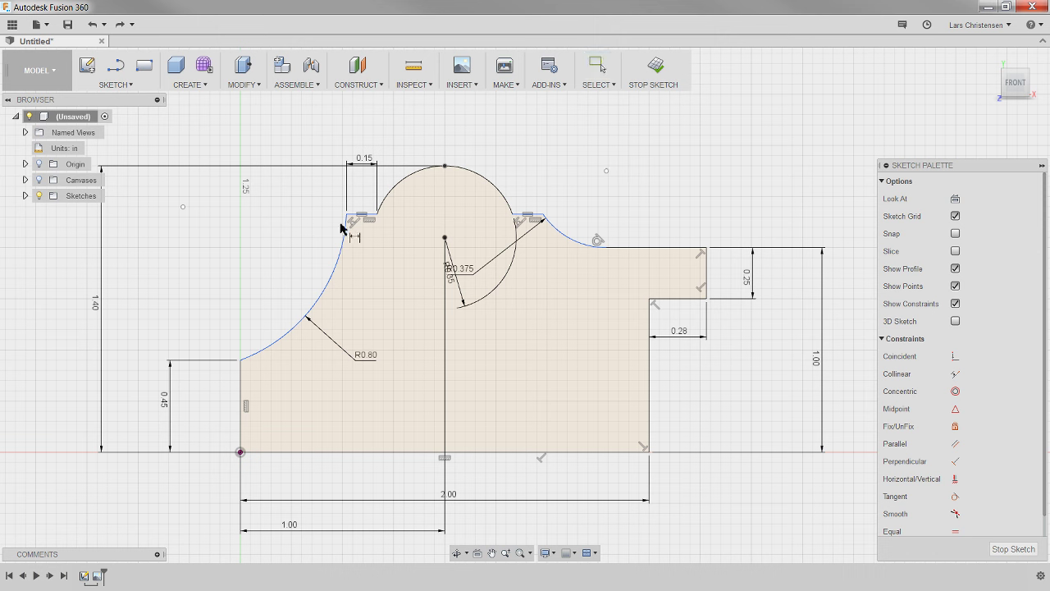
{"action": "left_click", "coordinate": [362, 215]}
{"action": "left_click", "coordinate": [302, 453]}
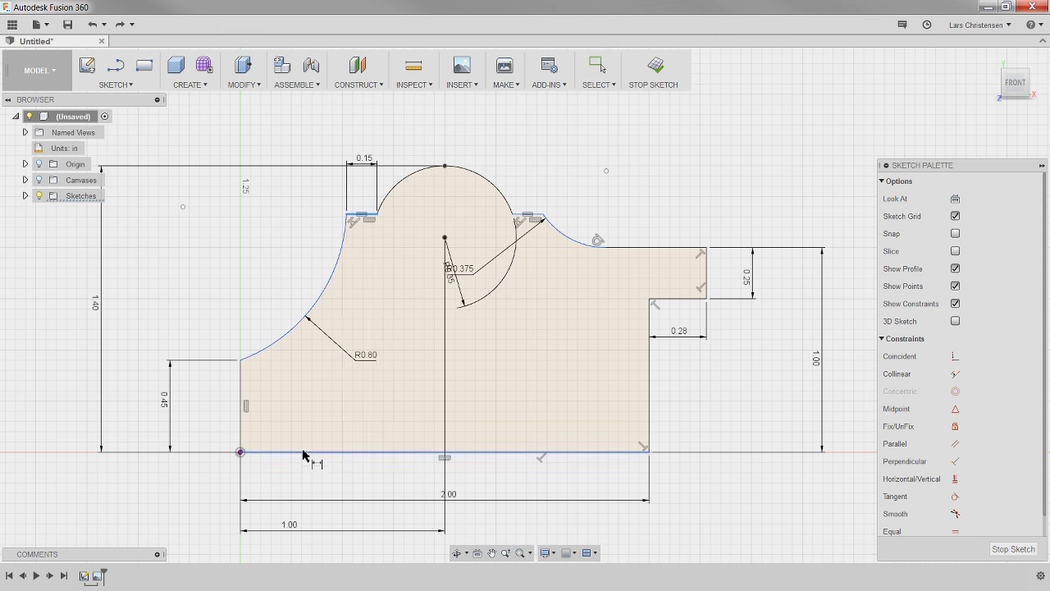
{"action": "left_click", "coordinate": [136, 343]}
{"action": "type", "text": "1."}
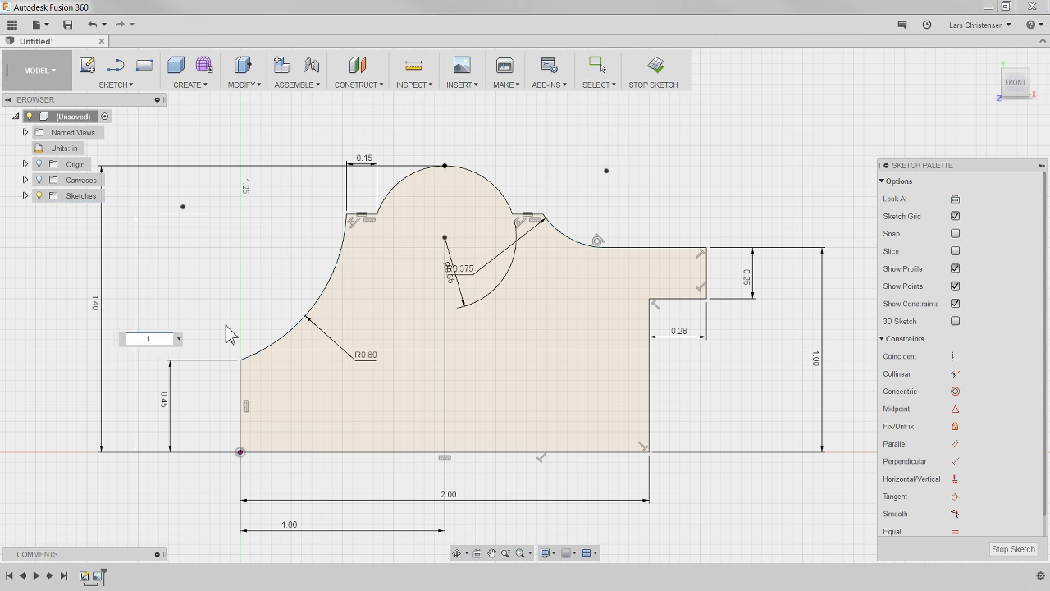
{"action": "type", "text": "15"}
{"action": "key", "text": "Return"}
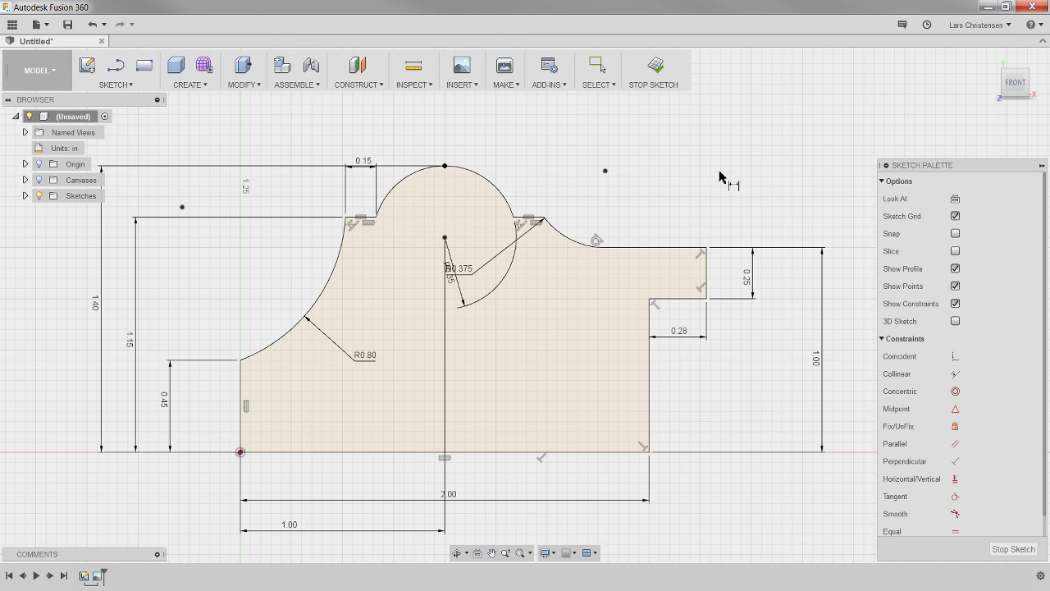
Extrude the moulding profile by -36 in as a new body.
{"action": "key", "text": "q"}
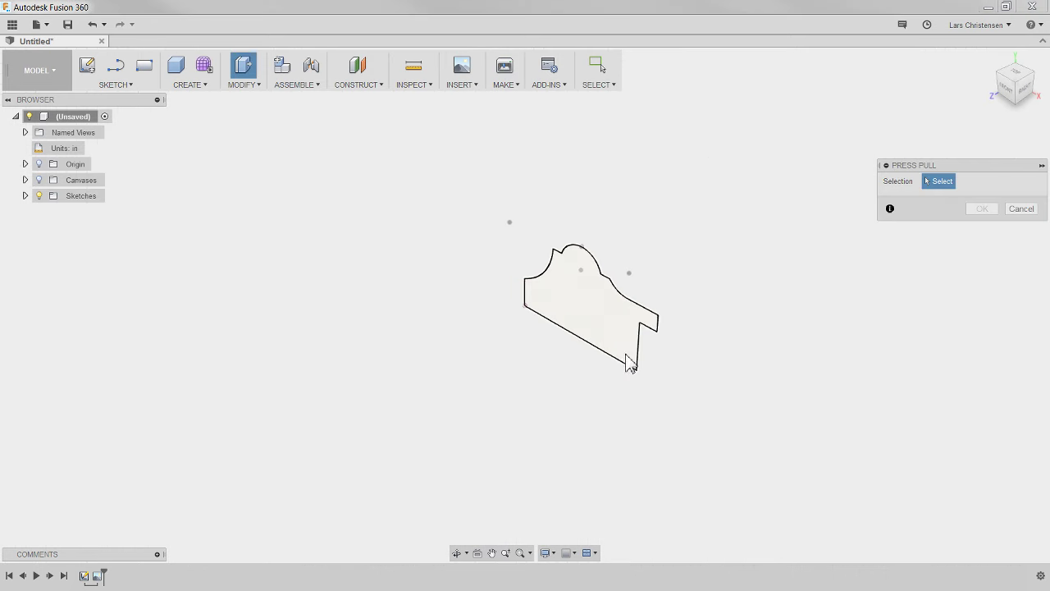
{"action": "left_click", "coordinate": [611, 326]}
{"action": "middle_click_drag", "start_coordinate": [324, 337], "coordinate": [379, 332], "text": "shift"}
{"action": "left_click_drag", "start_coordinate": [365, 321], "coordinate": [738, 133]}
{"action": "scroll", "coordinate": [318, 356], "scroll_direction": "down", "scroll_amount": 2}
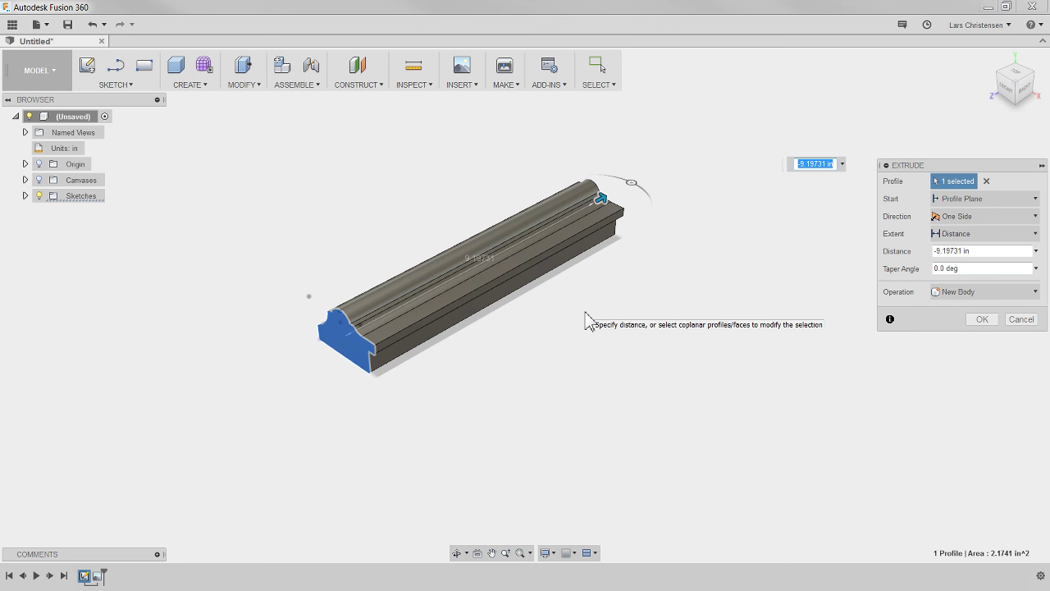
{"action": "type", "text": "-36"}
{"action": "key", "text": "Return"}
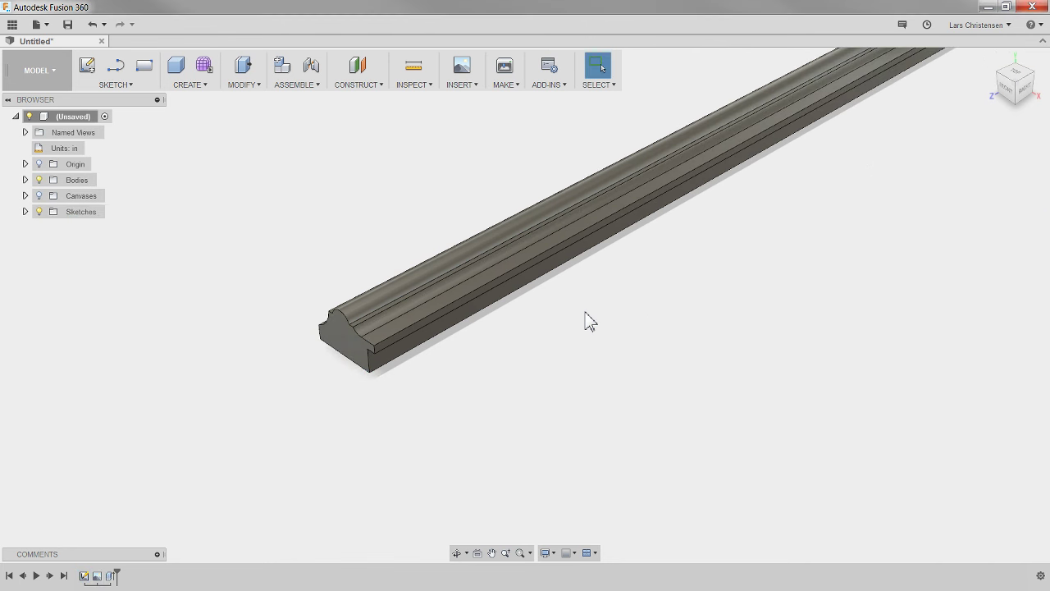
{"action": "scroll", "coordinate": [527, 365], "scroll_direction": "down", "scroll_amount": 3}
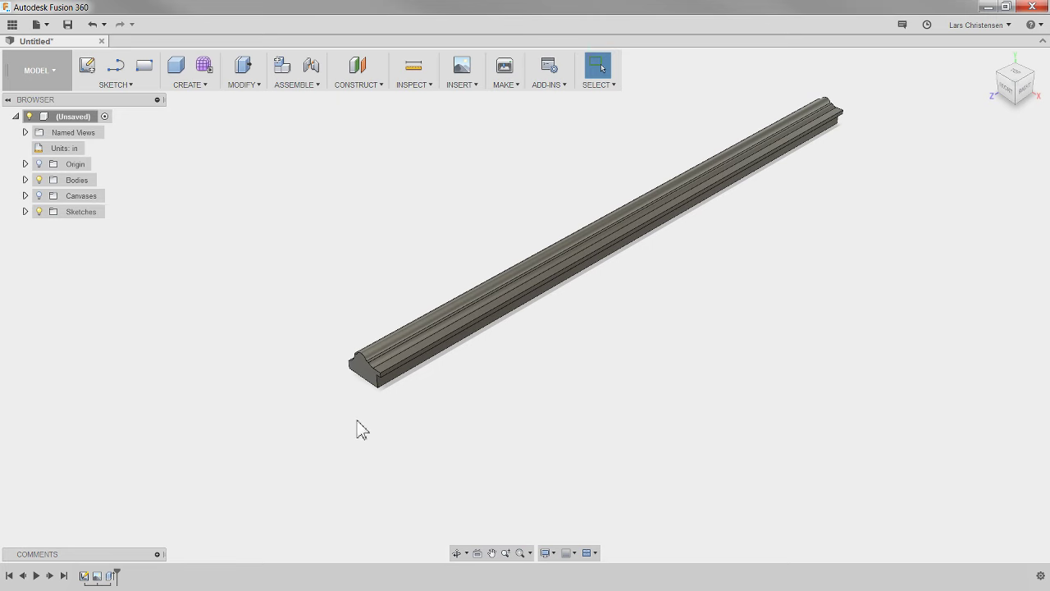
{"action": "middle_click_drag", "start_coordinate": [783, 417], "coordinate": [578, 349], "text": "shift"}
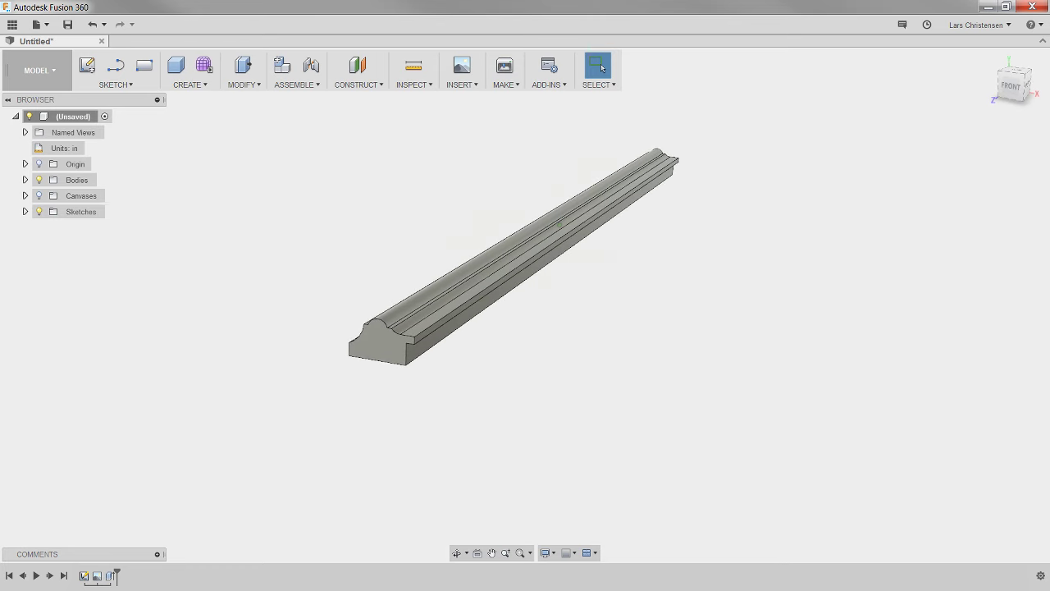
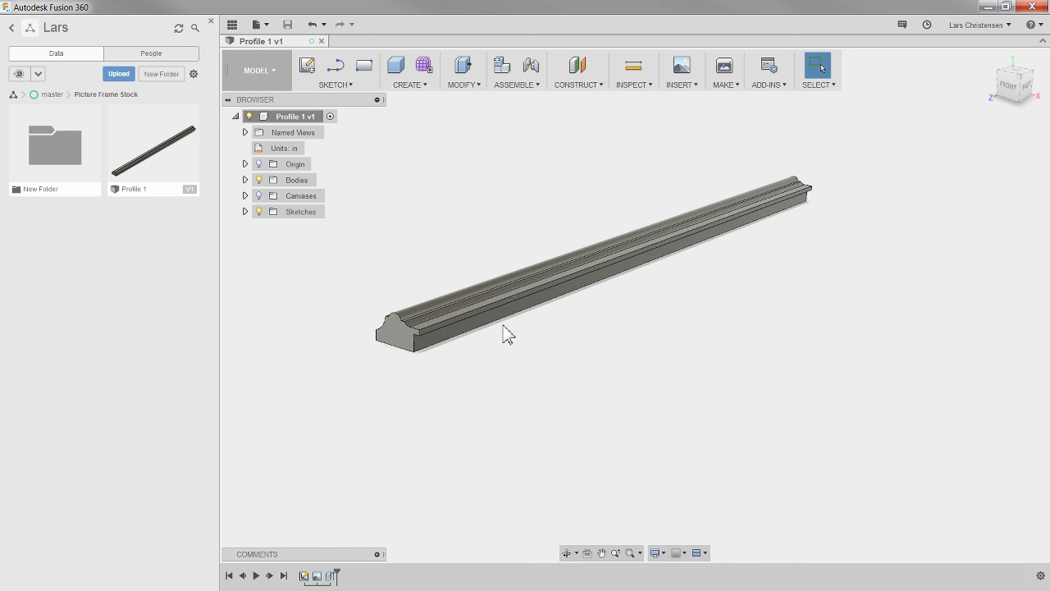
Close the saved Profile 1 design.
{"action": "left_click", "coordinate": [321, 41]}
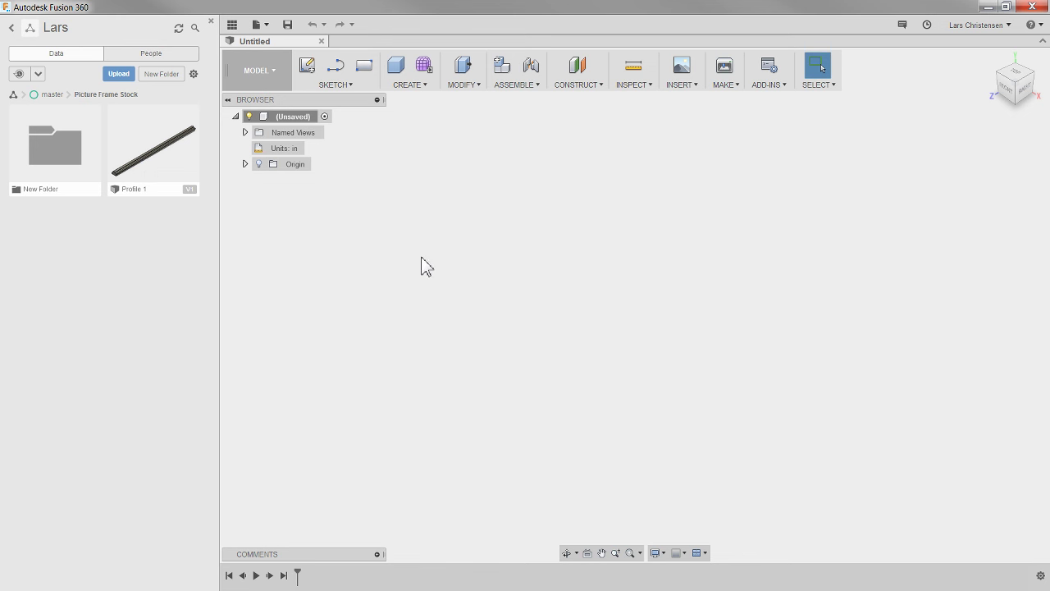
{"action": "left_click", "coordinate": [256, 25]}
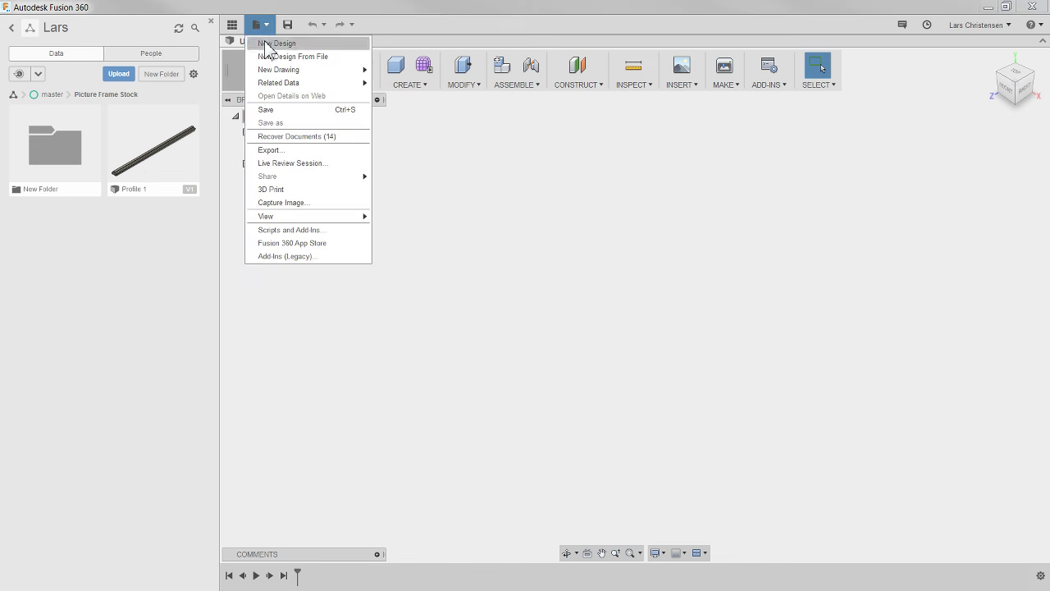
{"action": "left_click", "coordinate": [267, 42]}
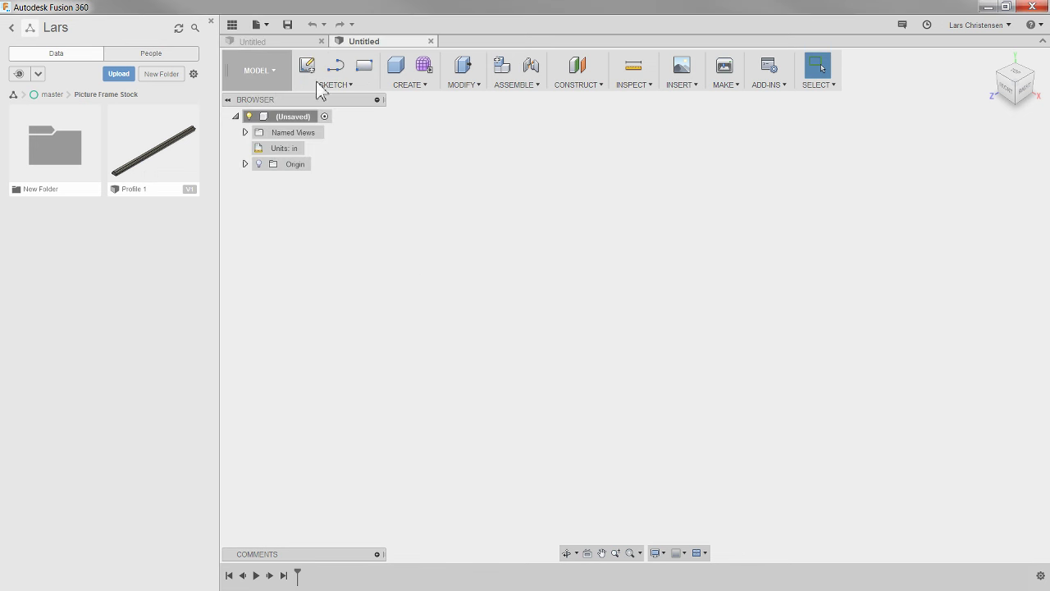
{"action": "left_click", "coordinate": [430, 41]}
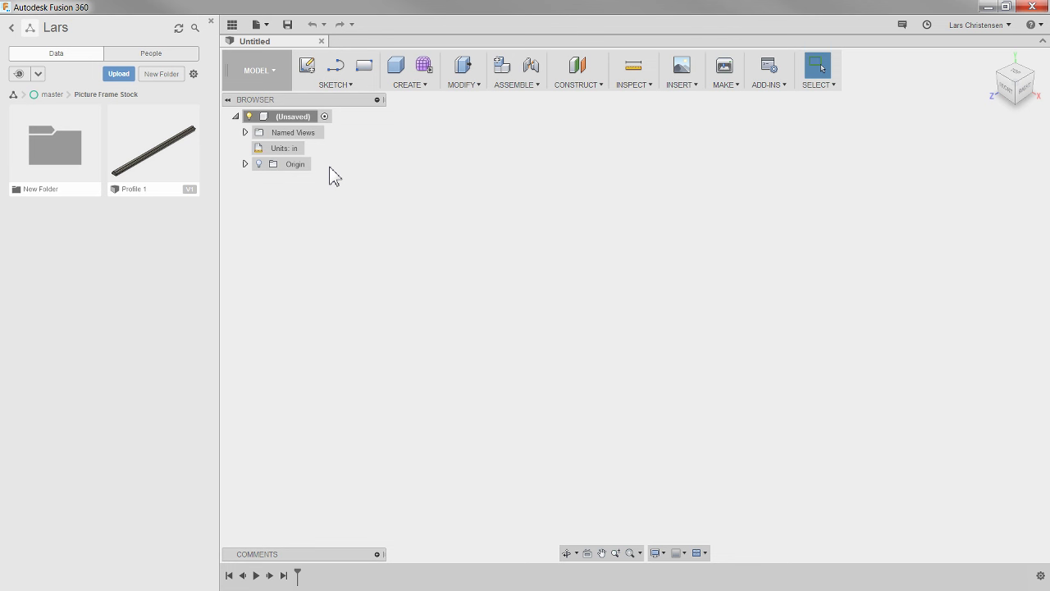
Create a new component in the empty design and name it Picture.
{"action": "right_click", "coordinate": [287, 120]}
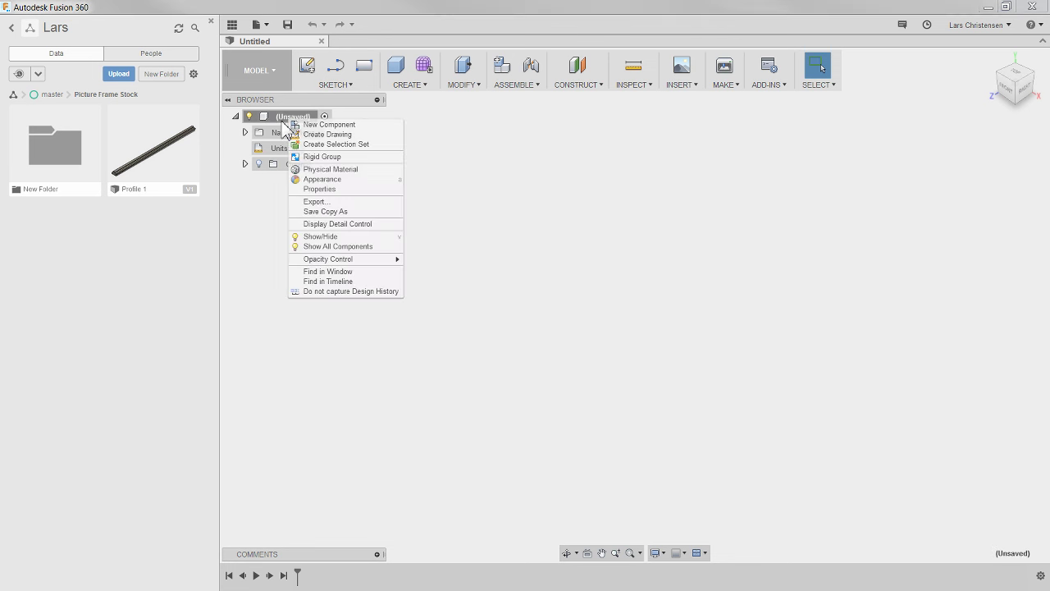
{"action": "left_click", "coordinate": [312, 125]}
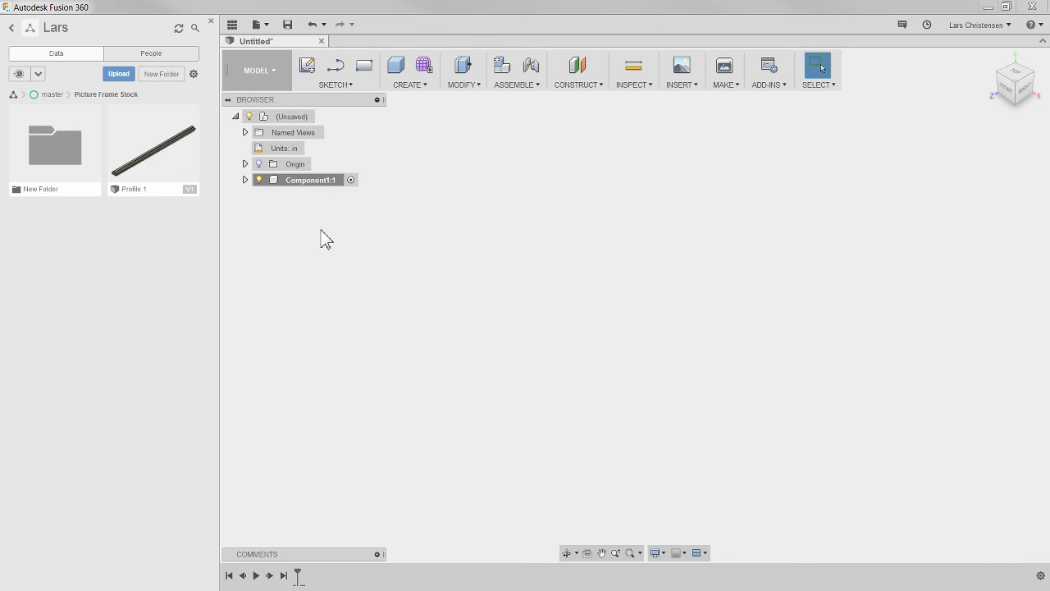
{"action": "left_click", "coordinate": [309, 184]}
{"action": "double_click", "coordinate": [317, 181]}
{"action": "type", "text": "Picture"}
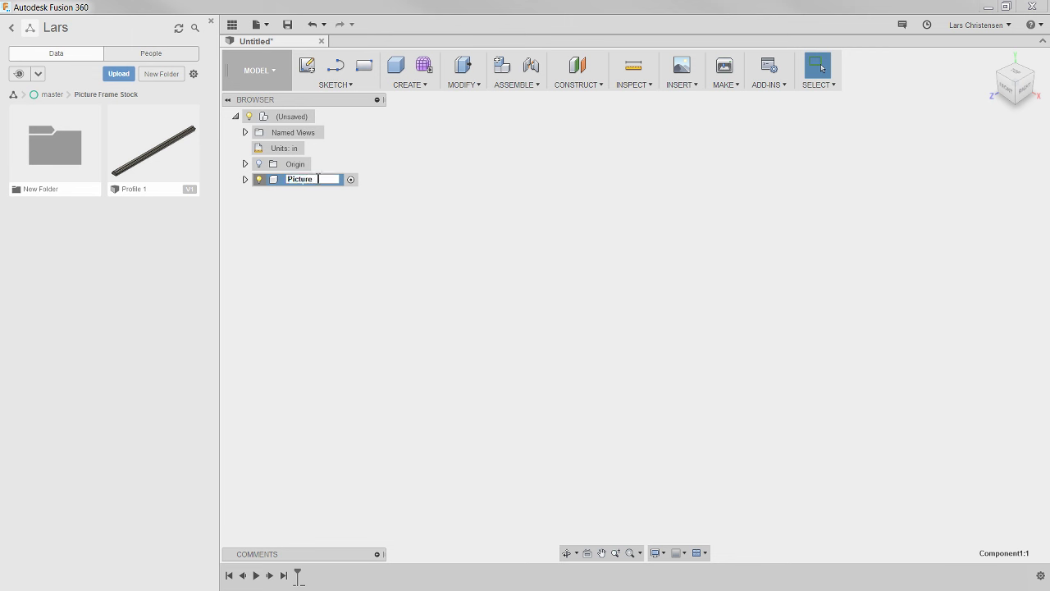
{"action": "key", "text": "Return"}
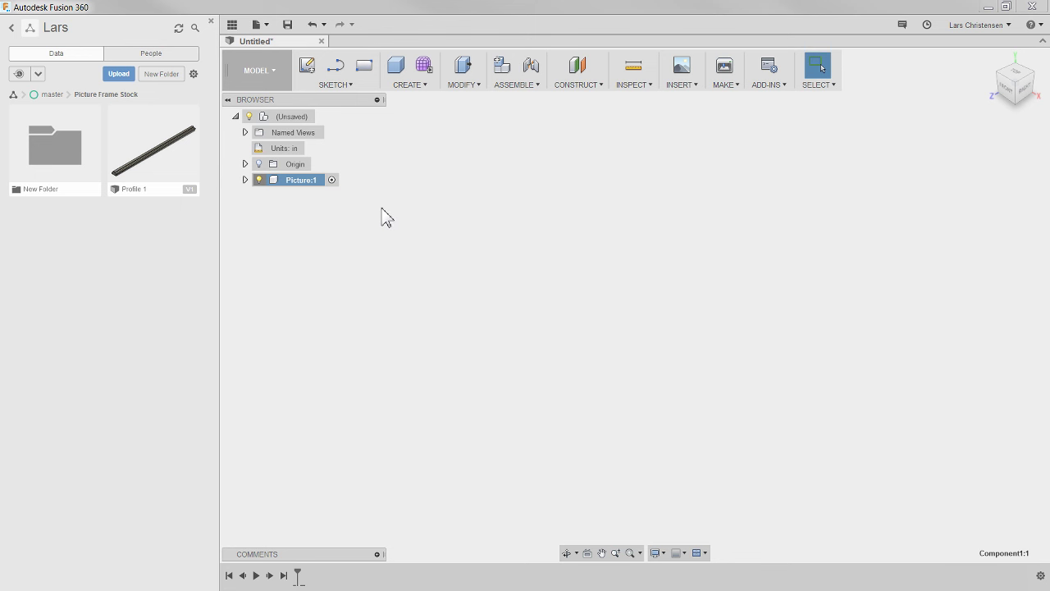
Sketch a center rectangle on the horizontal origin plane, centered on the origin, 15 in high and 12 in wide.
{"action": "left_click", "coordinate": [305, 67]}
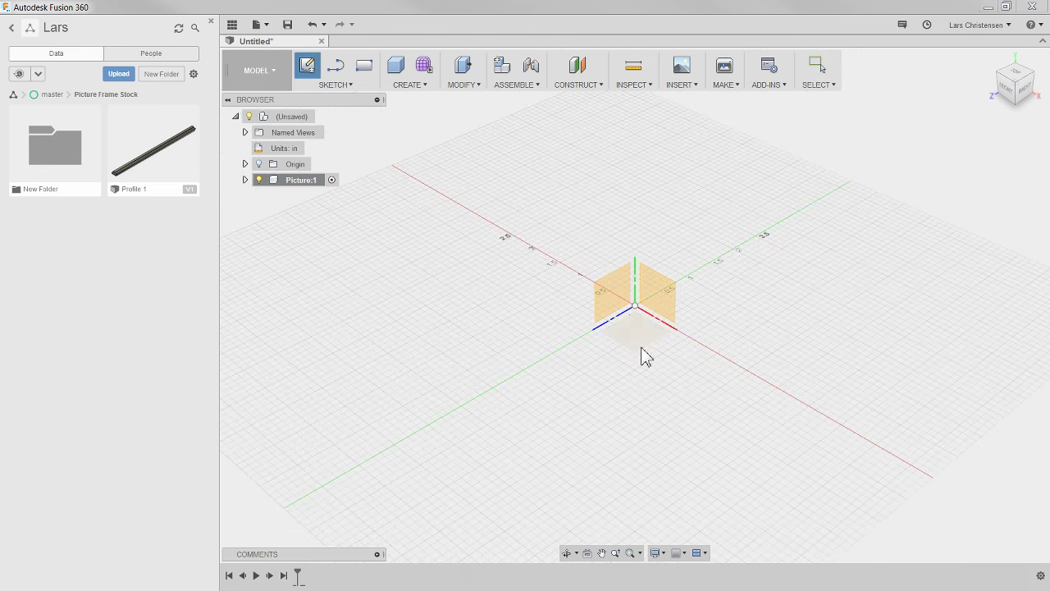
{"action": "left_click", "coordinate": [648, 347]}
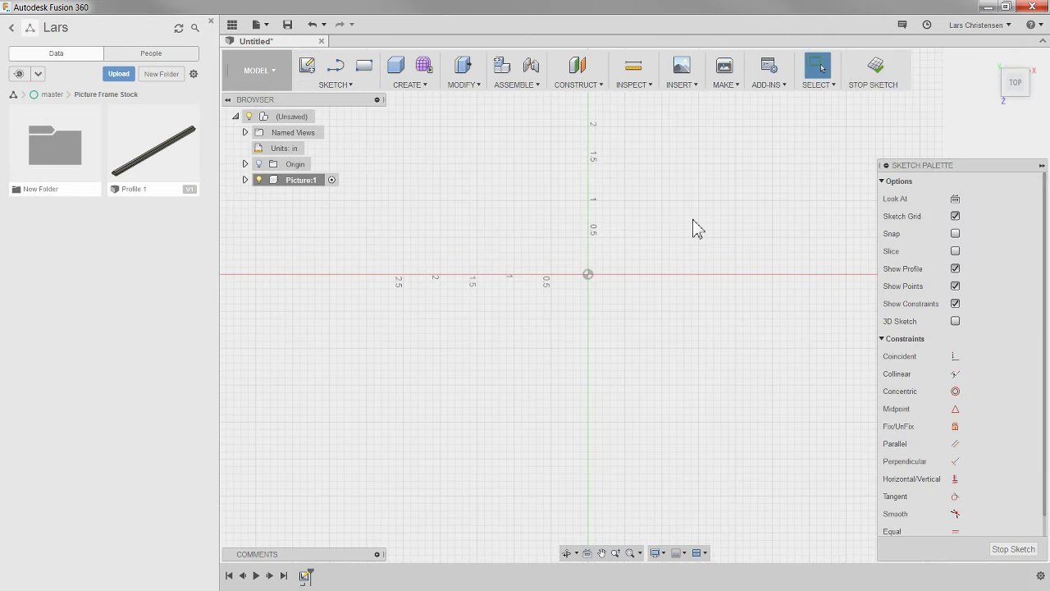
{"action": "key", "text": "s"}
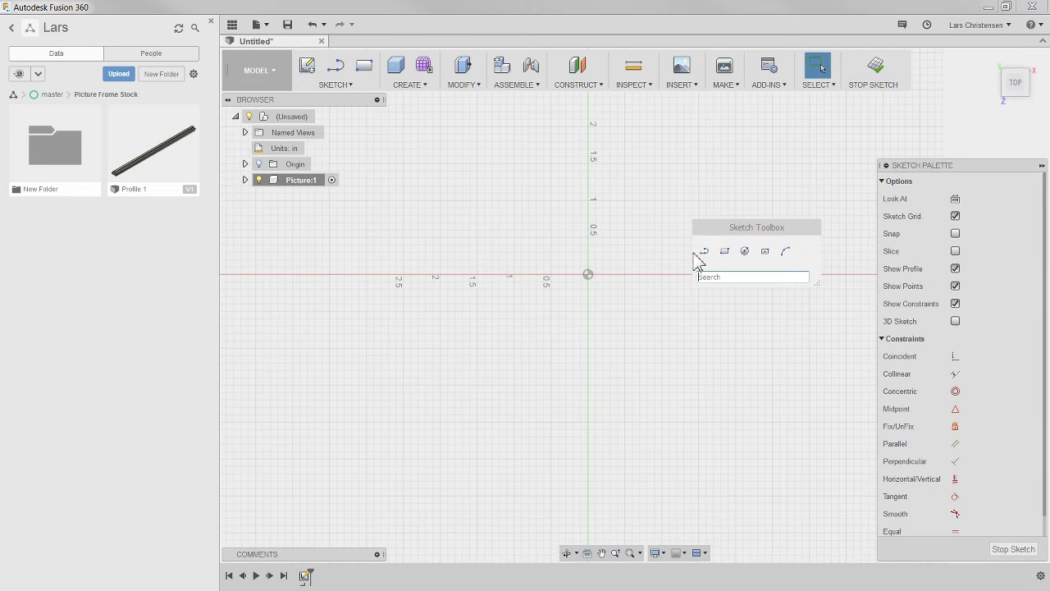
{"action": "left_click", "coordinate": [766, 251]}
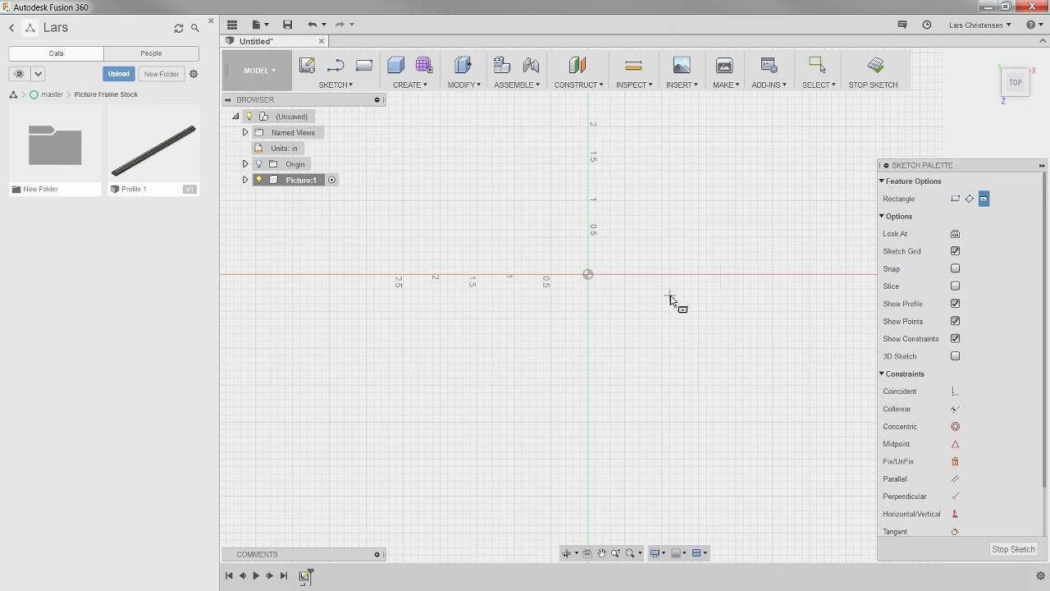
{"action": "left_click", "coordinate": [592, 276]}
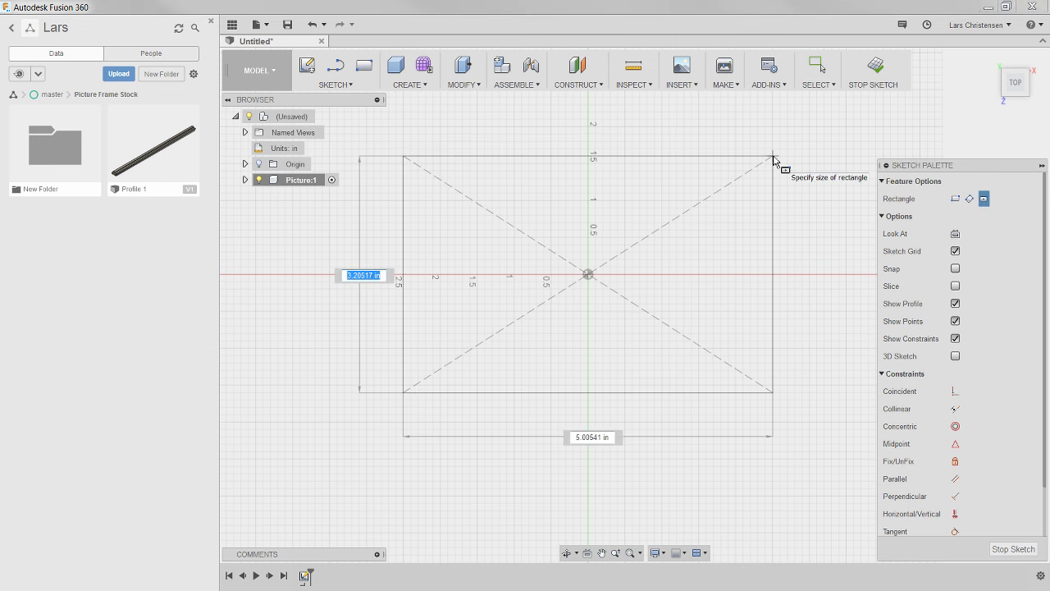
{"action": "type", "text": "15"}
{"action": "key", "text": "Tab"}
{"action": "type", "text": "12"}
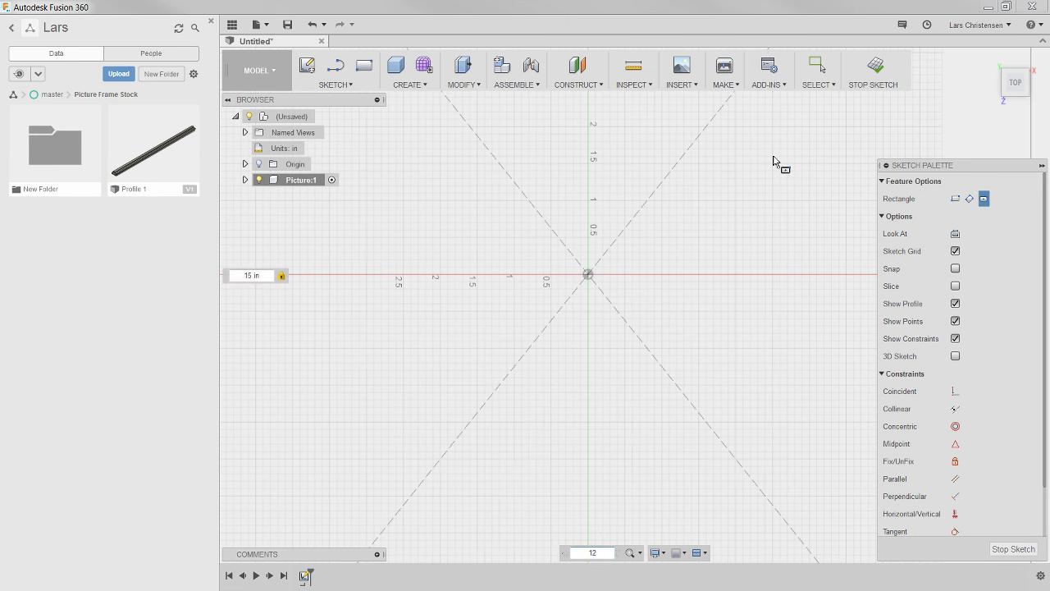
{"action": "key", "text": "Return"}
{"action": "scroll", "coordinate": [551, 263], "scroll_direction": "down", "scroll_amount": 8}
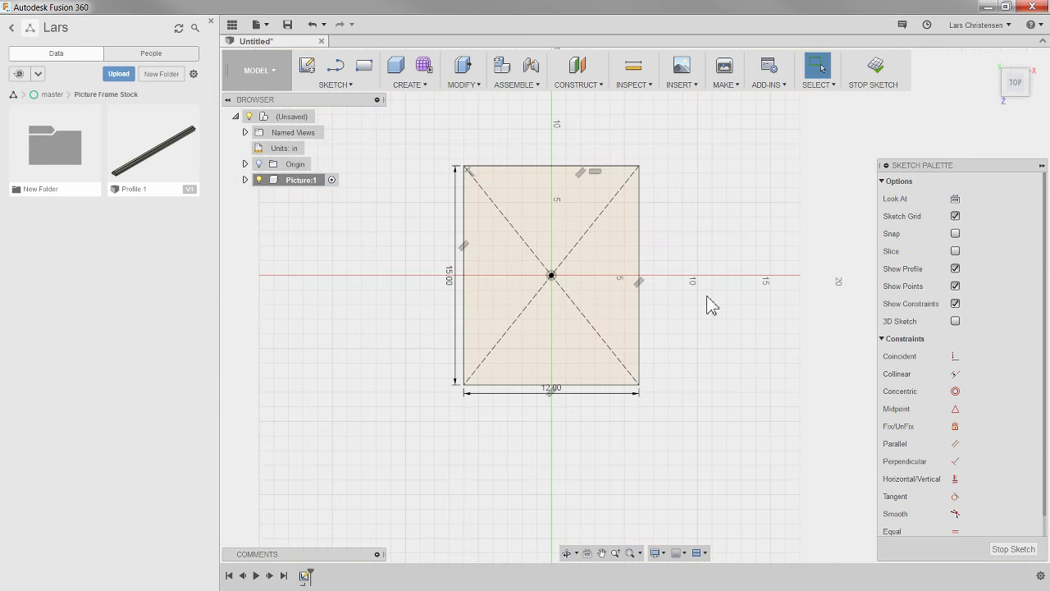
Extrude the rectangle 0.125 in as a new body to form the picture panel.
{"action": "key", "text": "q"}
{"action": "left_click", "coordinate": [579, 271]}
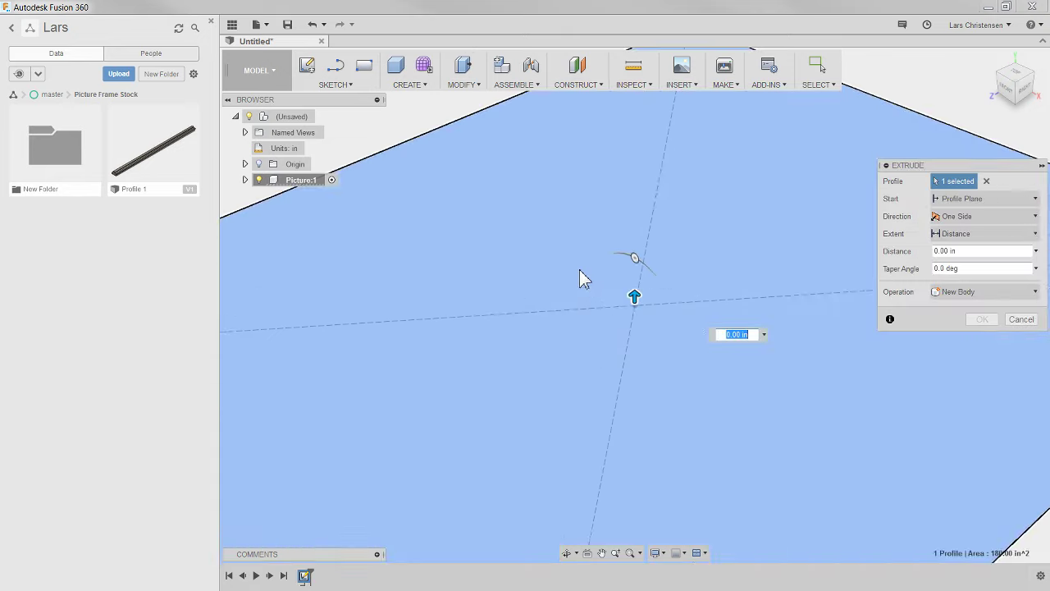
{"action": "key", "text": "Return"}
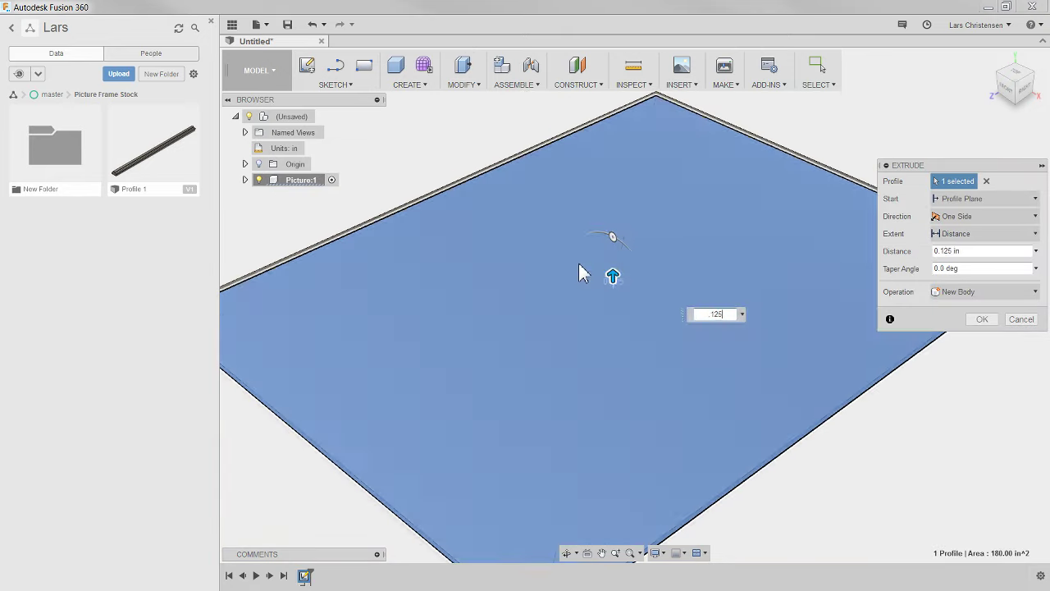
{"action": "scroll", "coordinate": [576, 320], "scroll_direction": "down", "scroll_amount": 3}
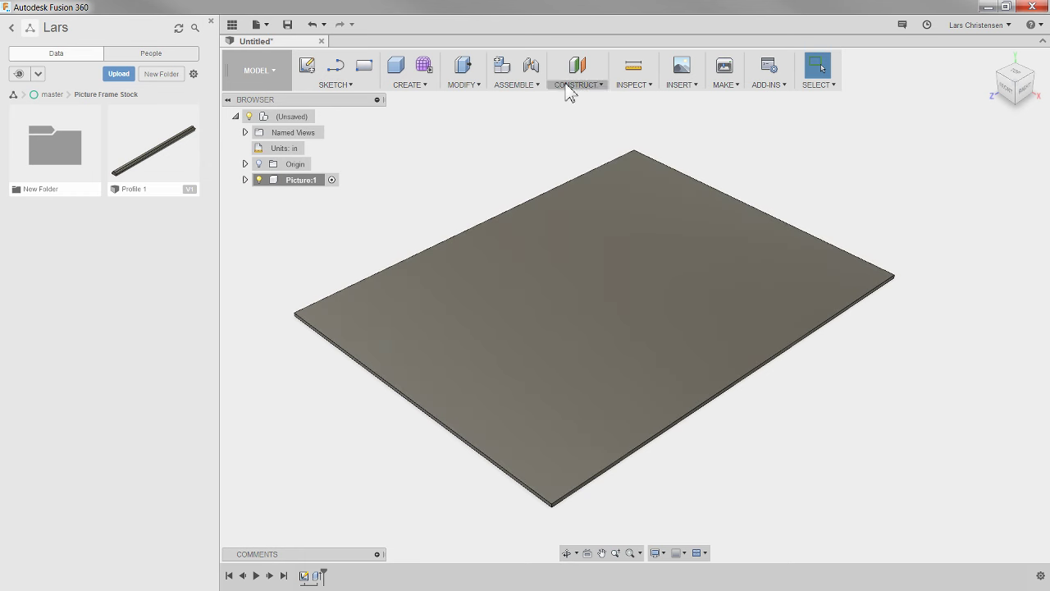
Save the design in the Picture Frame Stock folder, using a person's first name as the file name.
{"action": "left_click", "coordinate": [683, 92]}
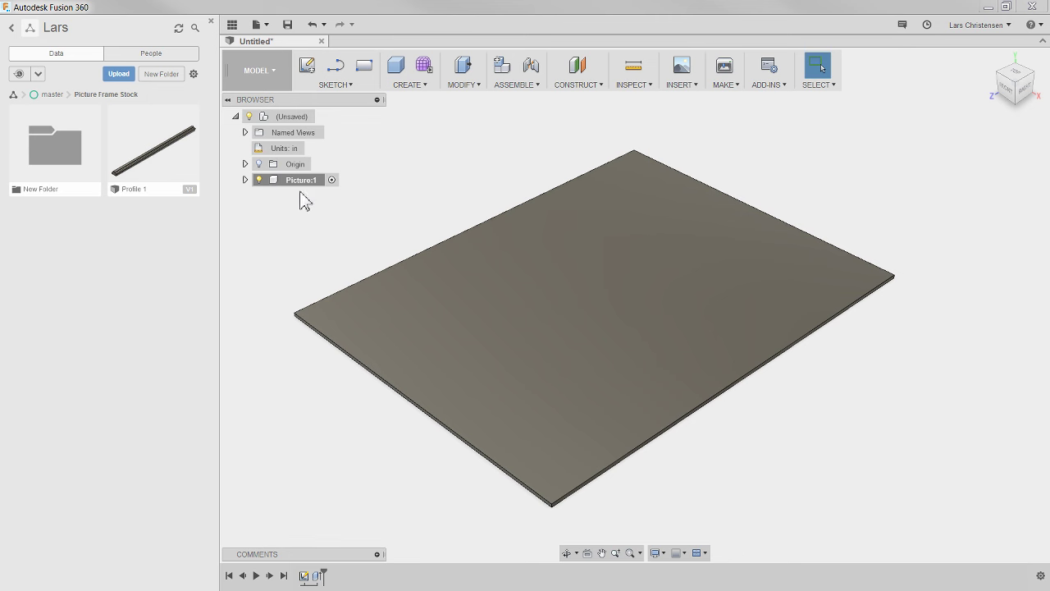
{"action": "left_click", "coordinate": [288, 30]}
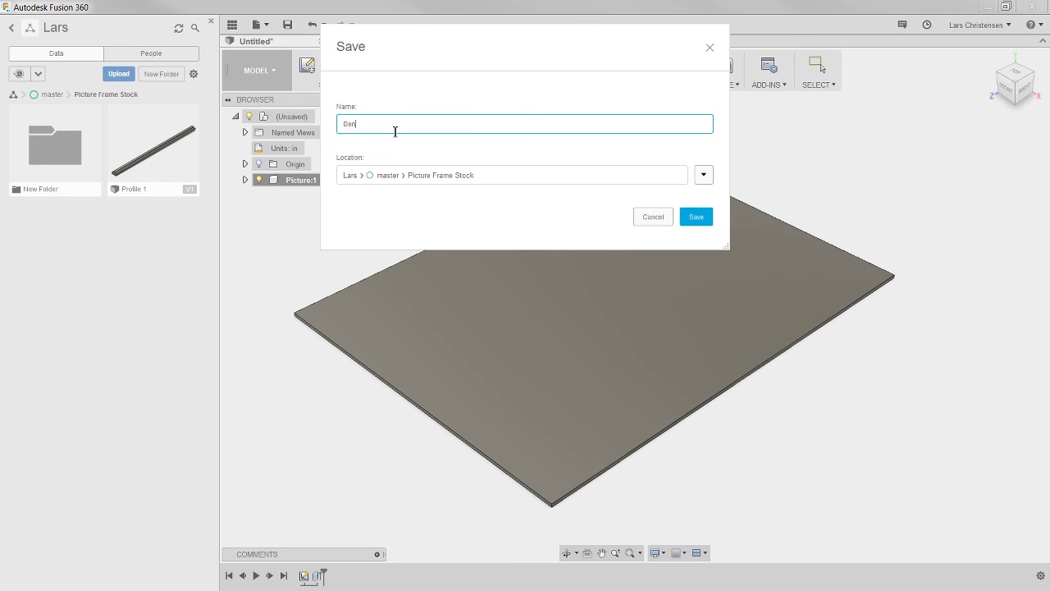
{"action": "left_click", "coordinate": [695, 219]}
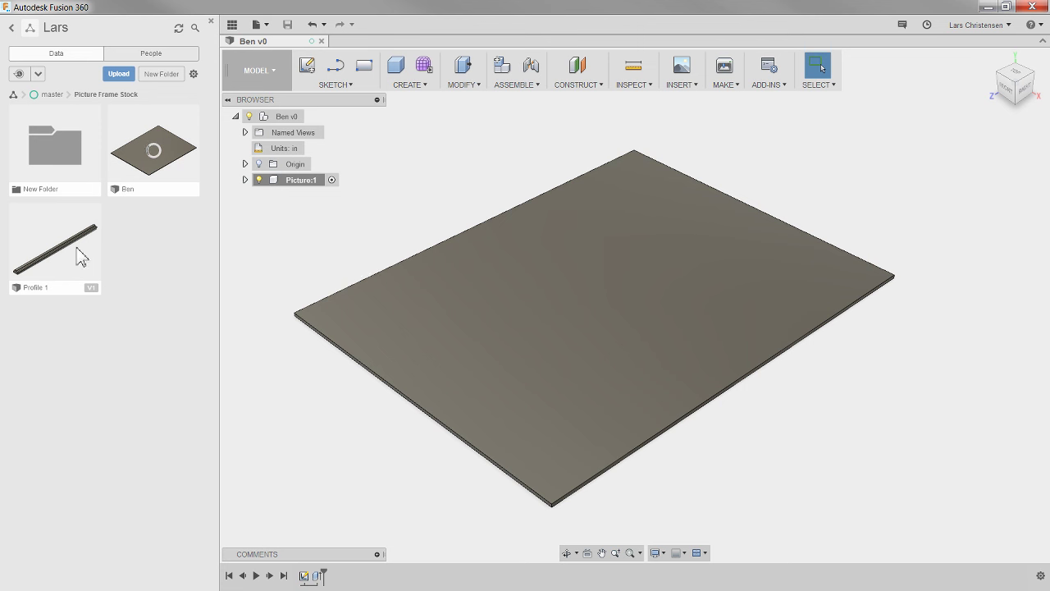
Insert the Profile 1 design into the active Picture component and delete that inserted copy.
{"action": "right_click", "coordinate": [51, 256]}
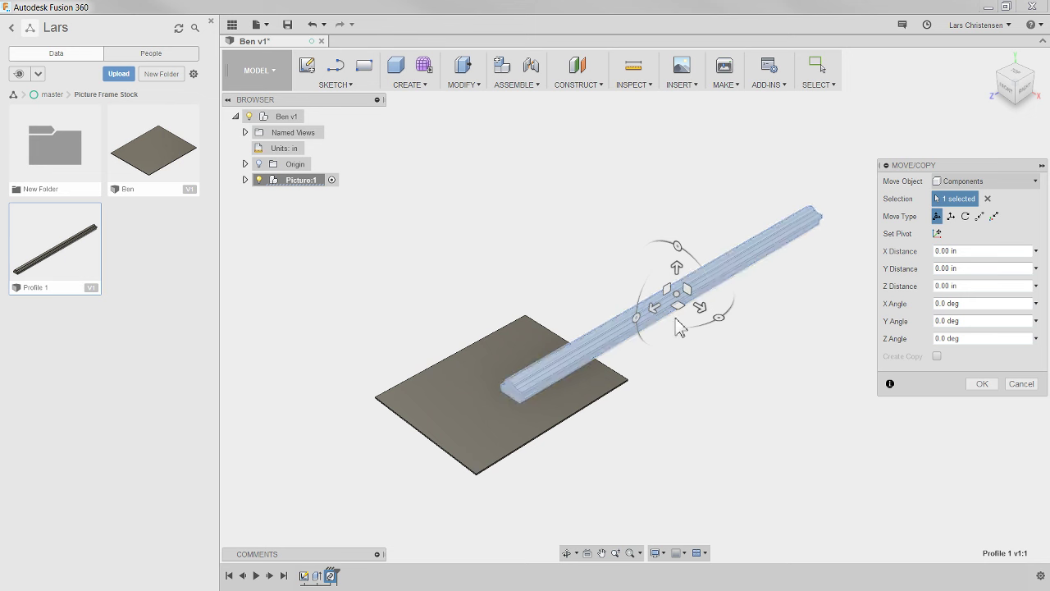
{"action": "left_click", "coordinate": [993, 384]}
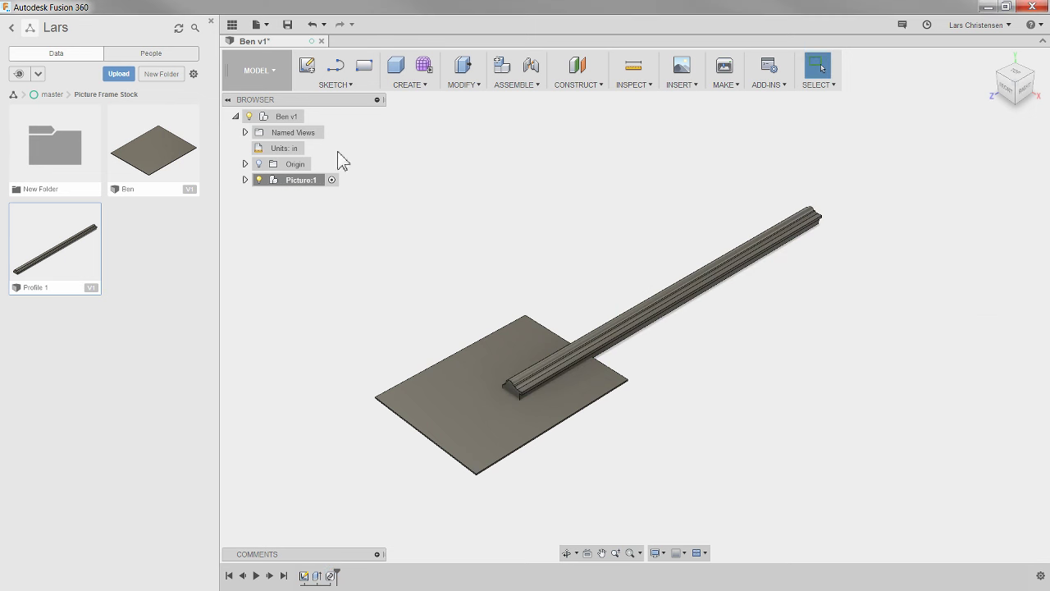
{"action": "left_click", "coordinate": [245, 180]}
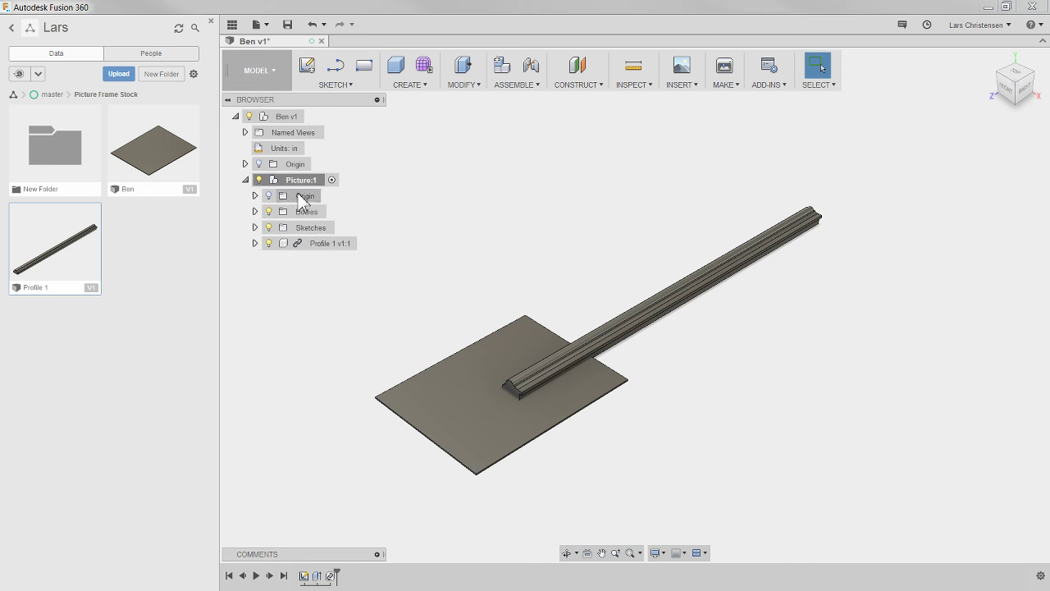
{"action": "left_click", "coordinate": [322, 245]}
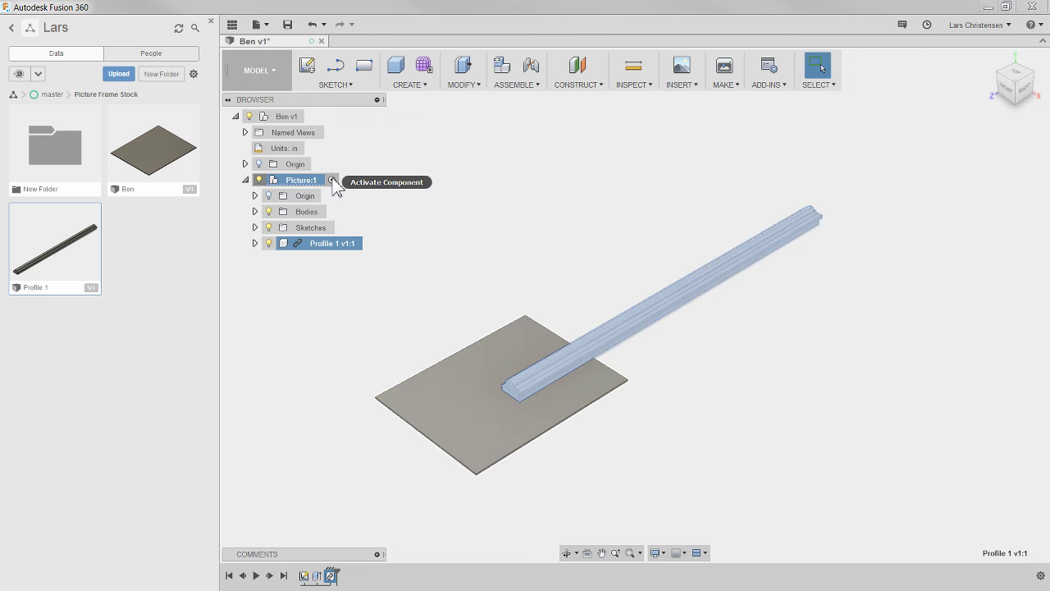
{"action": "right_click", "coordinate": [318, 253]}
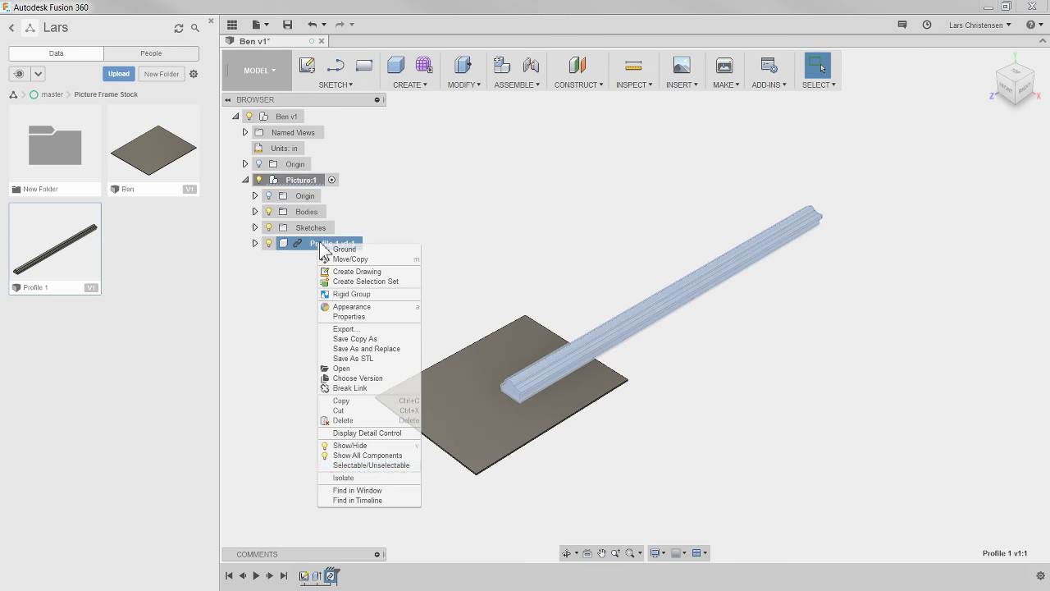
{"action": "left_click", "coordinate": [365, 421]}
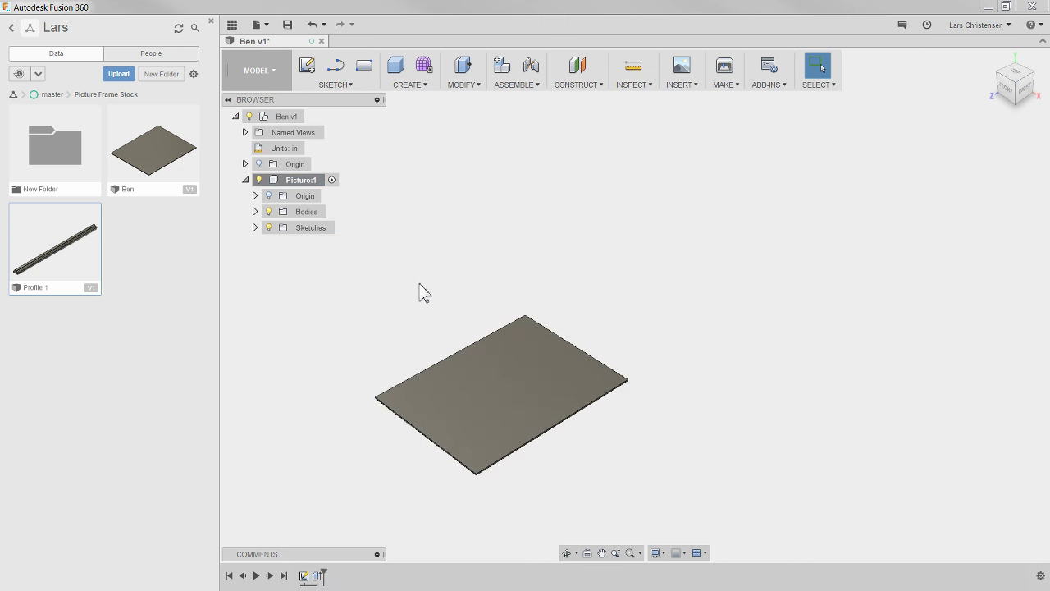
Activate the top-level component and insert the Profile 1 design into it at its default position.
{"action": "left_click", "coordinate": [311, 117]}
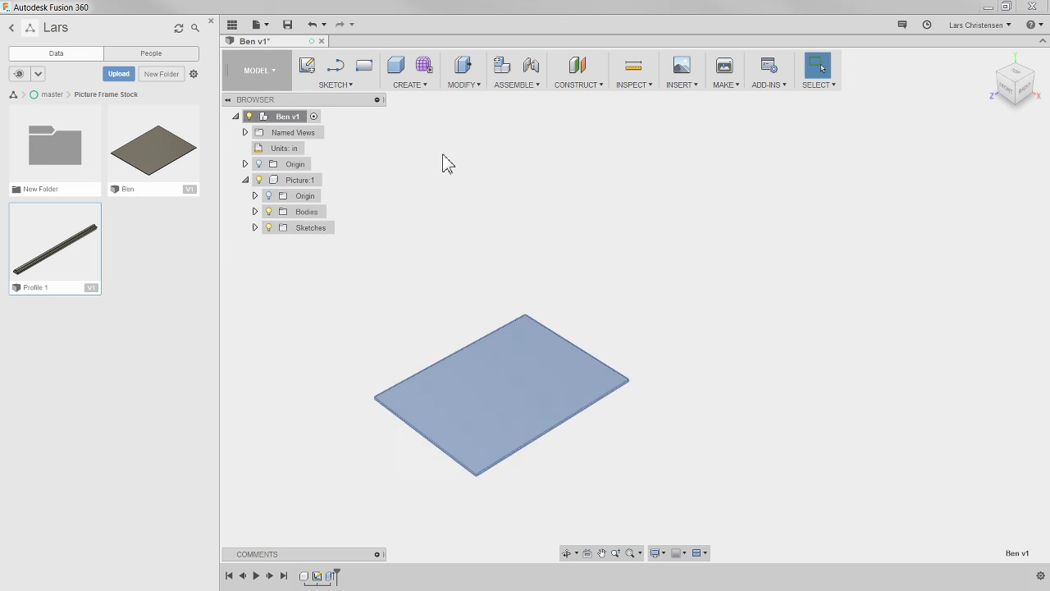
{"action": "left_click", "coordinate": [245, 180]}
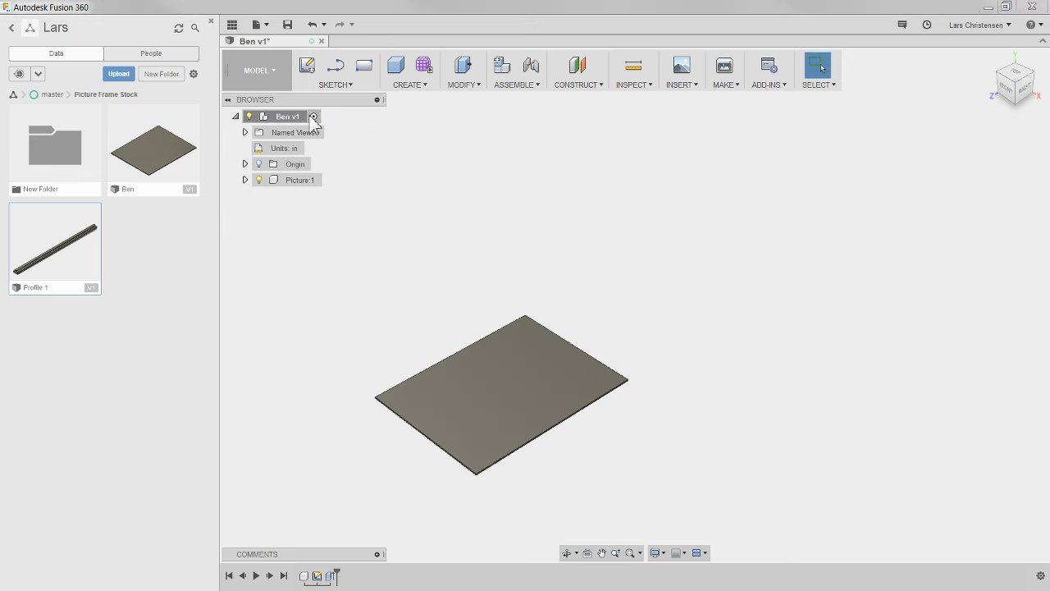
{"action": "right_click", "coordinate": [61, 237]}
{"action": "left_click", "coordinate": [98, 254]}
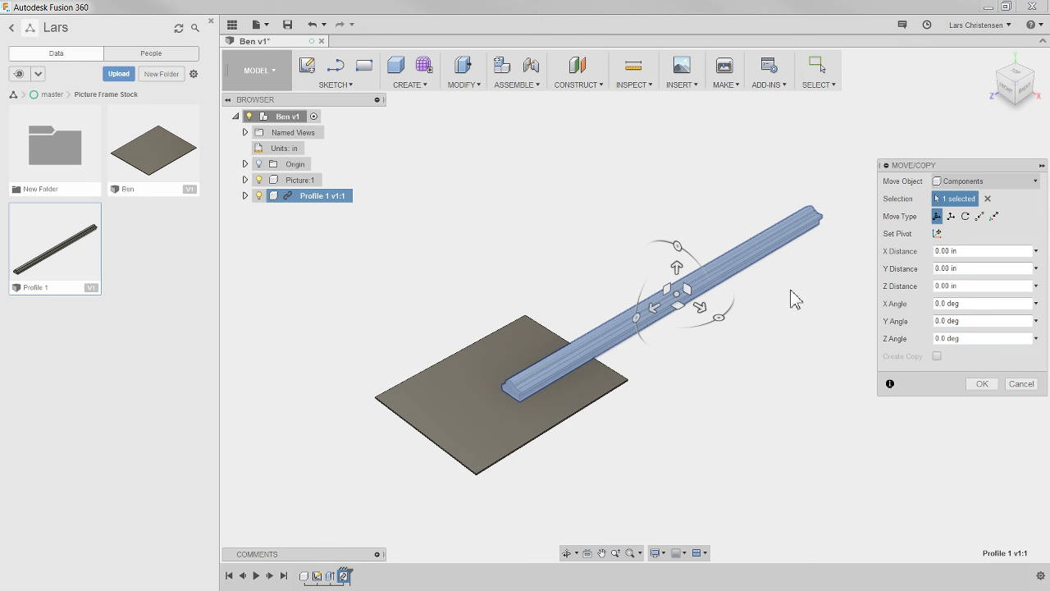
{"action": "left_click", "coordinate": [981, 383]}
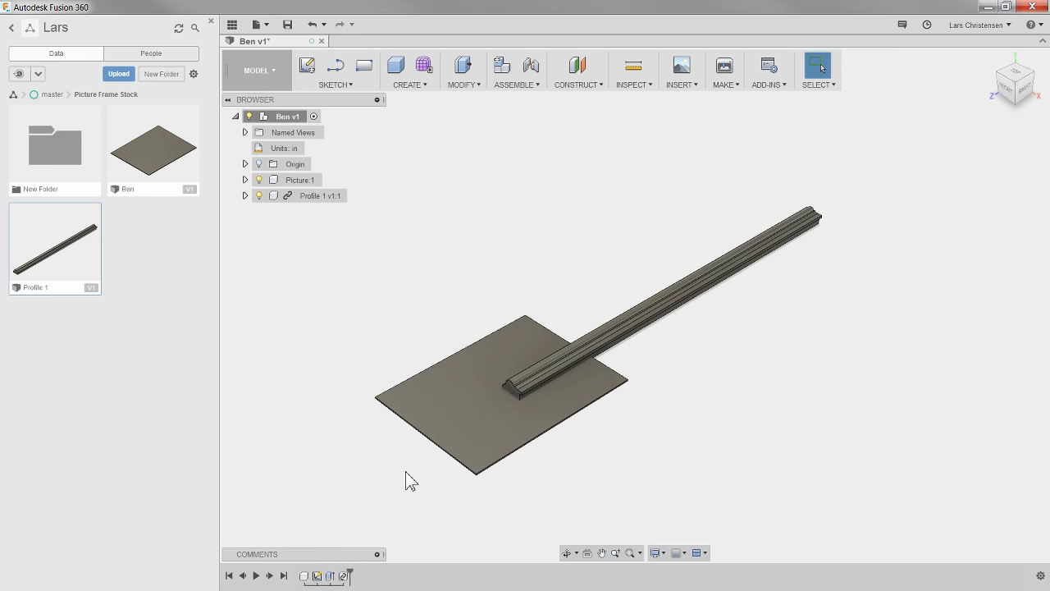
Highlight the Picture and Profile 1 components in turn to check that they are separate under the top-level component.
{"action": "left_click", "coordinate": [299, 180]}
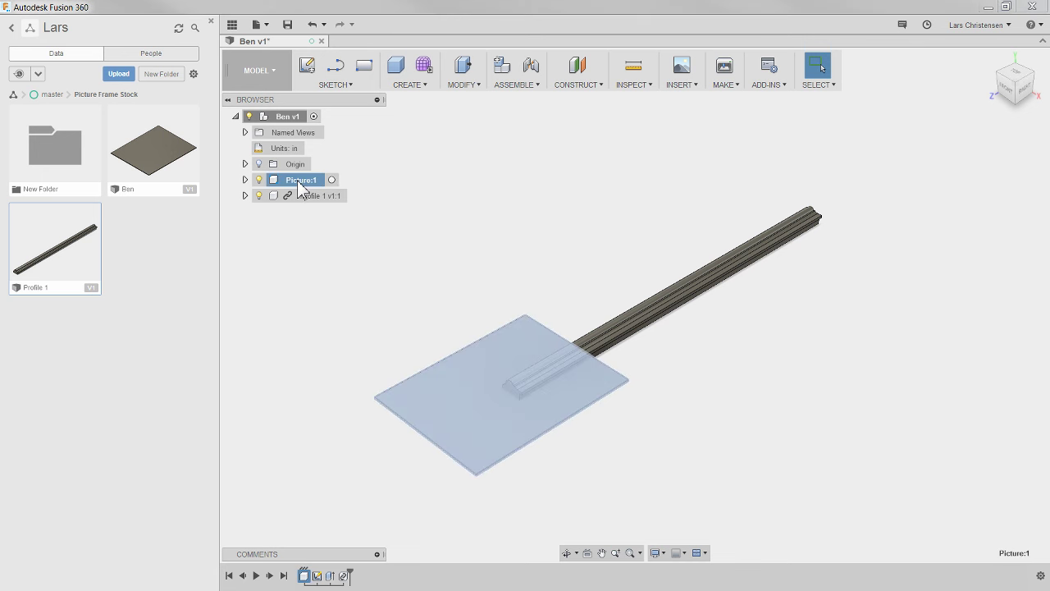
{"action": "left_click", "coordinate": [314, 197]}
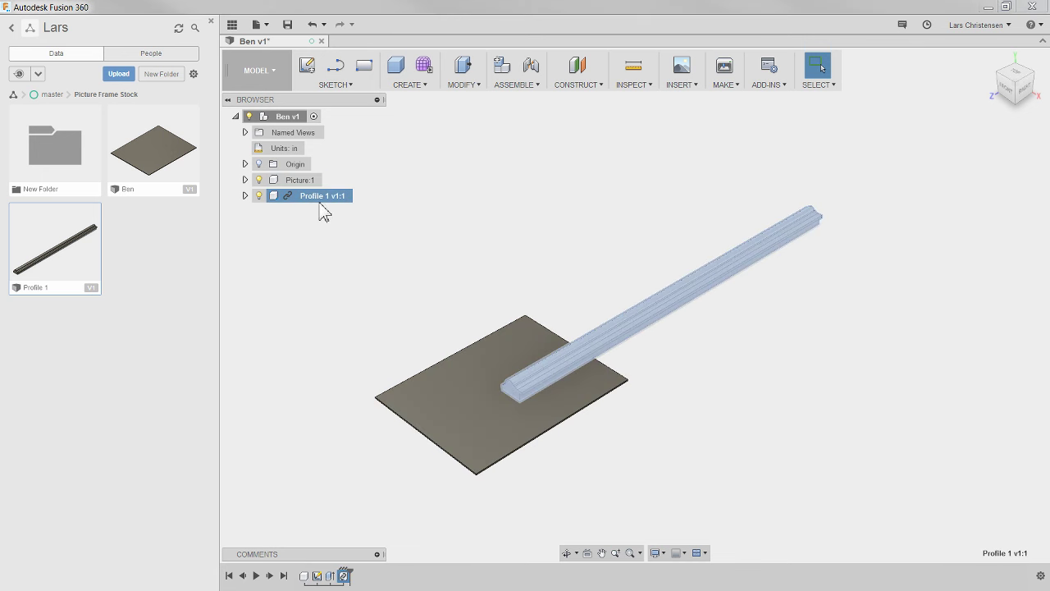
{"action": "left_click", "coordinate": [460, 297]}
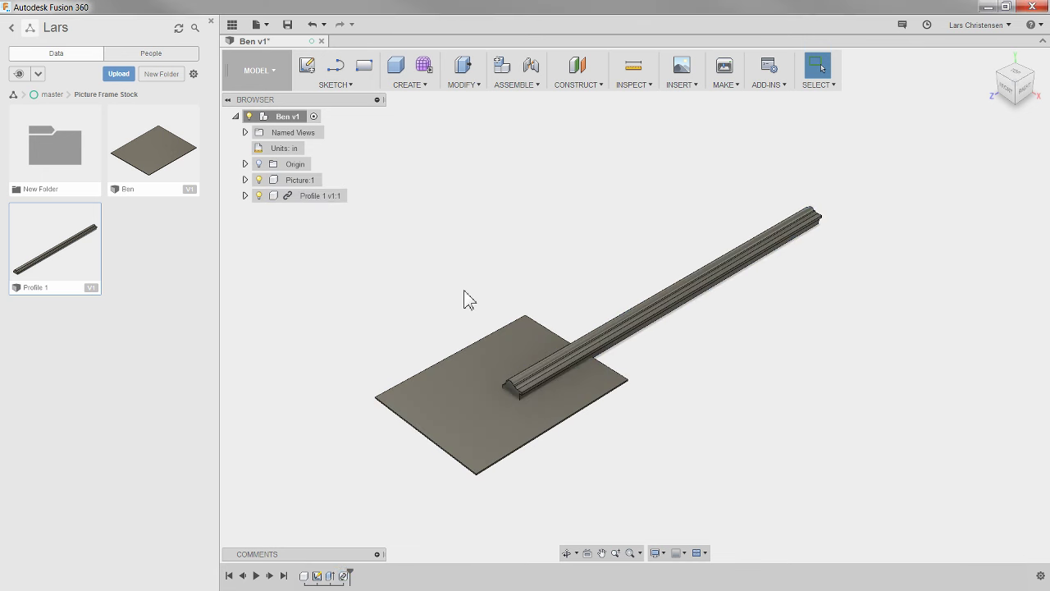
Break the link between the inserted Profile 1 component and its source design.
{"action": "scroll", "coordinate": [668, 396], "scroll_direction": "up", "scroll_amount": 2}
{"action": "scroll", "coordinate": [667, 397], "scroll_direction": "up", "scroll_amount": 2}
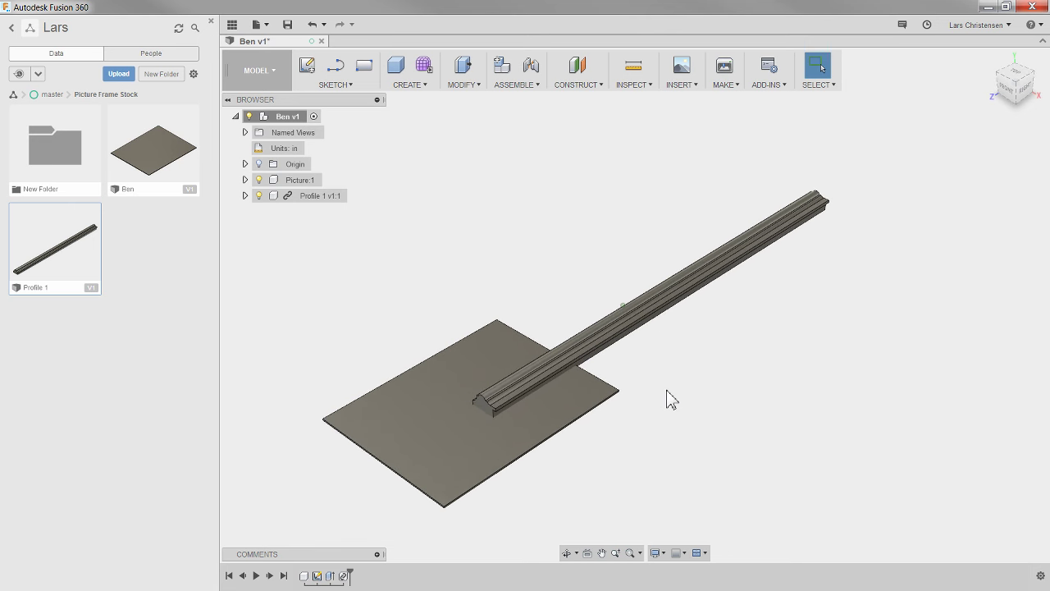
{"action": "scroll", "coordinate": [668, 396], "scroll_direction": "down", "scroll_amount": 1}
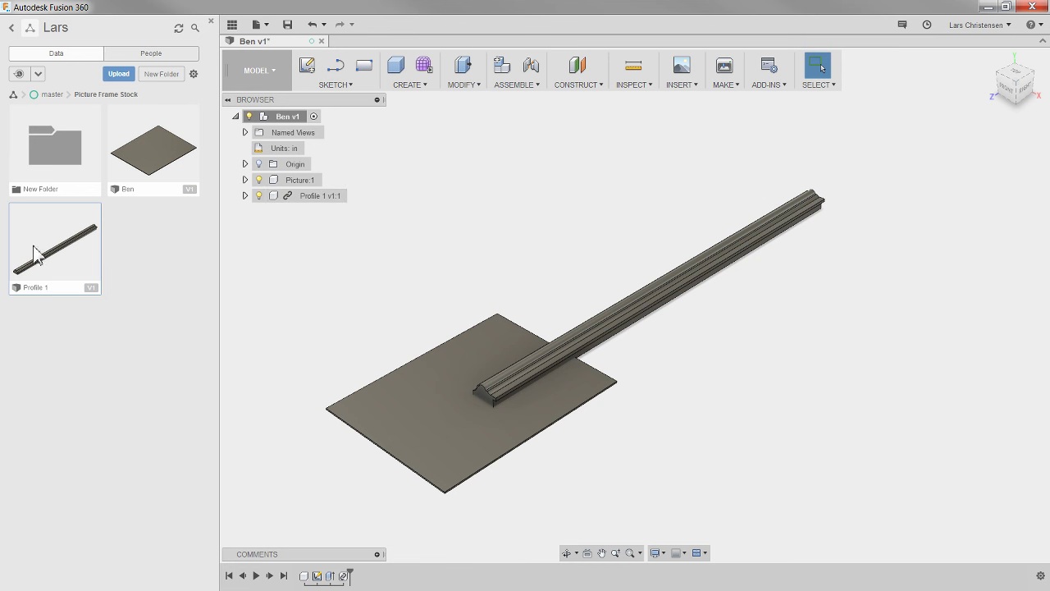
{"action": "left_click", "coordinate": [305, 195]}
{"action": "right_click", "coordinate": [305, 196]}
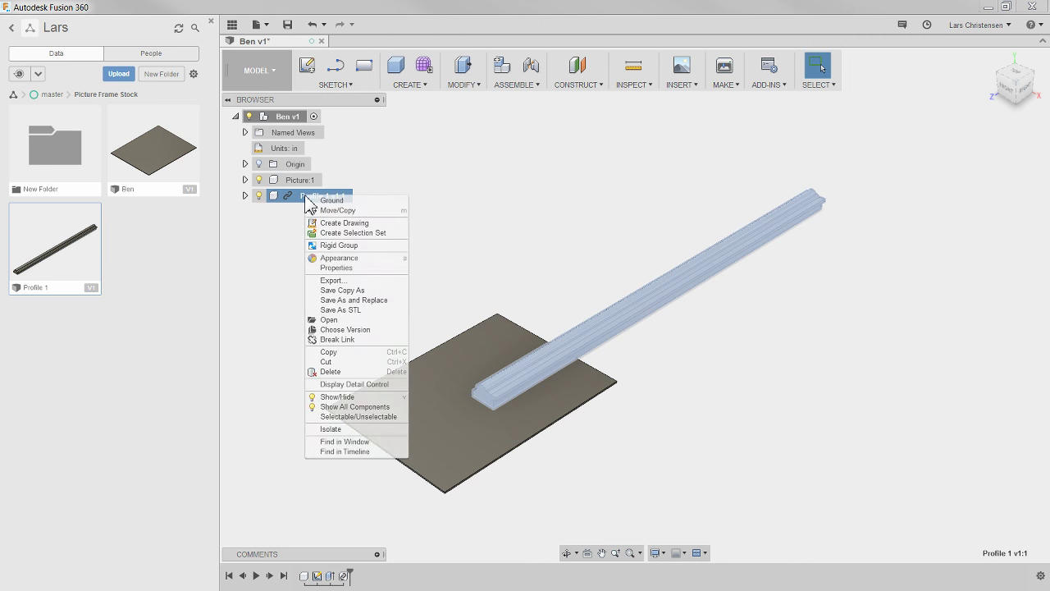
{"action": "left_click", "coordinate": [337, 338]}
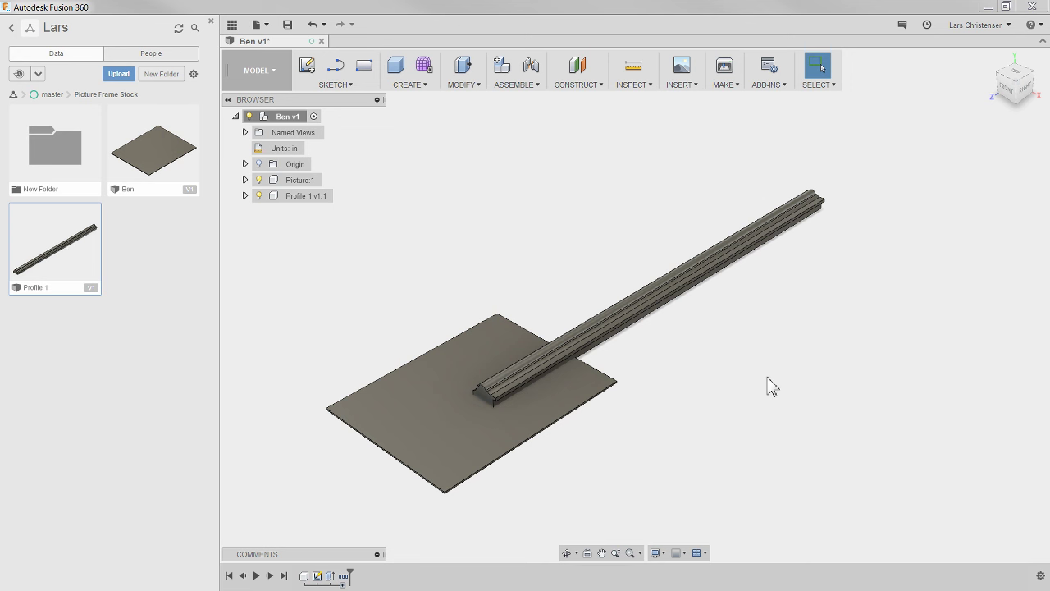
{"action": "right_click", "coordinate": [317, 203]}
{"action": "left_click", "coordinate": [275, 324]}
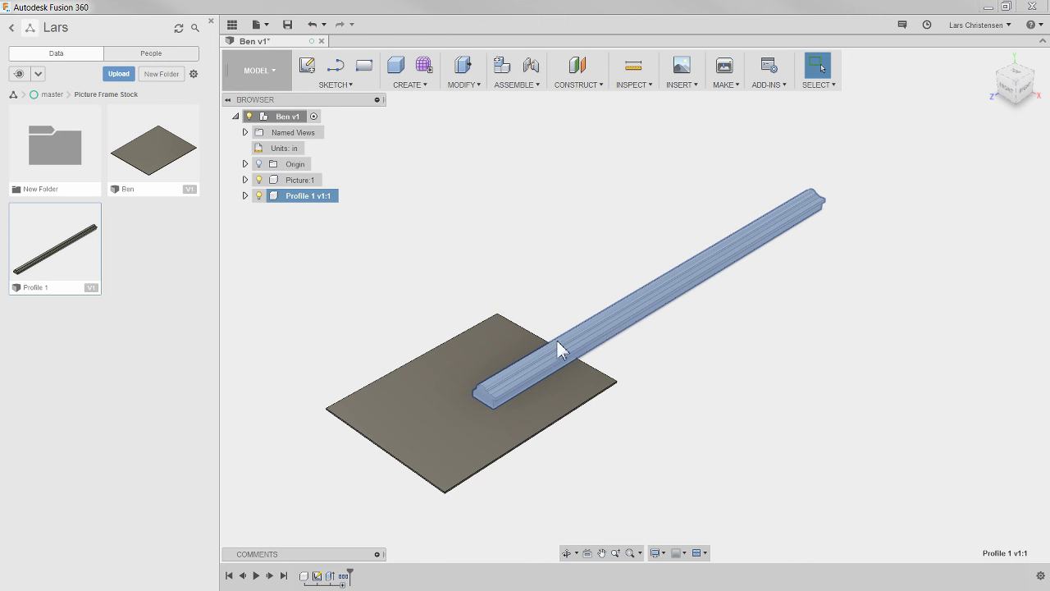
{"action": "left_click", "coordinate": [277, 263]}
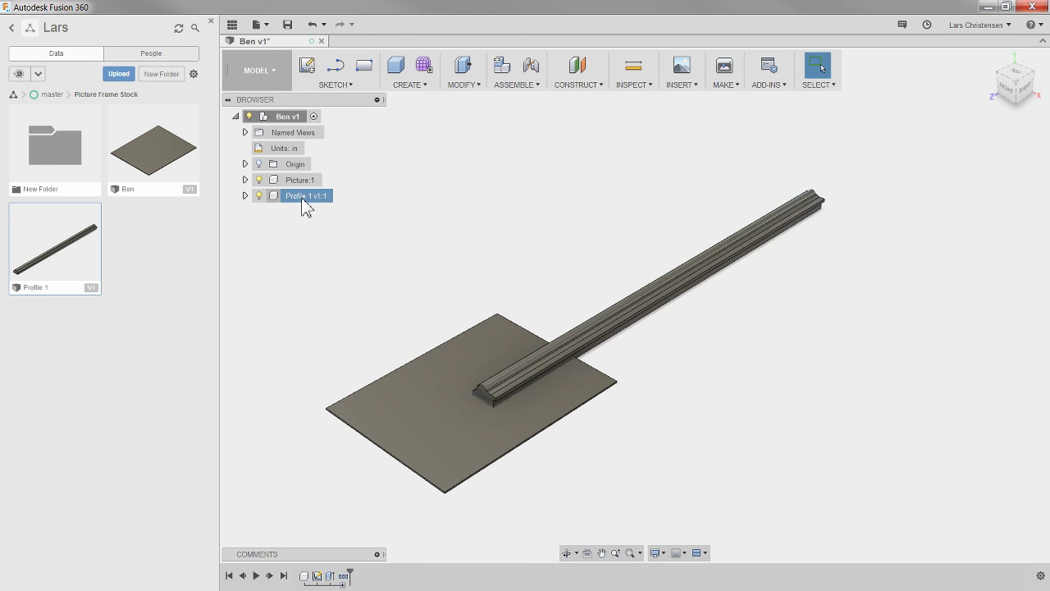
Copy the Profile 1 component and review the paste options offered for it and for the top-level component.
{"action": "right_click", "coordinate": [300, 200]}
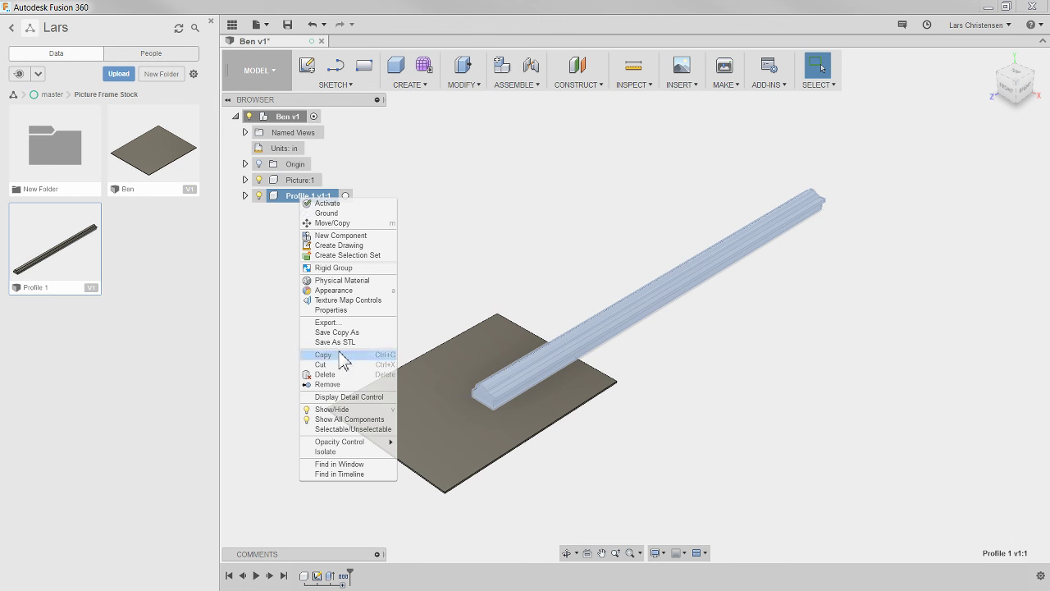
{"action": "left_click", "coordinate": [341, 355]}
{"action": "right_click", "coordinate": [298, 203]}
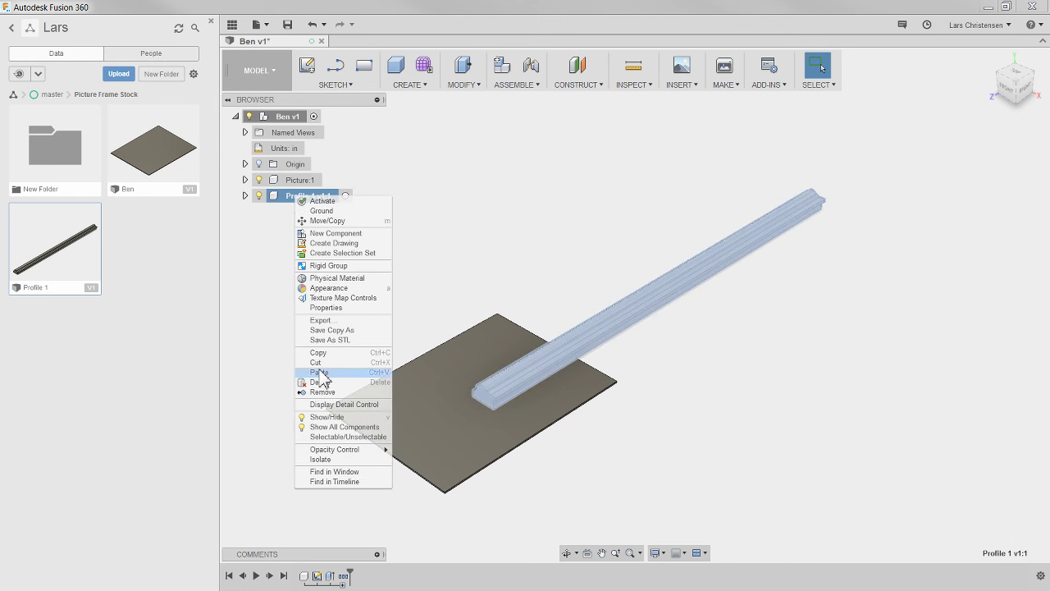
{"action": "left_click", "coordinate": [474, 273]}
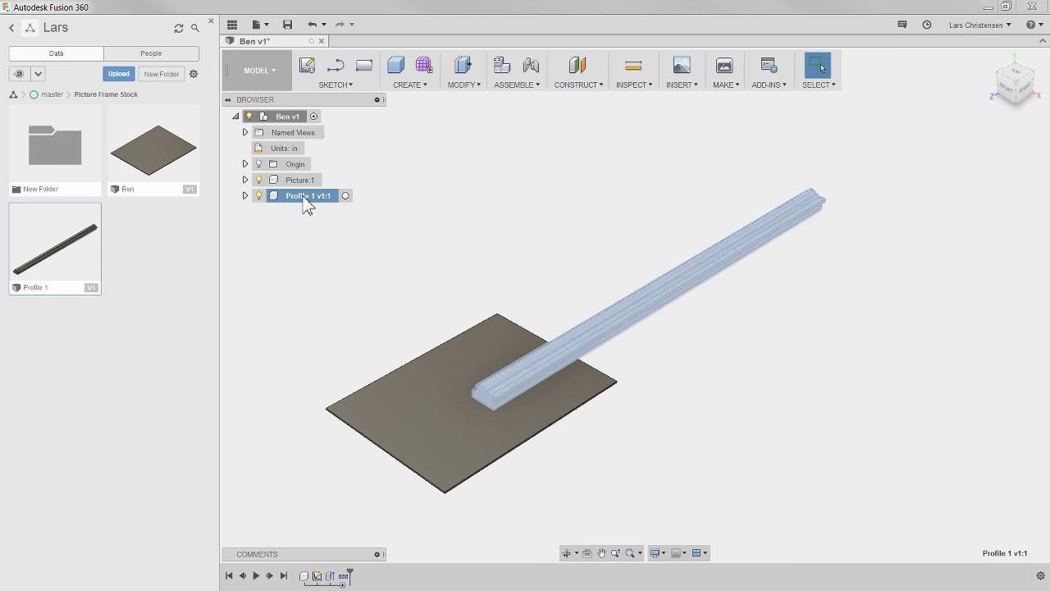
{"action": "right_click", "coordinate": [292, 116]}
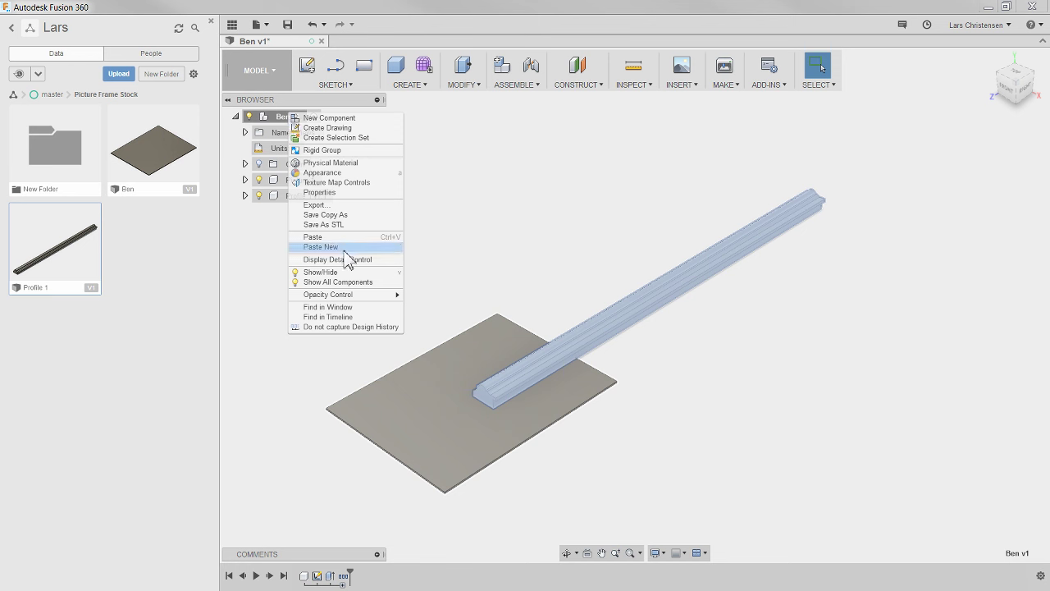
{"action": "left_click", "coordinate": [261, 284]}
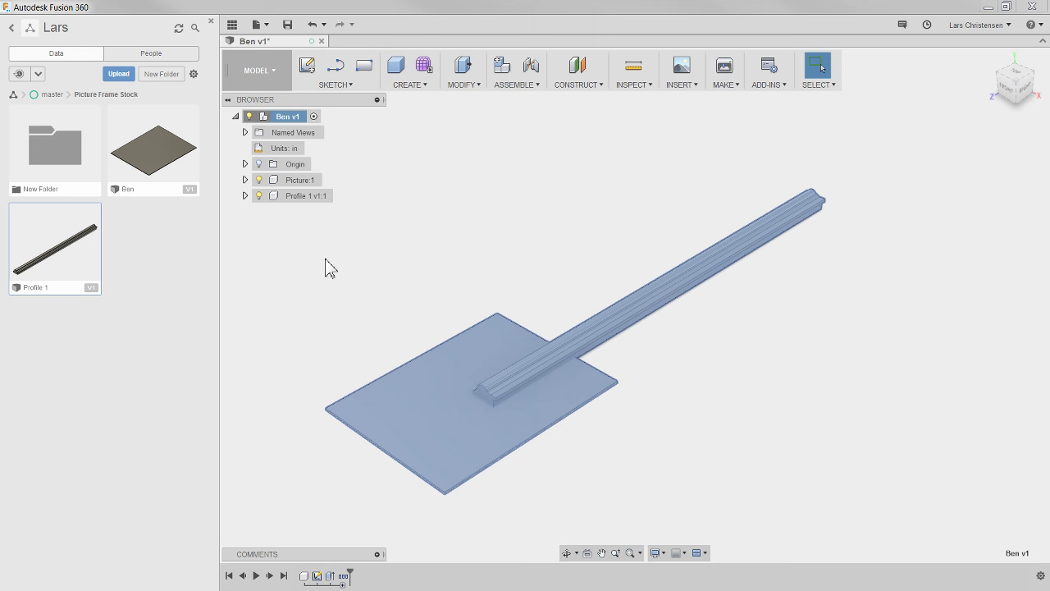
{"action": "left_click", "coordinate": [326, 316]}
Copy the Profile 1 component and paste it as a new independent component under the top level, keeping its default position.
{"action": "left_click", "coordinate": [295, 199]}
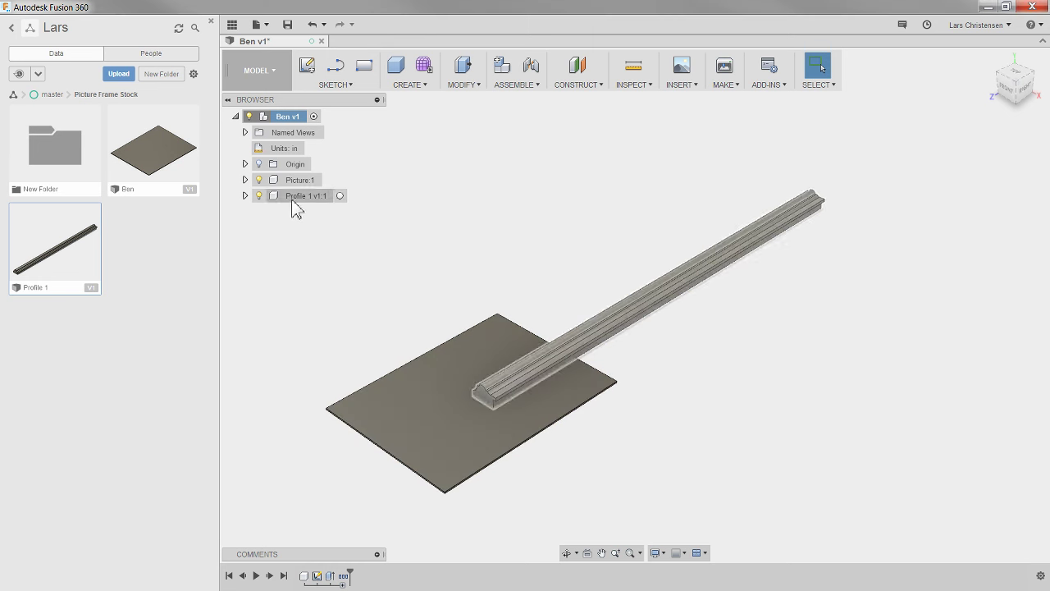
{"action": "right_click", "coordinate": [295, 199]}
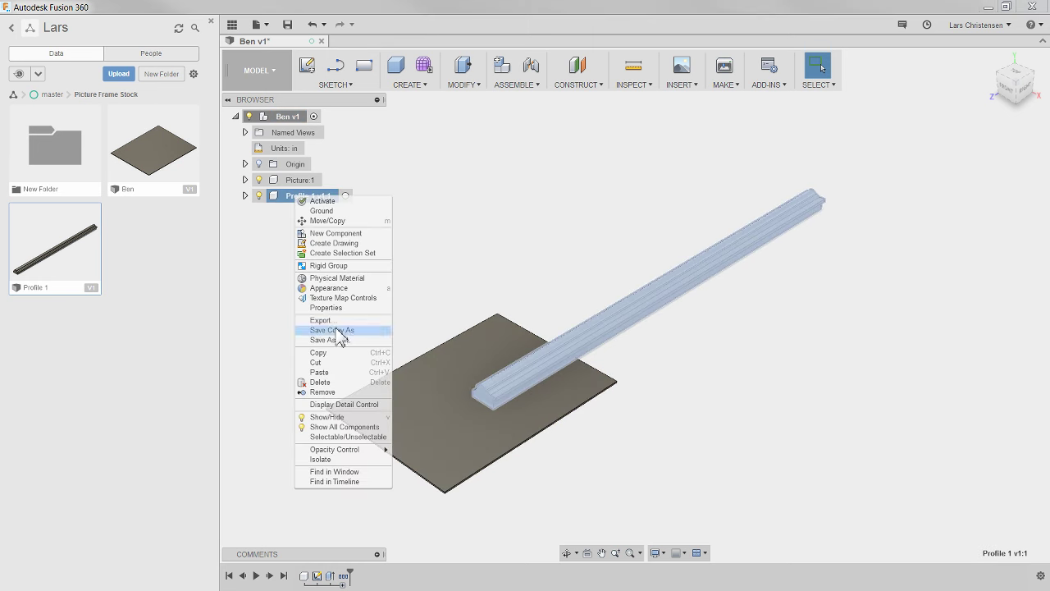
{"action": "left_click", "coordinate": [342, 363]}
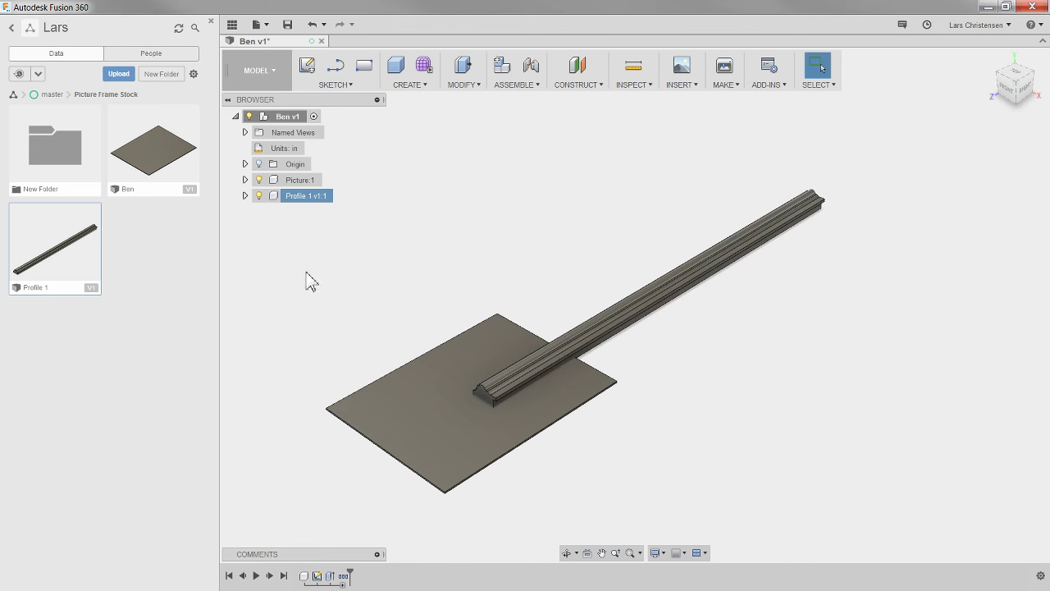
{"action": "right_click", "coordinate": [297, 201]}
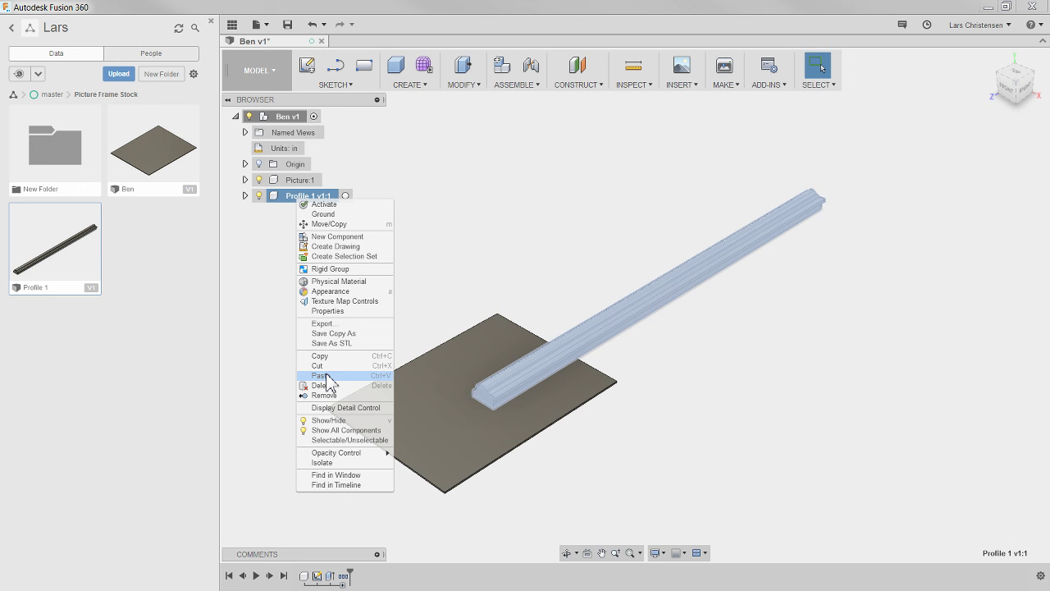
{"action": "key", "text": "Escape"}
{"action": "right_click", "coordinate": [291, 120]}
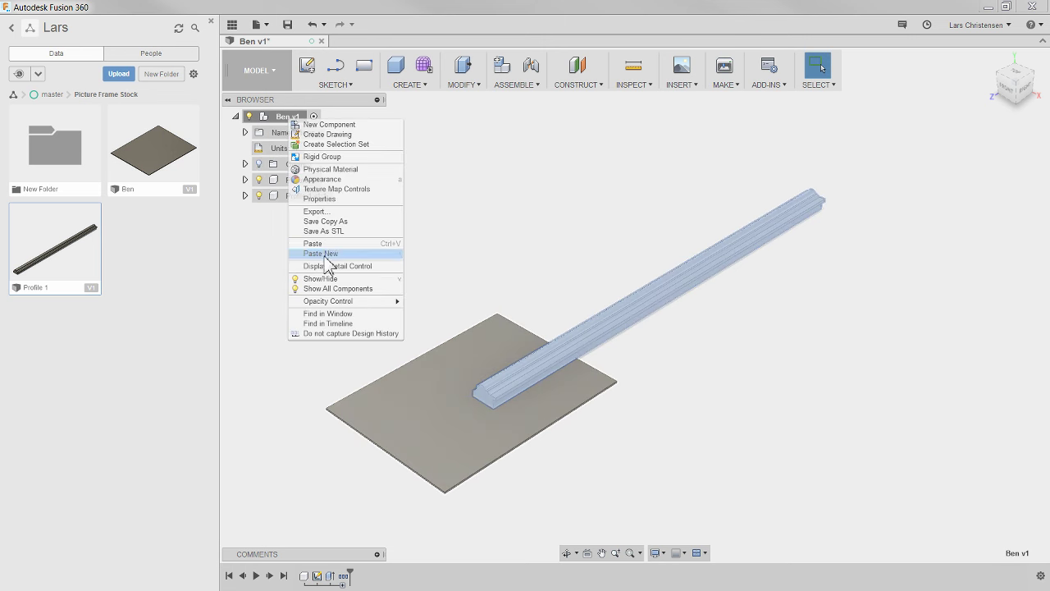
{"action": "left_click", "coordinate": [325, 254]}
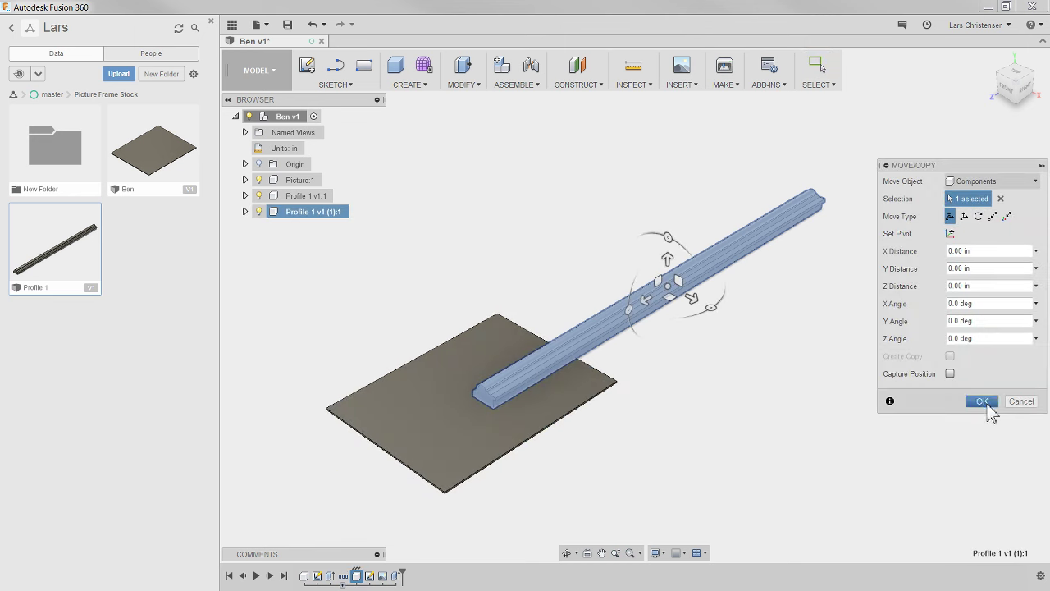
{"action": "left_click", "coordinate": [984, 402]}
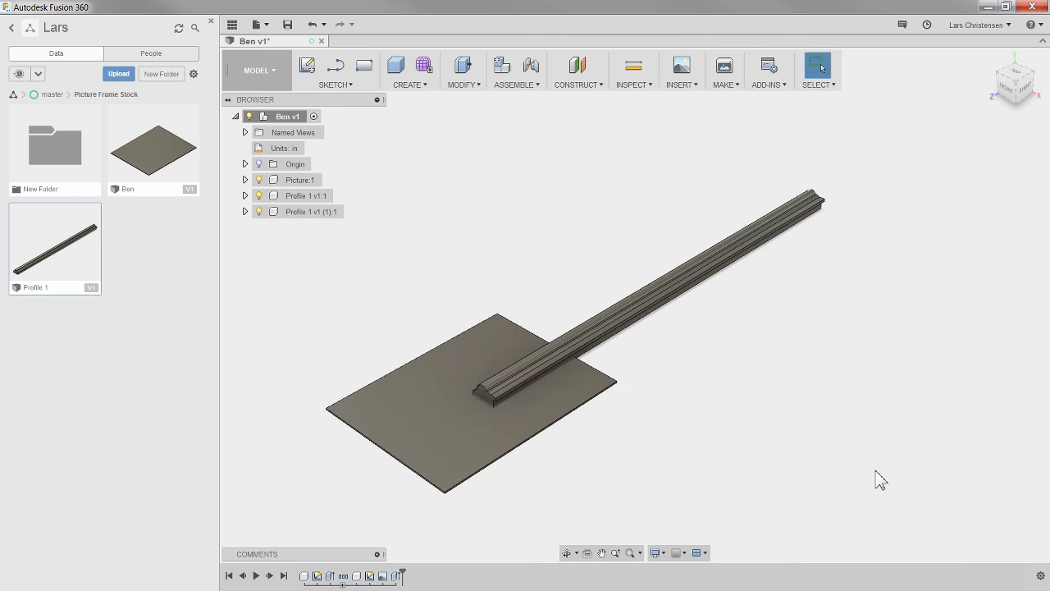
{"action": "left_click", "coordinate": [287, 212]}
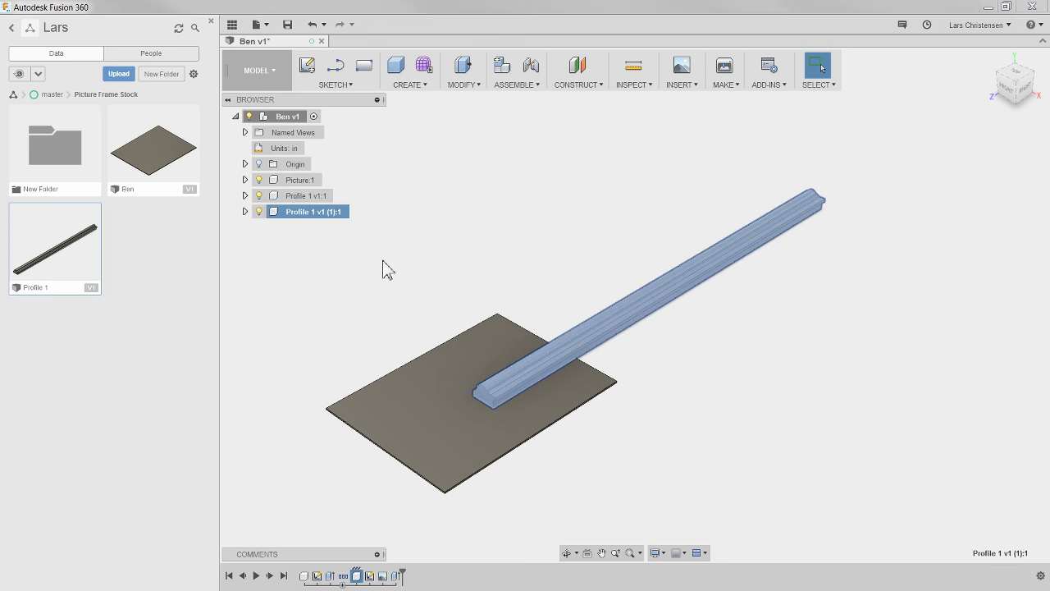
{"action": "left_click", "coordinate": [340, 283]}
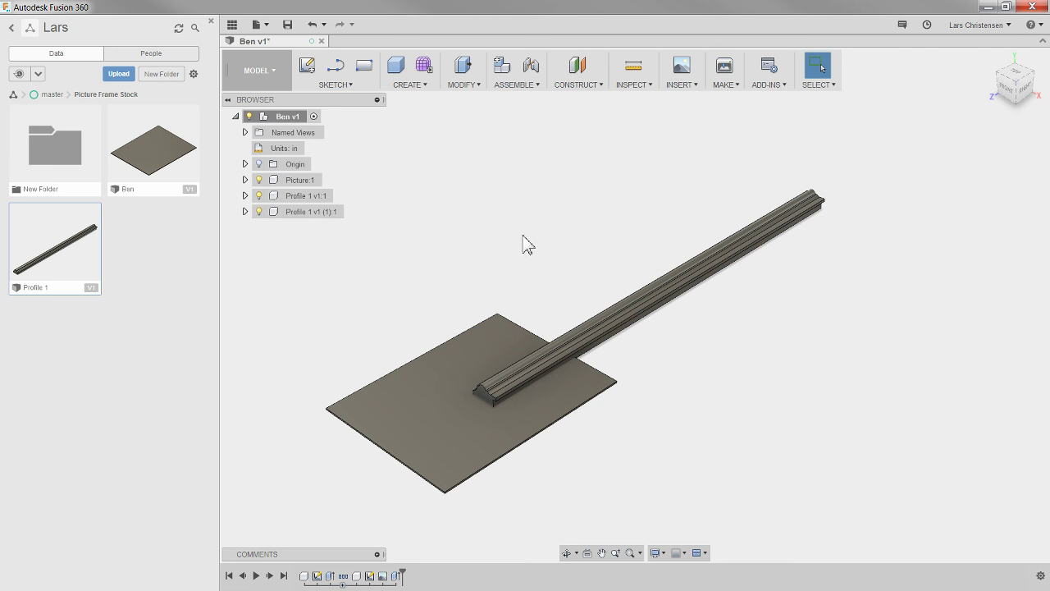
Create a rigid joint aligning the midpoint of the upper edge of one profile's lower side face with the picture's long upper edge midpoint.
{"action": "left_click", "coordinate": [531, 66]}
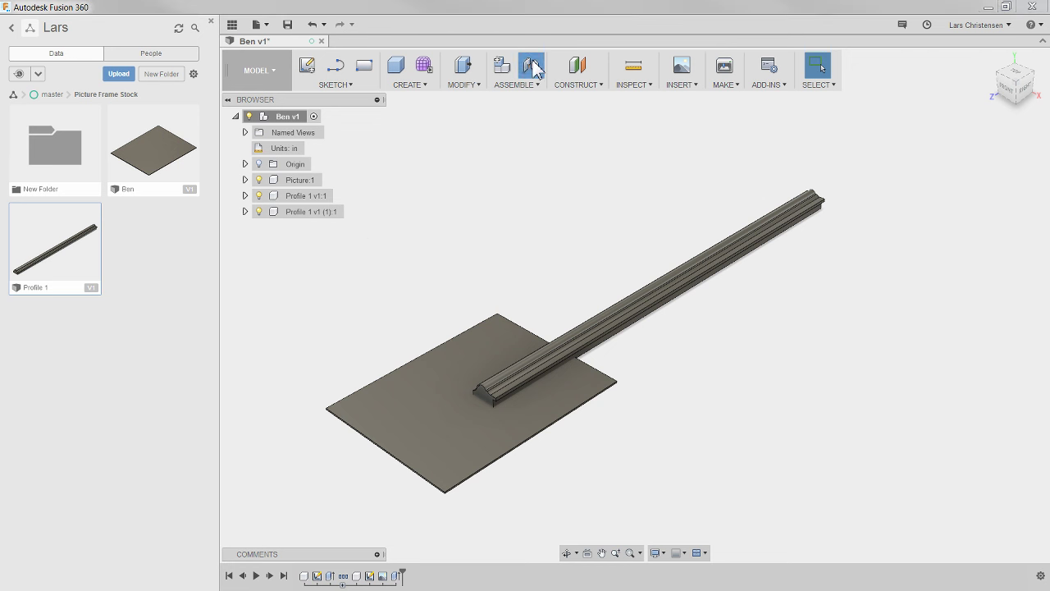
{"action": "left_click", "coordinate": [1028, 94]}
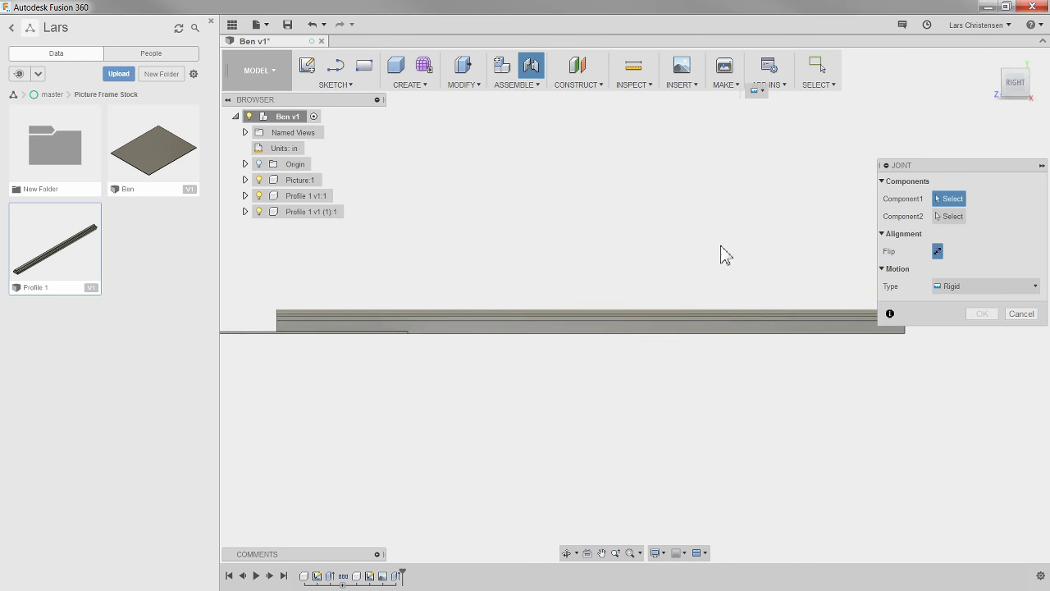
{"action": "scroll", "coordinate": [598, 336], "scroll_direction": "up", "scroll_amount": 5}
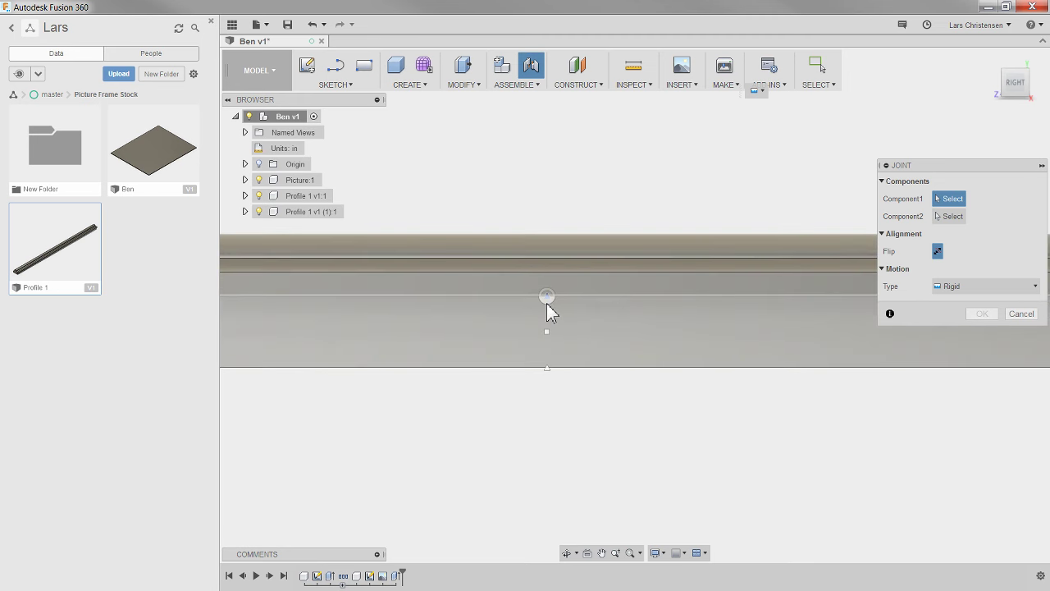
{"action": "left_click", "coordinate": [548, 305]}
{"action": "scroll", "coordinate": [531, 305], "scroll_direction": "down", "scroll_amount": 2}
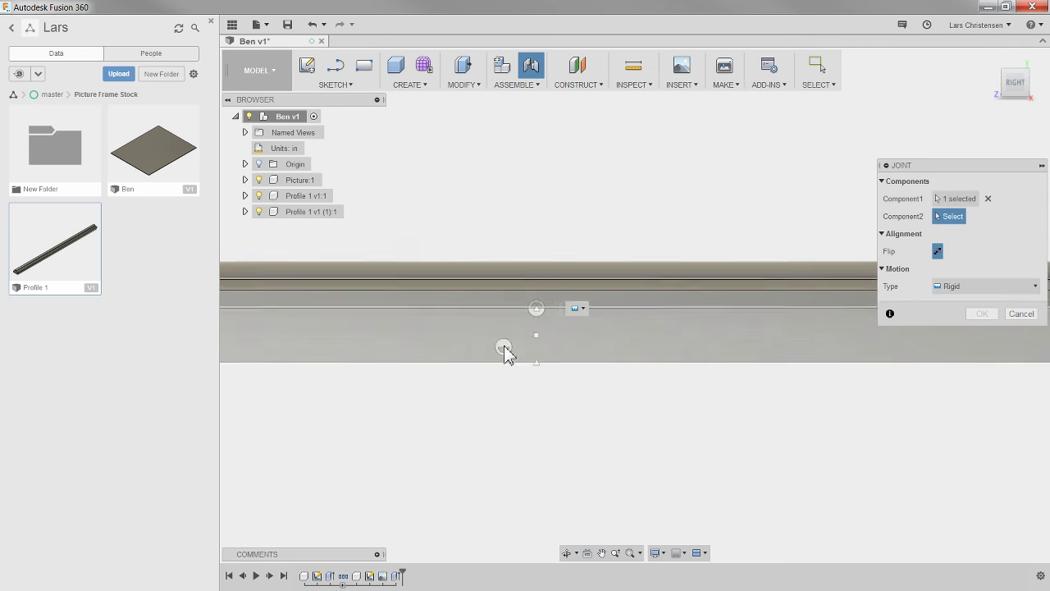
{"action": "scroll", "coordinate": [546, 310], "scroll_direction": "down", "scroll_amount": 3}
{"action": "middle_click_drag", "start_coordinate": [600, 370], "coordinate": [583, 222], "text": "shift"}
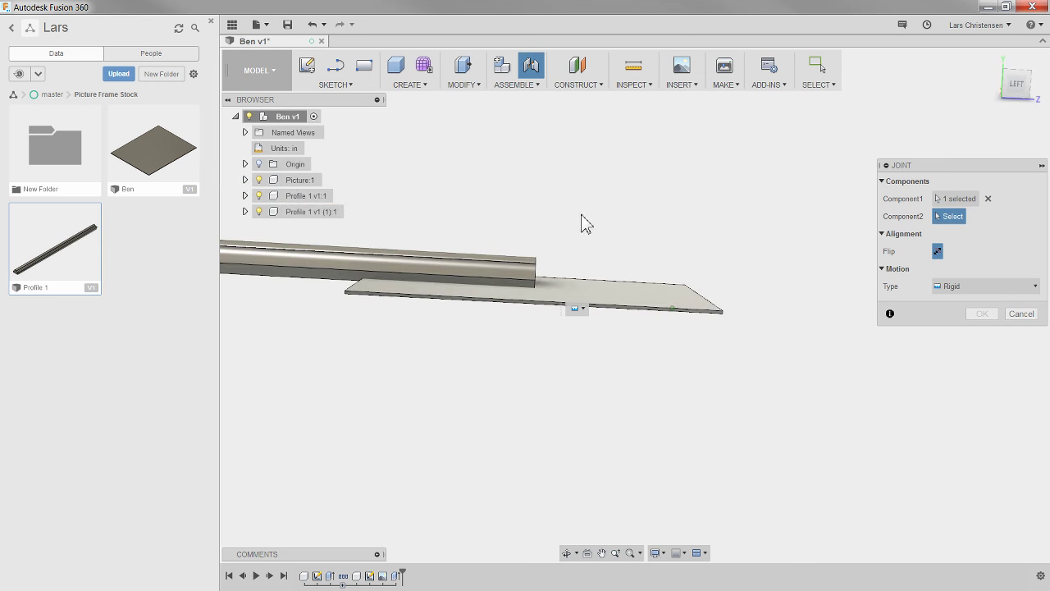
{"action": "left_click", "coordinate": [1016, 85]}
{"action": "scroll", "coordinate": [496, 289], "scroll_direction": "up", "scroll_amount": 4}
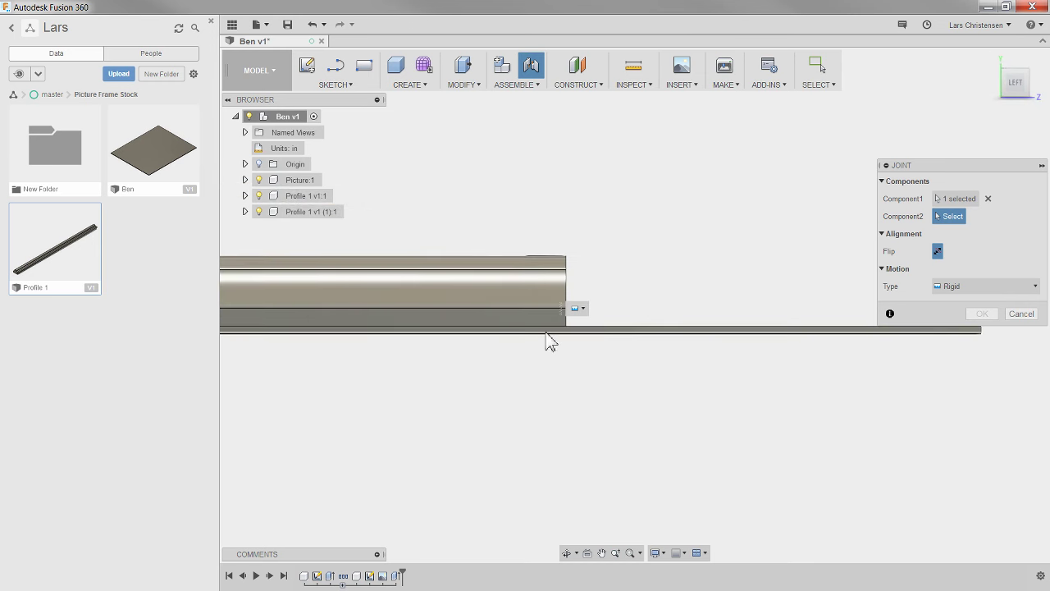
{"action": "scroll", "coordinate": [562, 337], "scroll_direction": "up", "scroll_amount": 5}
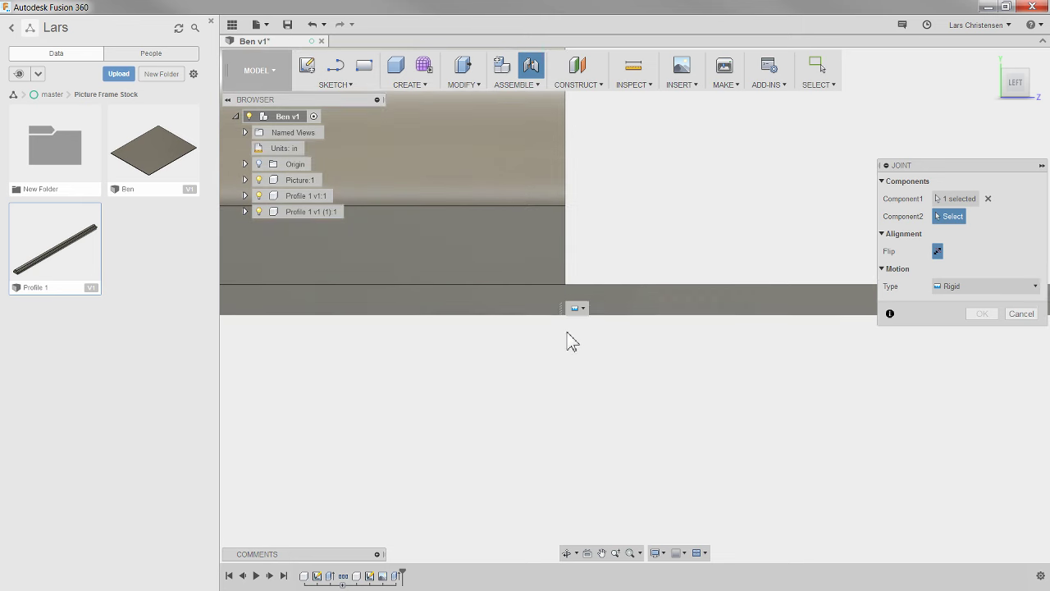
{"action": "left_click", "coordinate": [564, 287]}
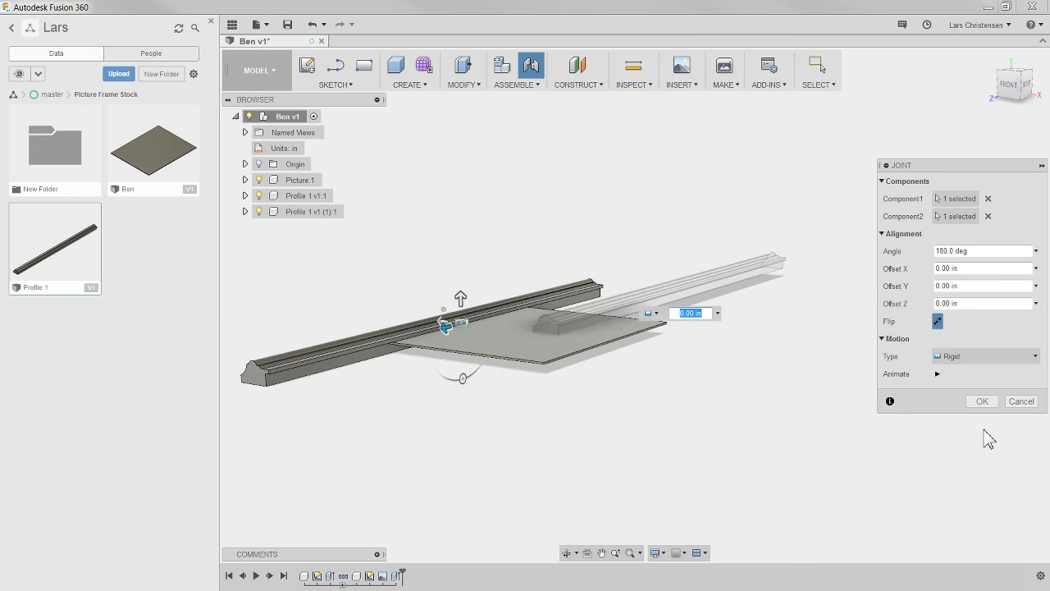
{"action": "left_click", "coordinate": [983, 402]}
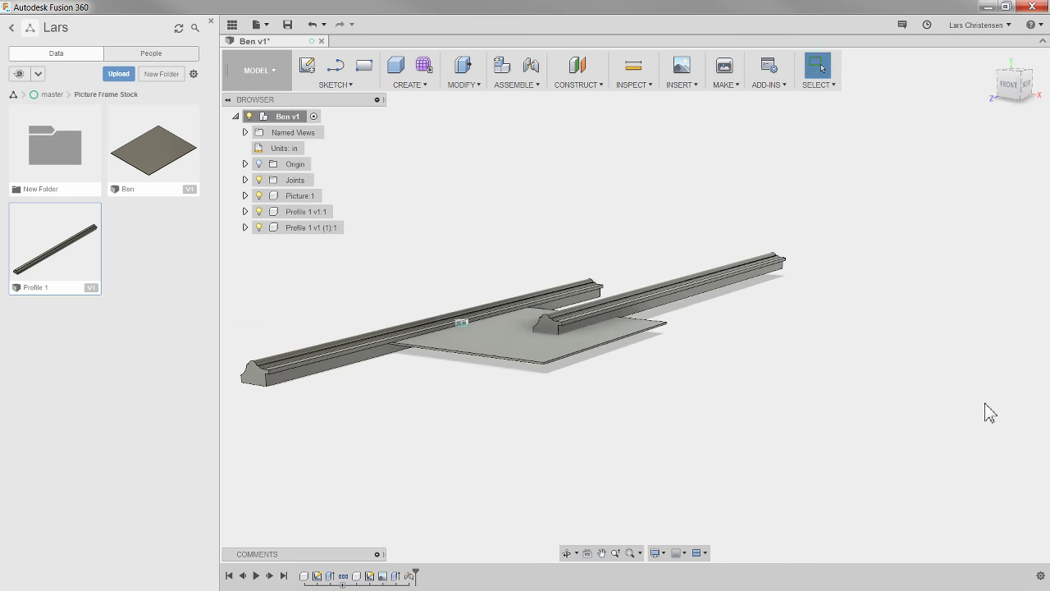
Rename the profile component joined to the picture as Long Frame.
{"action": "left_click", "coordinate": [282, 212]}
{"action": "left_click", "coordinate": [450, 251]}
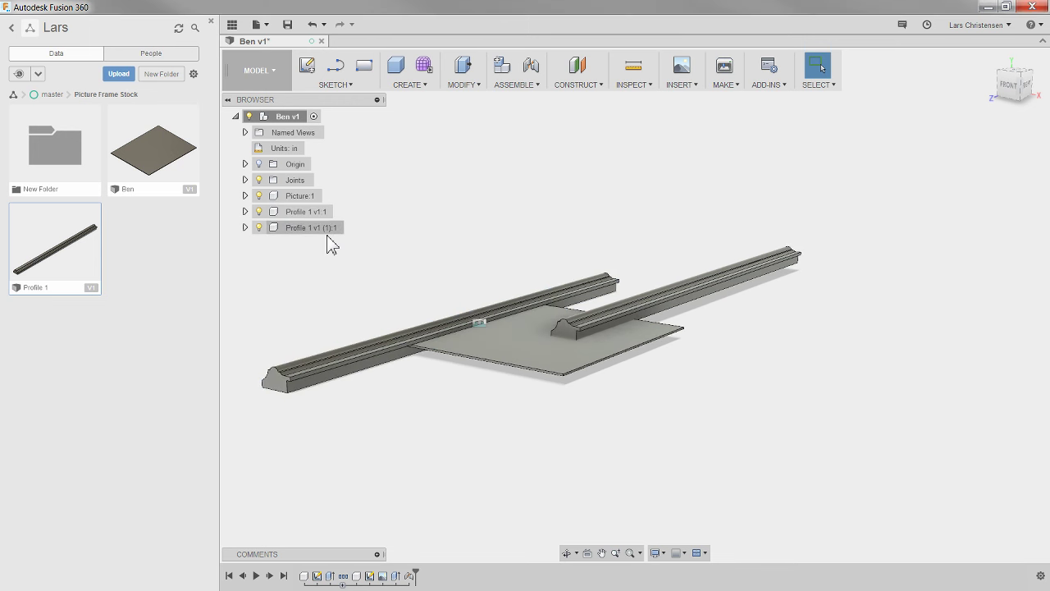
{"action": "left_click", "coordinate": [304, 215]}
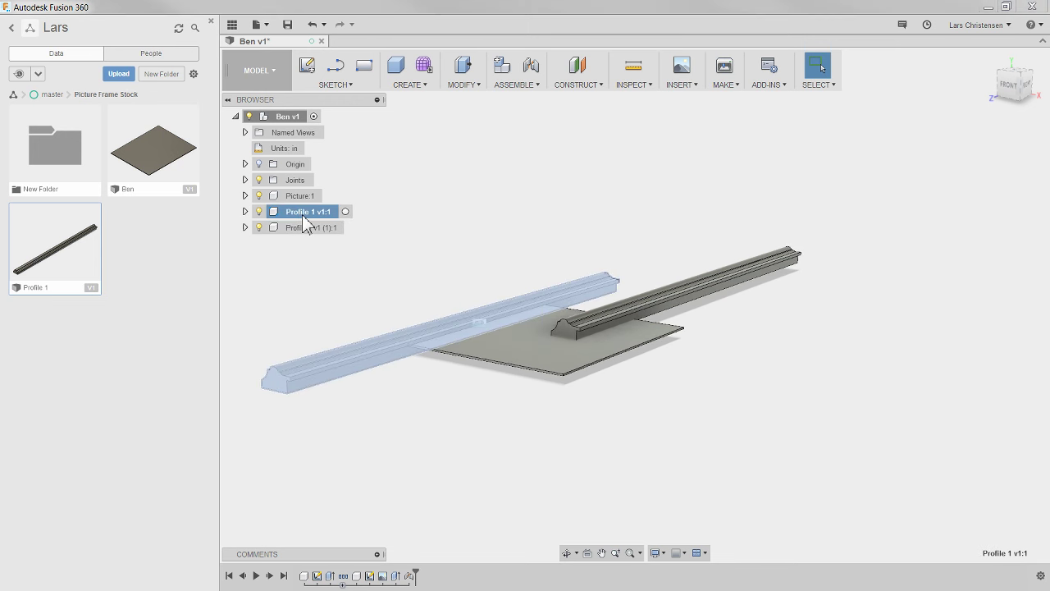
{"action": "left_click", "coordinate": [292, 212]}
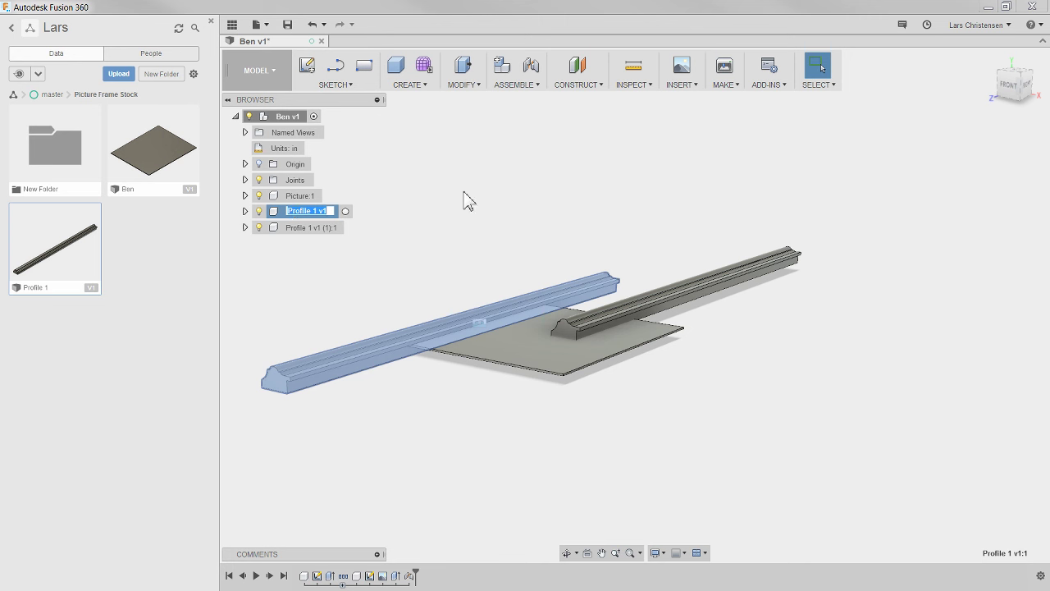
{"action": "type", "text": "Long Frame"}
{"action": "key", "text": "Return"}
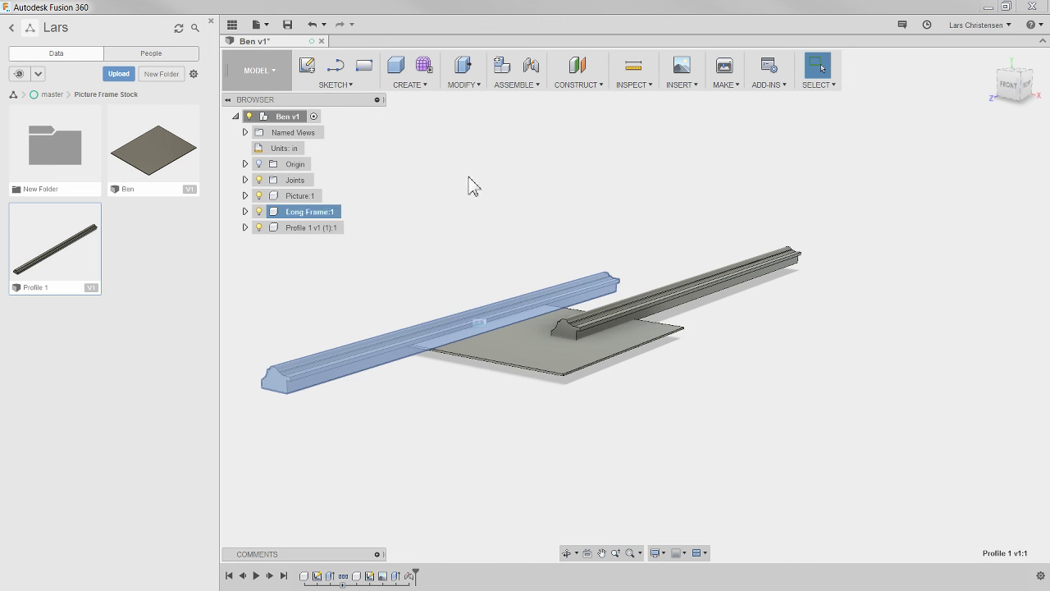
{"action": "left_click", "coordinate": [472, 184]}
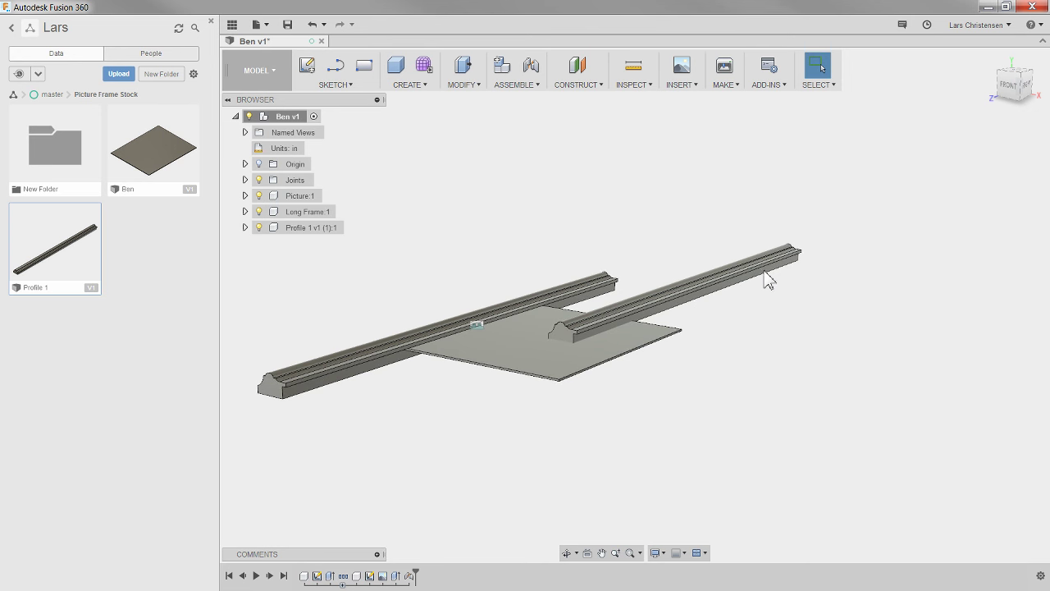
{"action": "middle_click_drag", "start_coordinate": [697, 218], "coordinate": [671, 227], "text": "shift"}
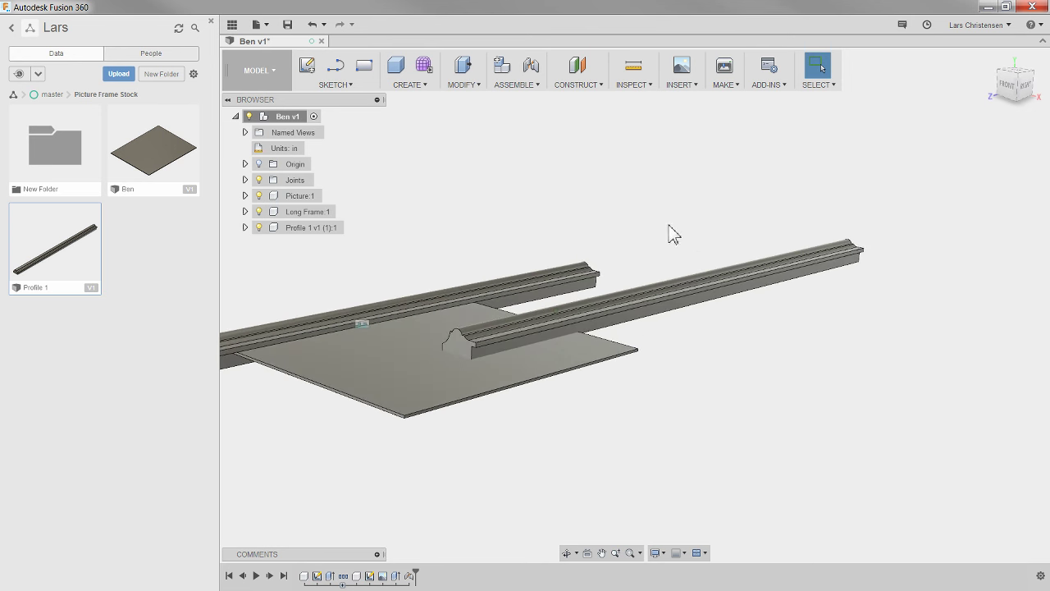
Create a rigid joint aligning the midpoint of the upper edge of the second profile's lower side face with the picture's short edge midpoint.
{"action": "right_click", "coordinate": [695, 183]}
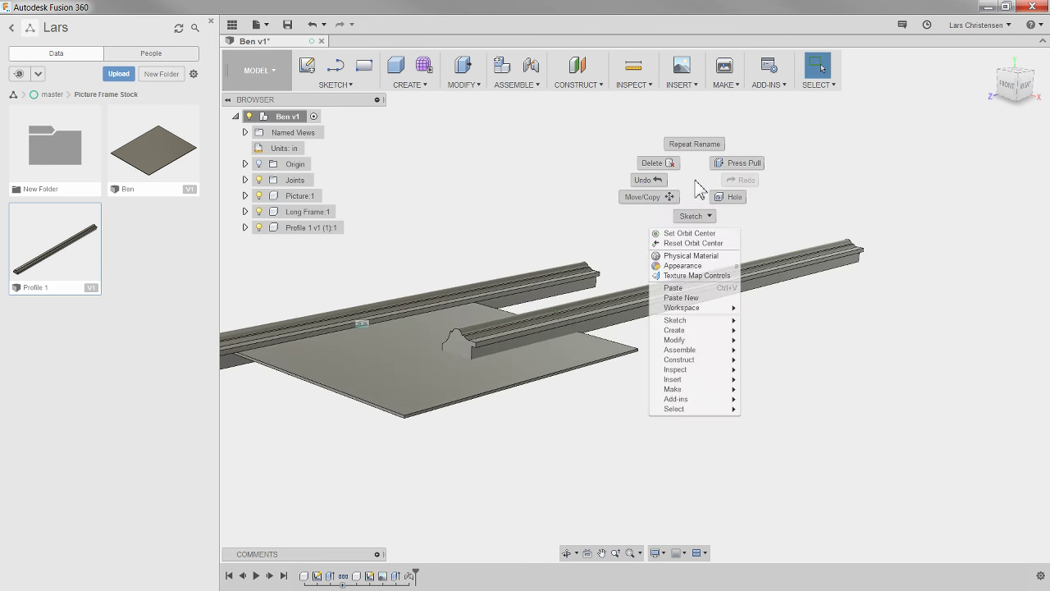
{"action": "left_click", "coordinate": [603, 216]}
{"action": "left_click", "coordinate": [531, 66]}
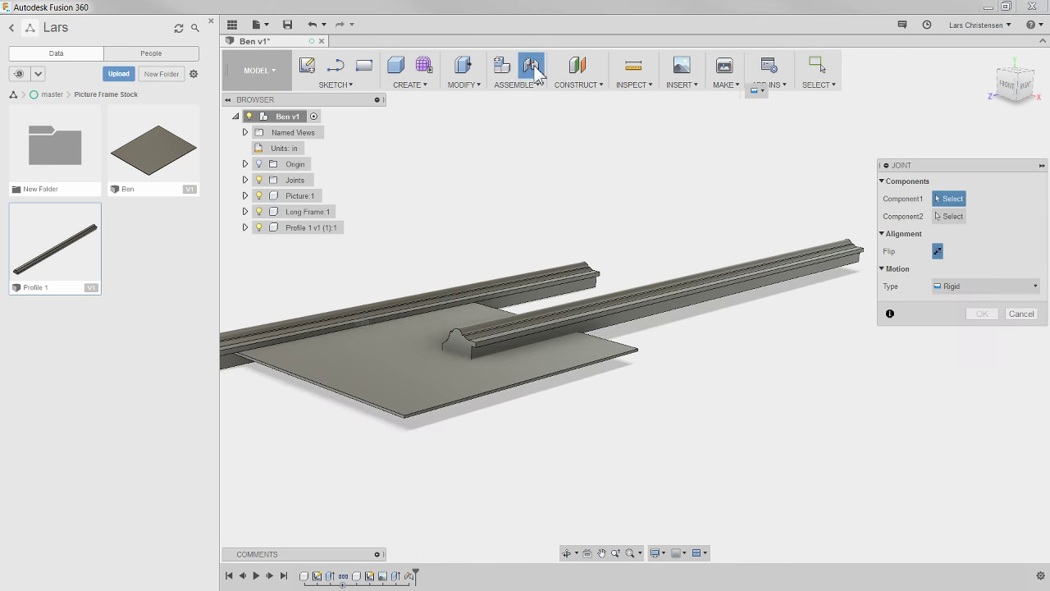
{"action": "left_click", "coordinate": [1020, 84]}
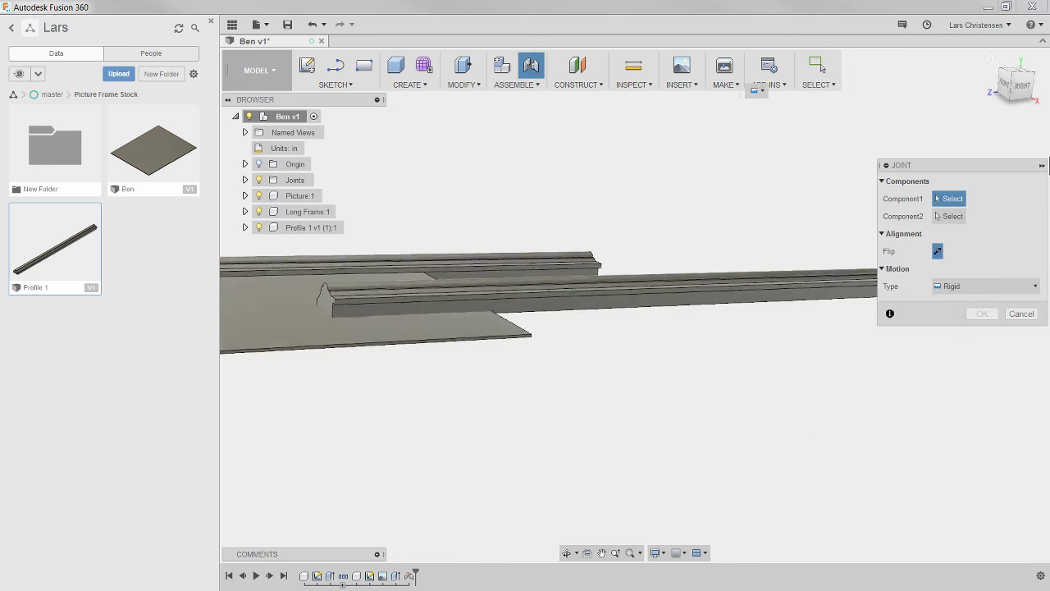
{"action": "left_click", "coordinate": [1019, 85]}
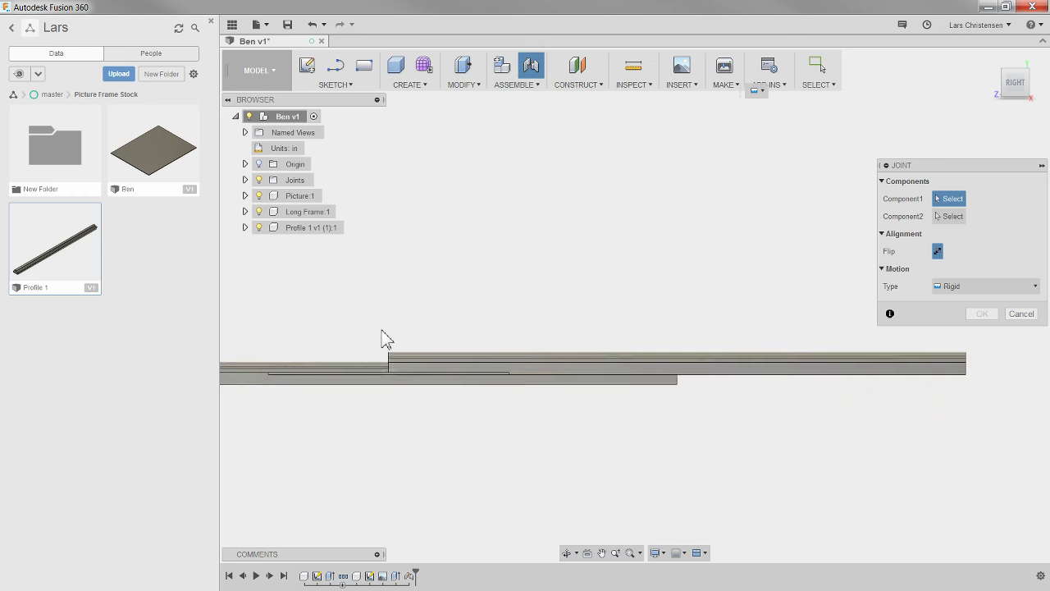
{"action": "left_click", "coordinate": [718, 371]}
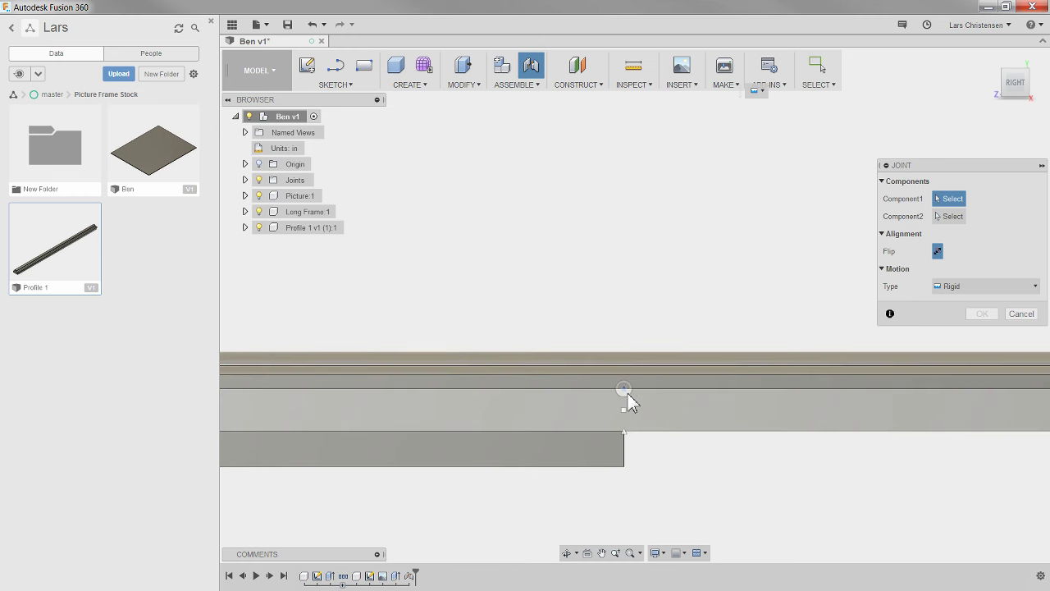
{"action": "middle_click_drag", "start_coordinate": [627, 393], "coordinate": [965, 169], "text": "shift"}
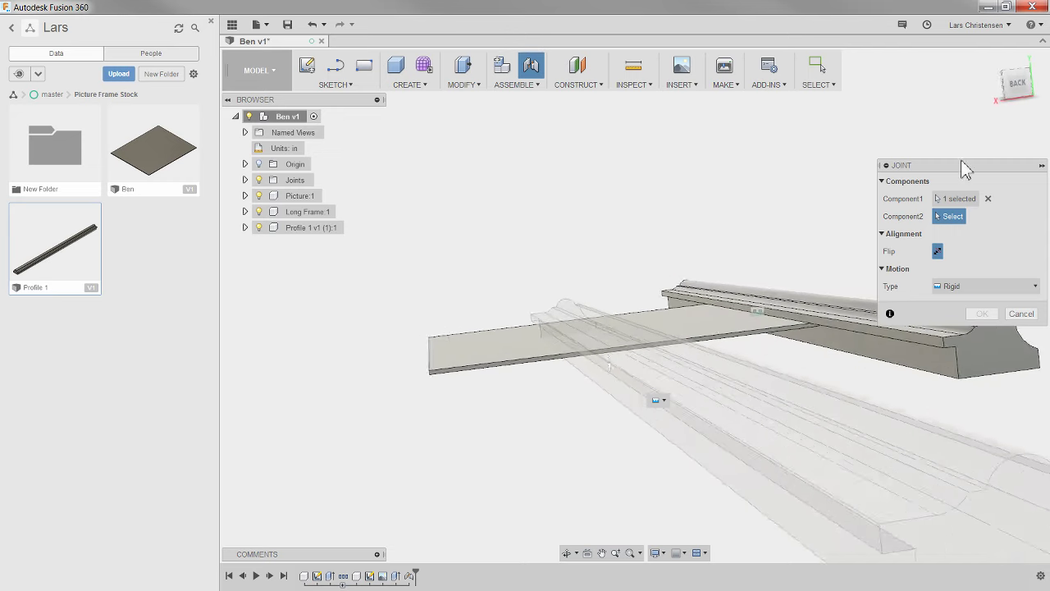
{"action": "left_click", "coordinate": [1010, 96]}
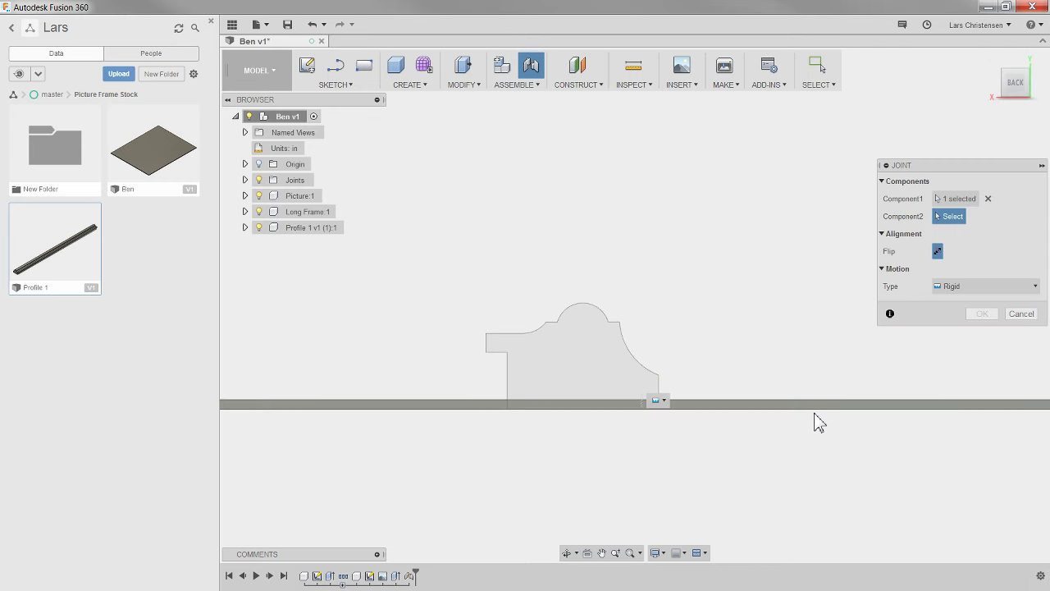
{"action": "scroll", "coordinate": [698, 415], "scroll_direction": "up", "scroll_amount": 5}
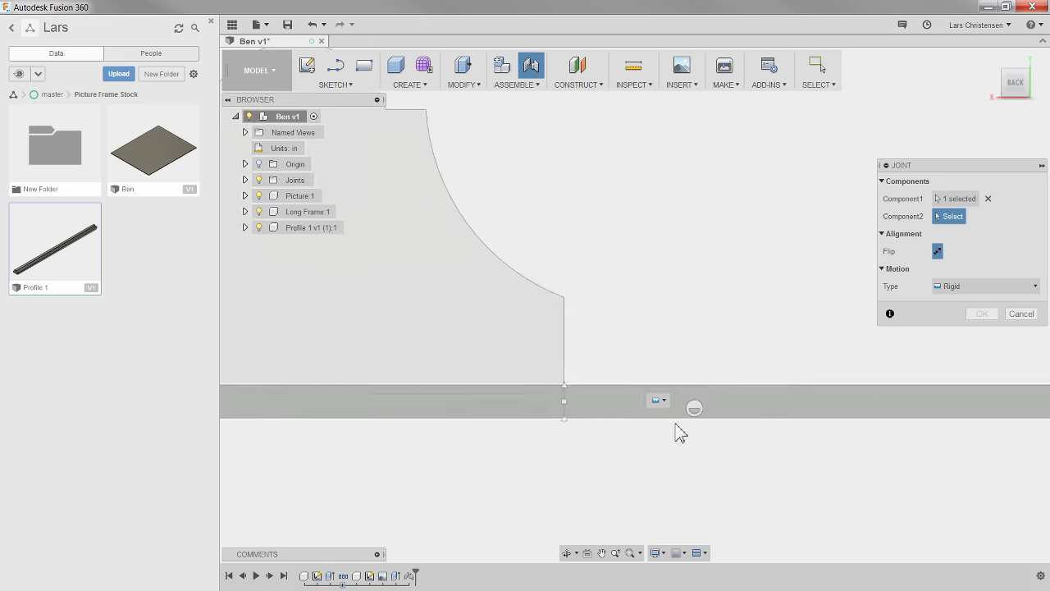
{"action": "left_click", "coordinate": [564, 394]}
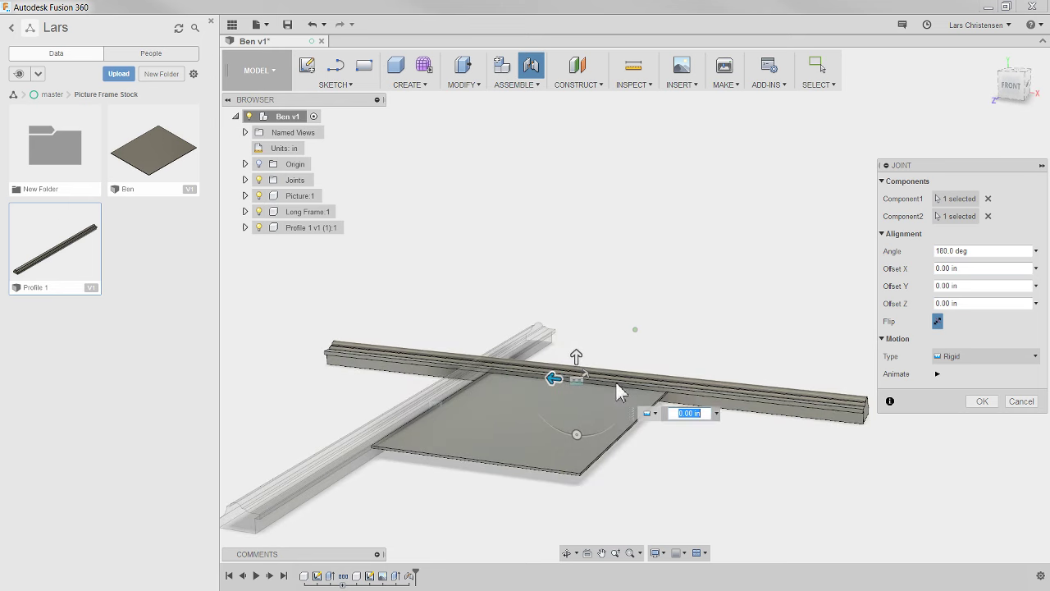
{"action": "left_click", "coordinate": [979, 401]}
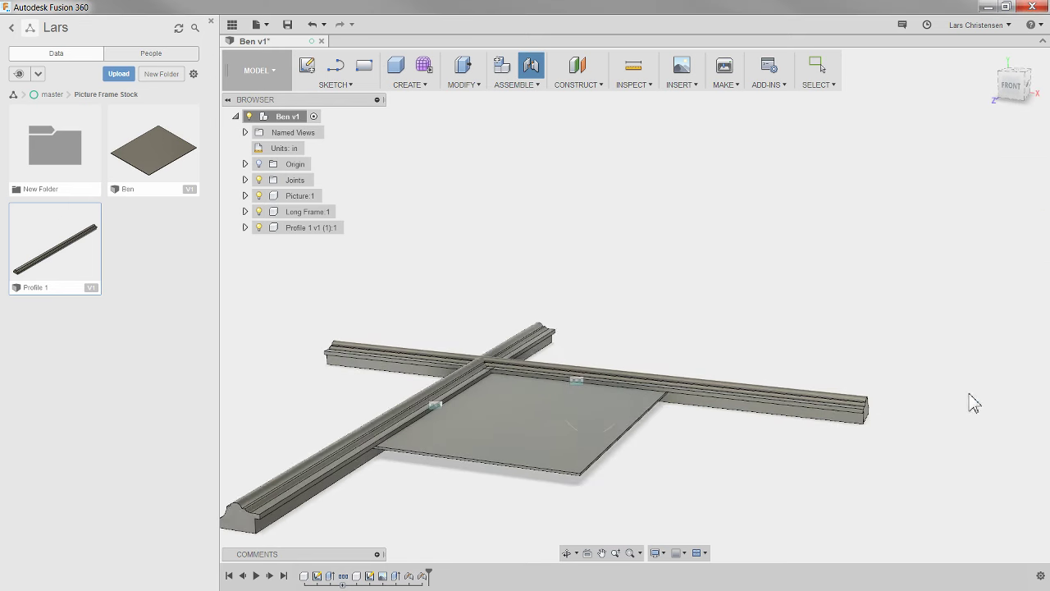
Rename the profile component joined to the picture's short edge as Short Frame.
{"action": "left_click", "coordinate": [304, 229]}
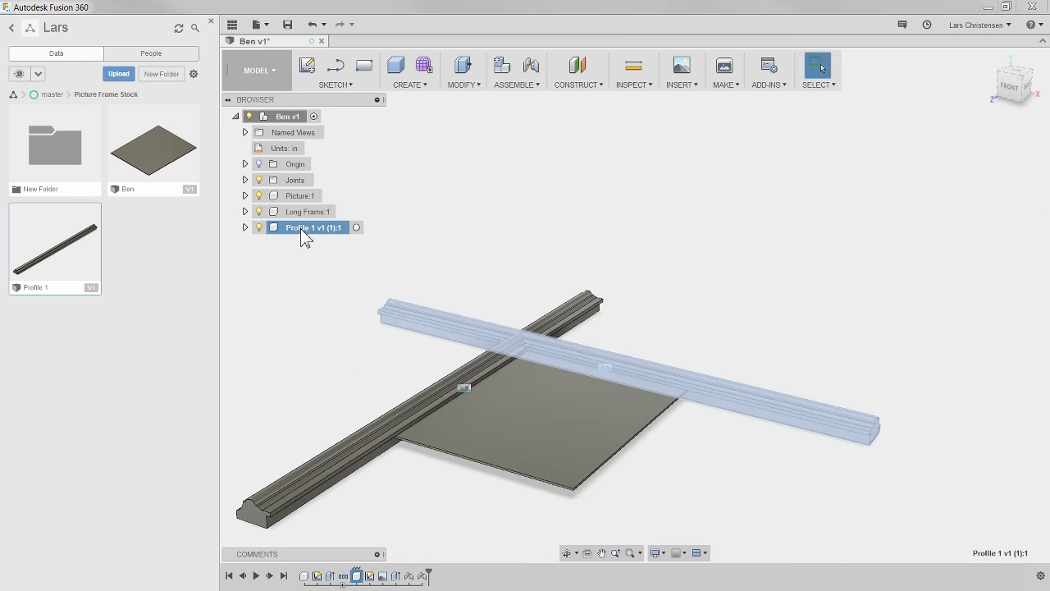
{"action": "double_click", "coordinate": [303, 229]}
{"action": "type", "text": "Short Frame"}
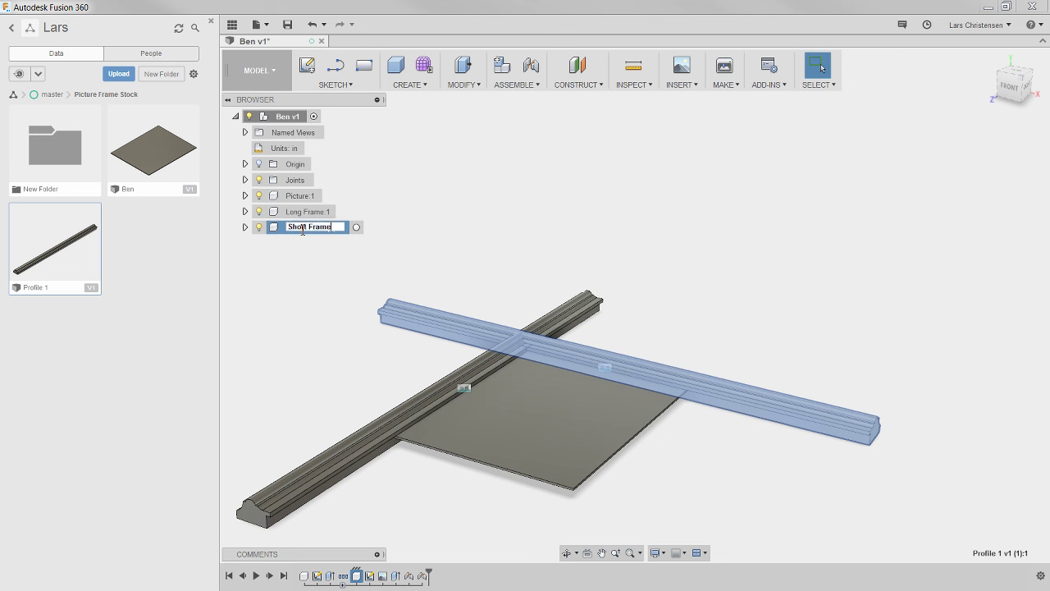
{"action": "key", "text": "Return"}
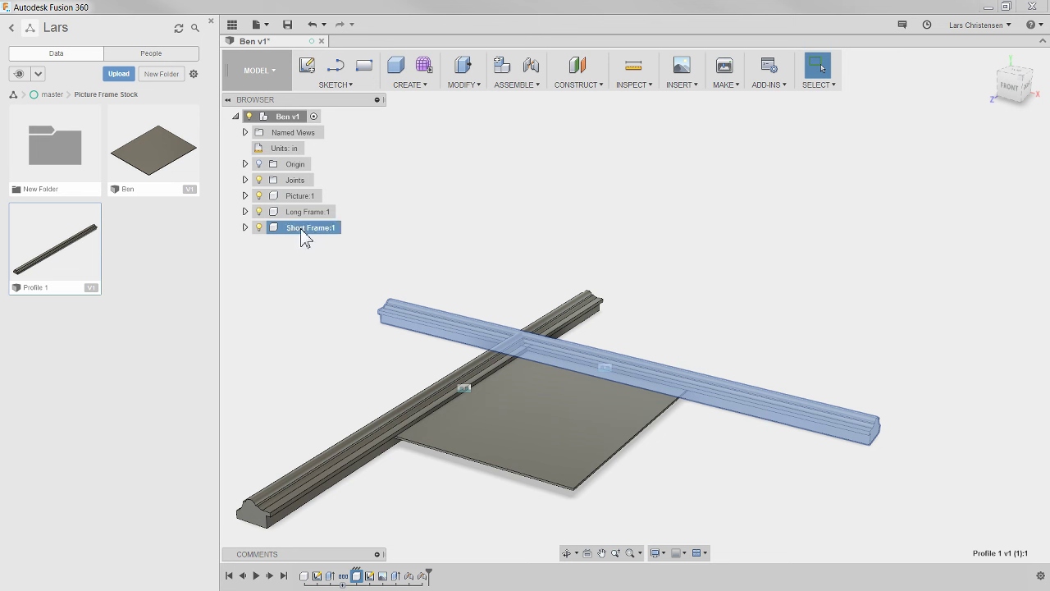
{"action": "left_click", "coordinate": [342, 293]}
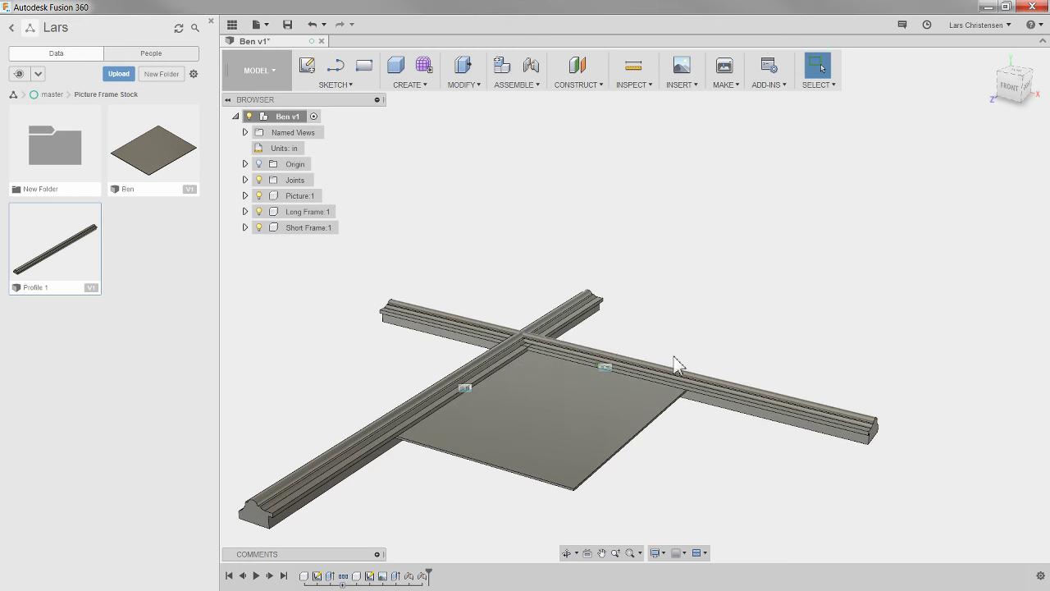
Hide the Short Frame component so only the picture and the Long Frame are displayed.
{"action": "middle_click_drag", "start_coordinate": [617, 372], "coordinate": [498, 343], "text": "shift"}
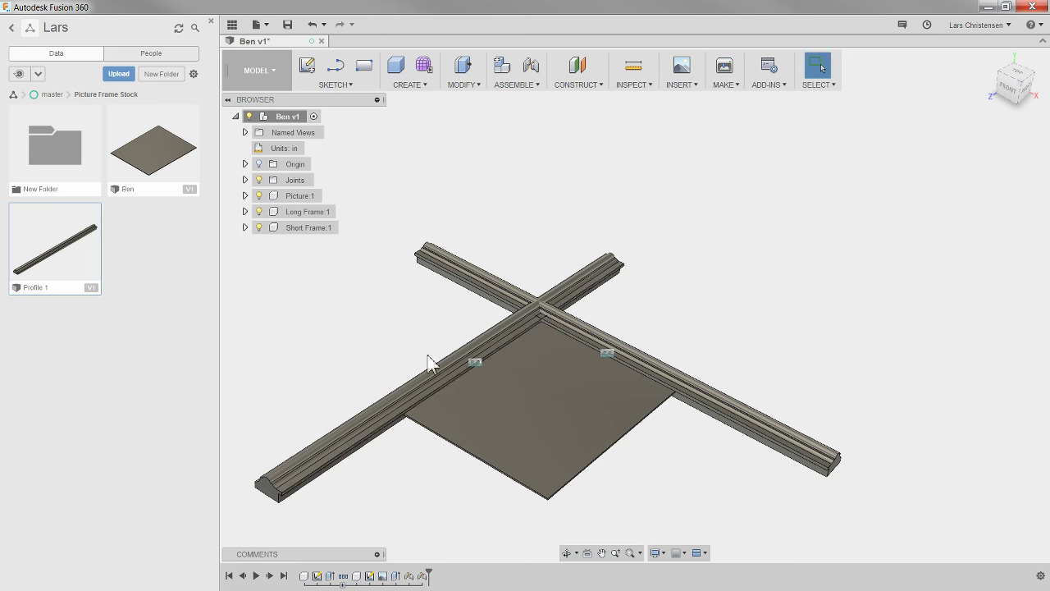
{"action": "middle_click_drag", "start_coordinate": [431, 355], "coordinate": [607, 449], "text": "shift"}
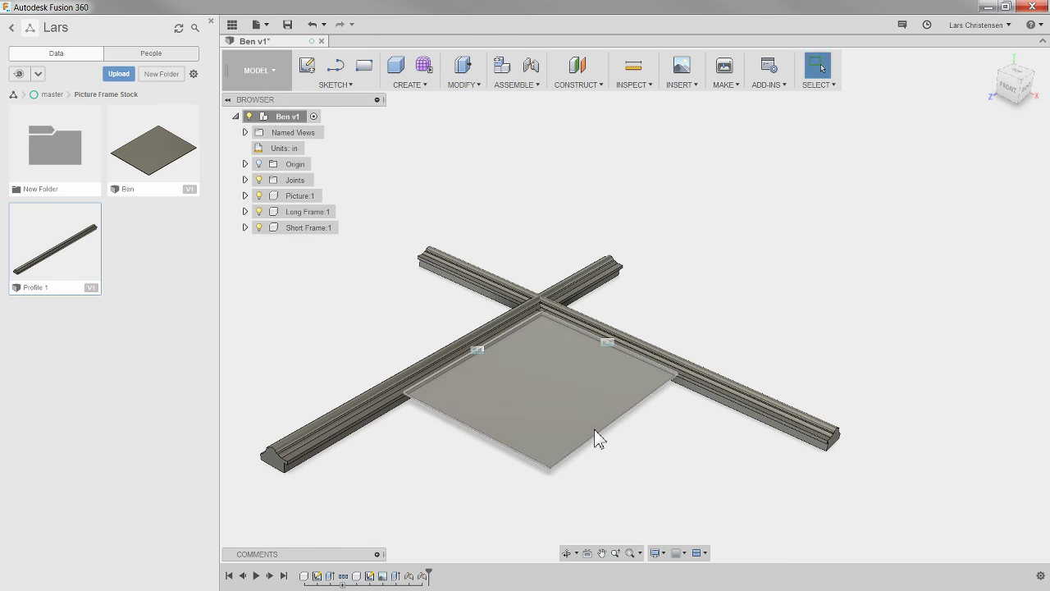
{"action": "middle_click_drag", "start_coordinate": [595, 435], "coordinate": [549, 197], "text": "shift"}
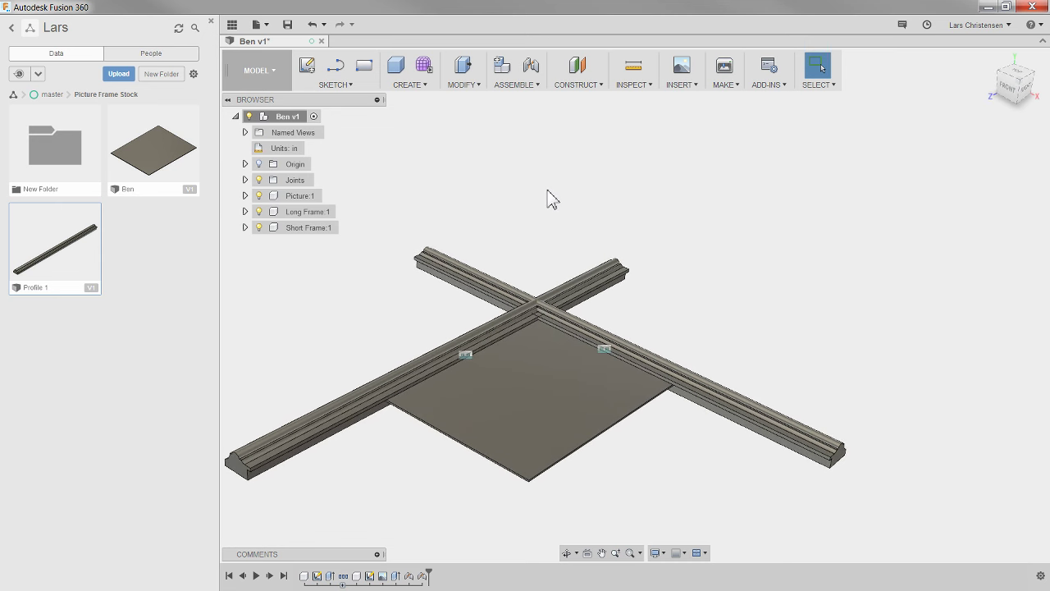
{"action": "middle_click_drag", "start_coordinate": [509, 241], "coordinate": [665, 221], "text": "shift"}
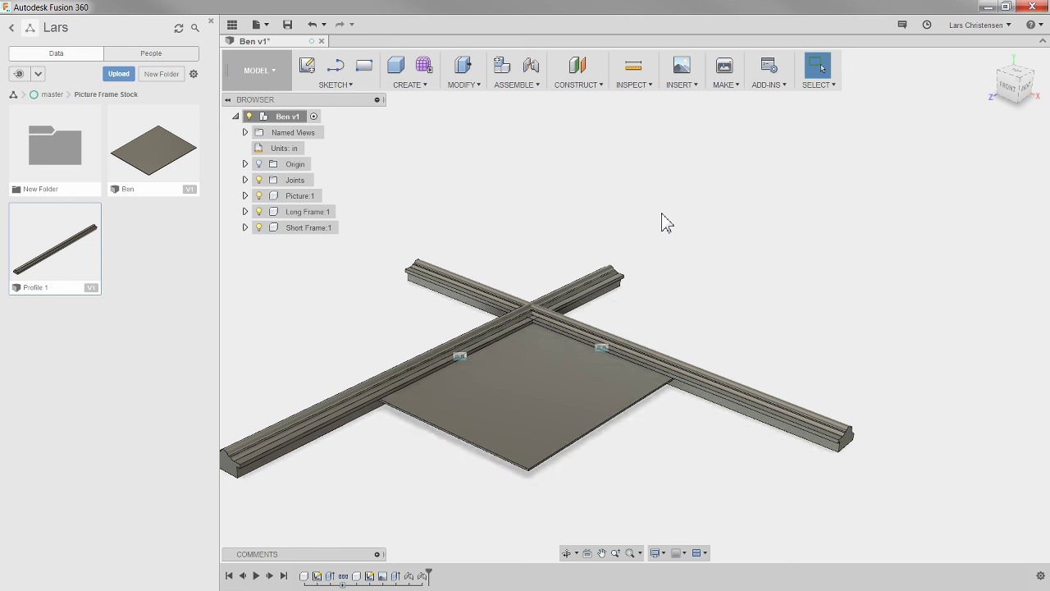
{"action": "left_click", "coordinate": [261, 232]}
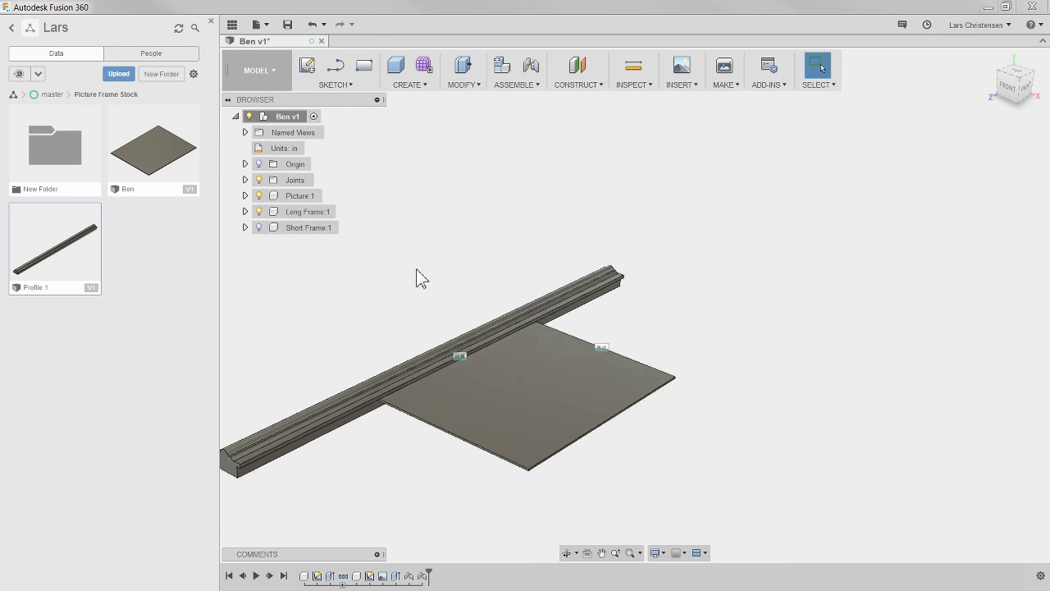
Start a sketch on the Long Frame's flat underside with the top-level component active, and turn the view so the frame runs horizontally.
{"action": "middle_click_drag", "start_coordinate": [417, 277], "coordinate": [504, 316], "text": "shift"}
{"action": "scroll", "coordinate": [503, 312], "scroll_direction": "up", "scroll_amount": 5}
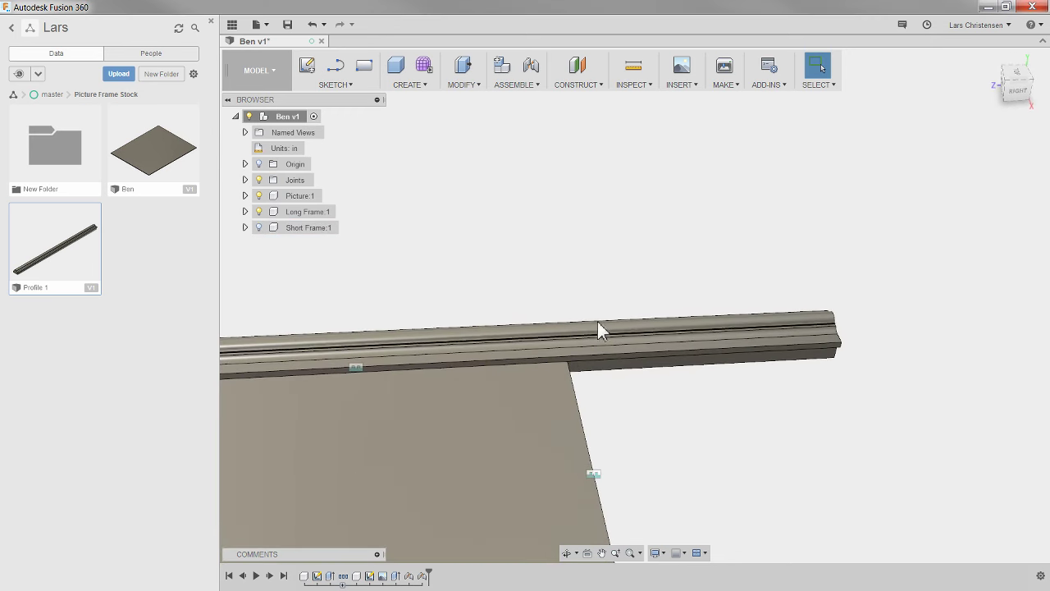
{"action": "scroll", "coordinate": [697, 291], "scroll_direction": "down", "scroll_amount": 3}
{"action": "scroll", "coordinate": [652, 312], "scroll_direction": "down", "scroll_amount": 2}
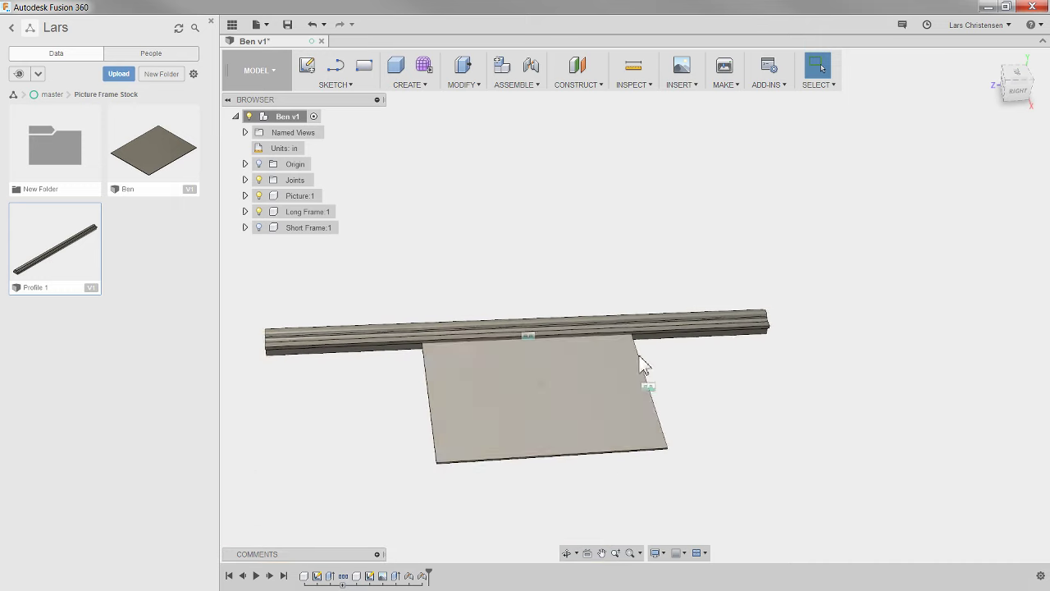
{"action": "middle_click_drag", "start_coordinate": [694, 390], "coordinate": [761, 461], "text": "shift"}
{"action": "scroll", "coordinate": [714, 481], "scroll_direction": "up", "scroll_amount": 5}
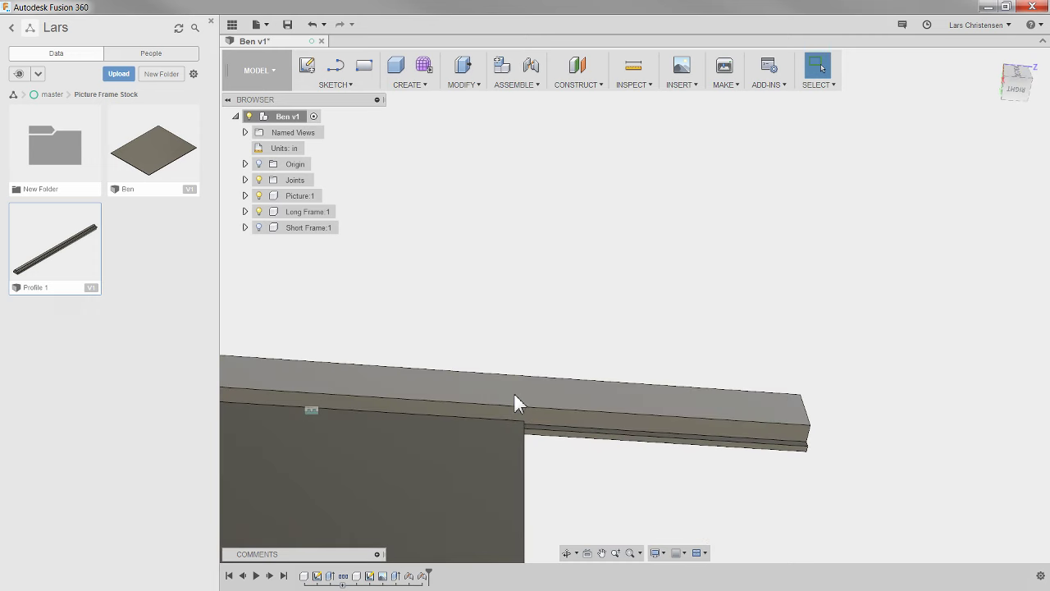
{"action": "left_click", "coordinate": [516, 391]}
{"action": "right_click", "coordinate": [516, 392]}
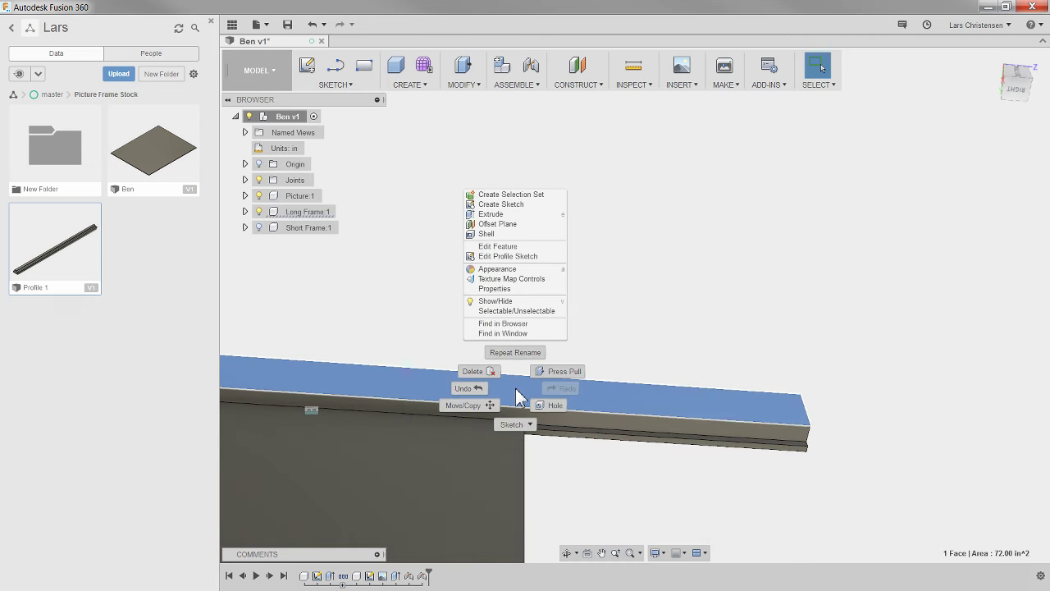
{"action": "left_click", "coordinate": [505, 203]}
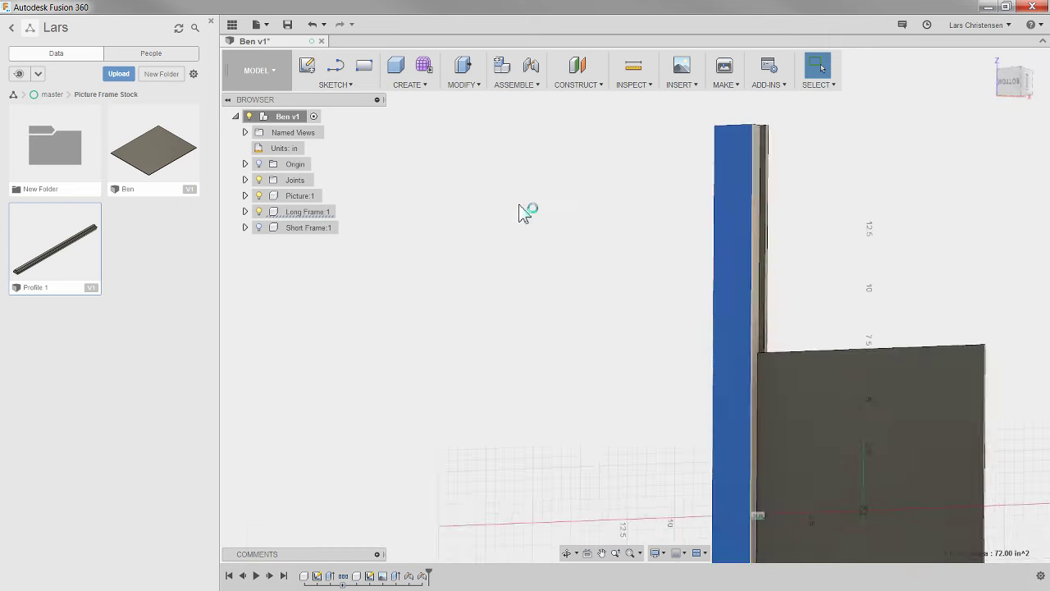
{"action": "scroll", "coordinate": [388, 315], "scroll_direction": "down", "scroll_amount": 4}
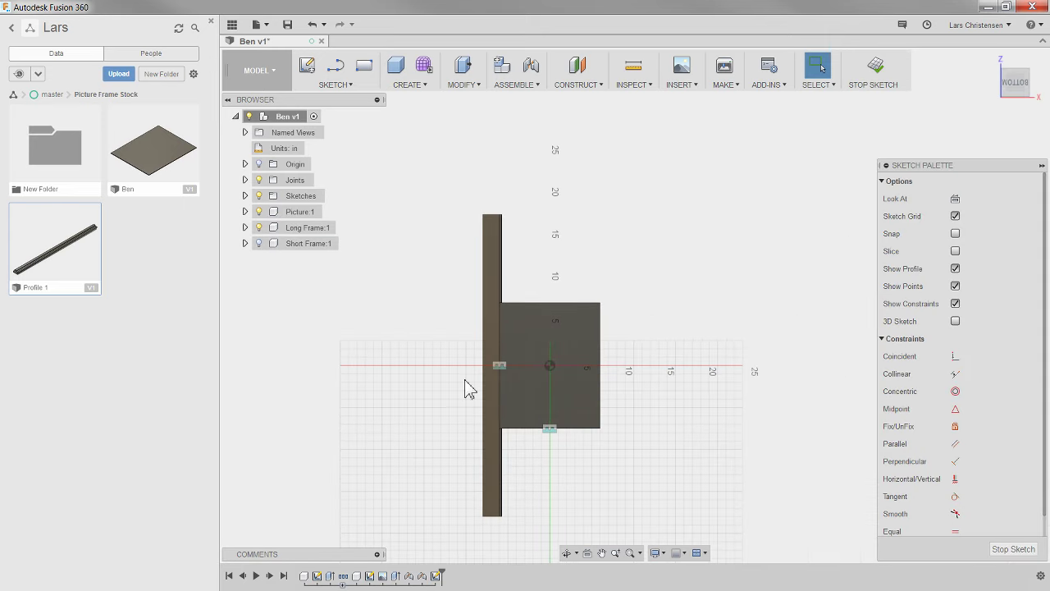
{"action": "mouse_move", "coordinate": [1029, 59]}
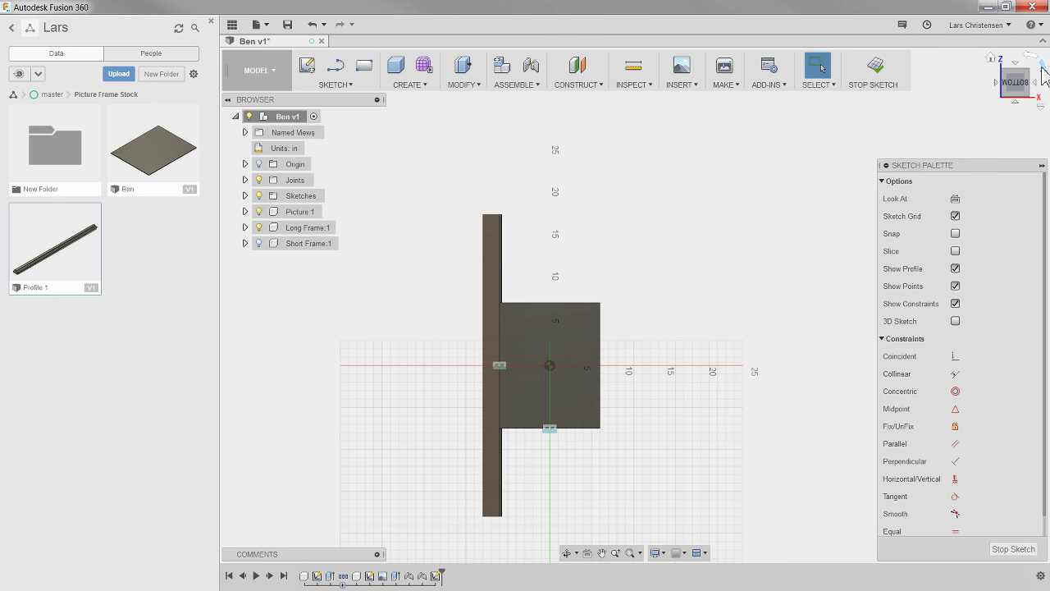
{"action": "left_click", "coordinate": [1044, 76]}
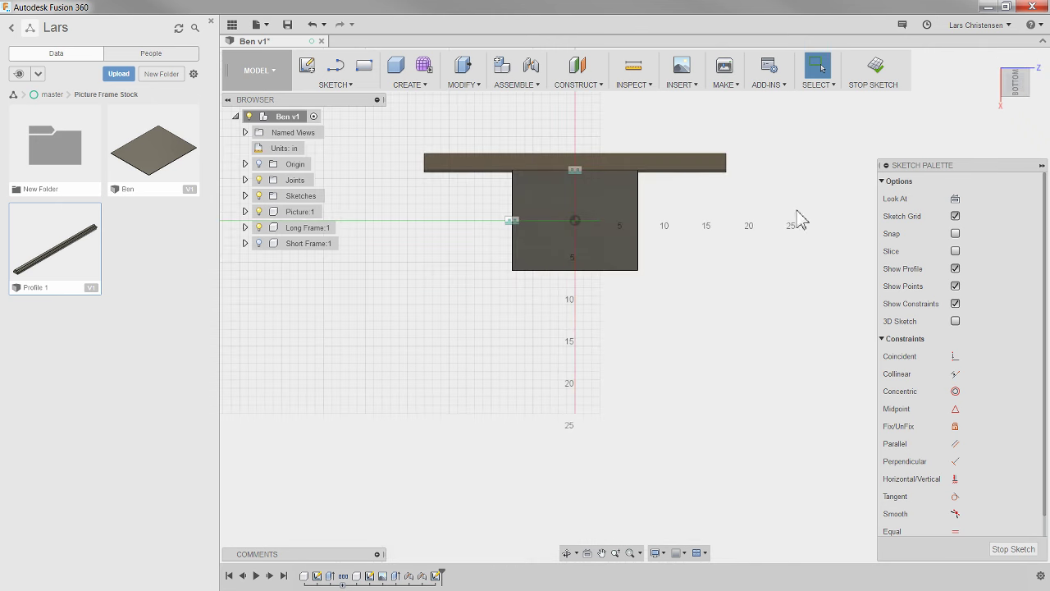
{"action": "scroll", "coordinate": [681, 138], "scroll_direction": "up", "scroll_amount": 6}
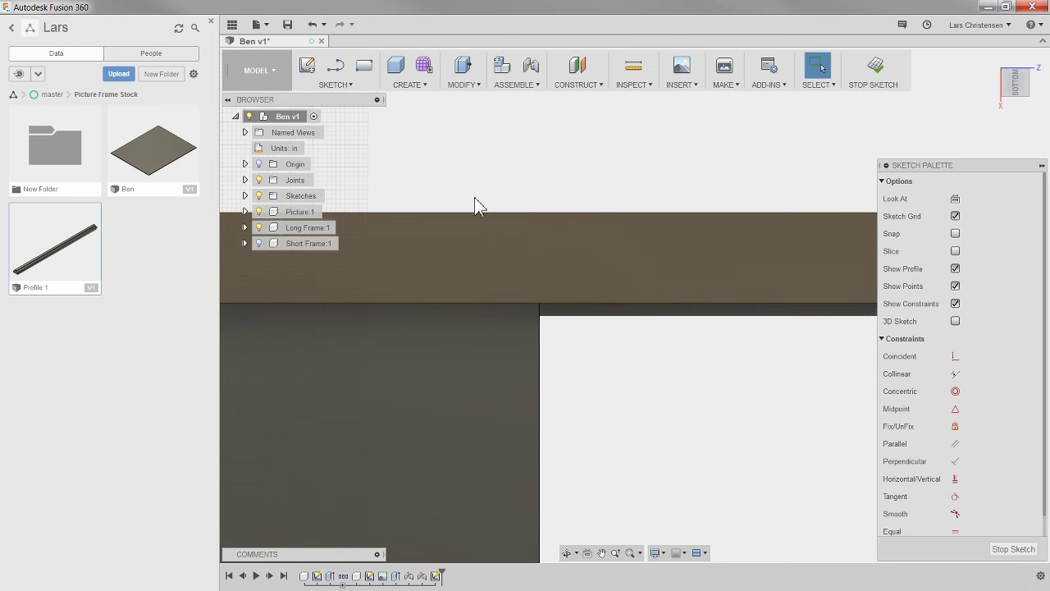
{"action": "scroll", "coordinate": [474, 198], "scroll_direction": "up", "scroll_amount": 1}
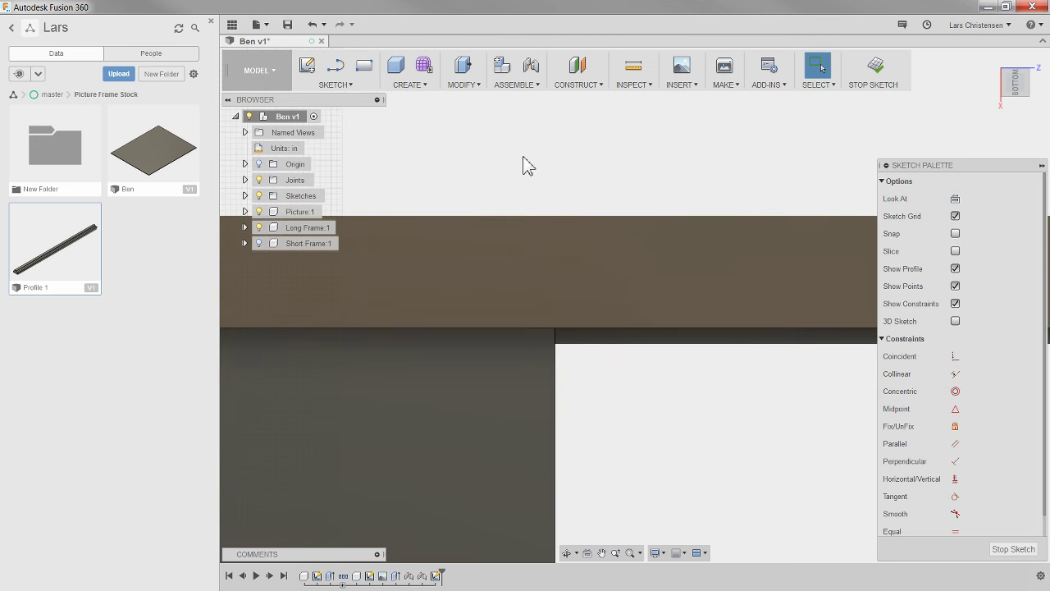
{"action": "scroll", "coordinate": [537, 160], "scroll_direction": "down", "scroll_amount": 3}
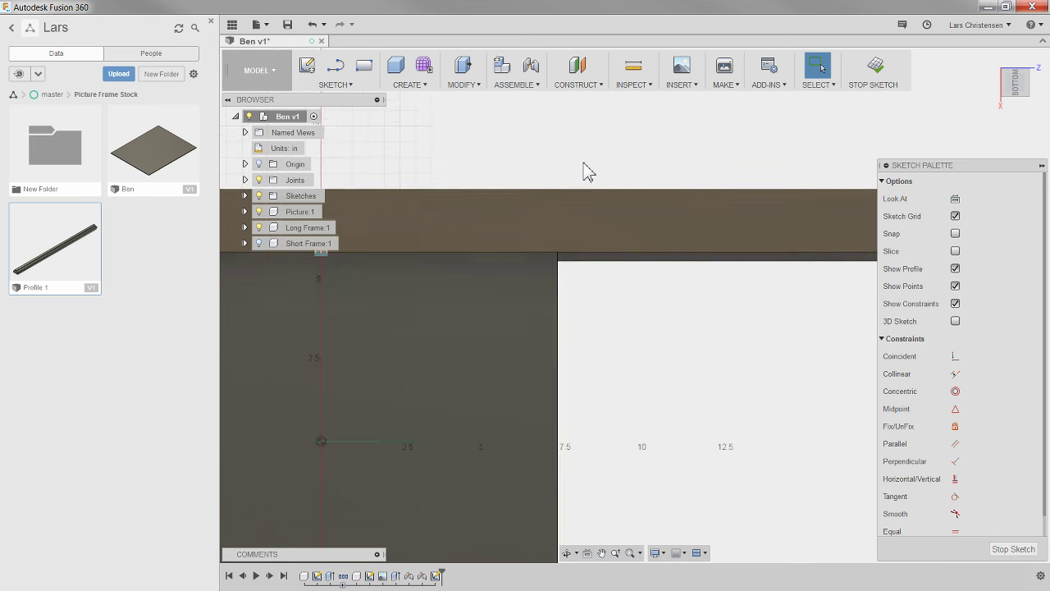
{"action": "scroll", "coordinate": [581, 168], "scroll_direction": "down", "scroll_amount": 1}
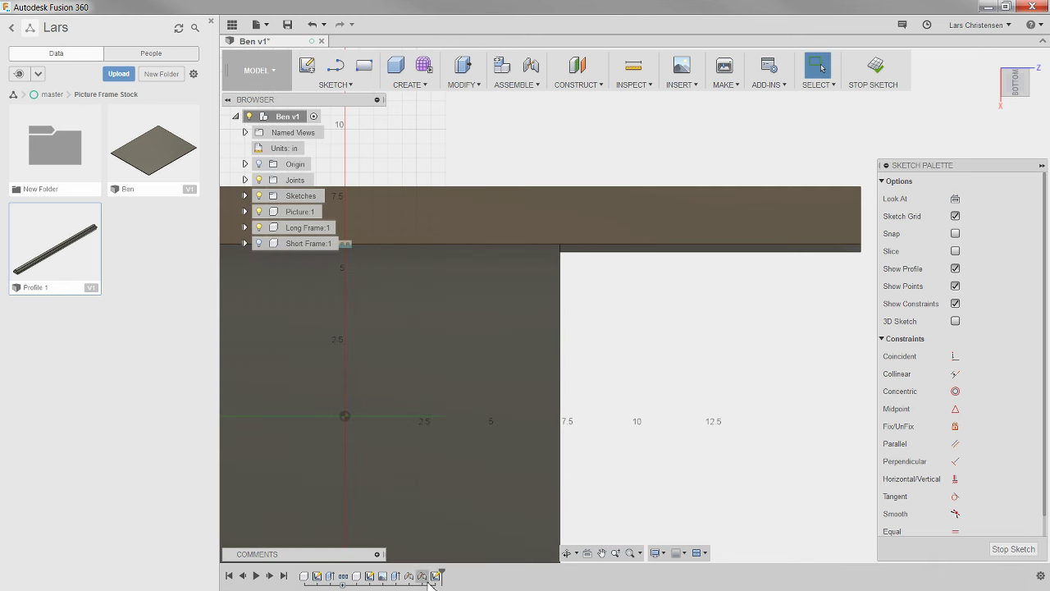
Exit the empty sketch on the Long Frame's underside and delete it.
{"action": "left_click", "coordinate": [1013, 549]}
{"action": "left_click", "coordinate": [435, 575]}
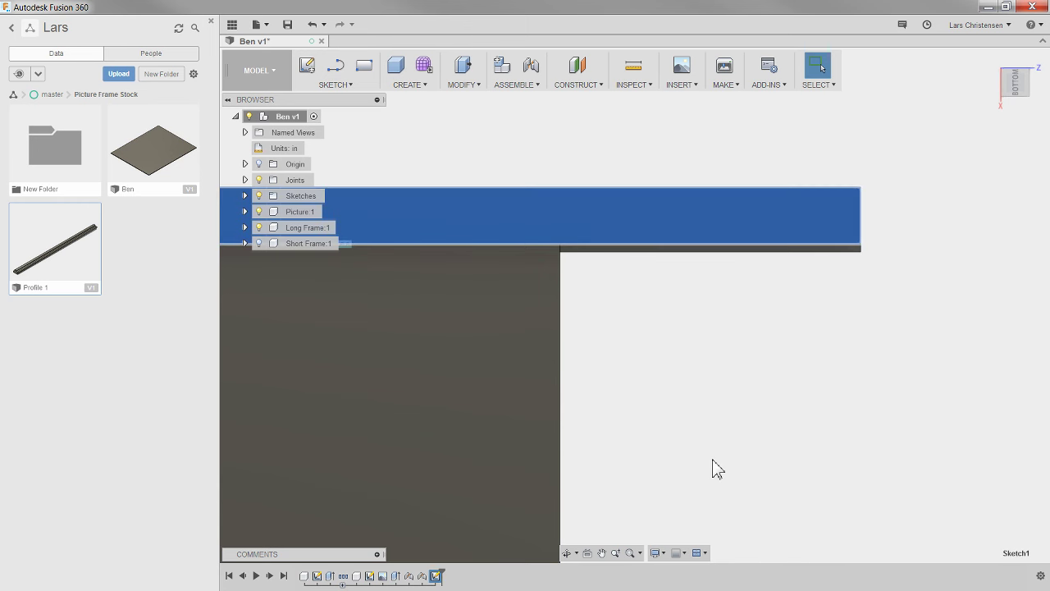
{"action": "key", "text": "Delete"}
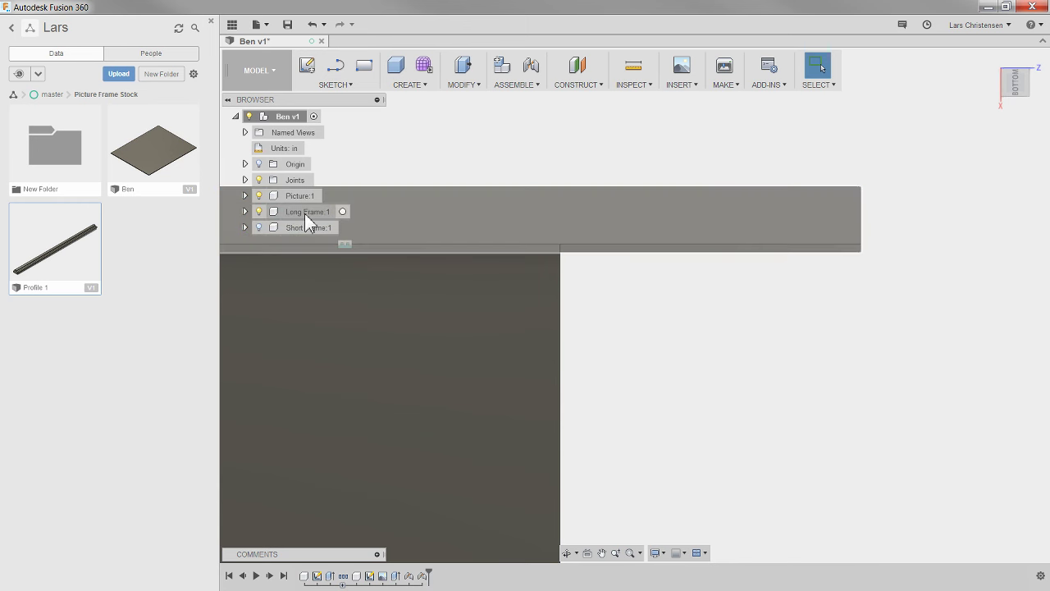
Activate the Long Frame component for editing in place of the top-level component.
{"action": "left_click", "coordinate": [309, 213]}
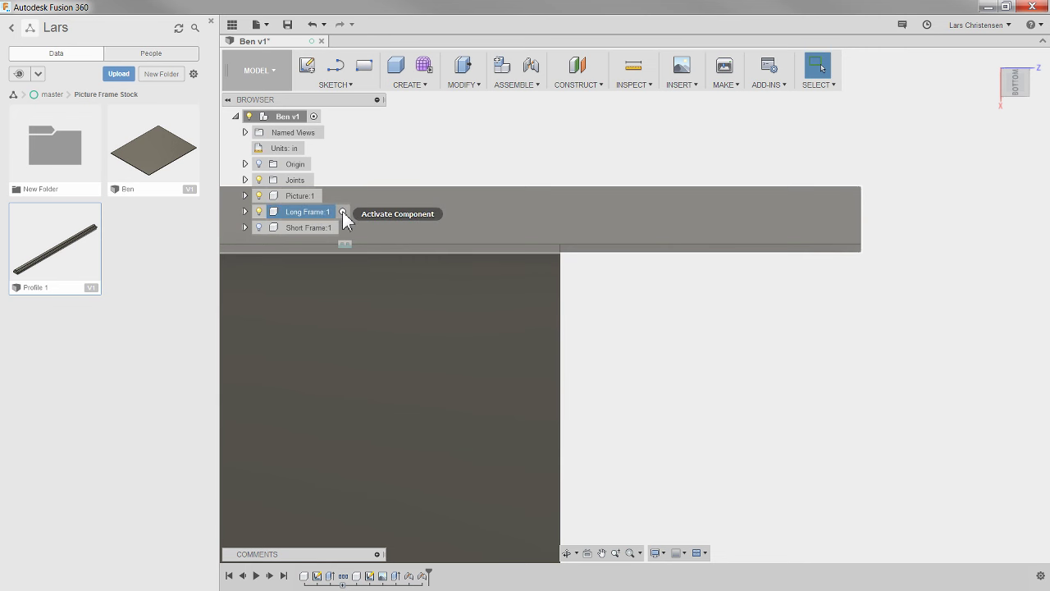
{"action": "left_click", "coordinate": [343, 211]}
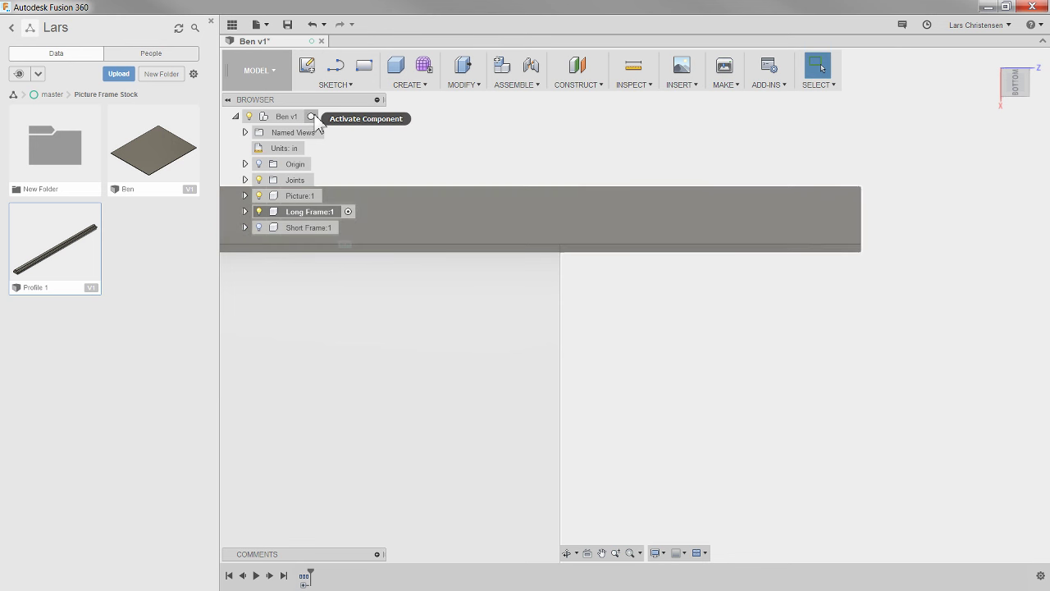
Start a sketch on the Long Frame's flat underside with the Long Frame component active, and turn the view so the frame runs horizontally.
{"action": "left_click", "coordinate": [312, 117]}
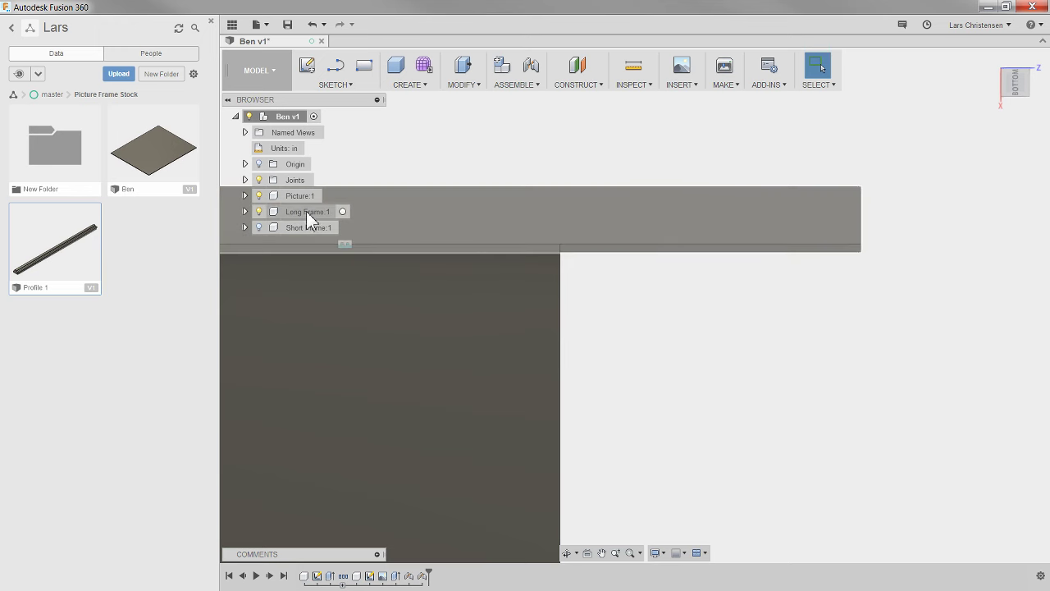
{"action": "left_click", "coordinate": [342, 212]}
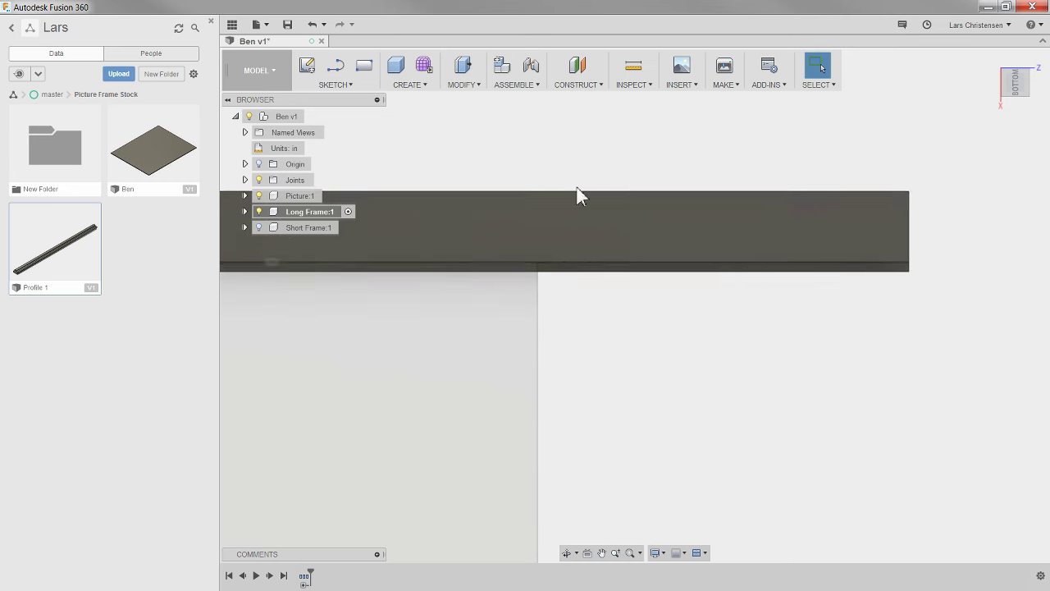
{"action": "right_click", "coordinate": [560, 225]}
{"action": "left_click", "coordinate": [547, 287]}
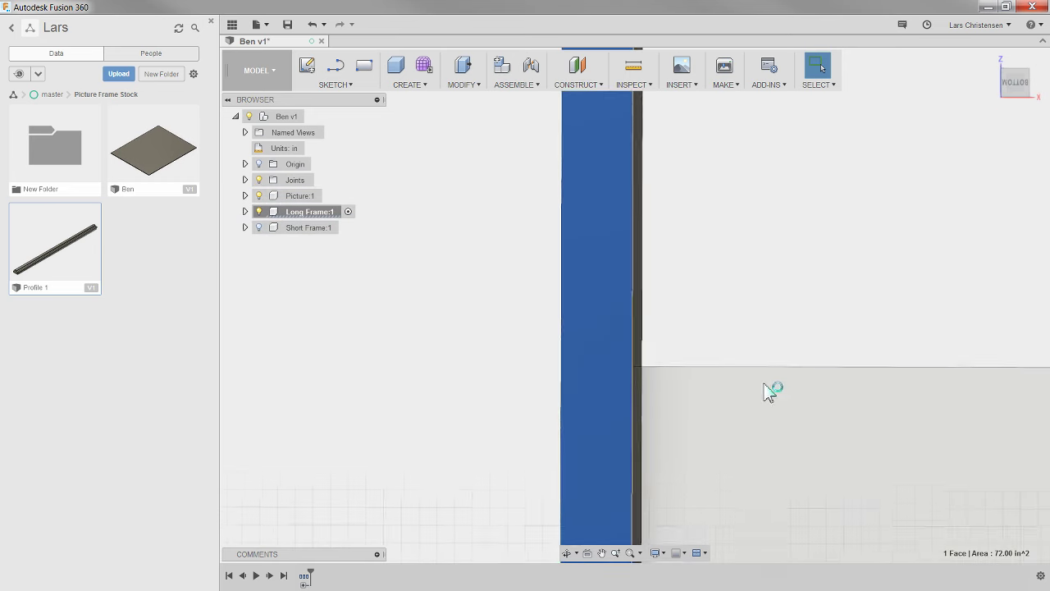
{"action": "left_click", "coordinate": [1035, 59]}
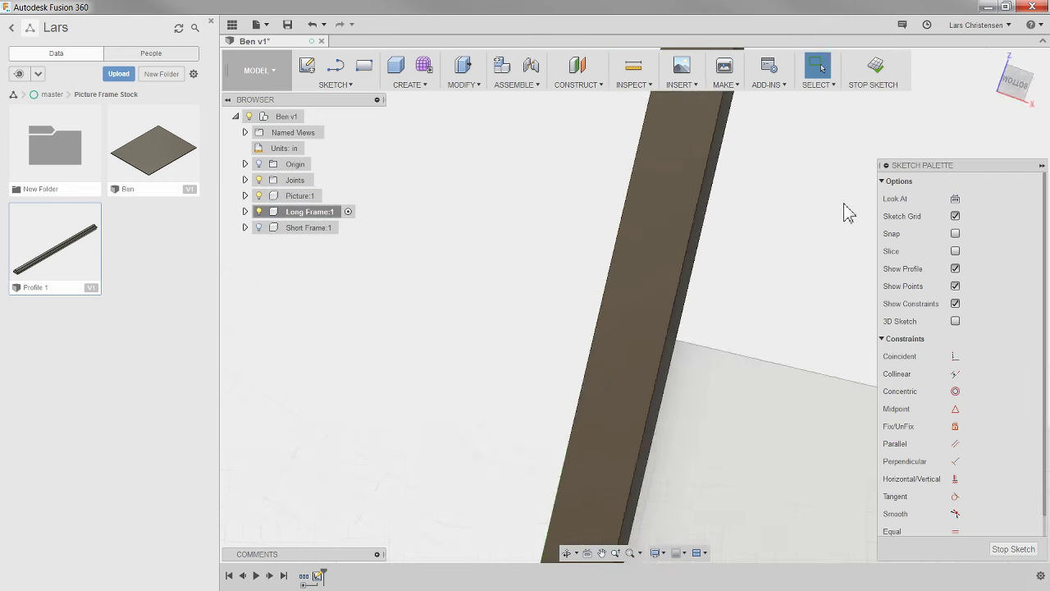
{"action": "scroll", "coordinate": [614, 386], "scroll_direction": "up", "scroll_amount": 2}
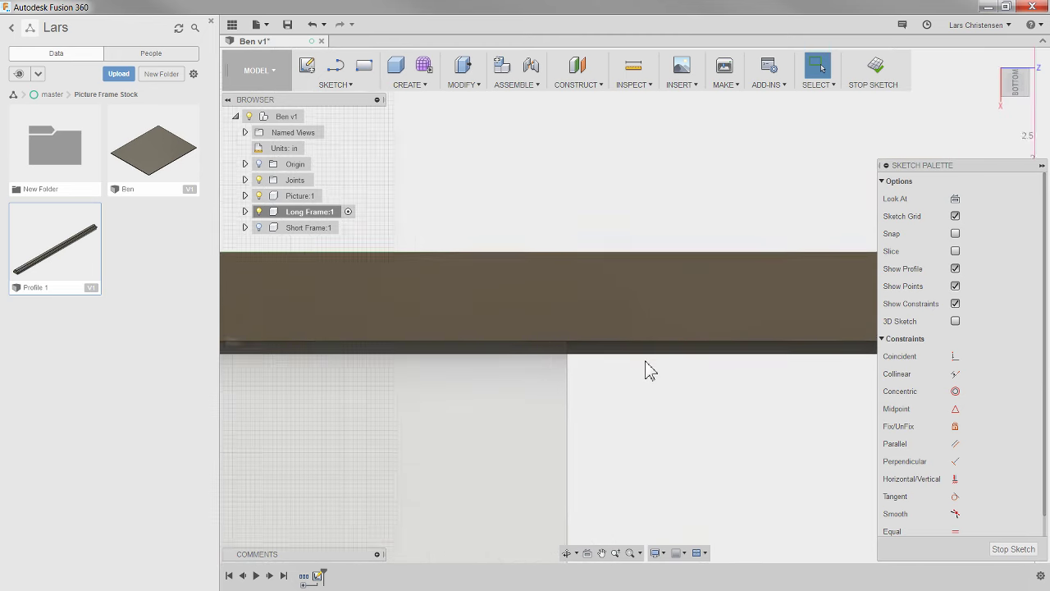
{"action": "scroll", "coordinate": [648, 373], "scroll_direction": "up", "scroll_amount": 2}
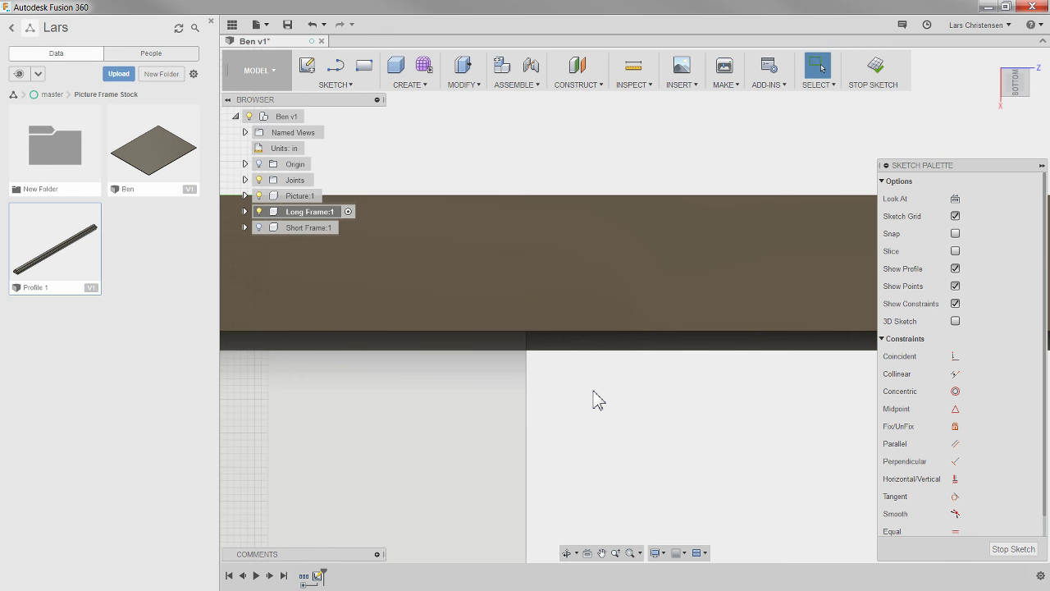
Sketch a line about 3.82 in long from the frame's inner edge, angled at 135 degrees, past its outer edge.
{"action": "key", "text": "l"}
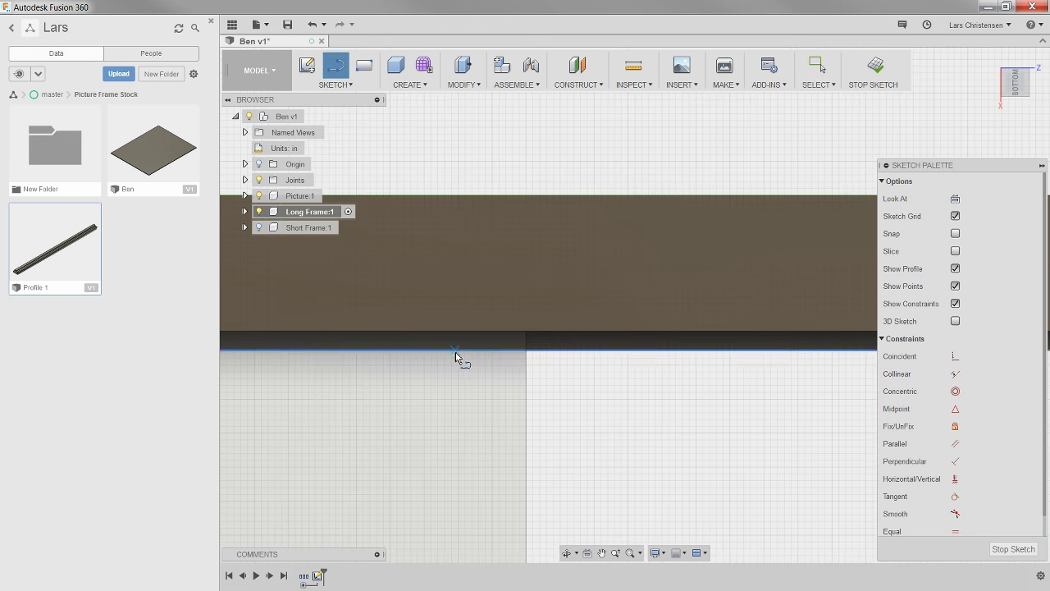
{"action": "left_click", "coordinate": [466, 349]}
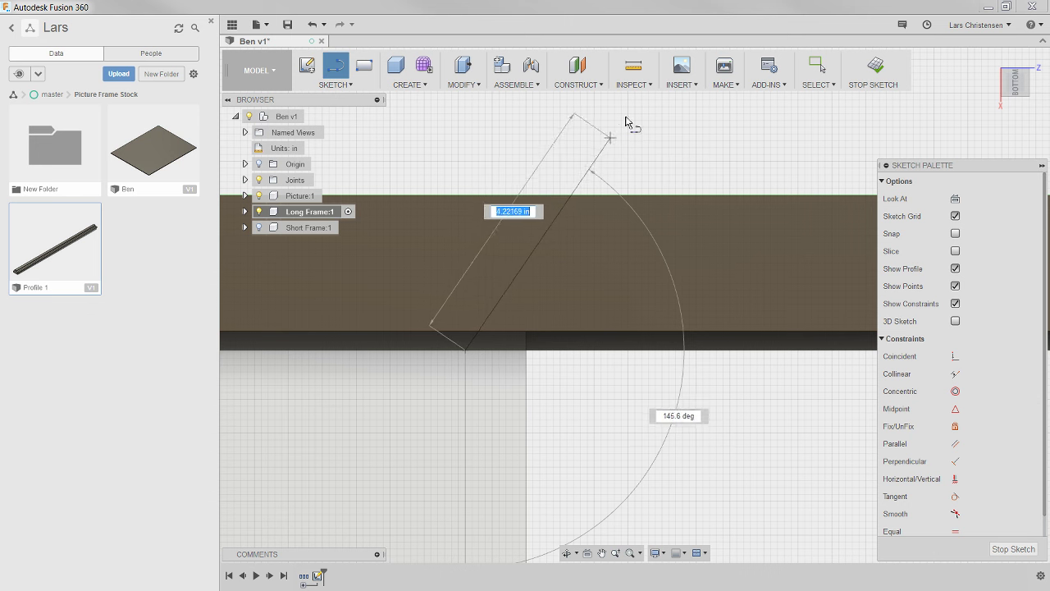
{"action": "key", "text": "Tab"}
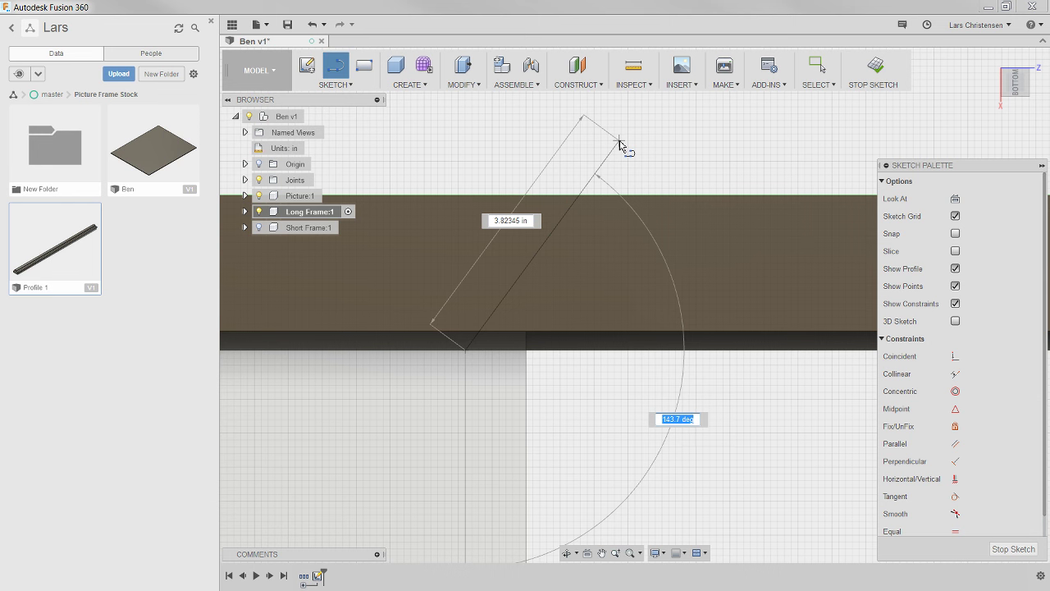
{"action": "key", "text": "Tab"}
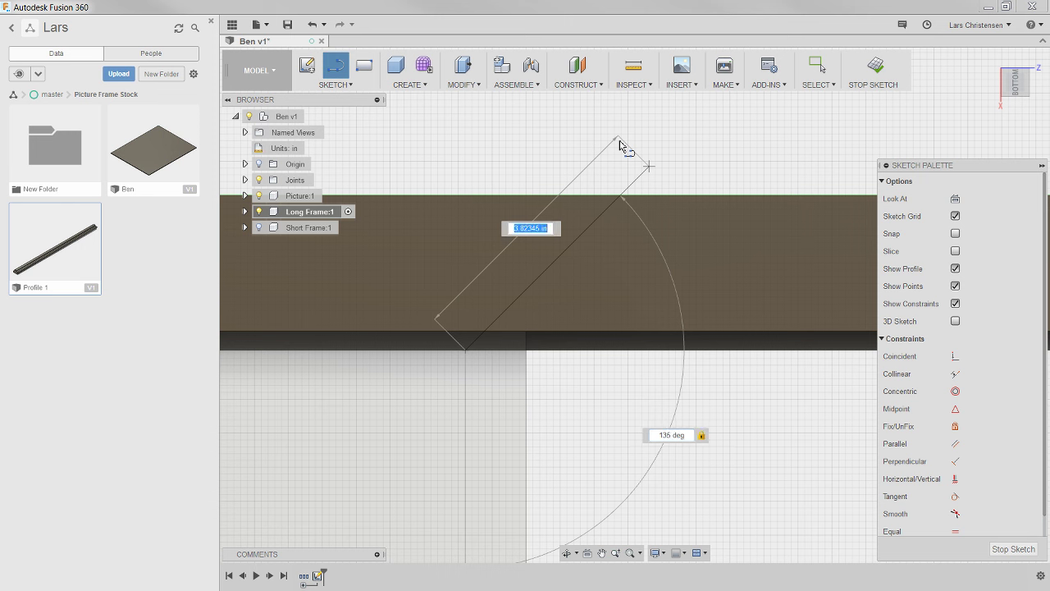
{"action": "key", "text": "Tab"}
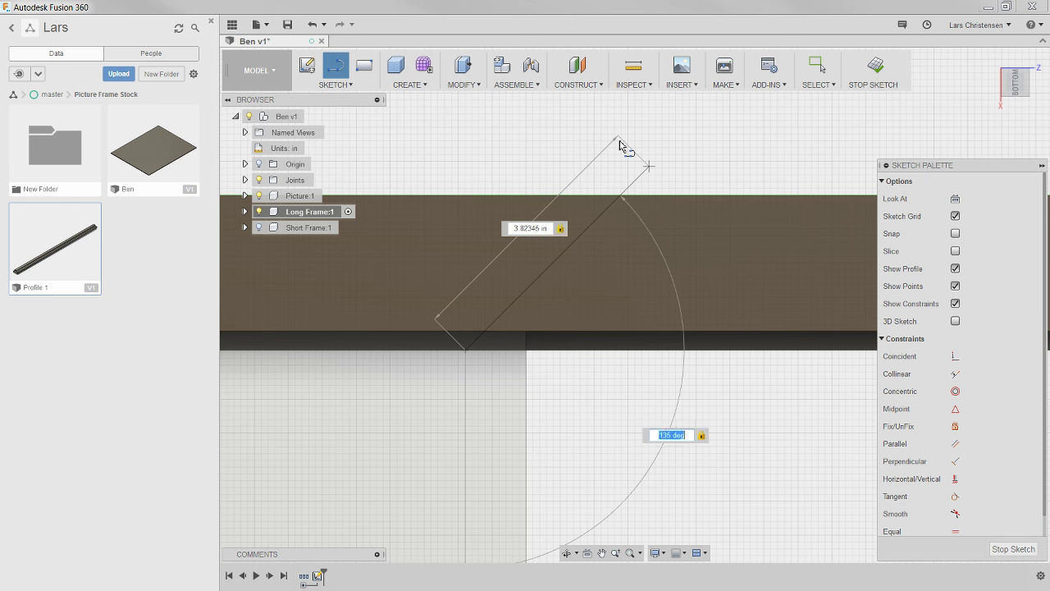
{"action": "key", "text": "Return"}
{"action": "key", "text": "Escape"}
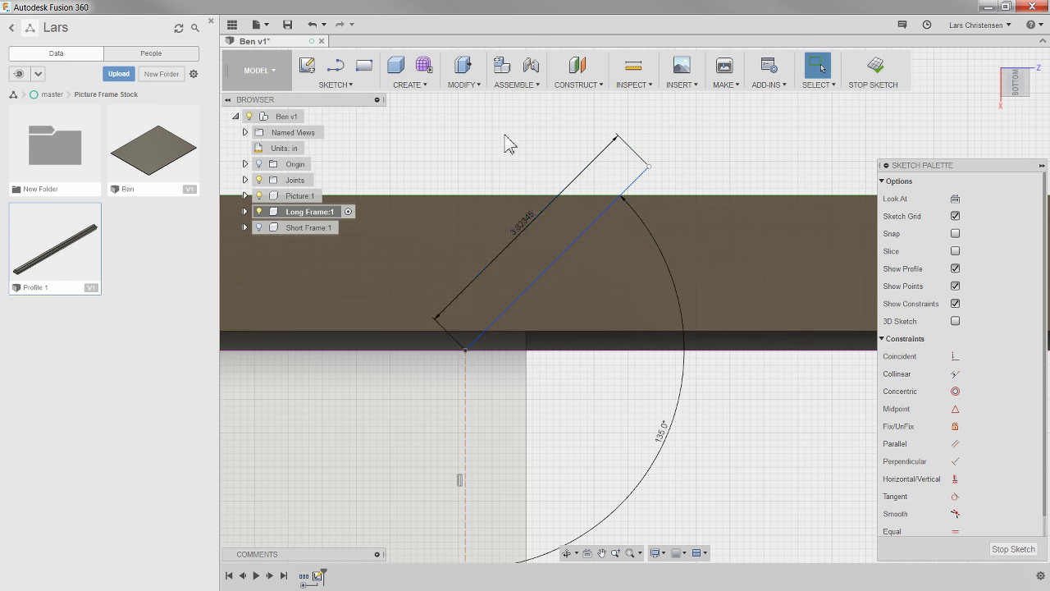
Delete the diagonal line's length dimension and slide its lower endpoint along the frame's inner edge, away from the picture's corner.
{"action": "double_click", "coordinate": [525, 226]}
{"action": "key", "text": "Delete"}
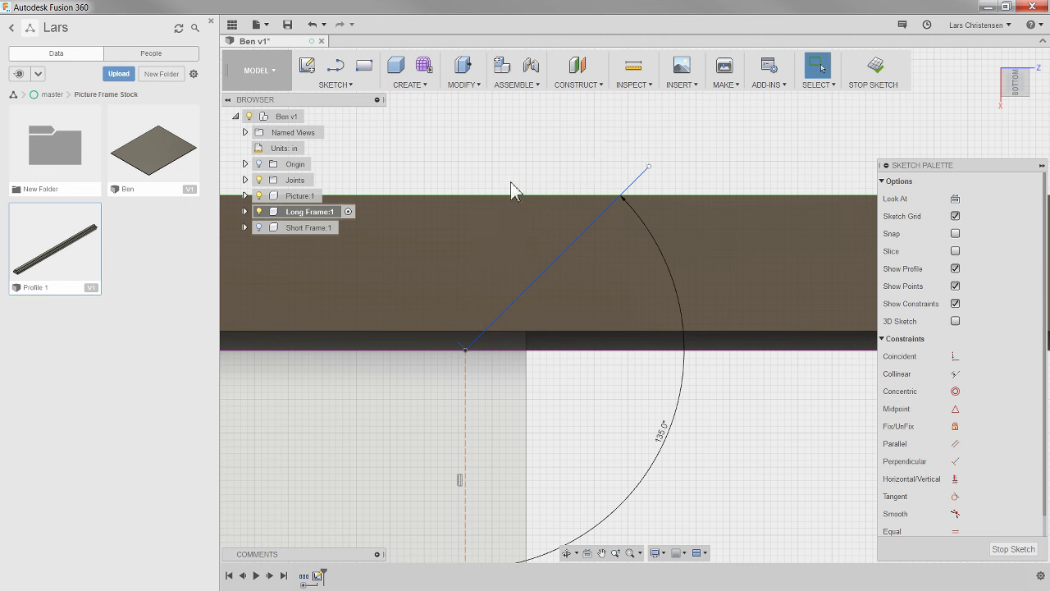
{"action": "scroll", "coordinate": [529, 174], "scroll_direction": "up", "scroll_amount": 1}
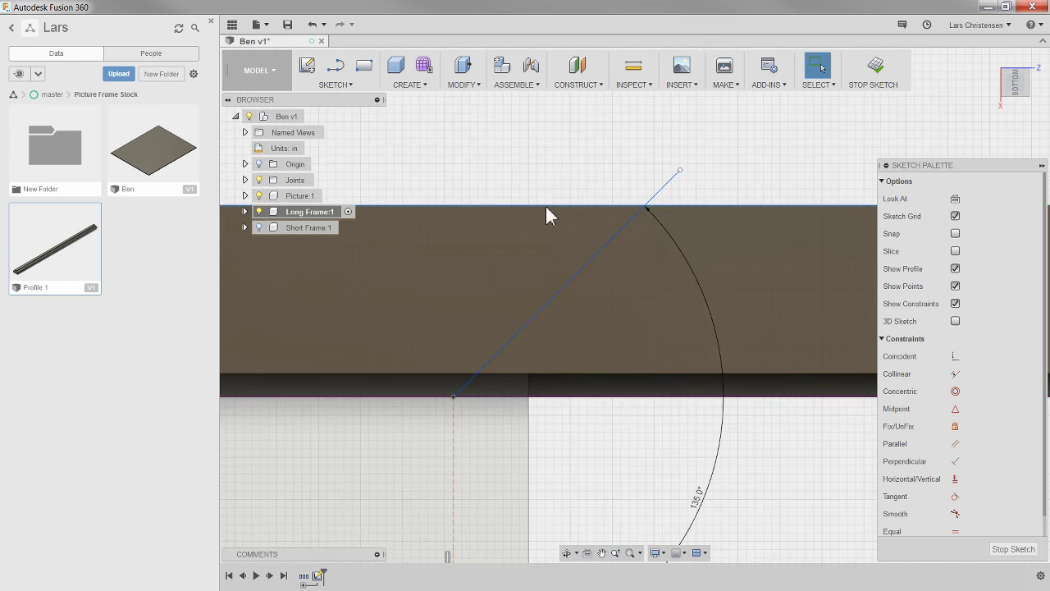
{"action": "left_click_drag", "start_coordinate": [452, 400], "coordinate": [421, 398]}
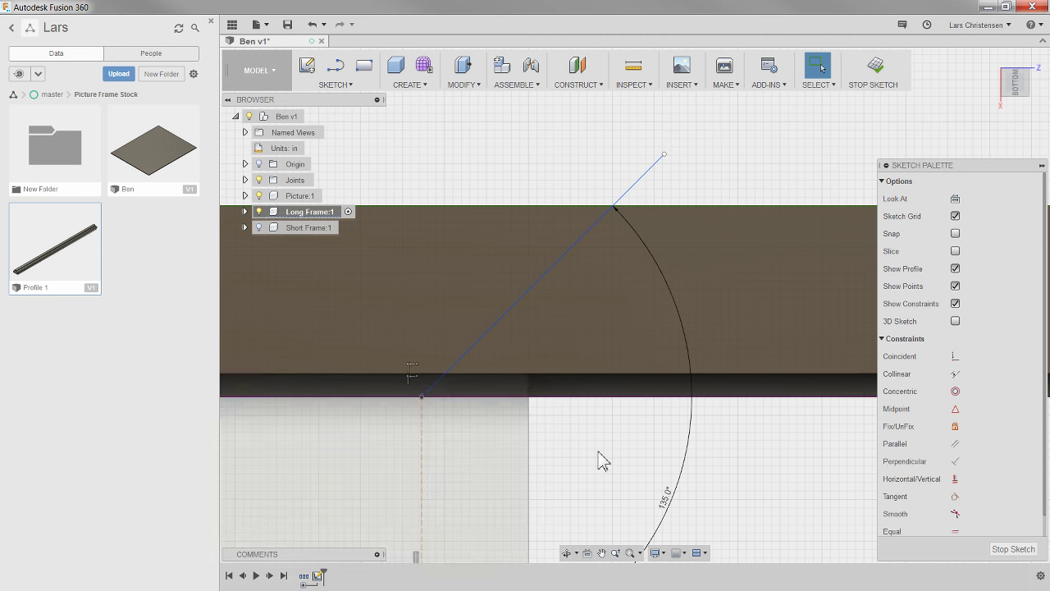
Make the diagonal line coincident with the point where the picture's side edge meets the frame's inner step.
{"action": "left_click", "coordinate": [438, 379]}
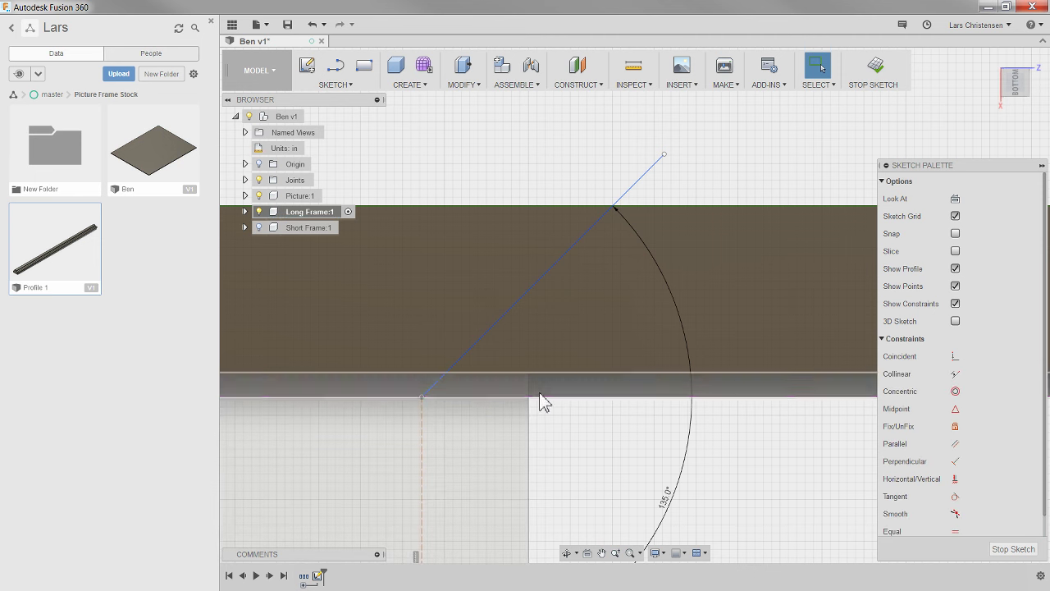
{"action": "left_click", "coordinate": [955, 356]}
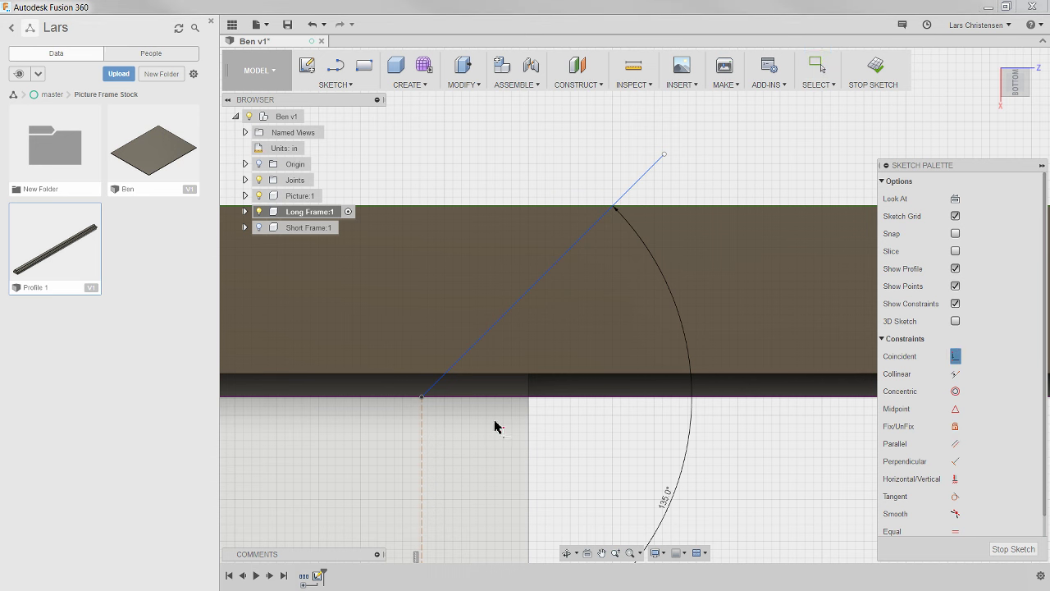
{"action": "left_click", "coordinate": [530, 382]}
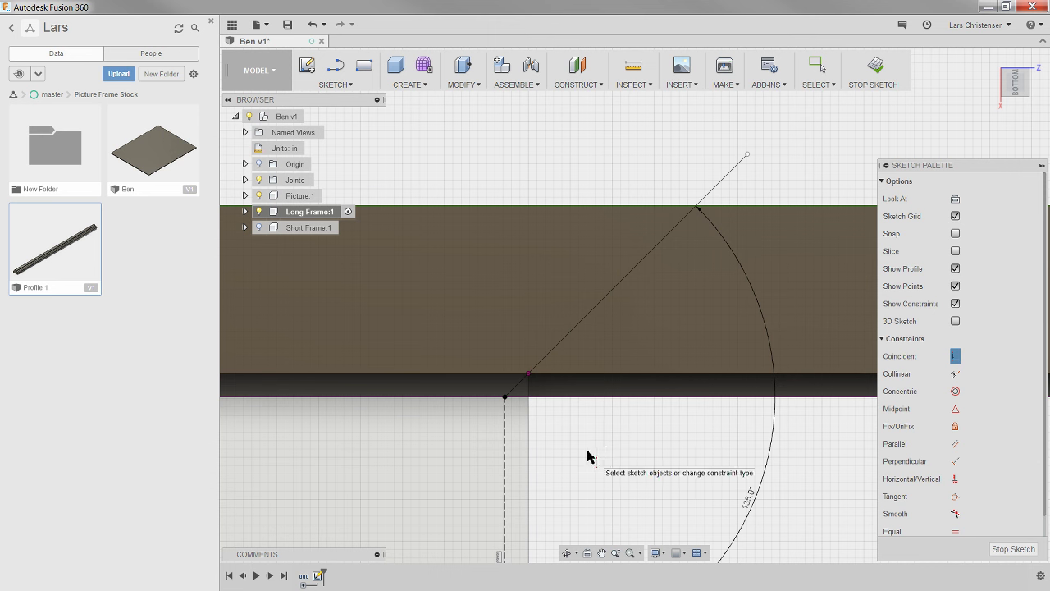
{"action": "key", "text": "Escape"}
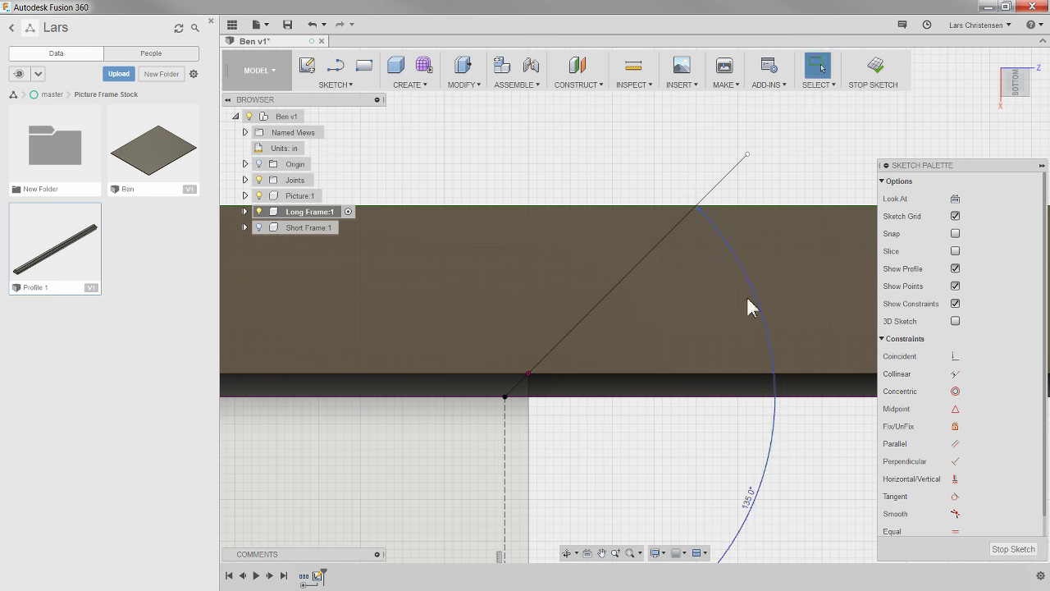
Shorten the diagonal line's outer end and make its endpoint coincident with the frame's outer edge.
{"action": "left_click_drag", "start_coordinate": [748, 153], "coordinate": [733, 171]}
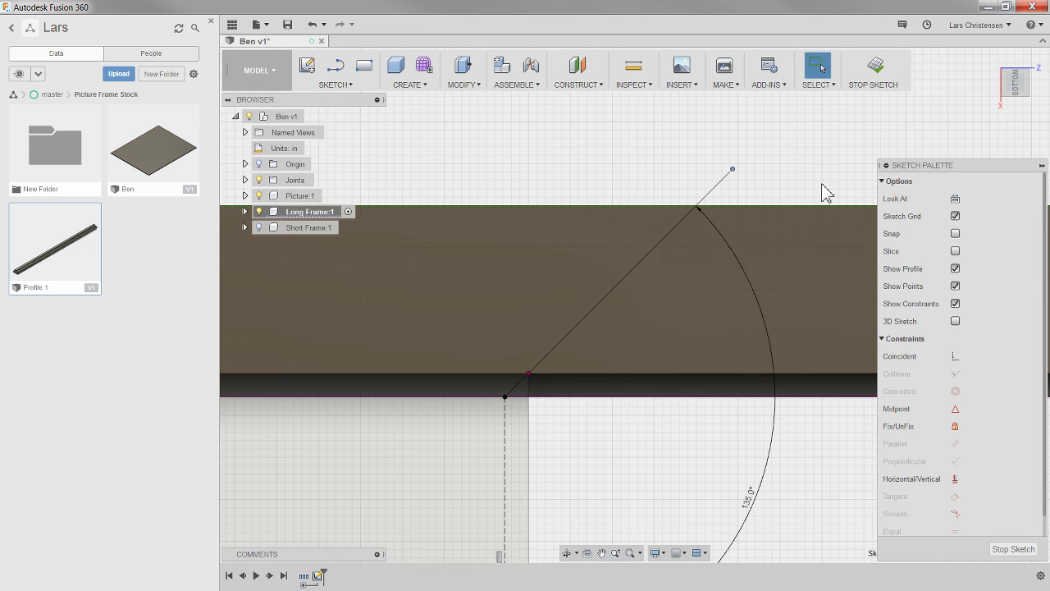
{"action": "left_click", "coordinate": [952, 356]}
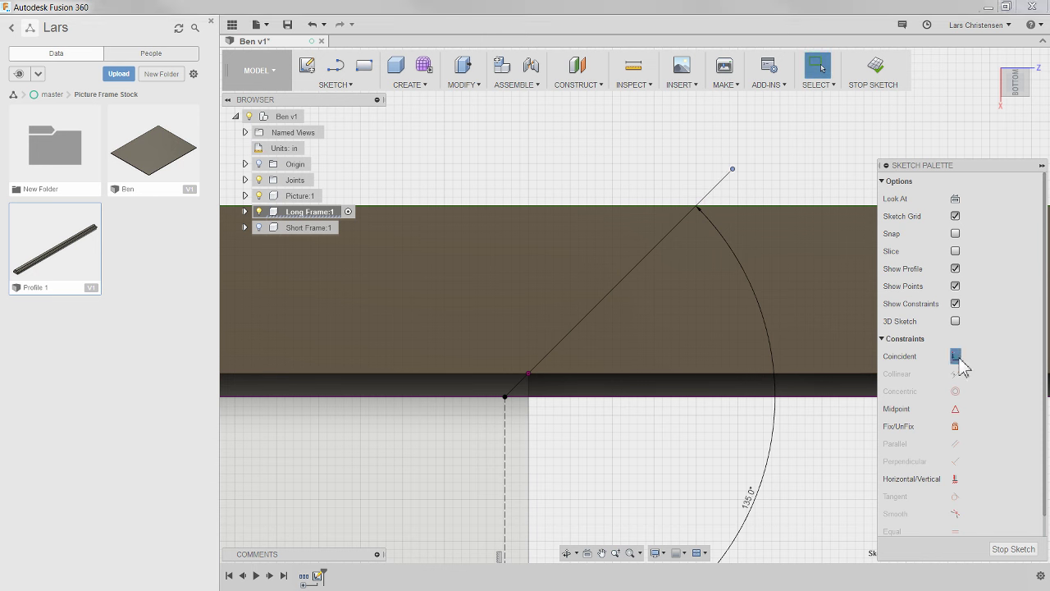
{"action": "left_click", "coordinate": [761, 206]}
{"action": "scroll", "coordinate": [413, 164], "scroll_direction": "down", "scroll_amount": 3}
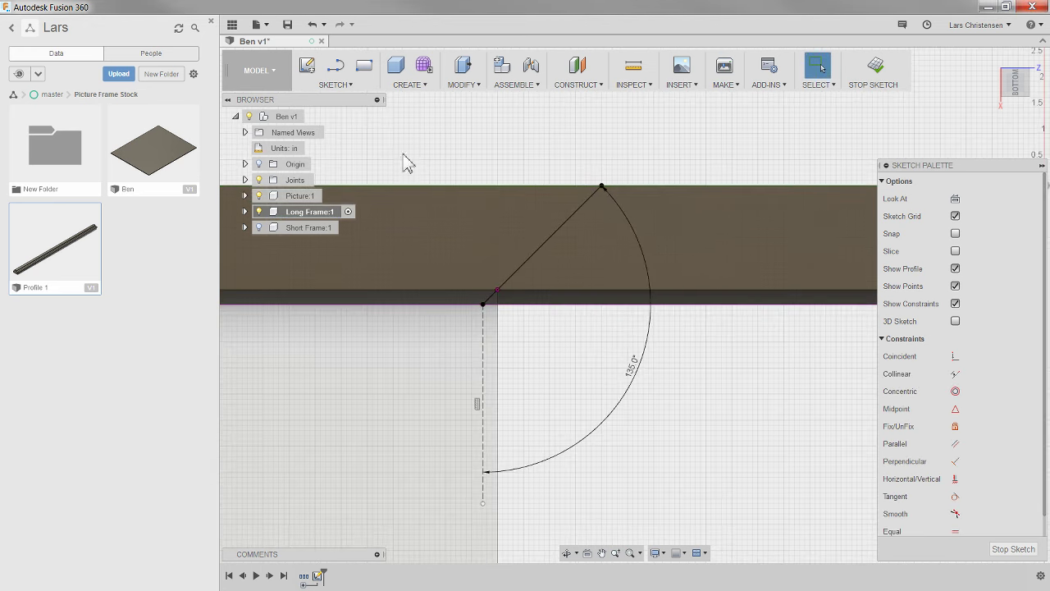
Project the edges at the Long Frame's free end into the sketch to bound the waste area beyond the diagonal line.
{"action": "scroll", "coordinate": [486, 295], "scroll_direction": "down", "scroll_amount": 2}
{"action": "scroll", "coordinate": [639, 180], "scroll_direction": "up", "scroll_amount": 1}
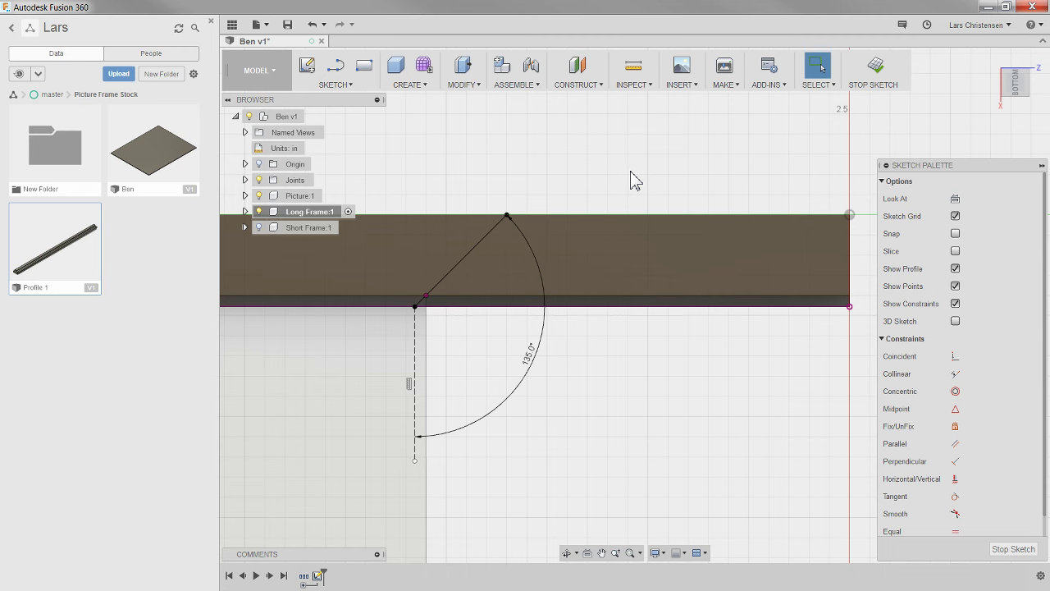
{"action": "key", "text": "p"}
{"action": "scroll", "coordinate": [394, 185], "scroll_direction": "down", "scroll_amount": 2}
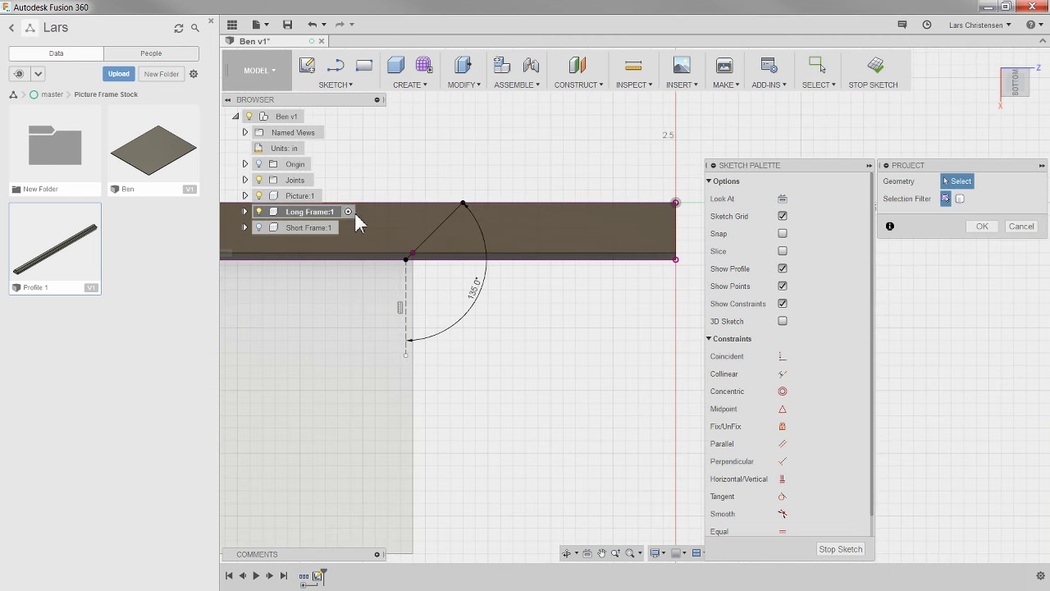
{"action": "scroll", "coordinate": [689, 246], "scroll_direction": "up", "scroll_amount": 3}
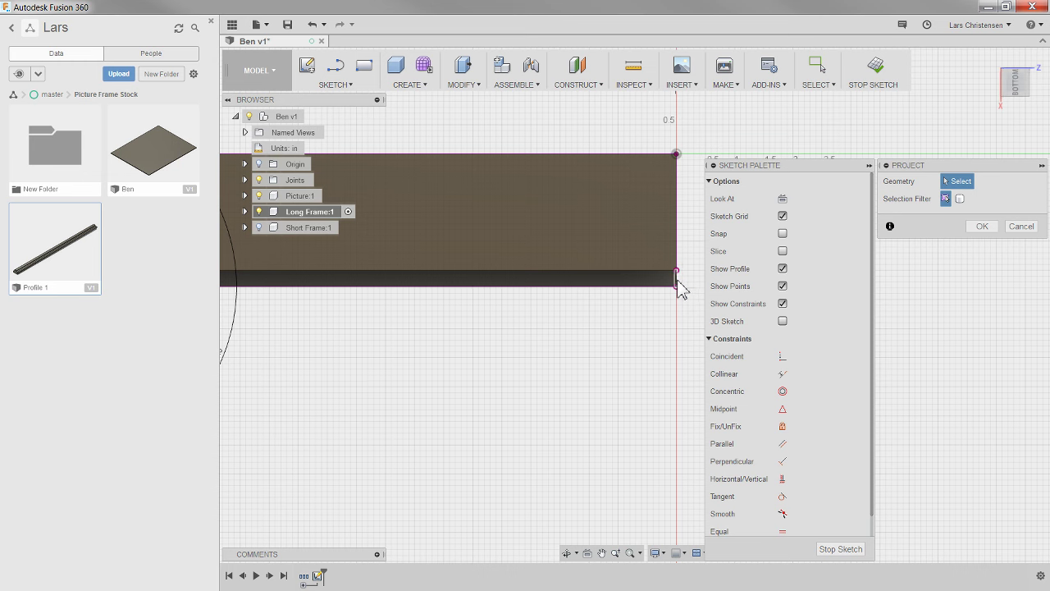
{"action": "scroll", "coordinate": [597, 373], "scroll_direction": "down", "scroll_amount": 2}
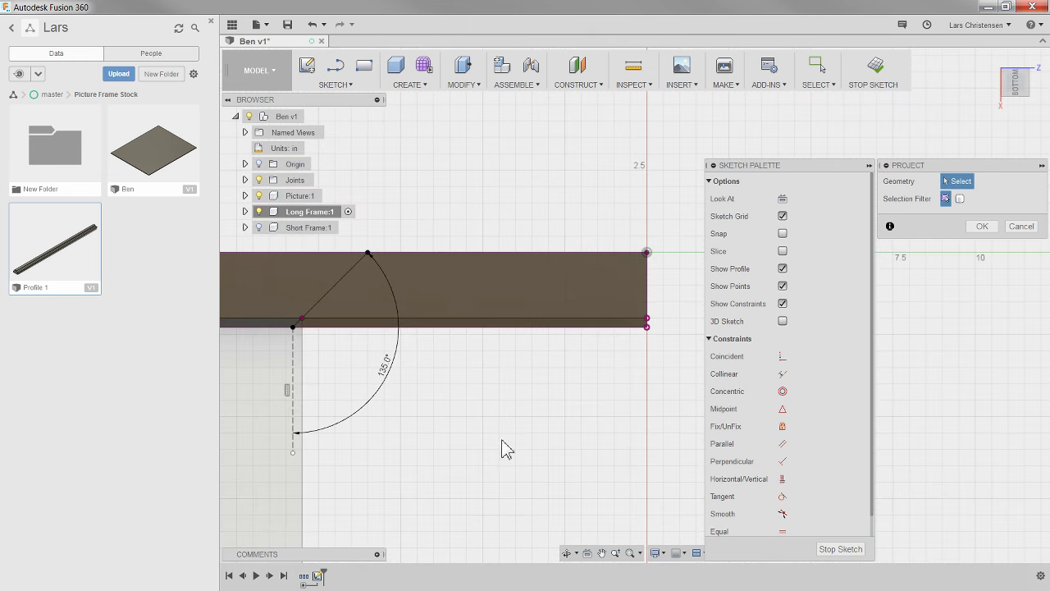
Extrude the two profiles beyond the diagonal line through the frame as a cut about 1.92 in deep.
{"action": "key", "text": "e"}
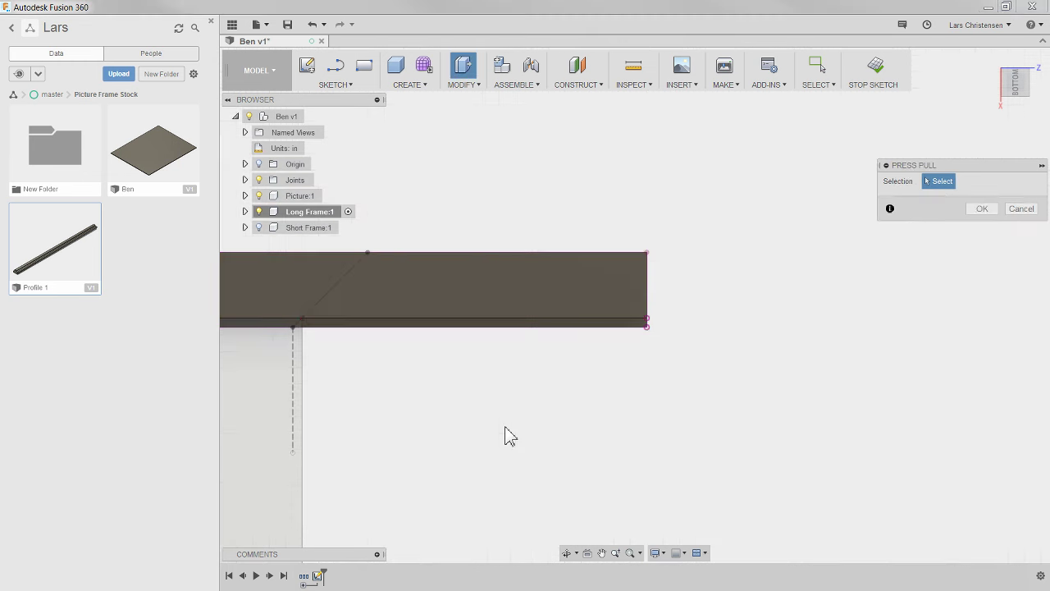
{"action": "left_click", "coordinate": [512, 281]}
{"action": "left_click", "coordinate": [506, 322]}
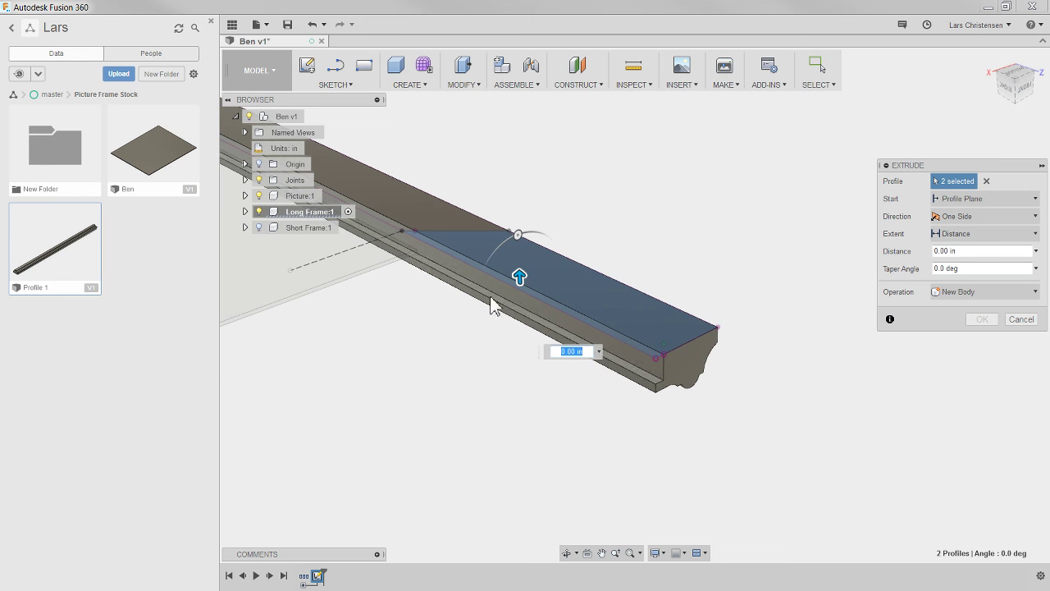
{"action": "left_click_drag", "start_coordinate": [520, 276], "coordinate": [523, 384]}
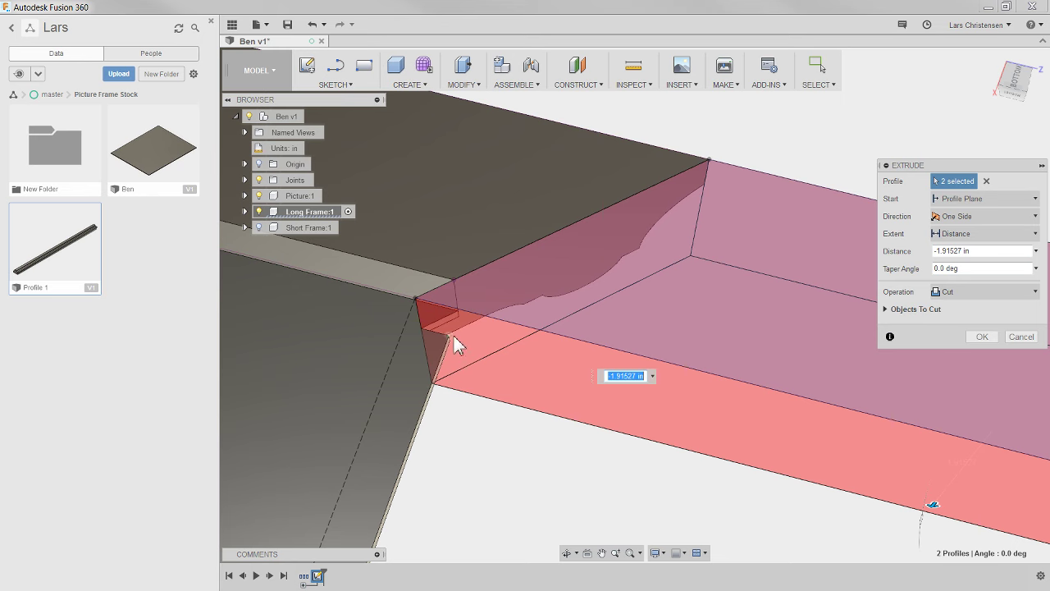
Toggle the Picture component's visibility to examine how the mitre cut preview affects it and the Long Frame.
{"action": "left_click", "coordinate": [310, 211]}
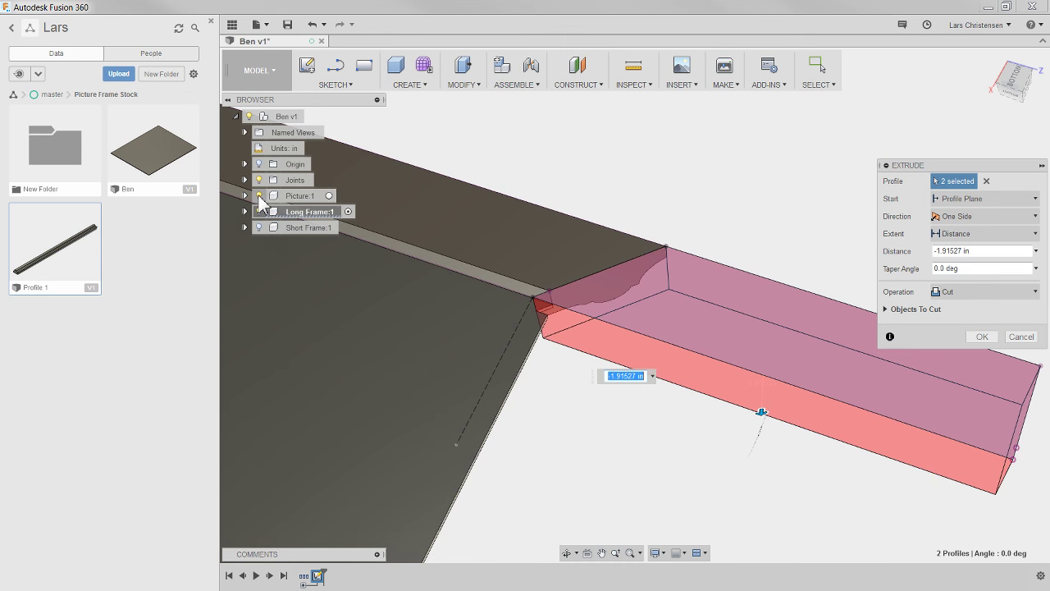
{"action": "left_click", "coordinate": [259, 195]}
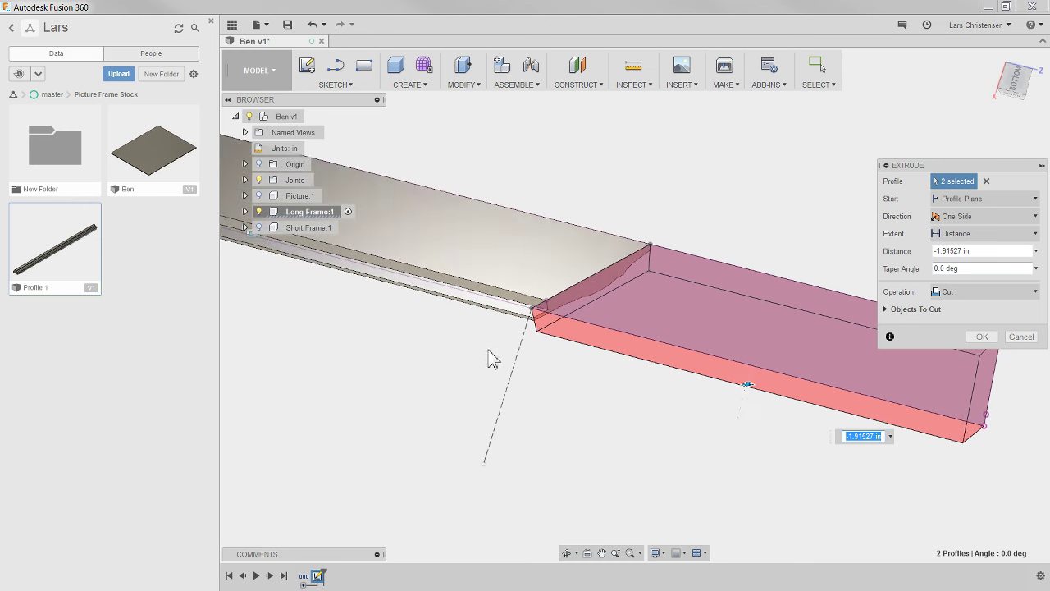
{"action": "middle_click_drag", "start_coordinate": [452, 379], "coordinate": [582, 420], "text": "shift"}
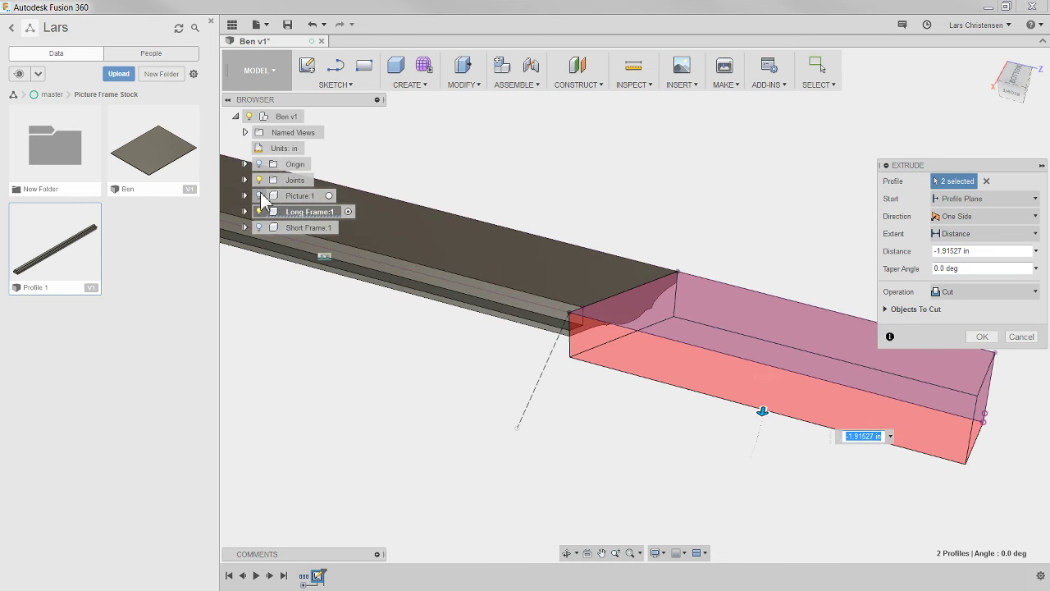
{"action": "left_click", "coordinate": [259, 196]}
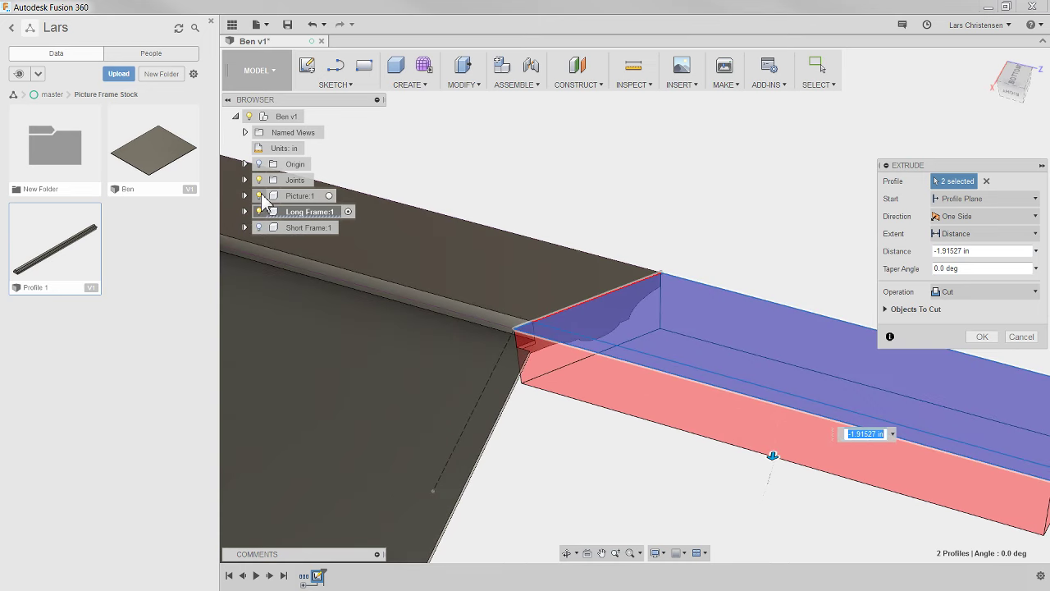
{"action": "left_click", "coordinate": [260, 196]}
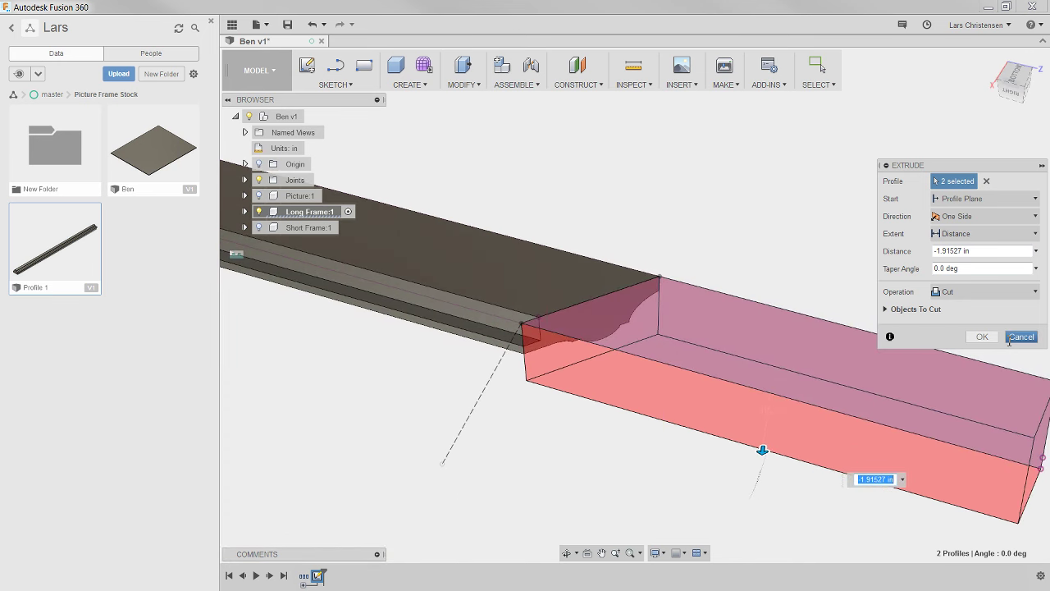
Complete the mitre cut at the Long Frame's end and display the Picture component again.
{"action": "left_click", "coordinate": [982, 336]}
{"action": "middle_click_drag", "start_coordinate": [993, 347], "coordinate": [845, 375], "text": "shift"}
{"action": "left_click", "coordinate": [259, 195]}
{"action": "scroll", "coordinate": [682, 340], "scroll_direction": "up", "scroll_amount": 3}
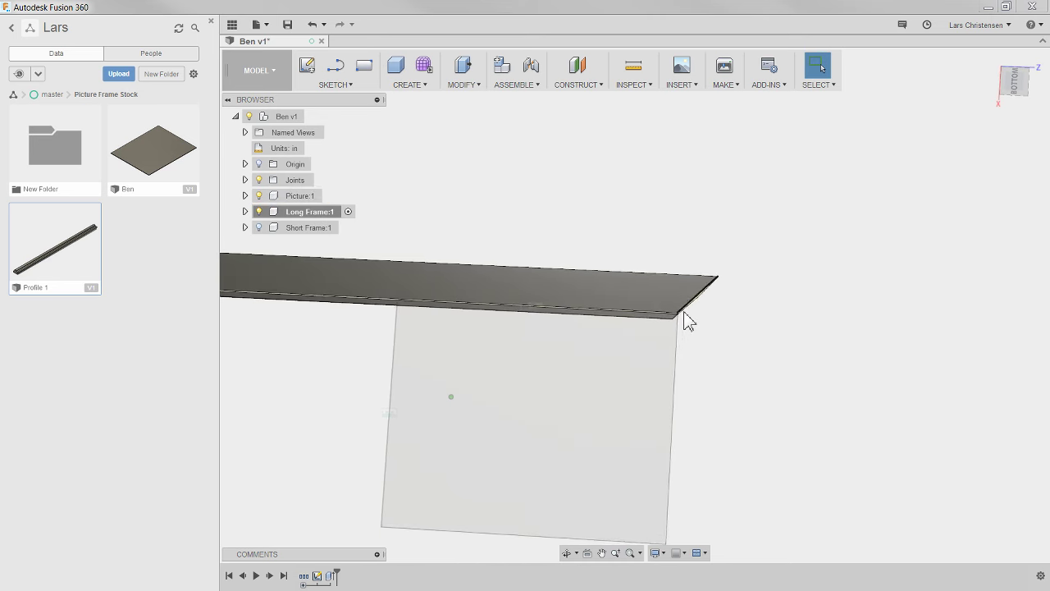
Display the assembly's origin planes and close the data panel to enlarge the modelling area.
{"action": "middle_click_drag", "start_coordinate": [693, 358], "coordinate": [768, 489], "text": "shift"}
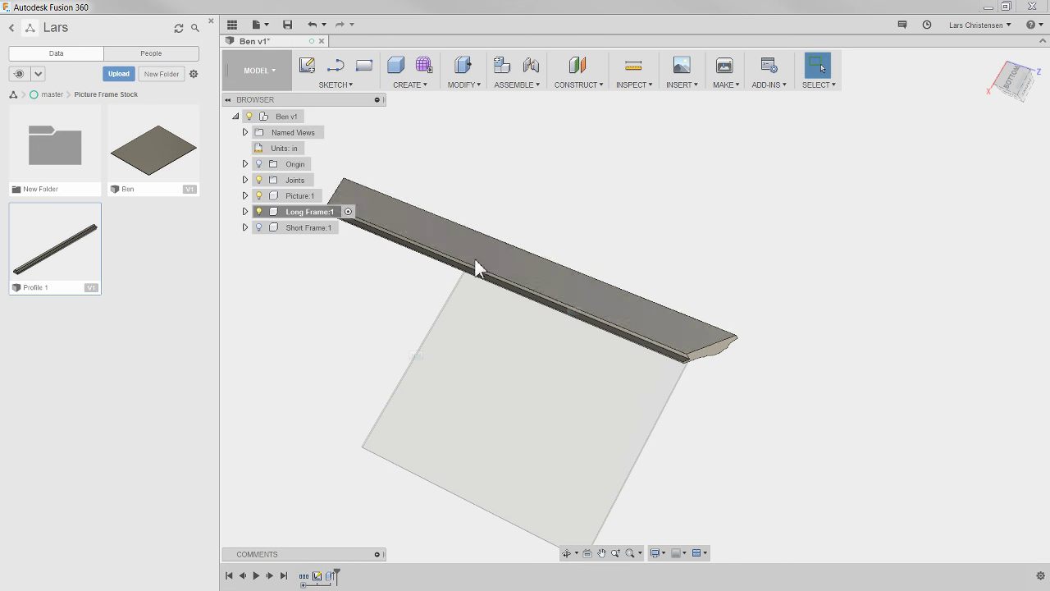
{"action": "middle_click_drag", "start_coordinate": [693, 279], "coordinate": [199, 248], "text": "shift"}
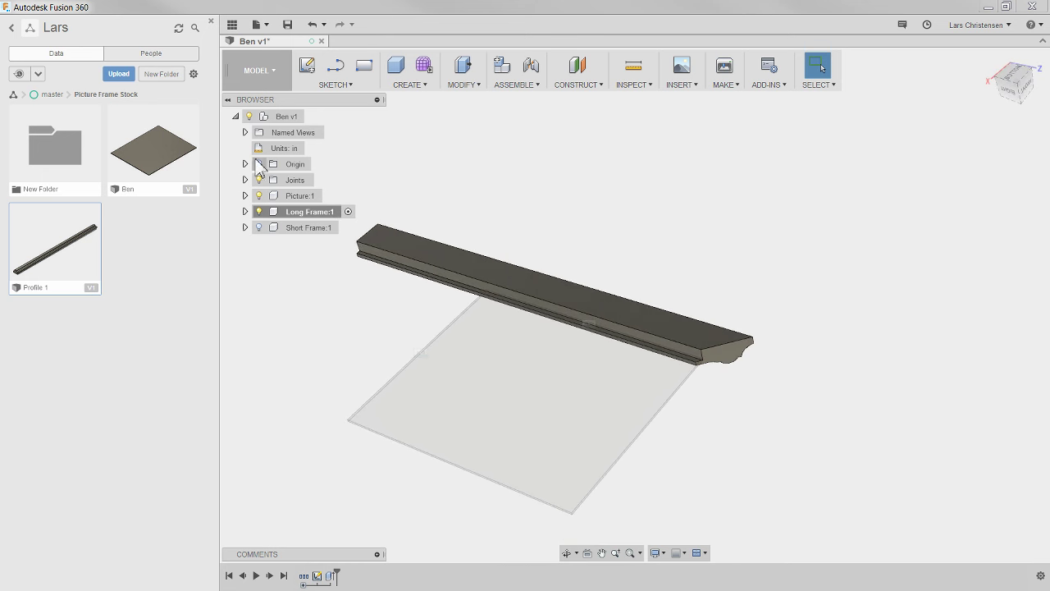
{"action": "middle_click_drag", "start_coordinate": [283, 221], "coordinate": [494, 386], "text": "shift"}
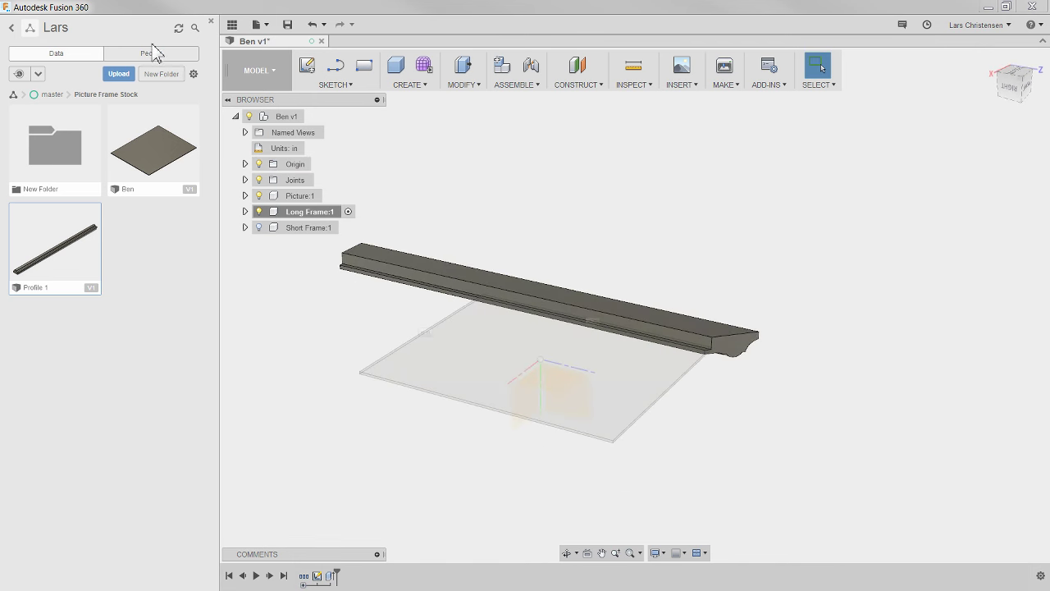
{"action": "left_click", "coordinate": [231, 25]}
{"action": "middle_click_drag", "start_coordinate": [418, 431], "coordinate": [225, 301], "text": "shift"}
Mirror the mitre cut feature across the central origin plane to the Long Frame's opposite end.
{"action": "left_click", "coordinate": [194, 87]}
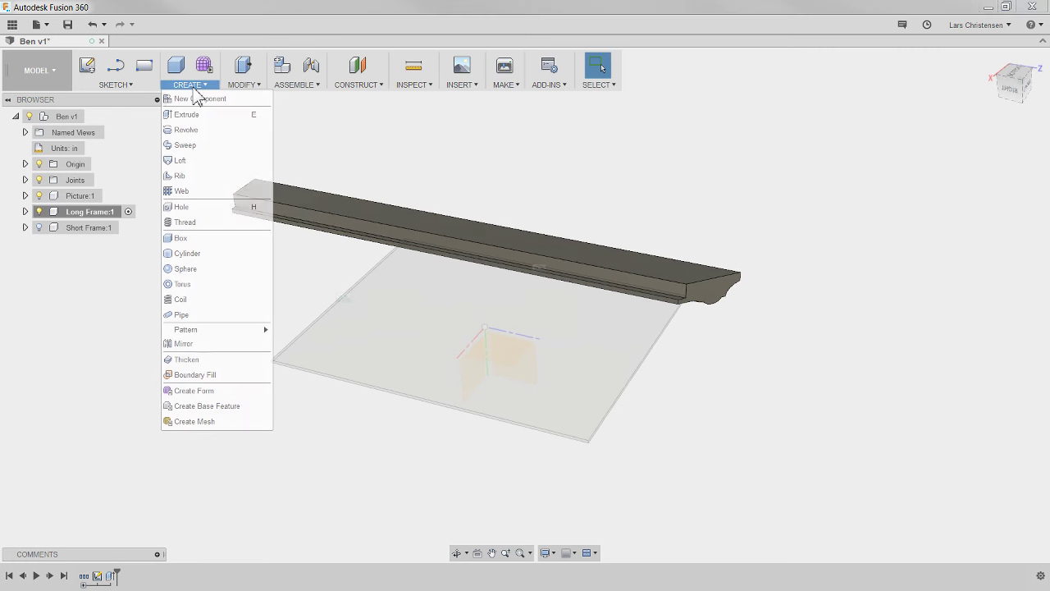
{"action": "left_click", "coordinate": [192, 344]}
{"action": "left_click", "coordinate": [989, 181]}
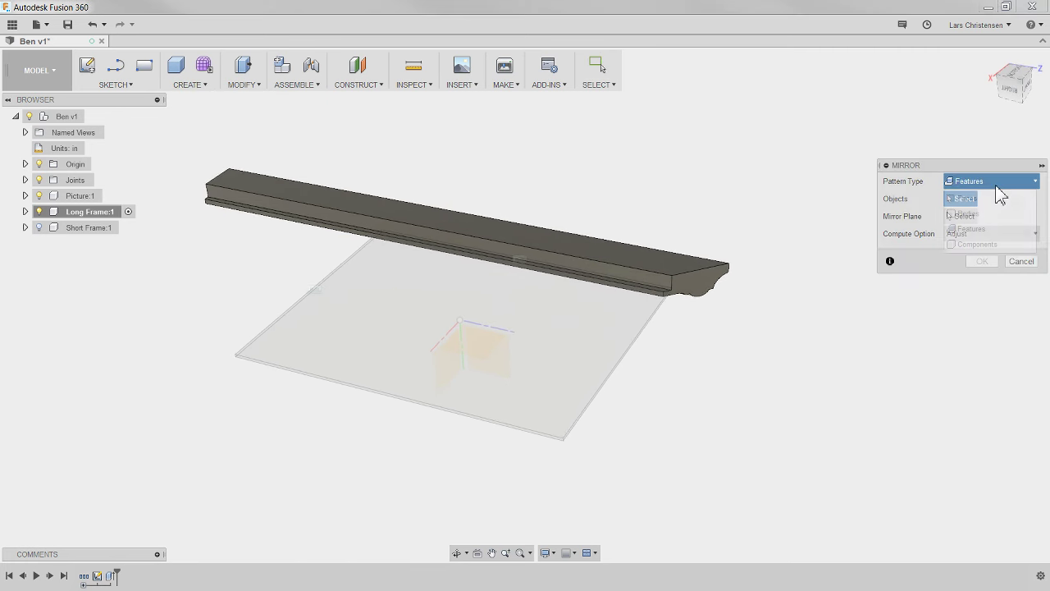
{"action": "left_click", "coordinate": [988, 229]}
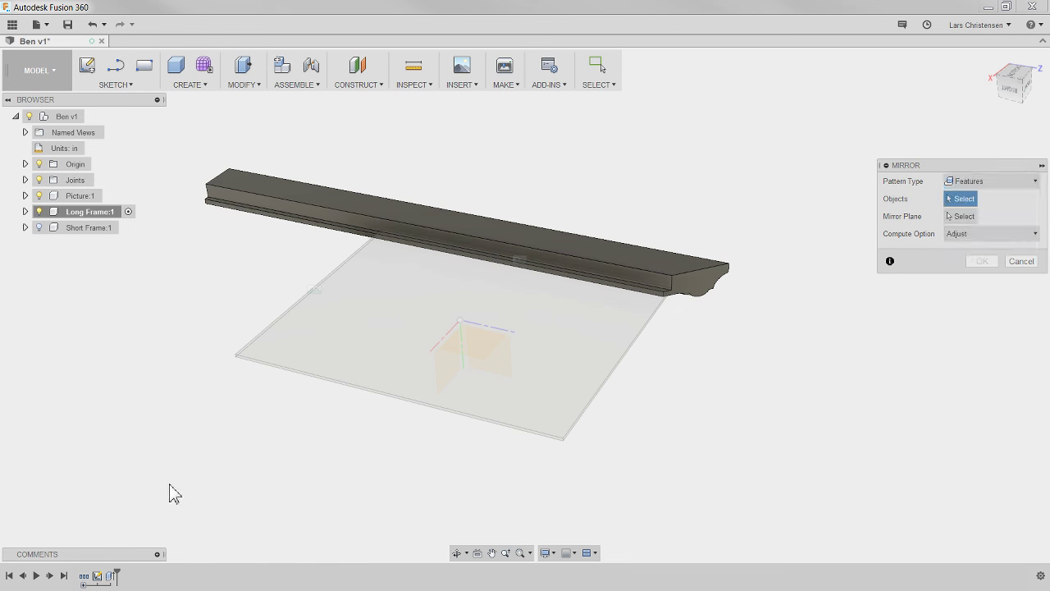
{"action": "left_click", "coordinate": [111, 577]}
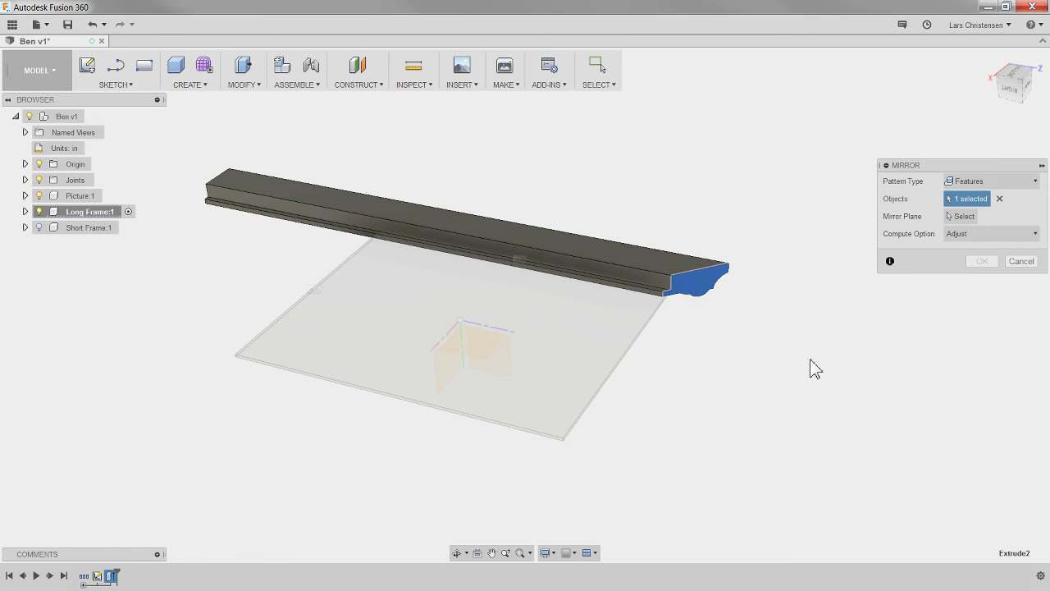
{"action": "left_click", "coordinate": [960, 217]}
{"action": "middle_click_drag", "start_coordinate": [870, 369], "coordinate": [553, 473], "text": "shift"}
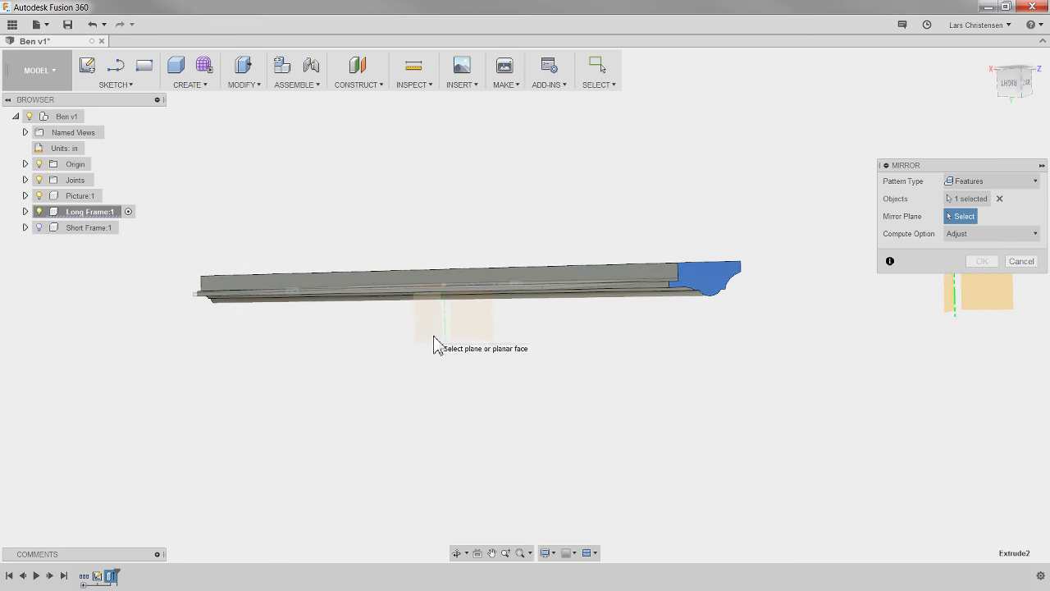
{"action": "middle_click_drag", "start_coordinate": [523, 407], "coordinate": [552, 296], "text": "shift"}
{"action": "left_click", "coordinate": [982, 261]}
{"action": "middle_click_drag", "start_coordinate": [647, 298], "coordinate": [736, 351], "text": "shift"}
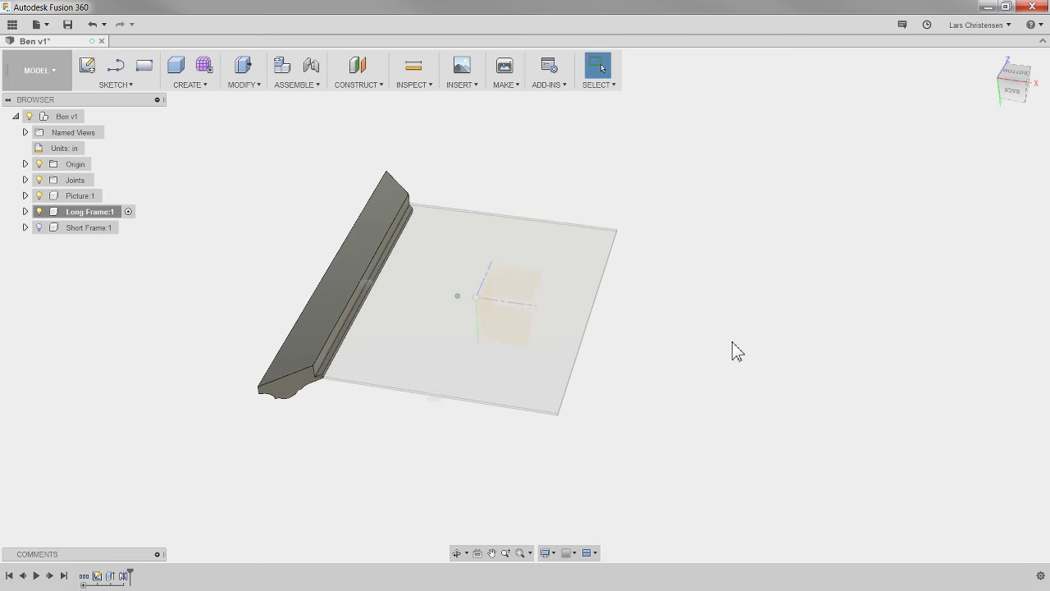
Display and activate the Short Frame component, and hide the Long Frame component.
{"action": "left_click", "coordinate": [39, 227]}
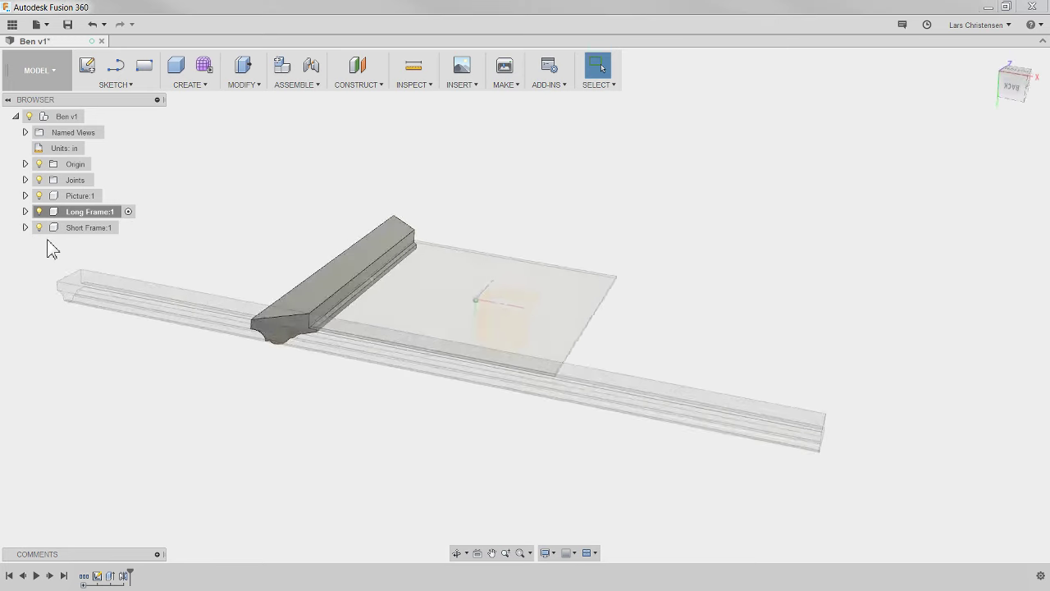
{"action": "middle_click_drag", "start_coordinate": [50, 248], "coordinate": [93, 230], "text": "shift"}
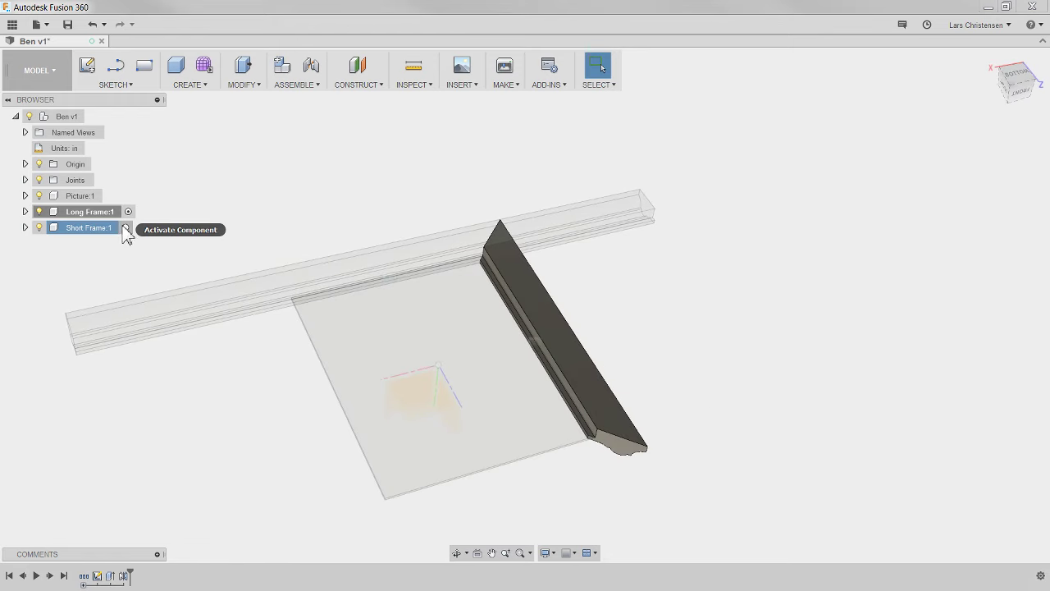
{"action": "left_click", "coordinate": [127, 228]}
{"action": "middle_click_drag", "start_coordinate": [321, 313], "coordinate": [99, 270], "text": "shift"}
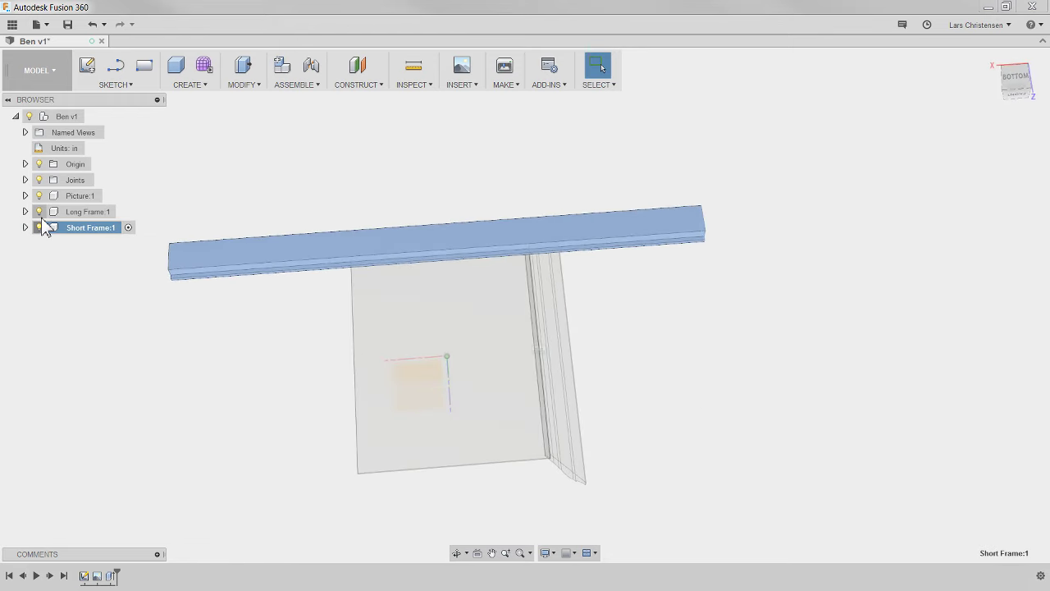
{"action": "left_click", "coordinate": [38, 211]}
{"action": "middle_click_drag", "start_coordinate": [182, 344], "coordinate": [562, 237], "text": "shift"}
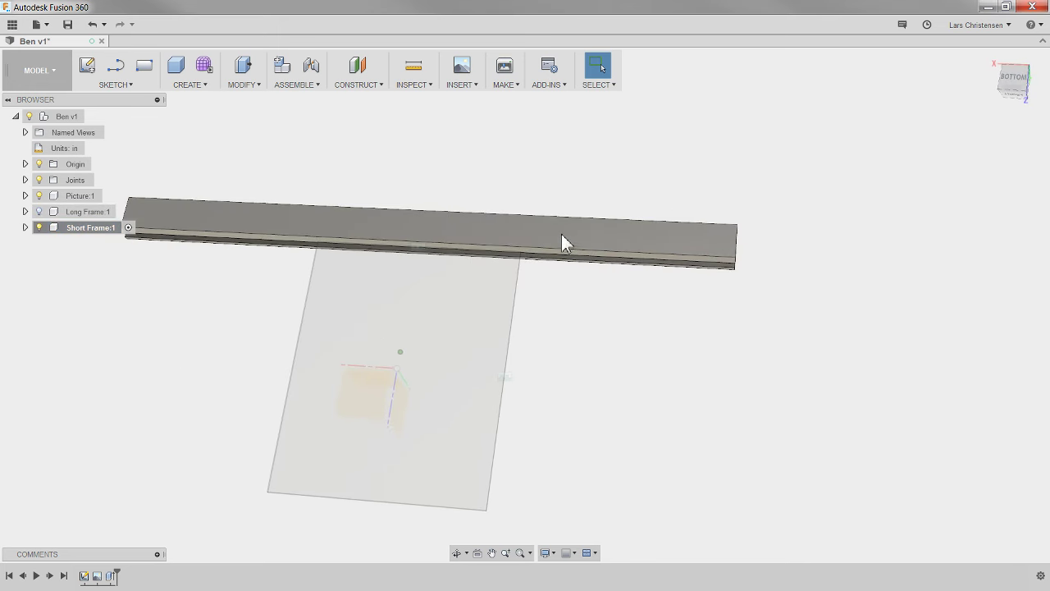
Start a sketch on the Short Frame's flat back face with the frame oriented horizontally.
{"action": "right_click", "coordinate": [563, 237]}
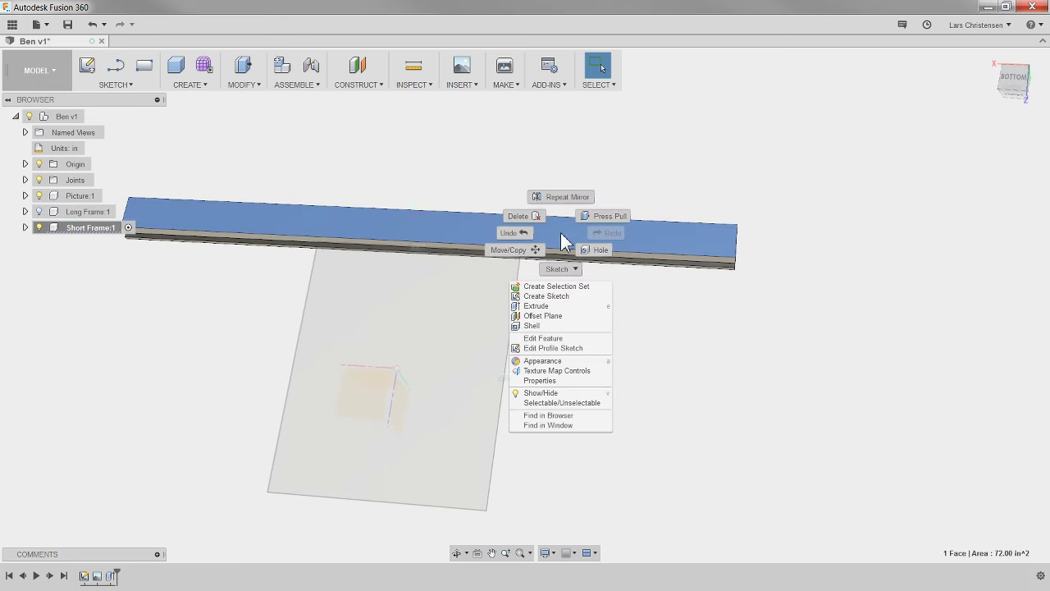
{"action": "left_click", "coordinate": [555, 297]}
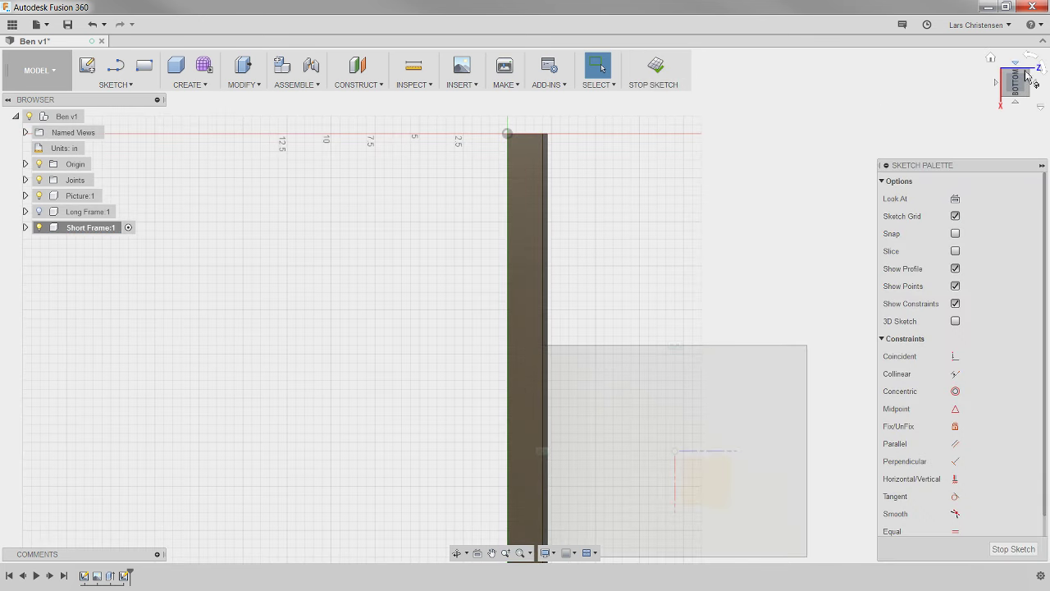
{"action": "left_click", "coordinate": [1039, 72]}
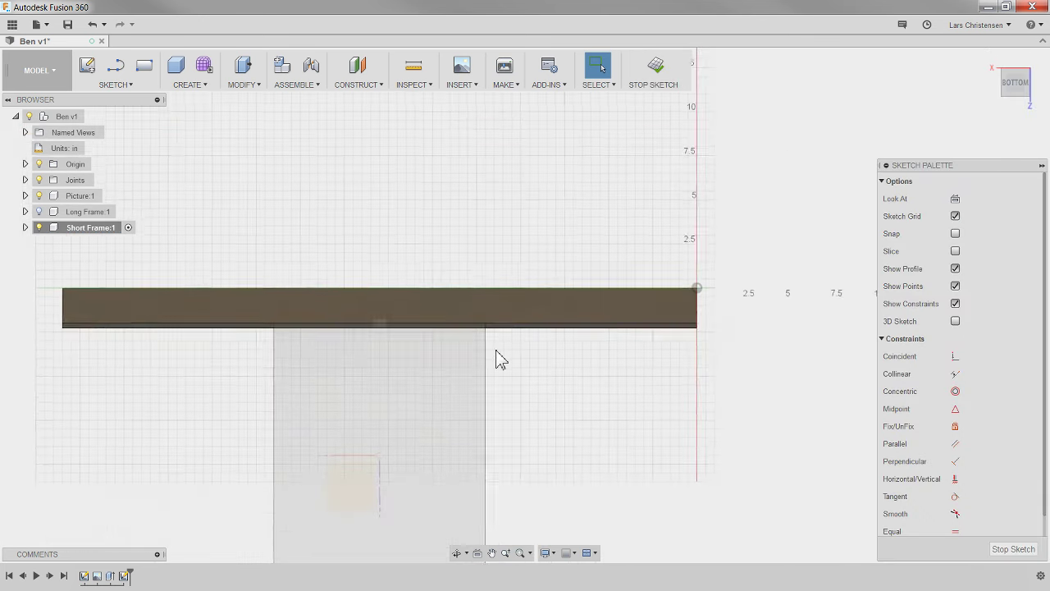
Sketch a diagonal line about 3.29 in long at 135° across the Short Frame, starting from its inner edge near the Picture's corner.
{"action": "scroll", "coordinate": [497, 345], "scroll_direction": "up", "scroll_amount": 8}
{"action": "scroll", "coordinate": [491, 361], "scroll_direction": "up", "scroll_amount": 1}
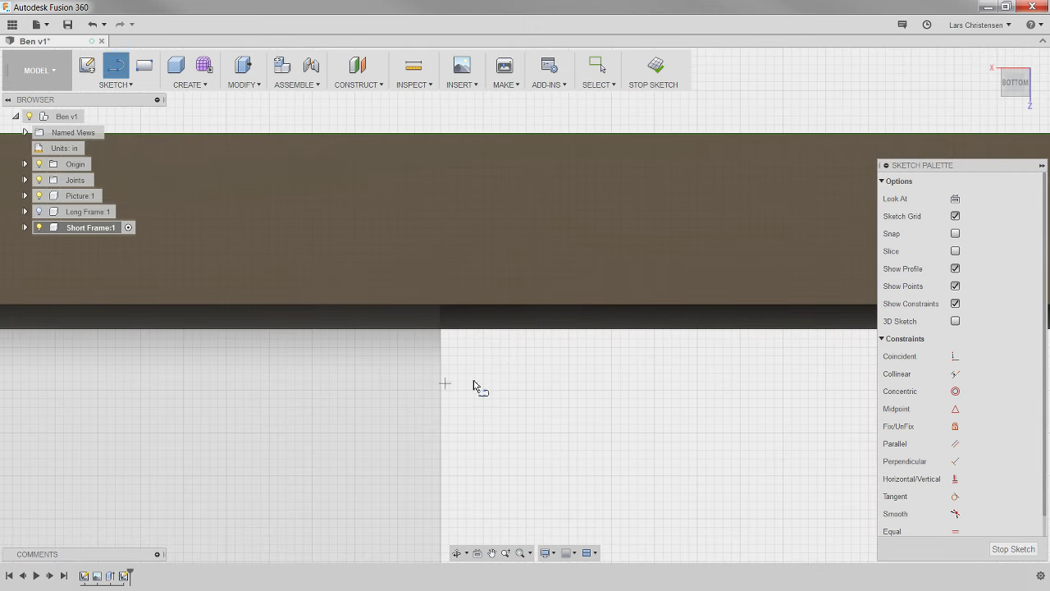
{"action": "left_click", "coordinate": [383, 329]}
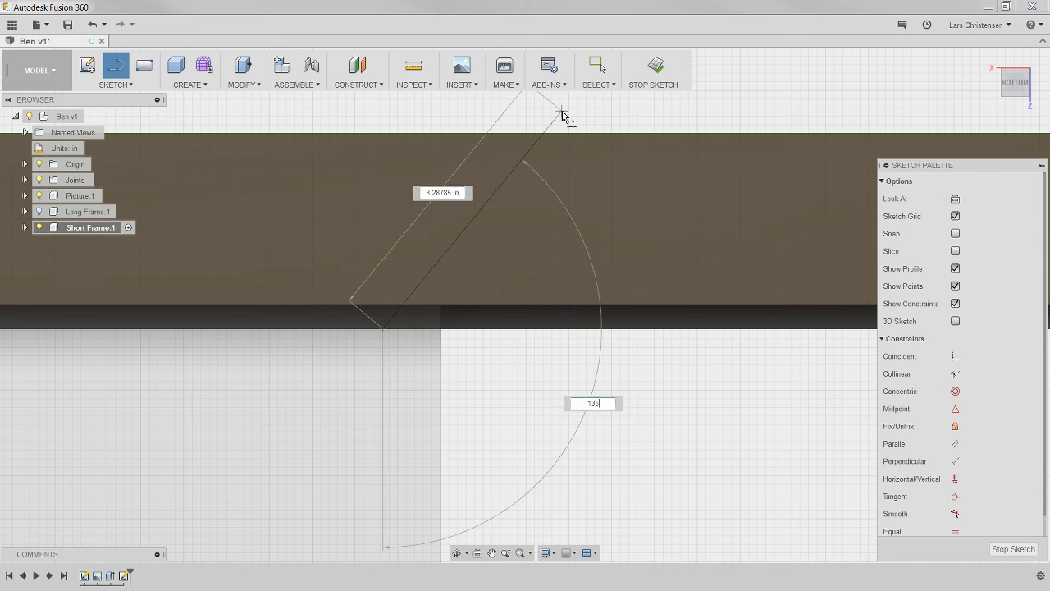
{"action": "type", "text": "."}
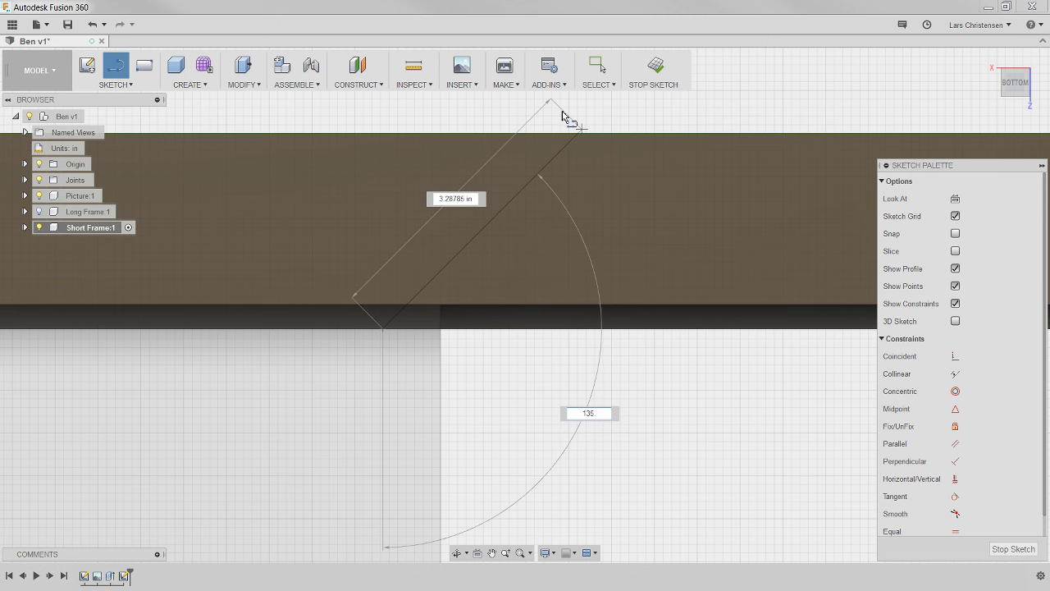
{"action": "key", "text": "Return"}
{"action": "key", "text": "Escape"}
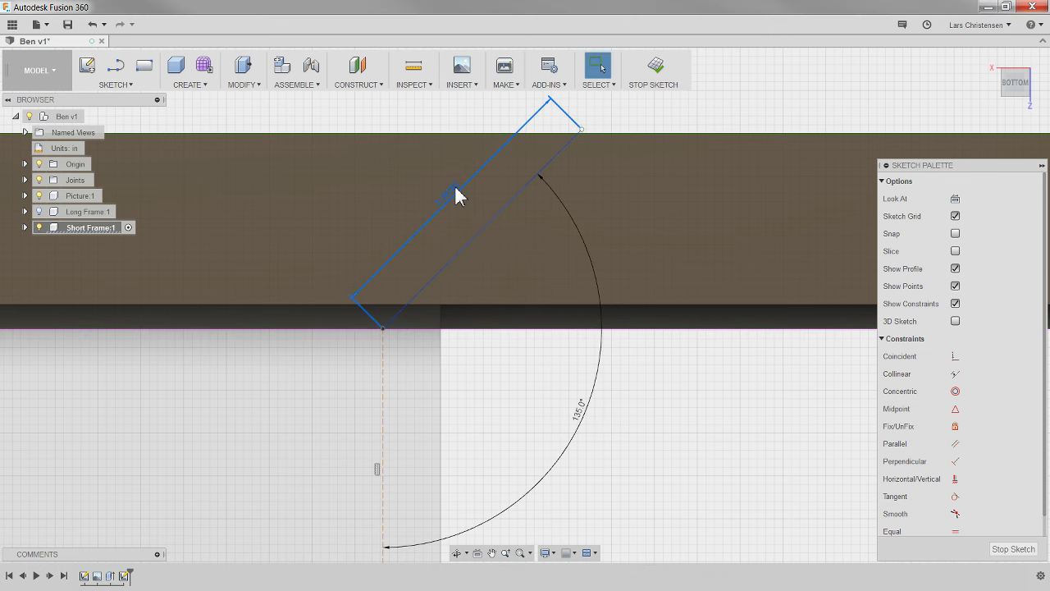
Remove the diagonal line's length dimension and constrain the line coincident with the Picture's corner and its free end to the frame's outer edge.
{"action": "scroll", "coordinate": [562, 144], "scroll_direction": "up", "scroll_amount": 2}
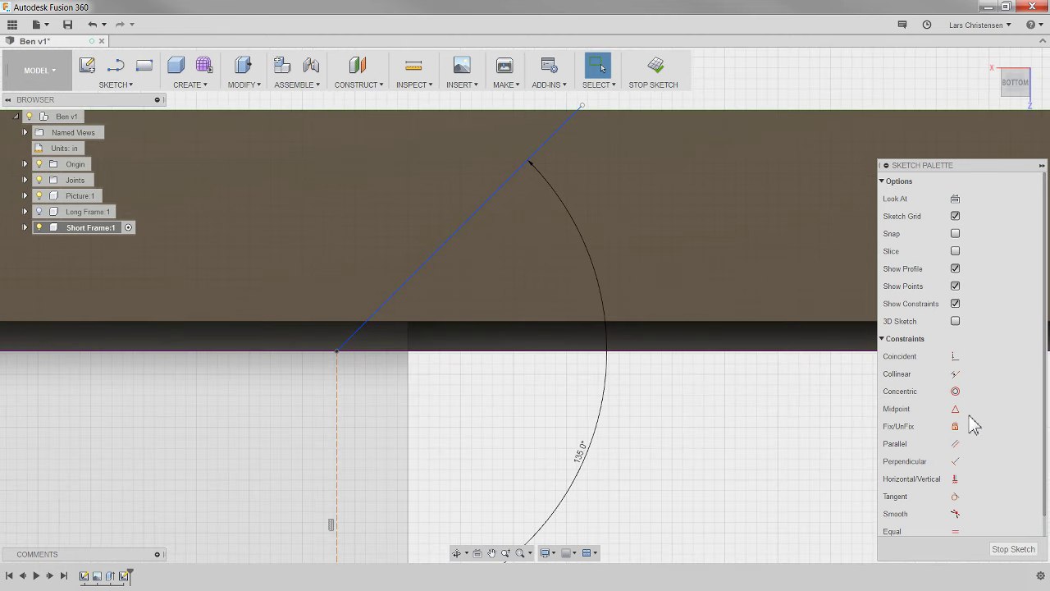
{"action": "left_click", "coordinate": [955, 359]}
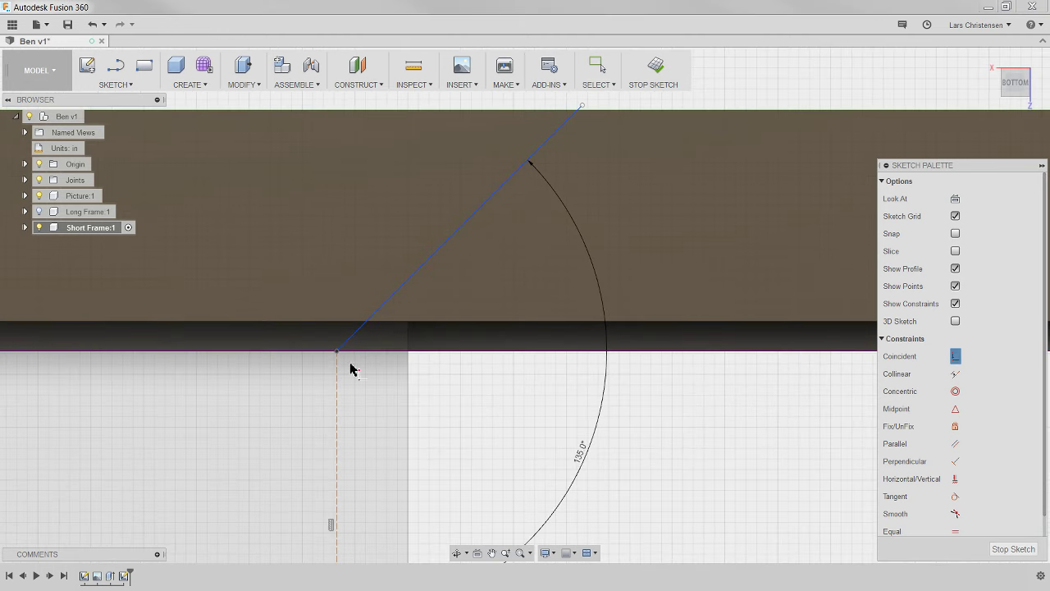
{"action": "left_click", "coordinate": [387, 302]}
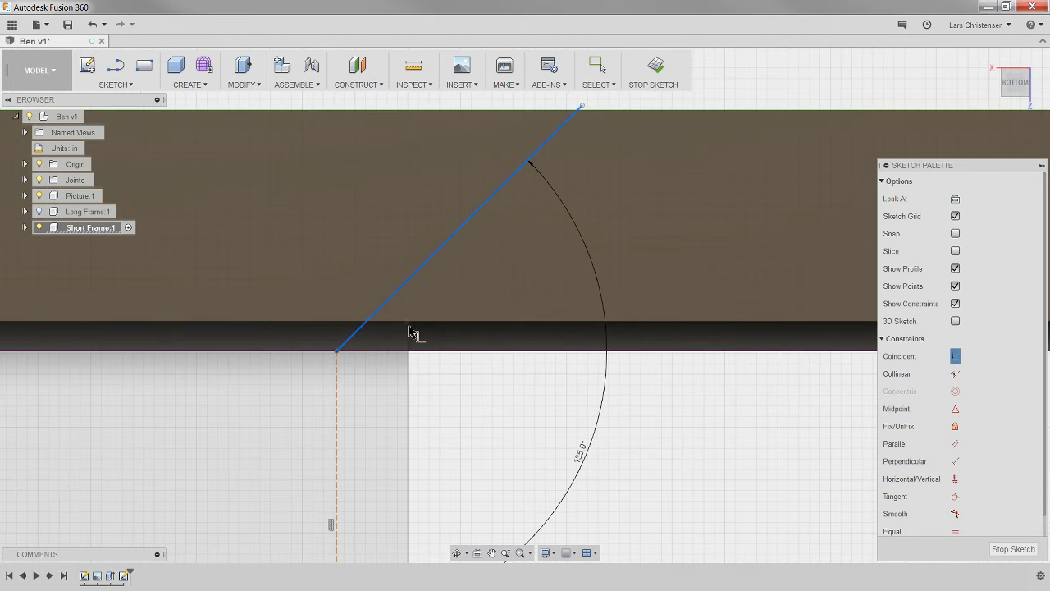
{"action": "left_click", "coordinate": [409, 325]}
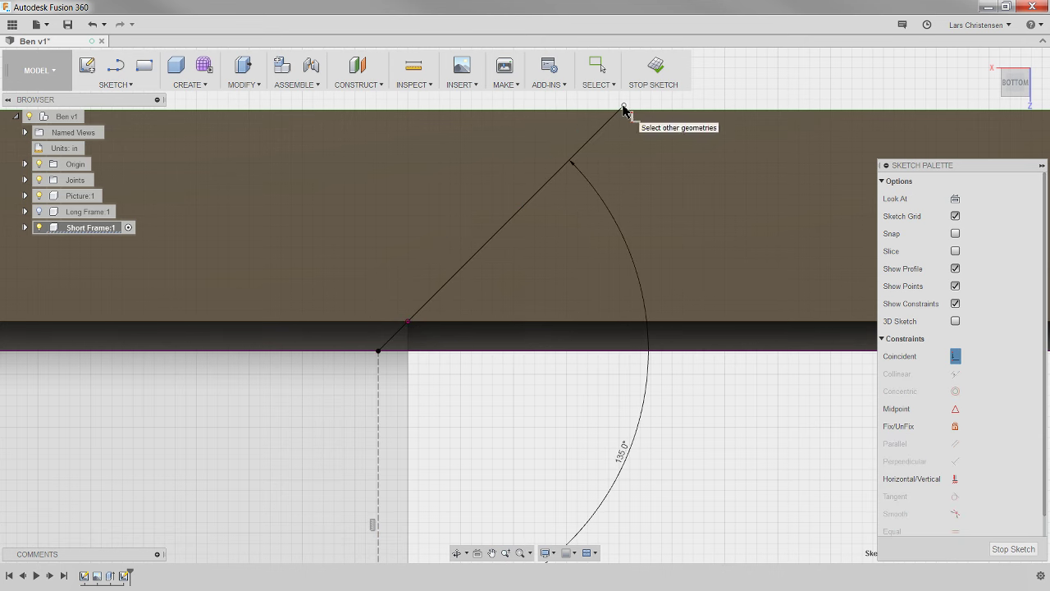
{"action": "scroll", "coordinate": [368, 281], "scroll_direction": "down", "scroll_amount": 5}
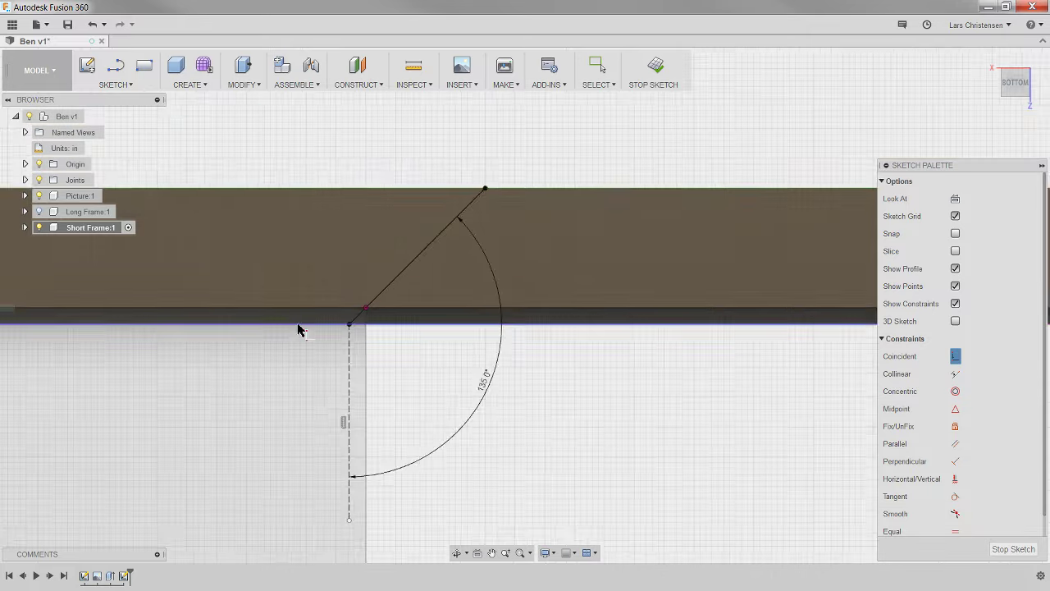
Project the outer and end edges of the Short Frame into the sketch to enclose the waste area beyond the diagonal line.
{"action": "key", "text": "p"}
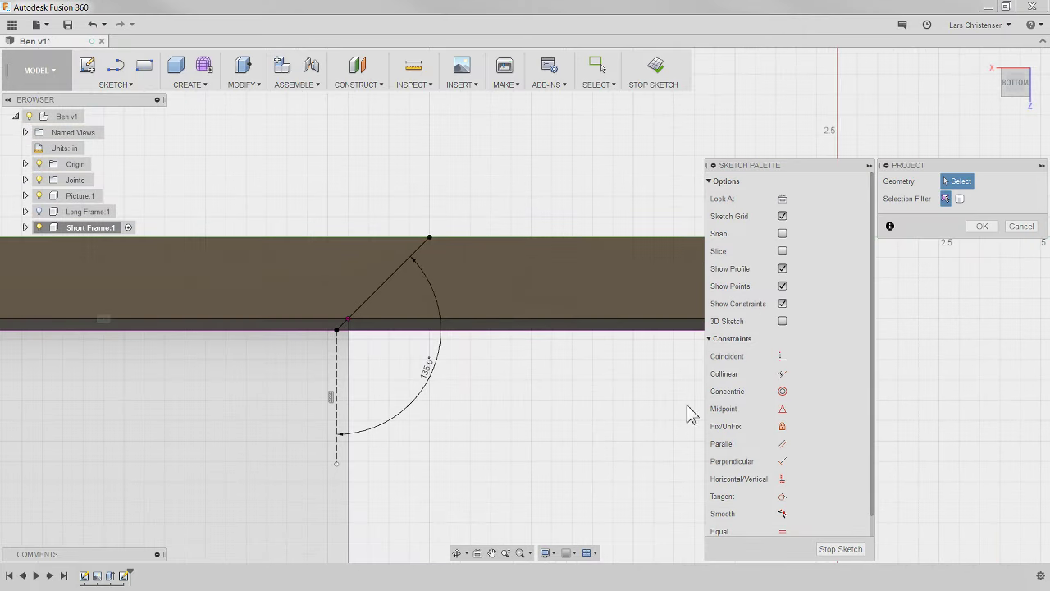
{"action": "scroll", "coordinate": [429, 287], "scroll_direction": "down", "scroll_amount": 2}
{"action": "scroll", "coordinate": [565, 219], "scroll_direction": "up", "scroll_amount": 3}
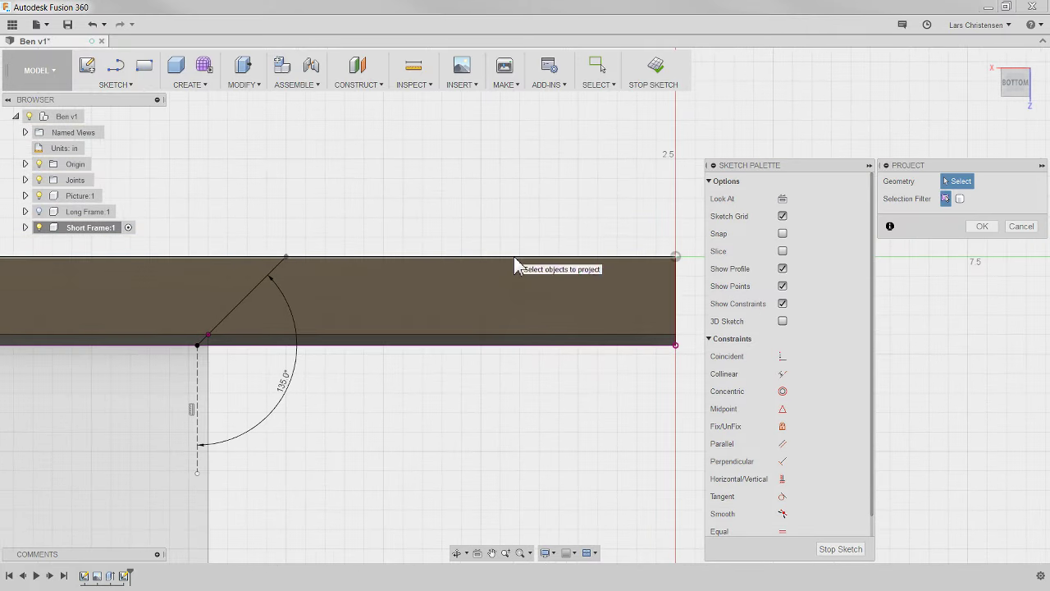
{"action": "left_click", "coordinate": [515, 257]}
{"action": "scroll", "coordinate": [685, 361], "scroll_direction": "up", "scroll_amount": 3}
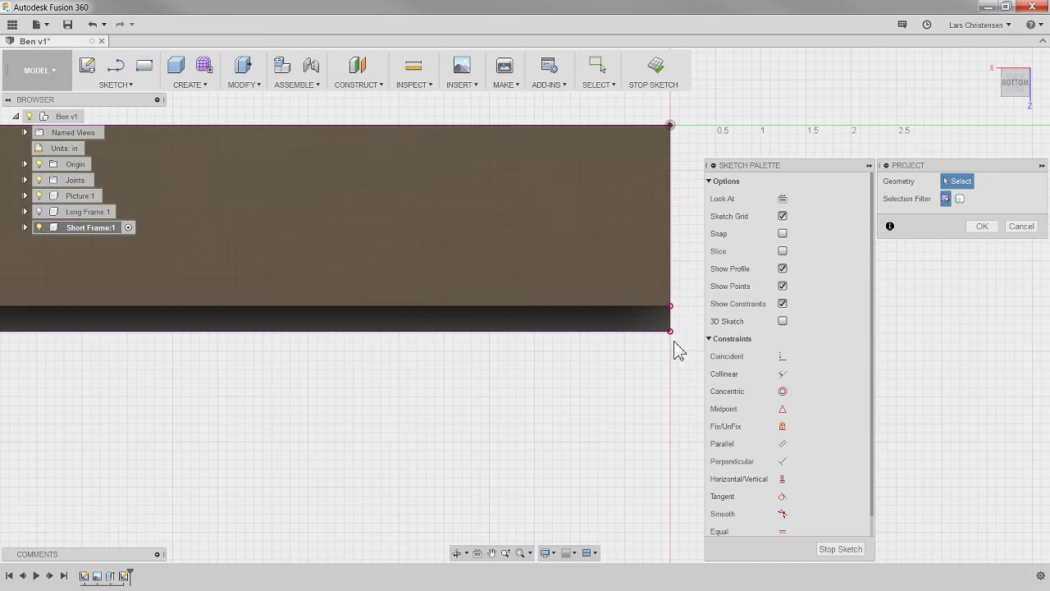
{"action": "scroll", "coordinate": [671, 325], "scroll_direction": "down", "scroll_amount": 3}
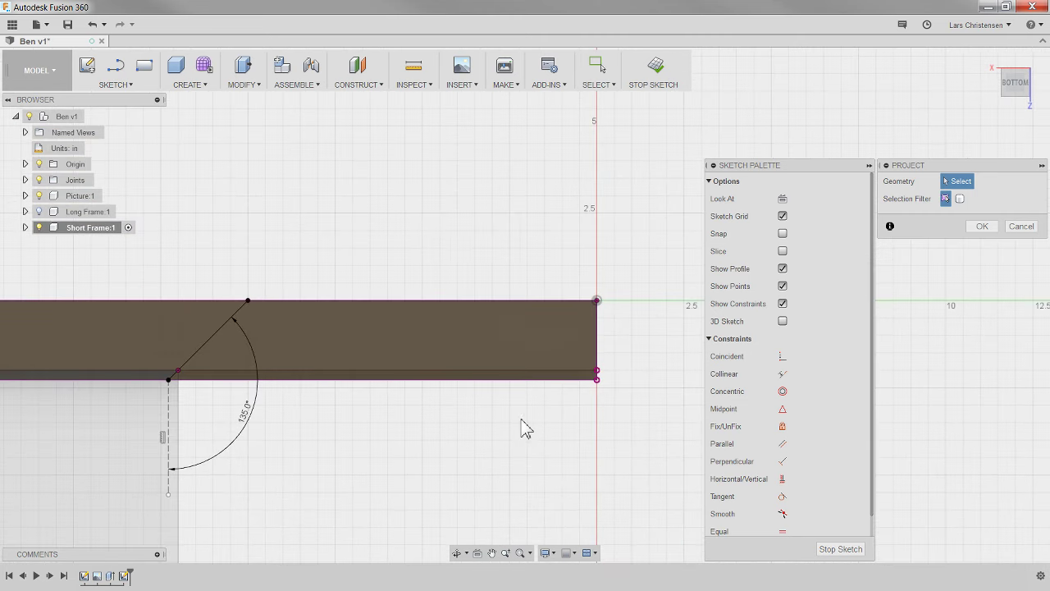
Extrude the two profiles beyond the diagonal line as a cut about 3.09 in deep through the Short Frame, with the Picture component hidden.
{"action": "key", "text": "q"}
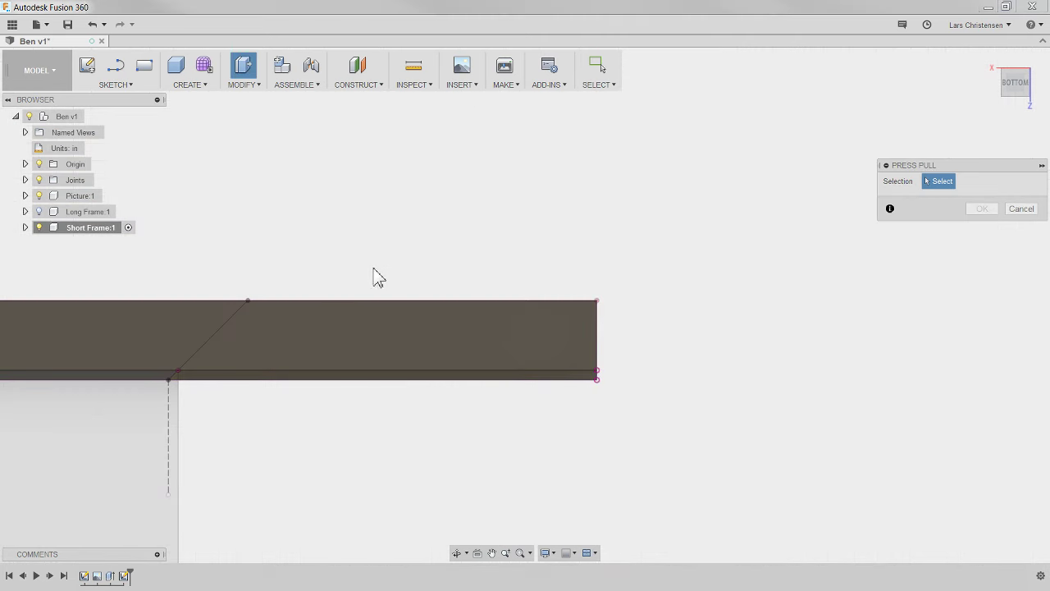
{"action": "left_click", "coordinate": [338, 327]}
{"action": "left_click", "coordinate": [325, 380]}
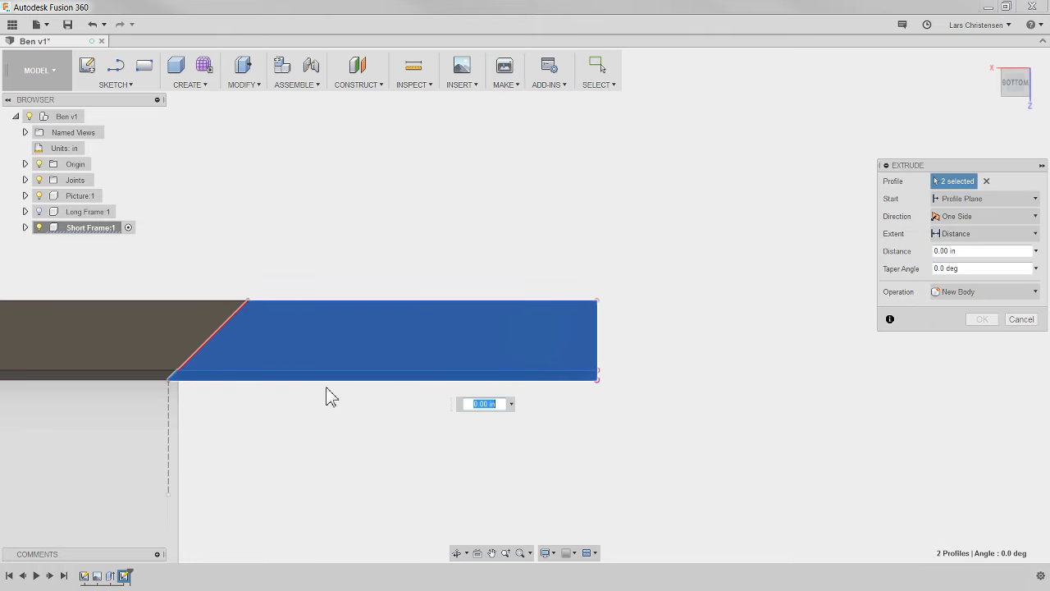
{"action": "middle_click_drag", "start_coordinate": [326, 396], "coordinate": [447, 315], "text": "shift"}
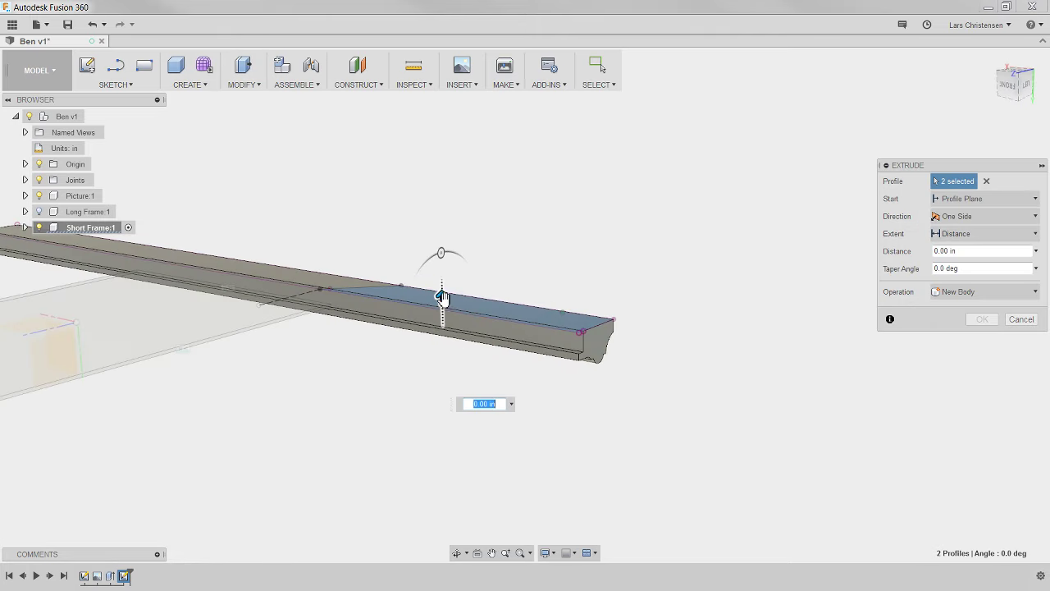
{"action": "left_click_drag", "start_coordinate": [441, 298], "coordinate": [446, 374]}
{"action": "middle_click_drag", "start_coordinate": [447, 375], "coordinate": [409, 326], "text": "shift"}
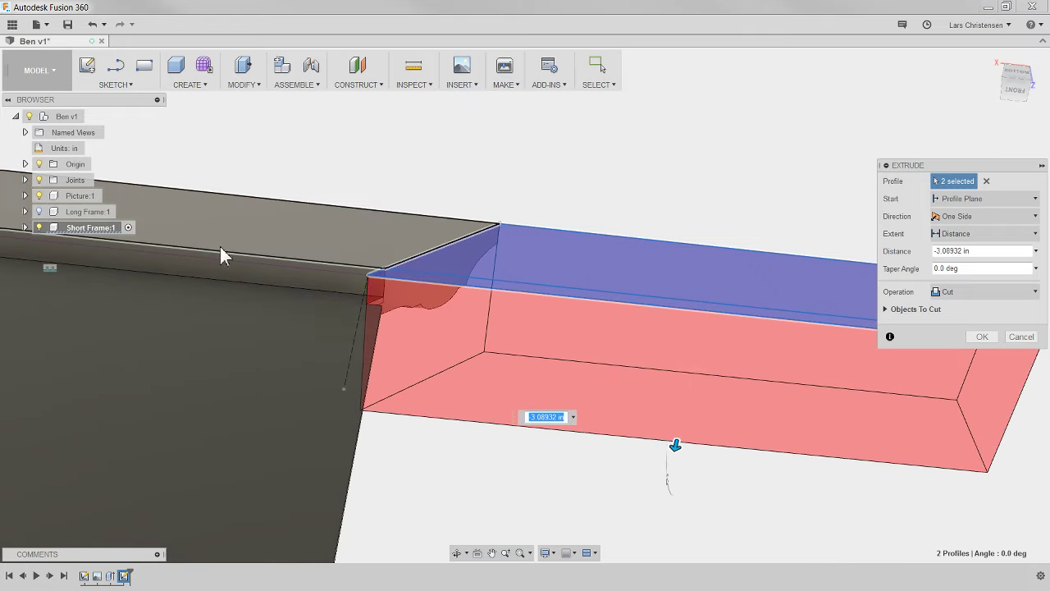
{"action": "left_click", "coordinate": [38, 196]}
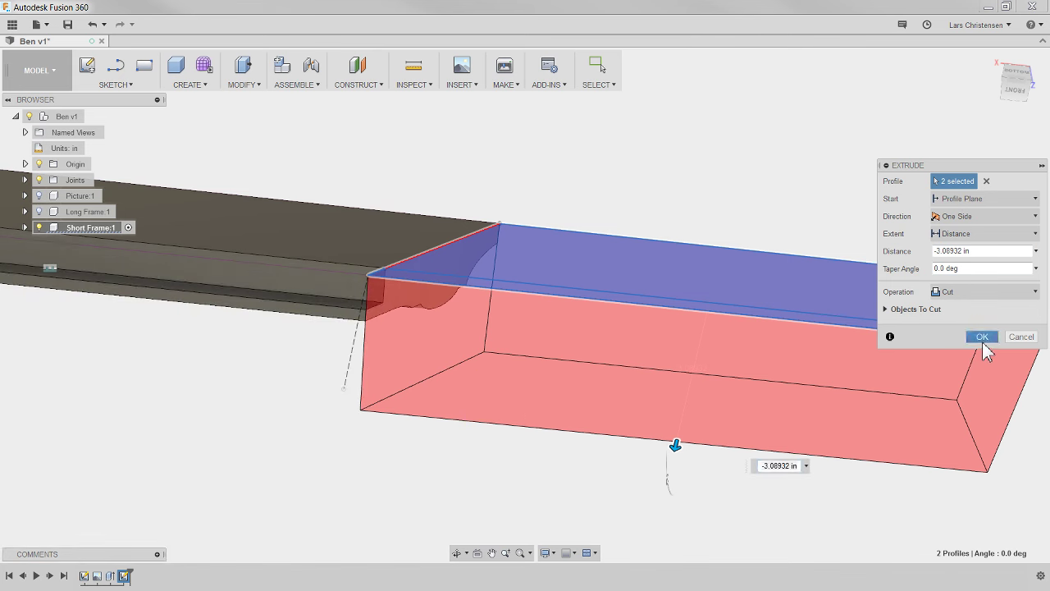
{"action": "left_click", "coordinate": [982, 337]}
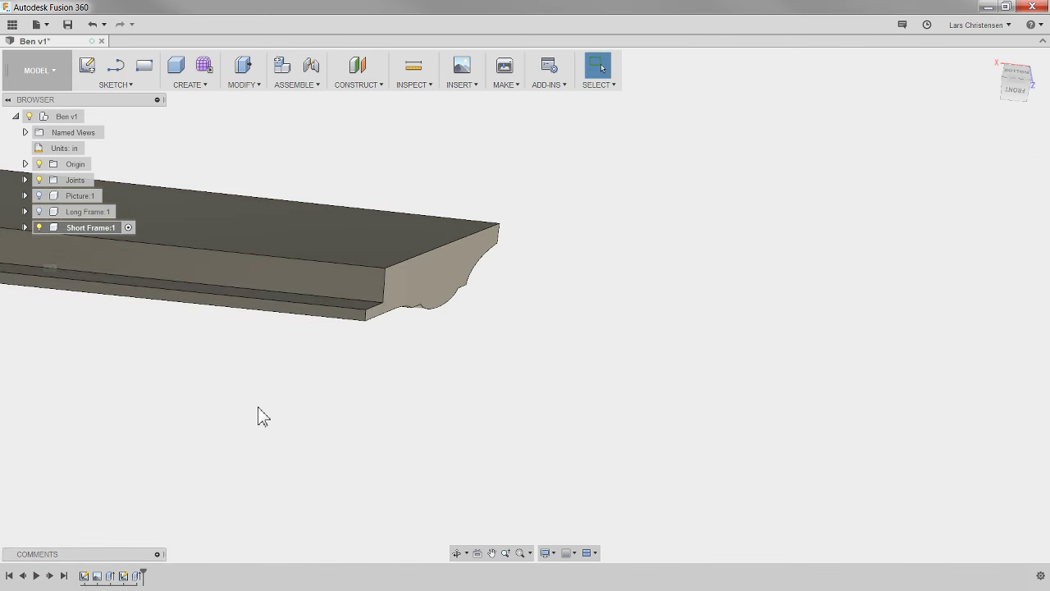
Show the Picture and Long Frame components and activate the top-level assembly to examine the mitred corner.
{"action": "left_click", "coordinate": [39, 195]}
{"action": "middle_click_drag", "start_coordinate": [35, 197], "coordinate": [57, 252], "text": "shift"}
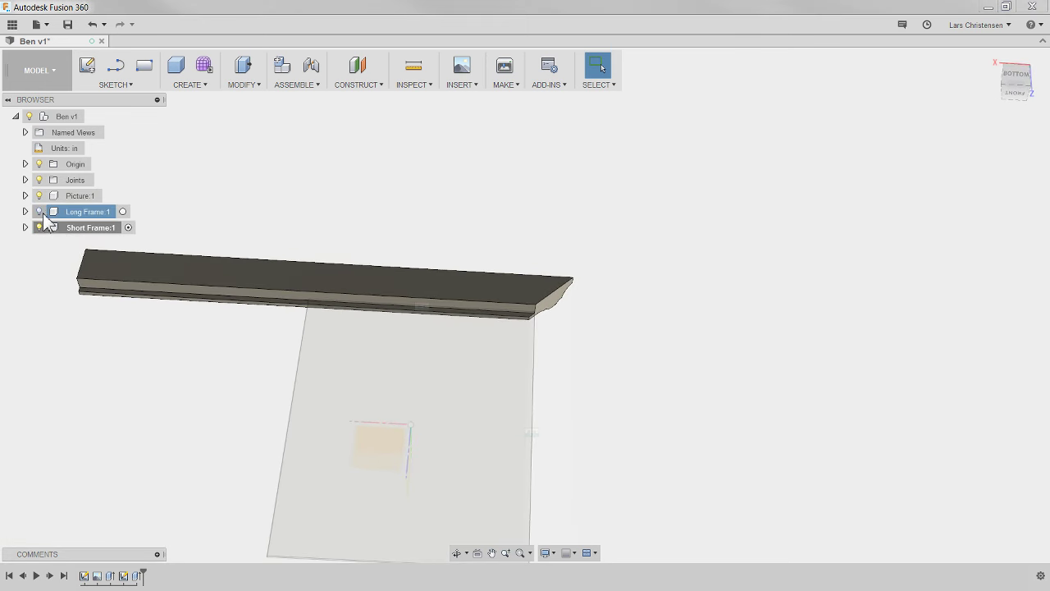
{"action": "left_click", "coordinate": [39, 211]}
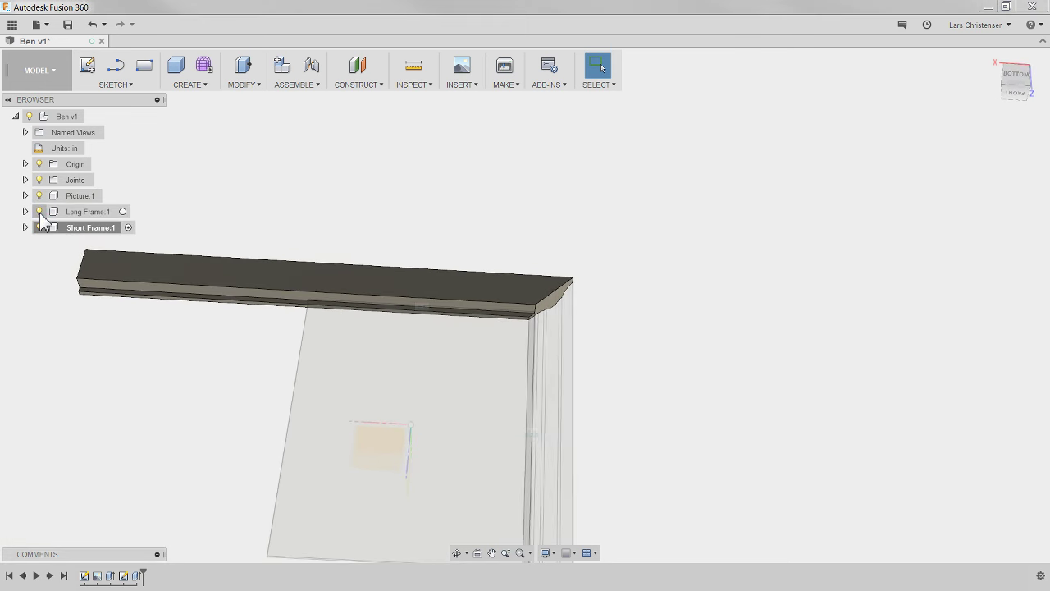
{"action": "left_click", "coordinate": [91, 117]}
{"action": "middle_click_drag", "start_coordinate": [640, 222], "coordinate": [377, 496], "text": "shift"}
{"action": "scroll", "coordinate": [378, 496], "scroll_direction": "up", "scroll_amount": 5}
{"action": "middle_click_drag", "start_coordinate": [354, 416], "coordinate": [312, 310]}
{"action": "scroll", "coordinate": [378, 281], "scroll_direction": "up", "scroll_amount": 2}
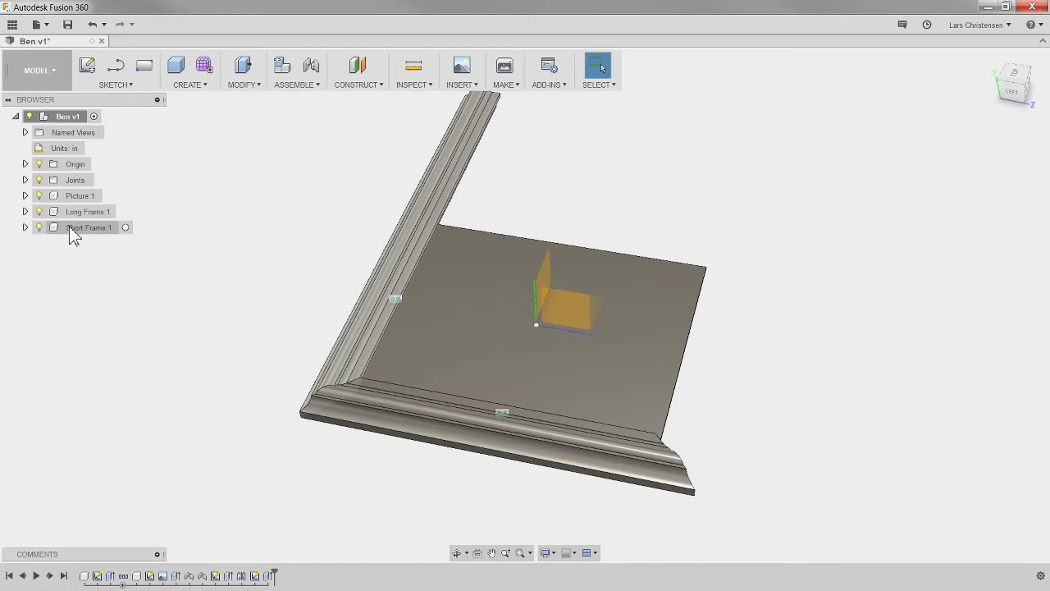
With the Short Frame active and the Long Frame hidden, mirror the mitre cut feature across the YZ origin plane to the frame's other end.
{"action": "left_click", "coordinate": [128, 227]}
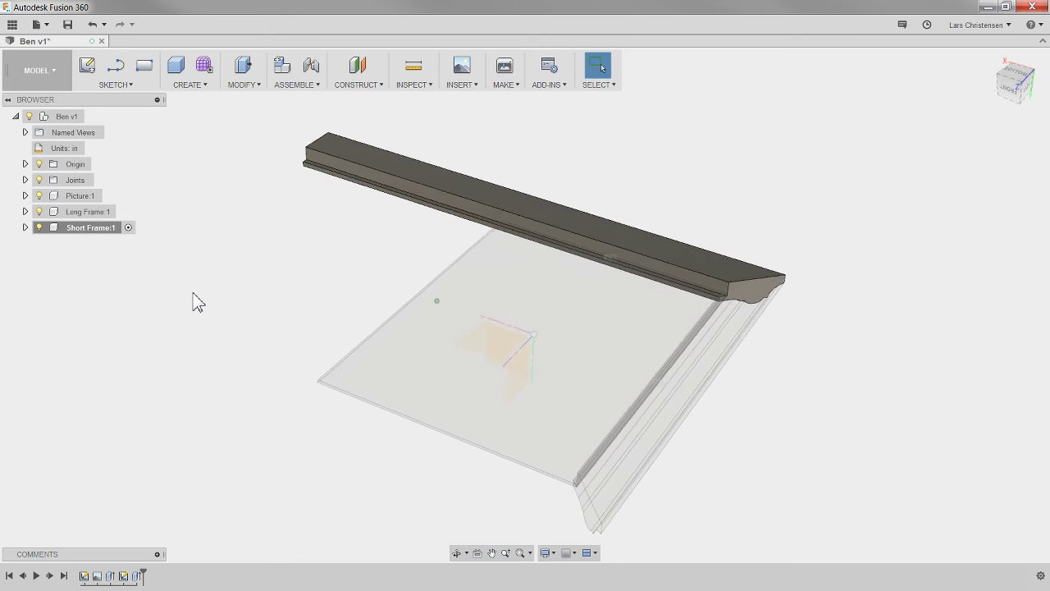
{"action": "left_click", "coordinate": [39, 211]}
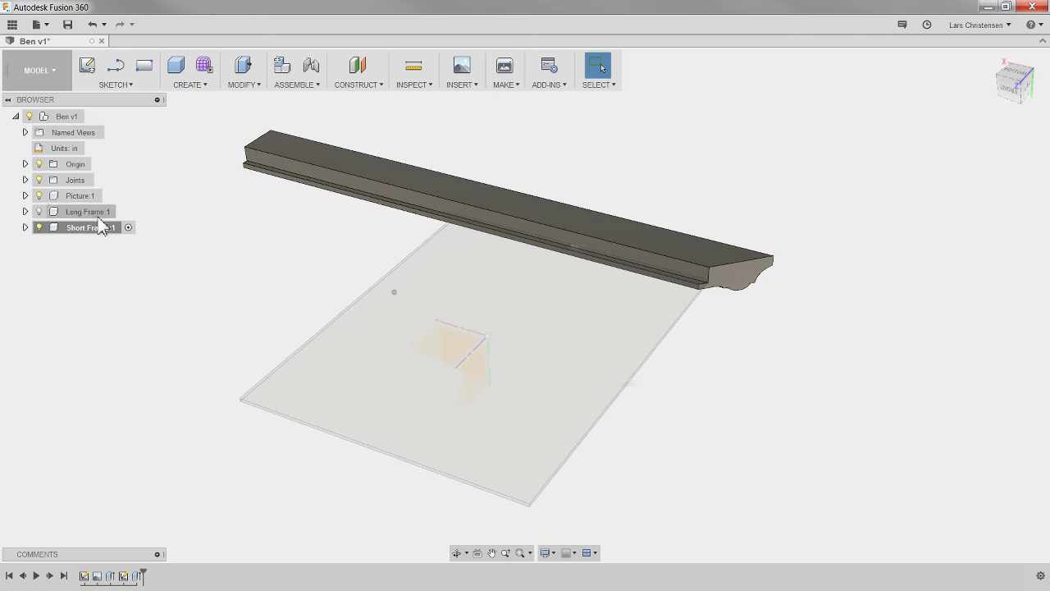
{"action": "left_click", "coordinate": [189, 87]}
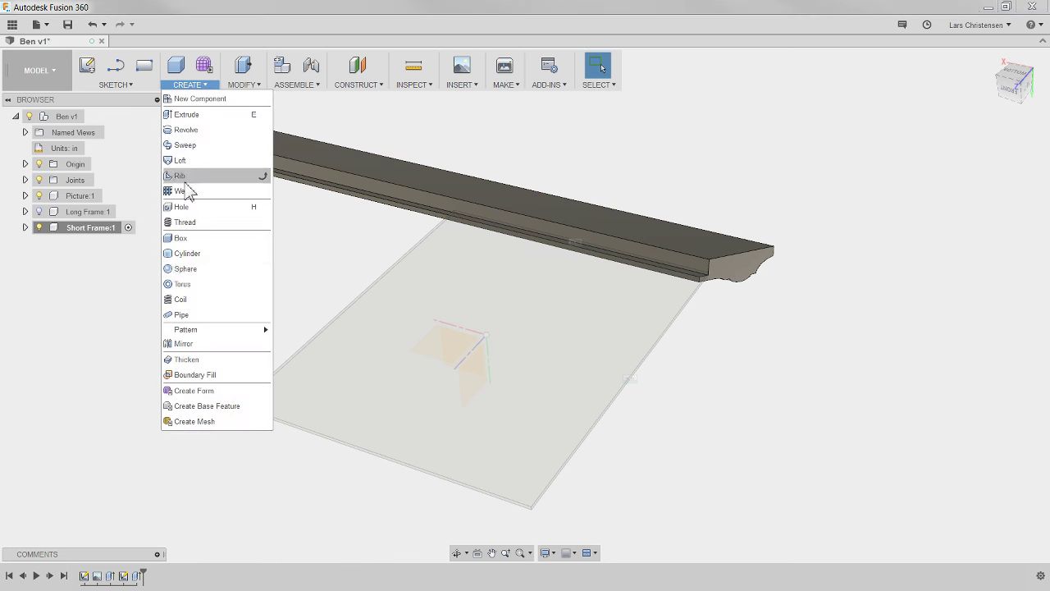
{"action": "left_click", "coordinate": [197, 347]}
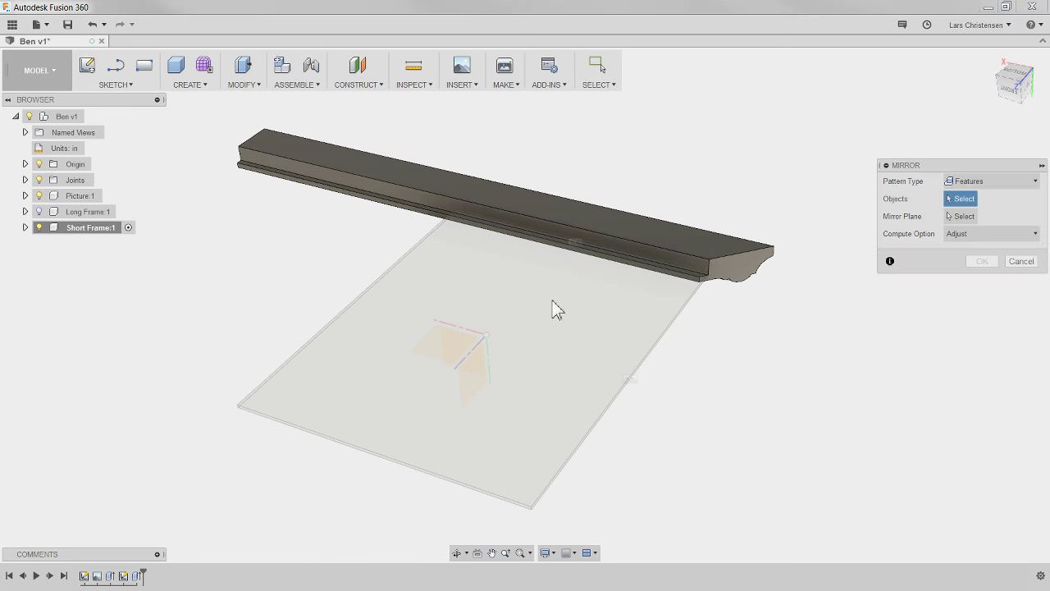
{"action": "left_click", "coordinate": [1013, 182]}
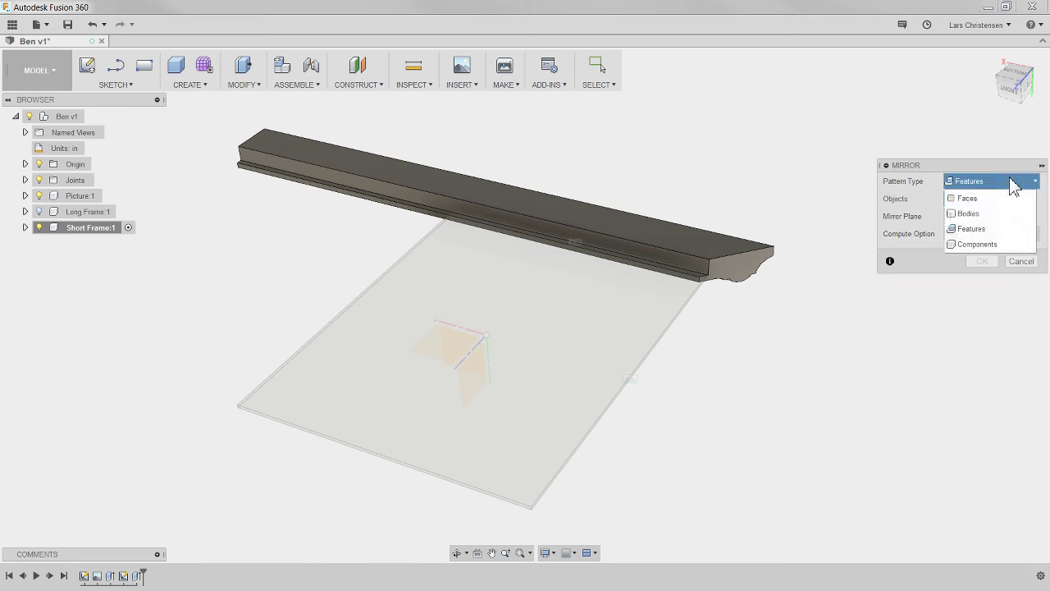
{"action": "left_click", "coordinate": [976, 228]}
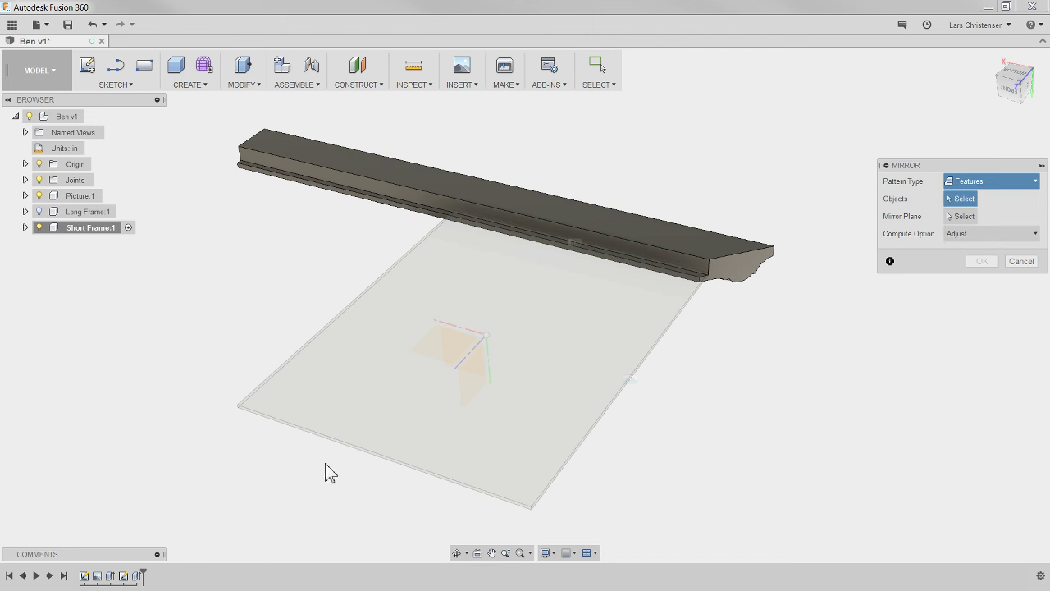
{"action": "left_click", "coordinate": [138, 575]}
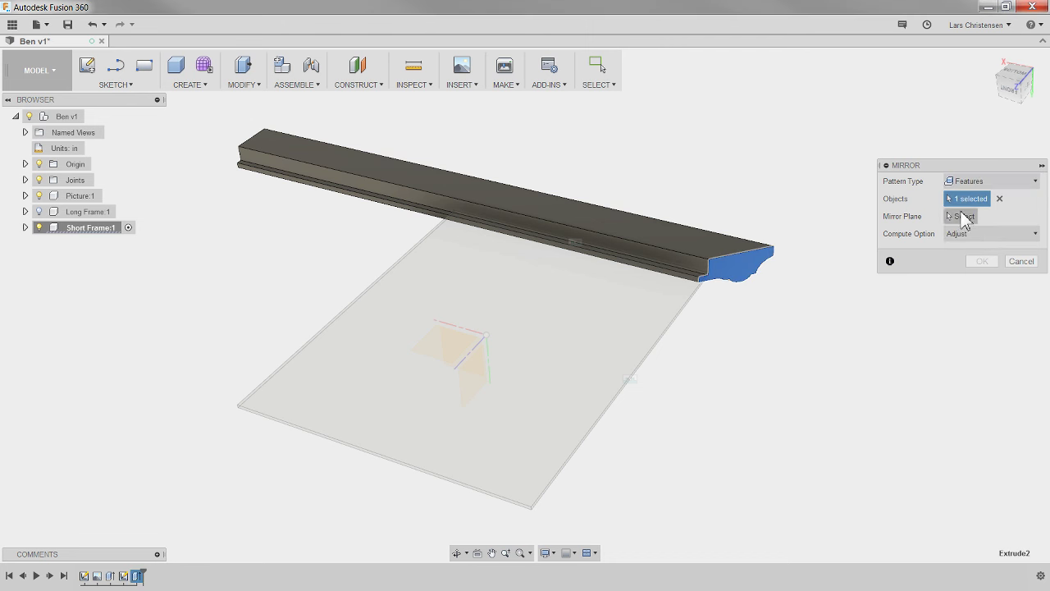
{"action": "left_click", "coordinate": [961, 216]}
{"action": "middle_click_drag", "start_coordinate": [902, 411], "coordinate": [982, 293], "text": "shift"}
{"action": "left_click", "coordinate": [427, 323]}
{"action": "left_click", "coordinate": [983, 262]}
{"action": "middle_click_drag", "start_coordinate": [918, 265], "coordinate": [863, 395], "text": "shift"}
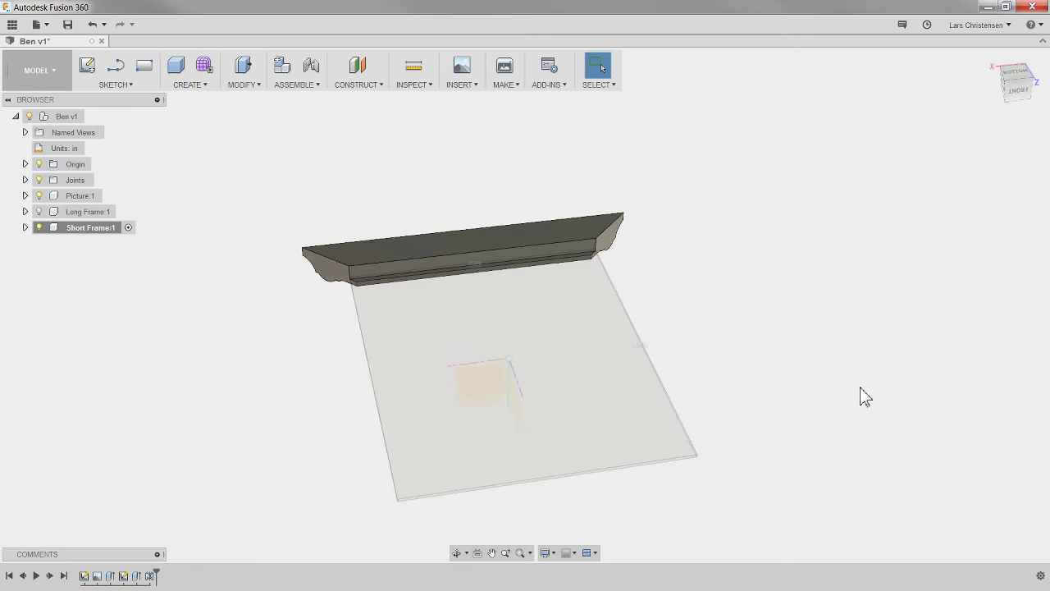
Show the Long Frame, activate the top-level assembly and mirror the Long Frame component across the YZ origin plane.
{"action": "left_click", "coordinate": [38, 212]}
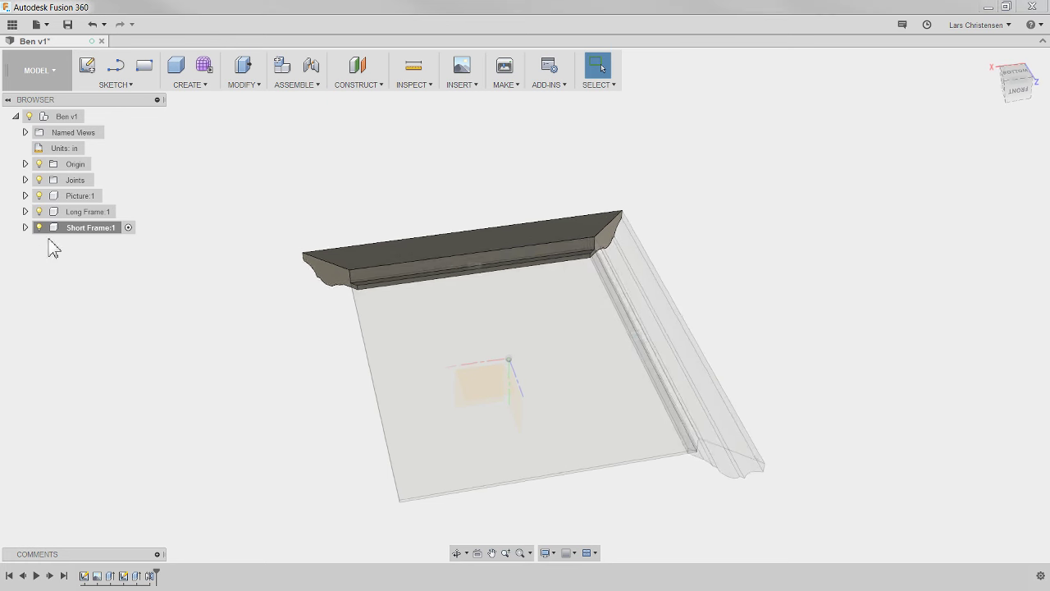
{"action": "left_click", "coordinate": [91, 115]}
{"action": "middle_click_drag", "start_coordinate": [70, 116], "coordinate": [289, 190], "text": "shift"}
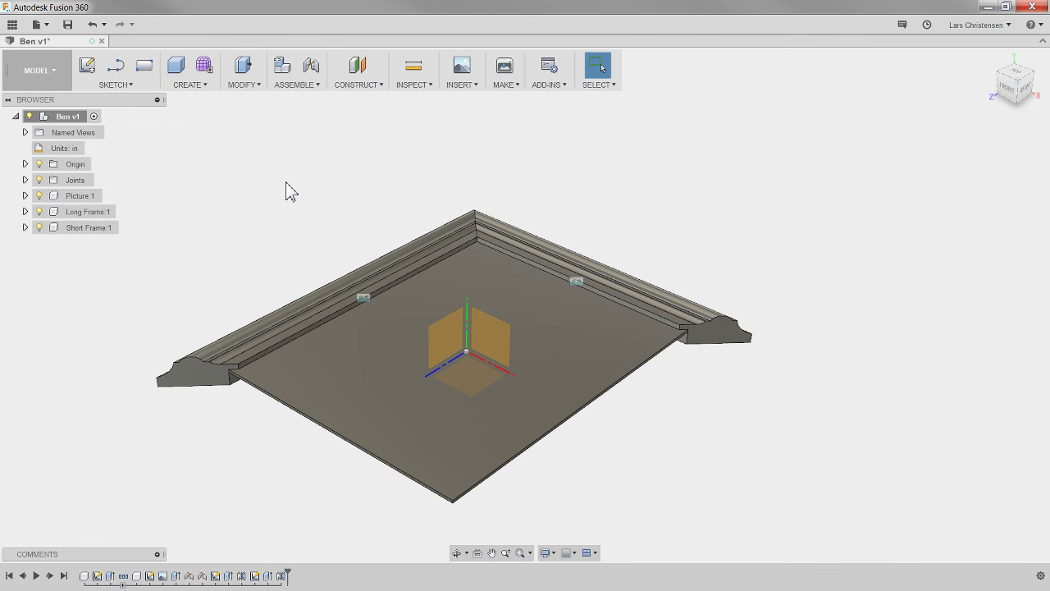
{"action": "left_click", "coordinate": [184, 88]}
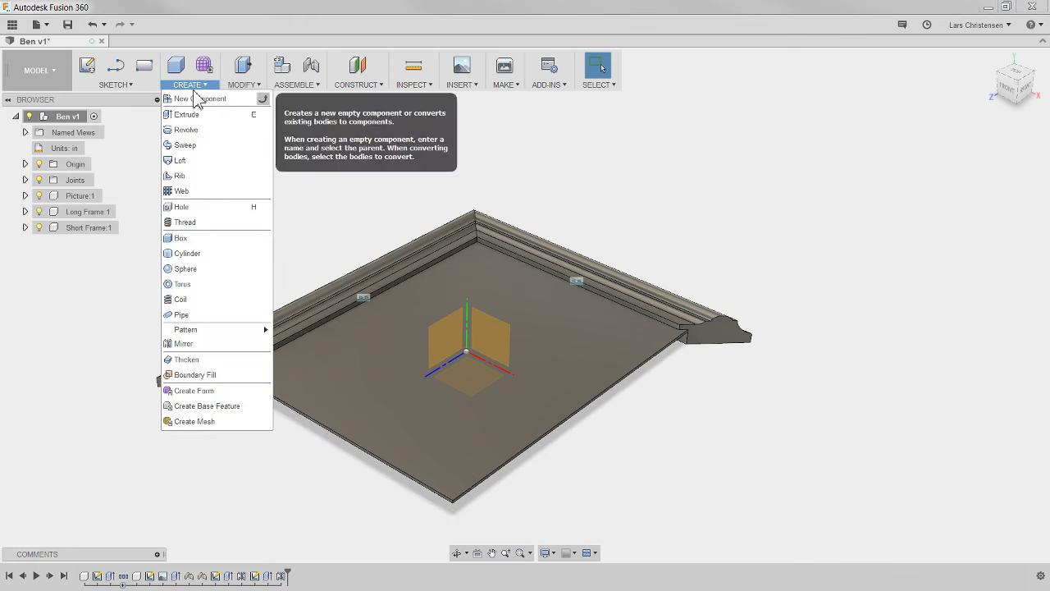
{"action": "left_click", "coordinate": [206, 345]}
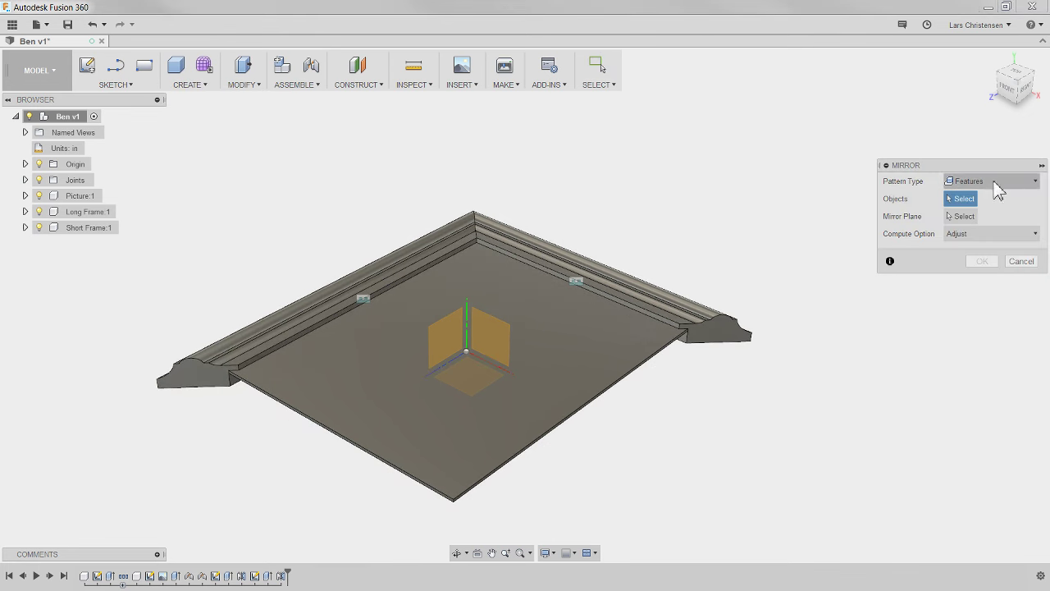
{"action": "left_click", "coordinate": [981, 182]}
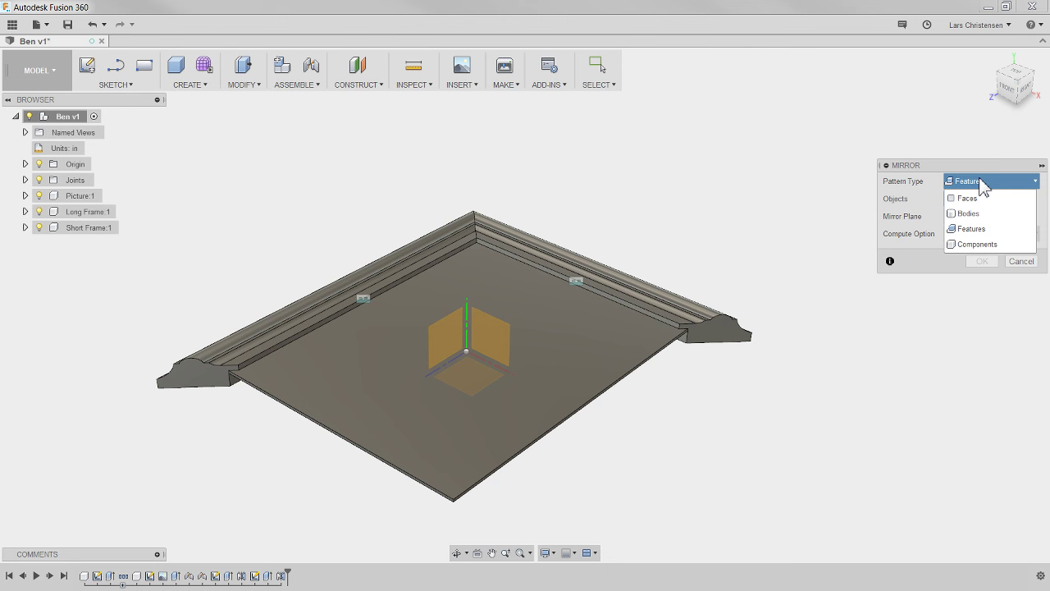
{"action": "left_click", "coordinate": [990, 246]}
{"action": "left_click", "coordinate": [378, 287]}
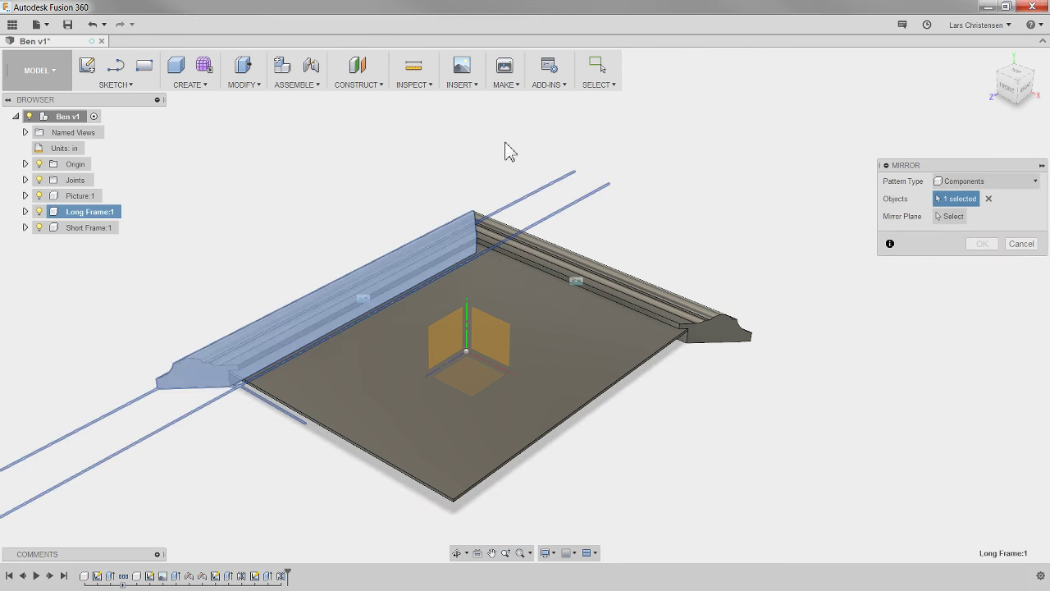
{"action": "left_click", "coordinate": [436, 338]}
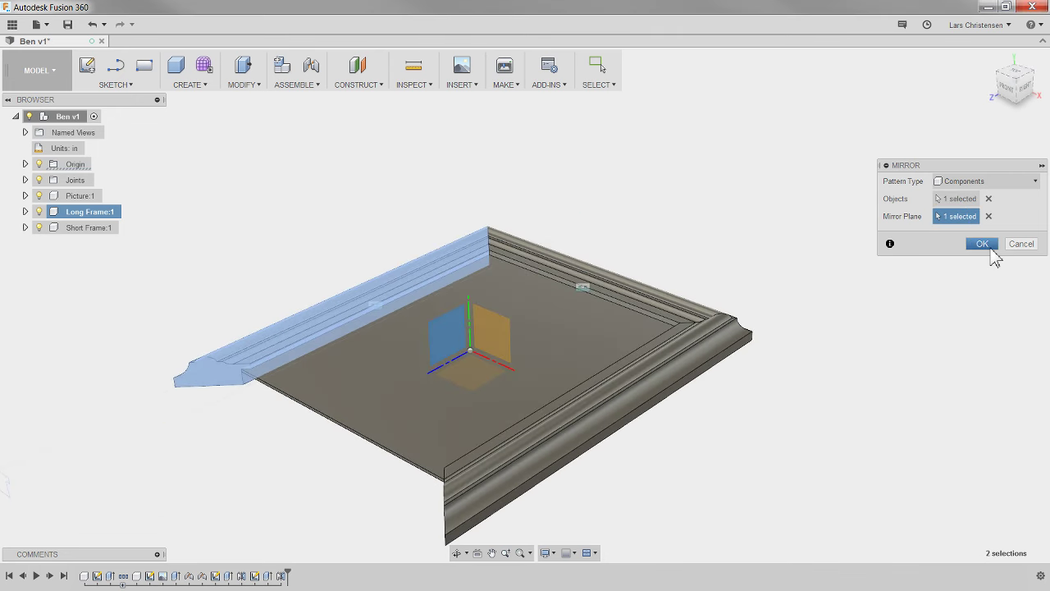
{"action": "left_click", "coordinate": [982, 243]}
Mirror the Short Frame component across the XY origin plane to close the picture frame.
{"action": "middle_click_drag", "start_coordinate": [958, 311], "coordinate": [804, 232], "text": "shift"}
{"action": "right_click", "coordinate": [805, 230]}
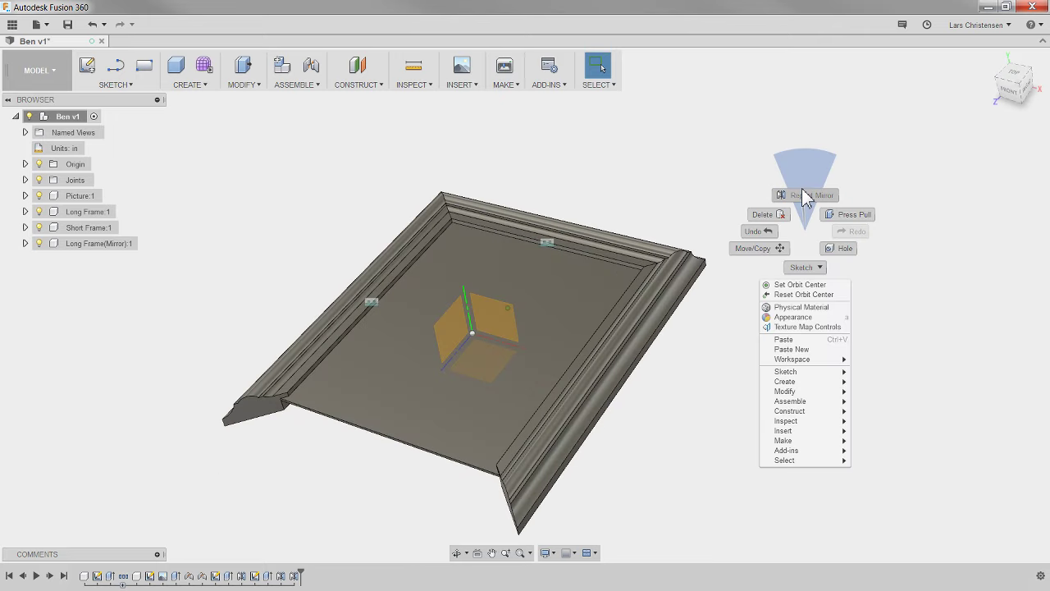
{"action": "left_click", "coordinate": [805, 198]}
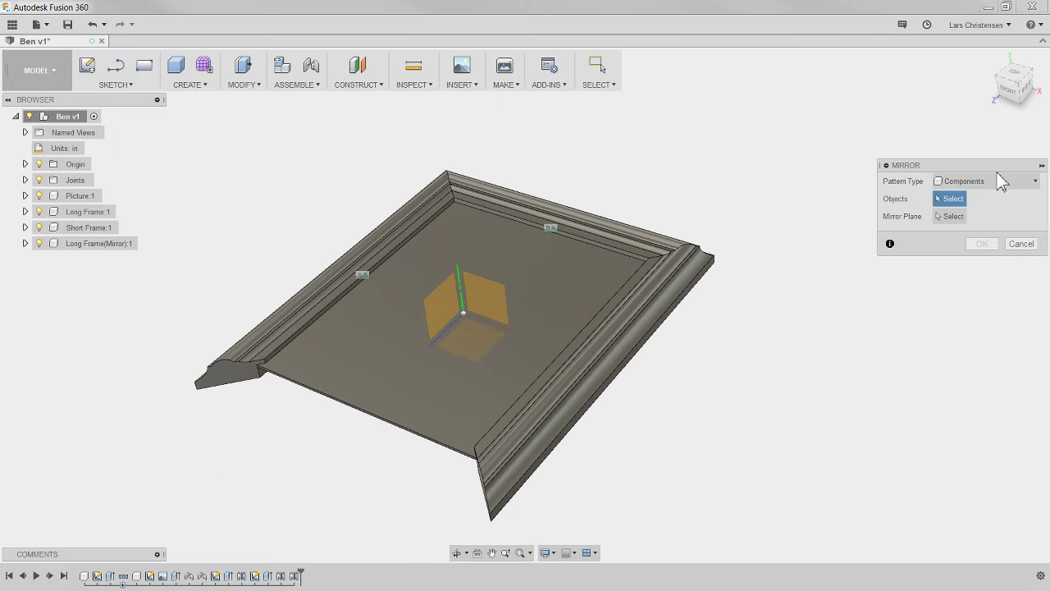
{"action": "left_click", "coordinate": [639, 232]}
{"action": "middle_click_drag", "start_coordinate": [808, 225], "coordinate": [949, 224], "text": "shift"}
{"action": "left_click", "coordinate": [950, 217]}
{"action": "left_click", "coordinate": [509, 307]}
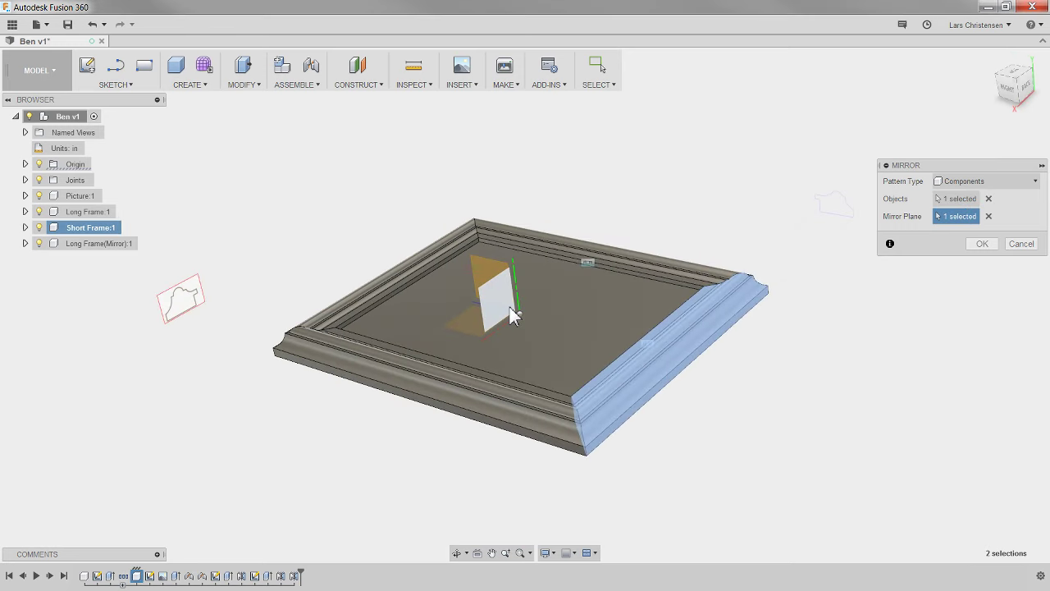
{"action": "middle_click_drag", "start_coordinate": [509, 307], "coordinate": [853, 369], "text": "shift"}
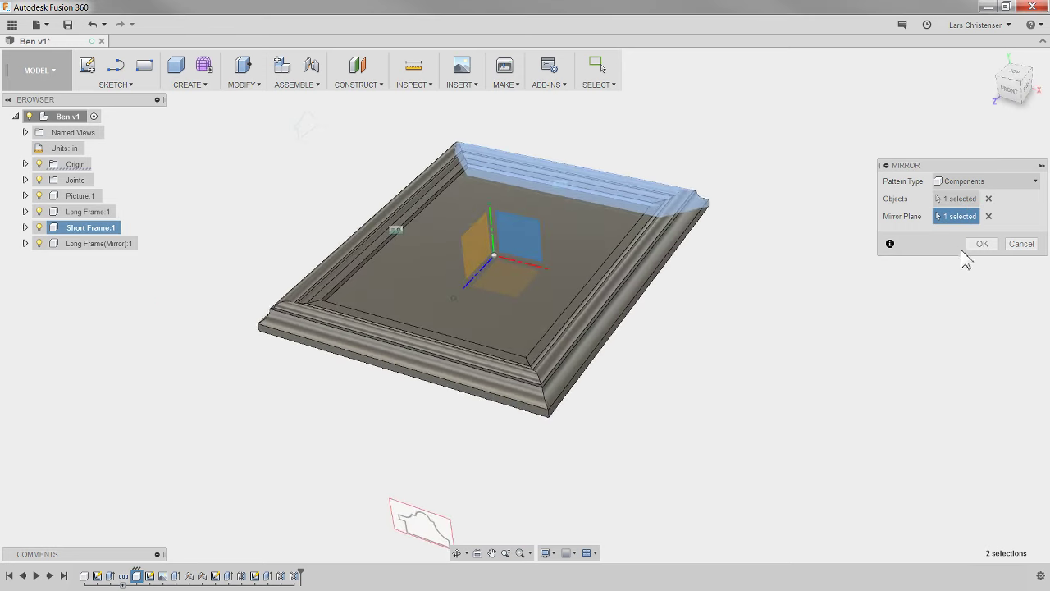
{"action": "left_click", "coordinate": [980, 244]}
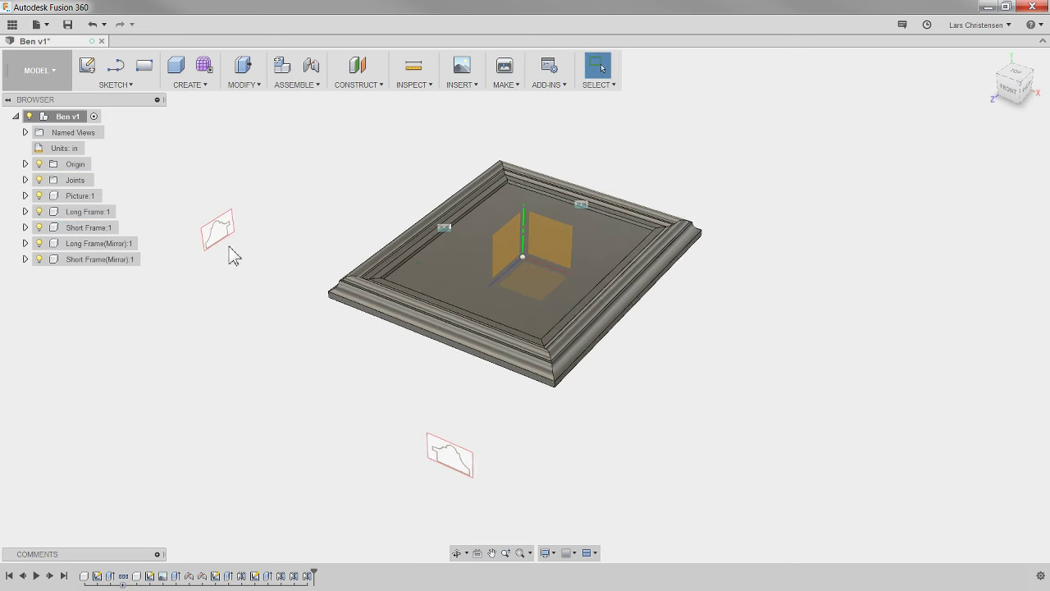
Hide the canvases inside the mirrored Short Frame and mirrored Long Frame components.
{"action": "left_click", "coordinate": [25, 259]}
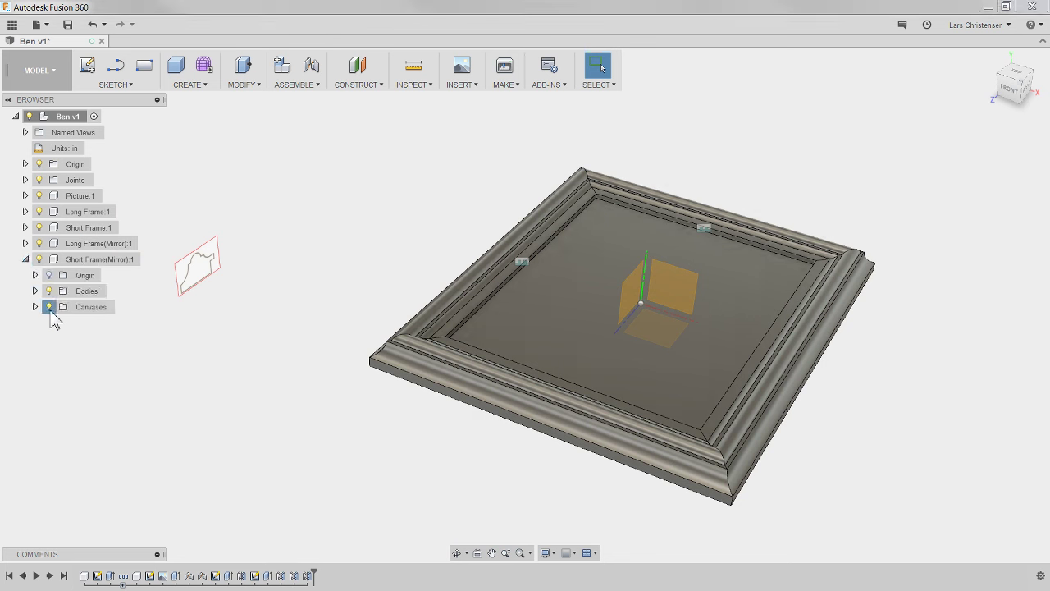
{"action": "left_click", "coordinate": [25, 243]}
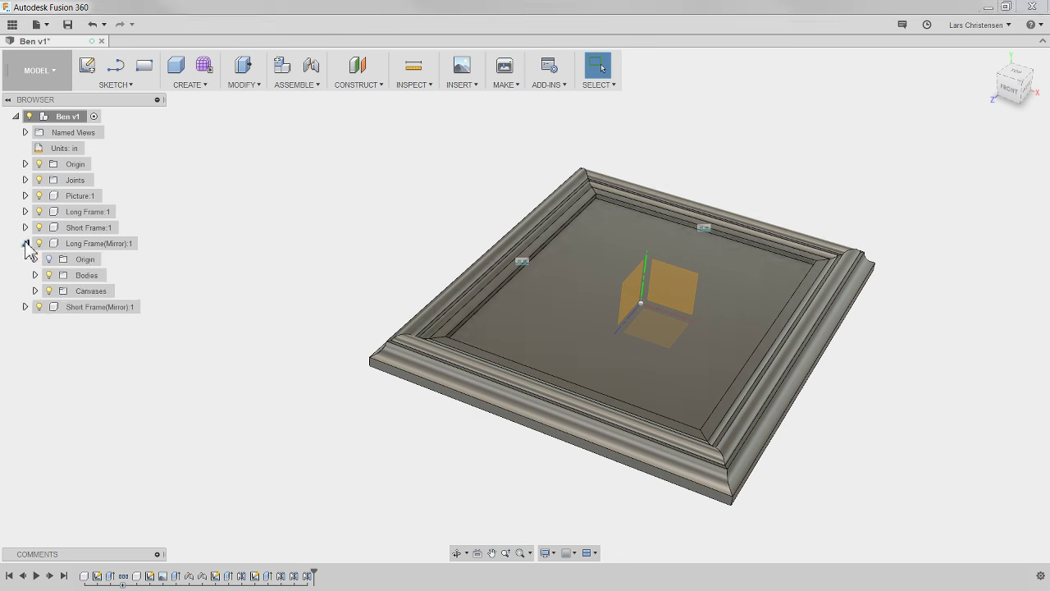
{"action": "left_click", "coordinate": [44, 305]}
{"action": "left_click", "coordinate": [27, 244]}
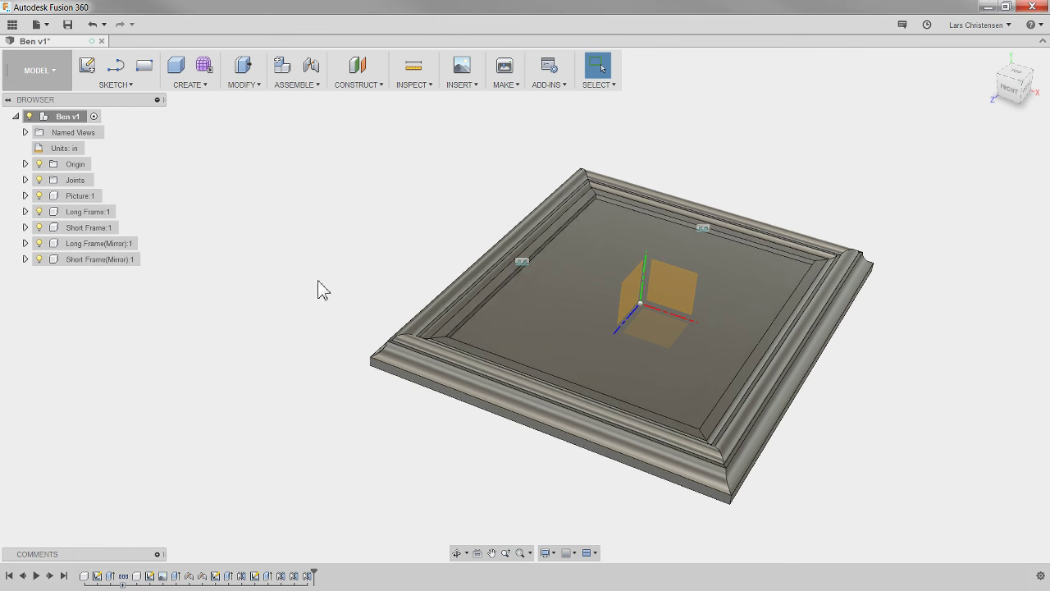
Hide the assembly's origin planes and joints and fit the whole frame in view.
{"action": "middle_click_drag", "start_coordinate": [331, 183], "coordinate": [279, 226], "text": "shift"}
{"action": "left_click", "coordinate": [39, 164]}
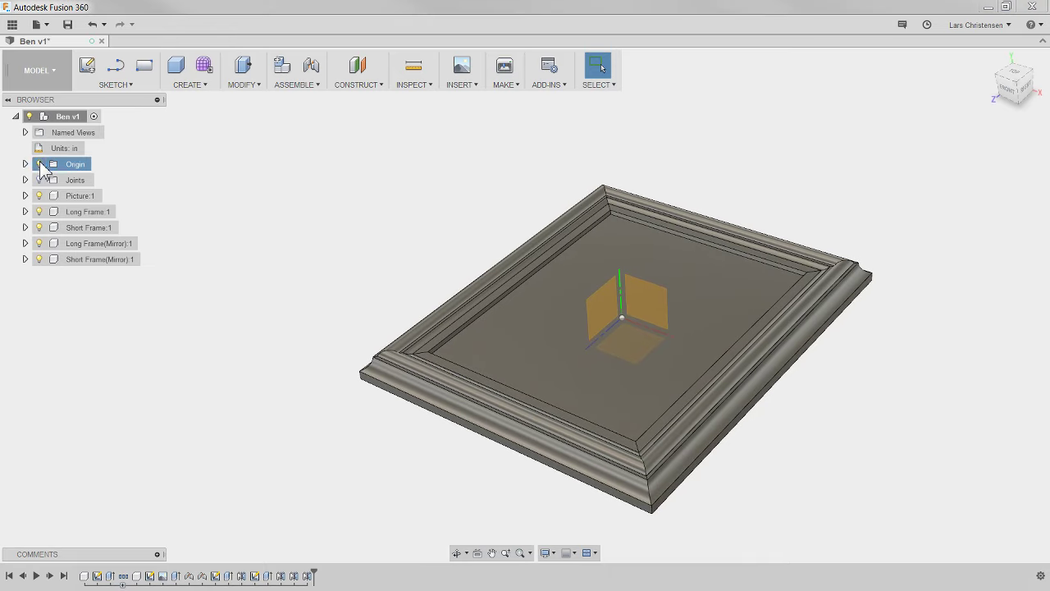
{"action": "key", "text": "F6"}
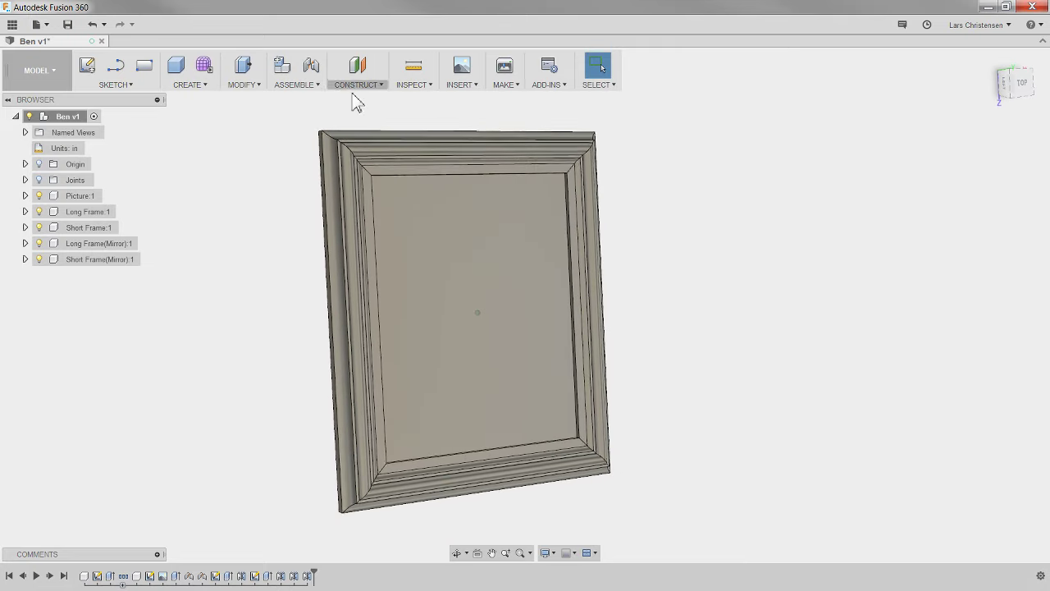
Place Benjamin_Franklin_by_Joseph_Siffred_Duplessis_left.jpg as a decal on the Picture's front face and rotate it 90° to stand upright.
{"action": "left_click", "coordinate": [462, 84]}
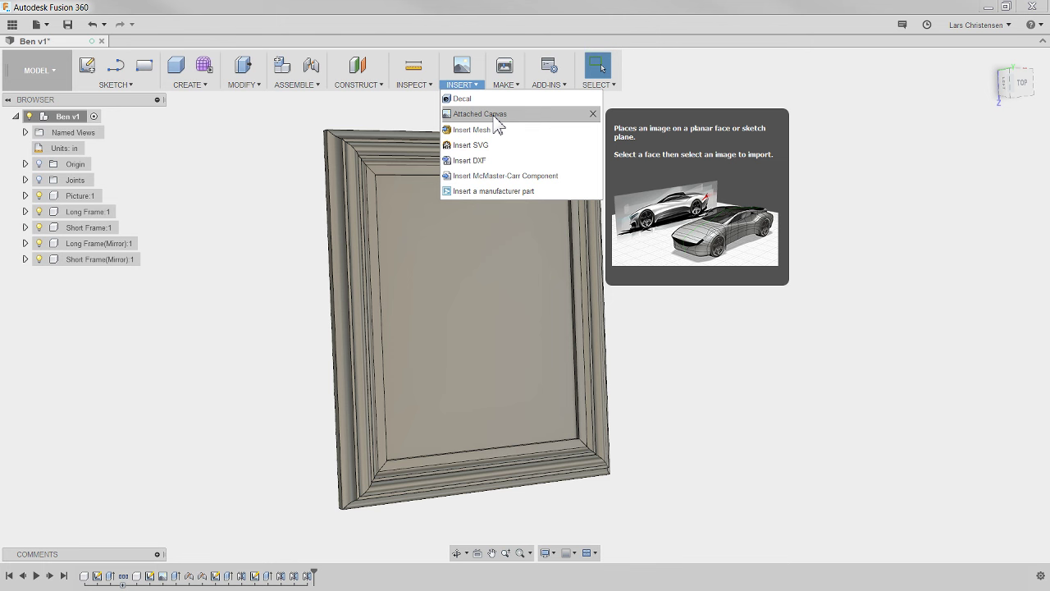
{"action": "left_click", "coordinate": [477, 97]}
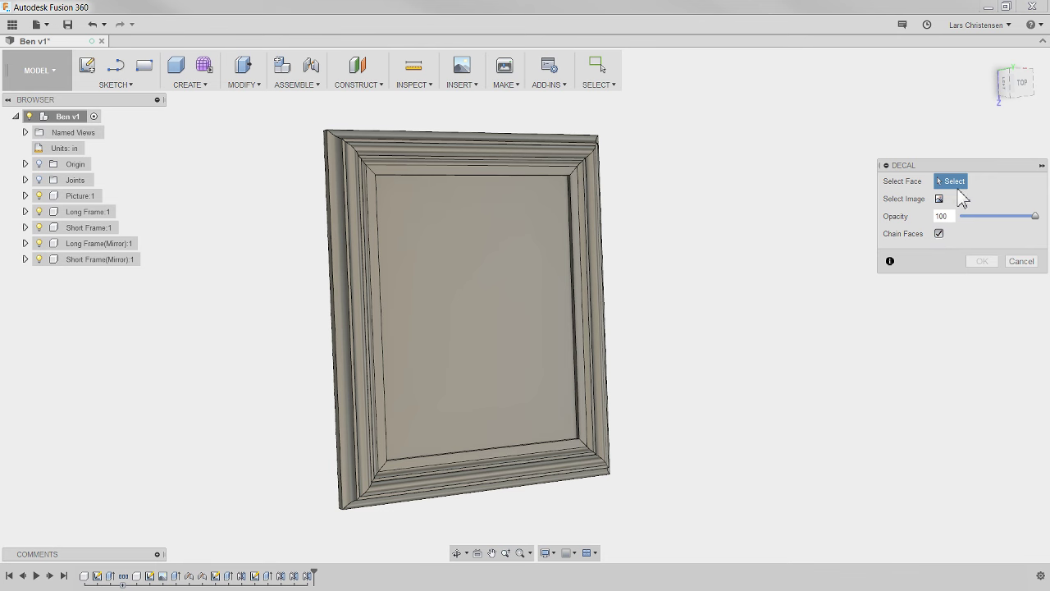
{"action": "left_click", "coordinate": [502, 276]}
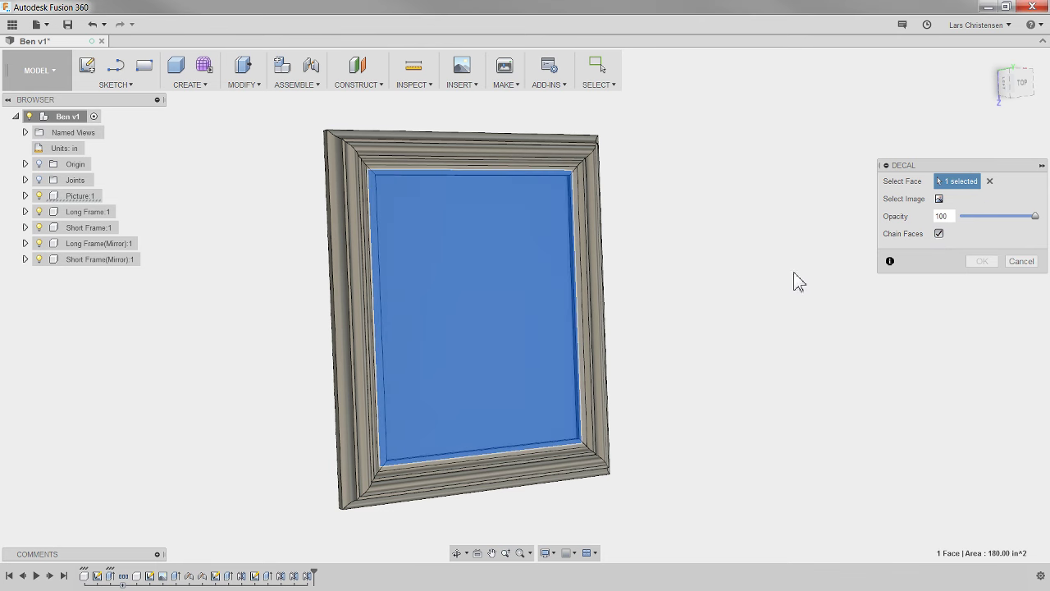
{"action": "left_click", "coordinate": [940, 200]}
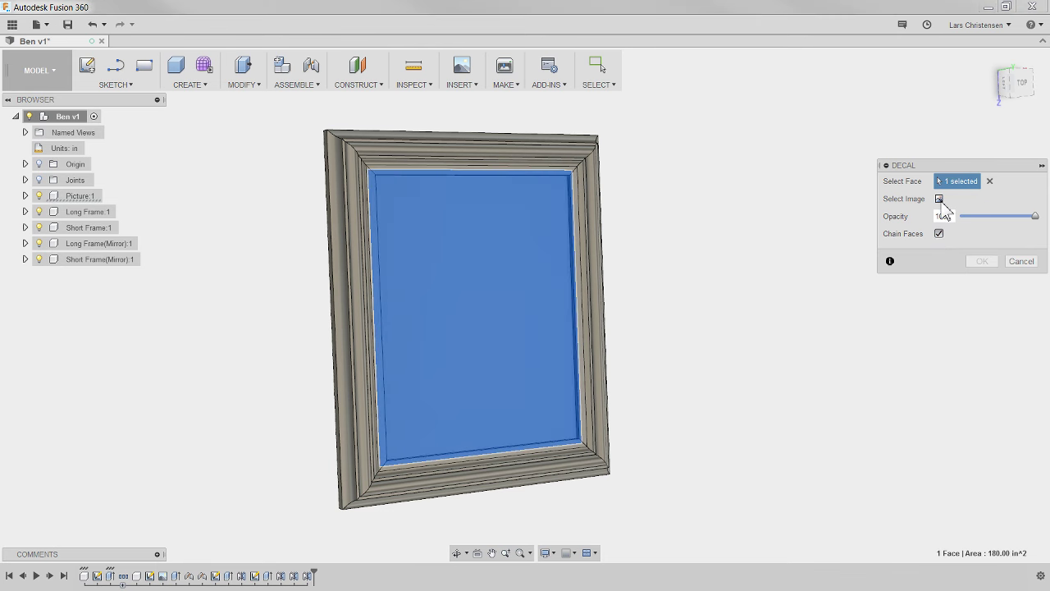
{"action": "double_click", "coordinate": [215, 215]}
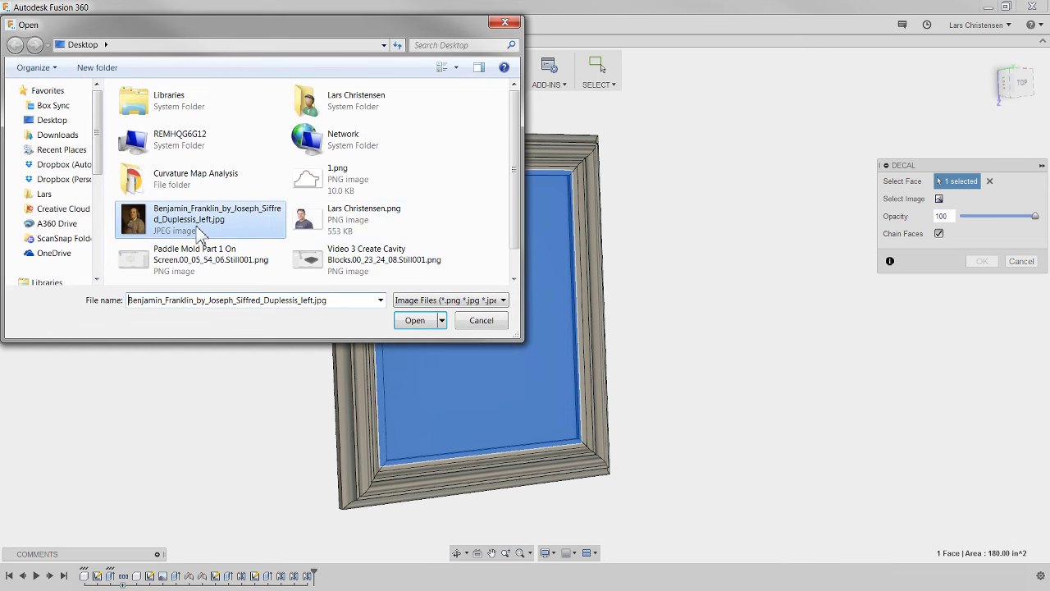
{"action": "left_click", "coordinate": [1029, 87]}
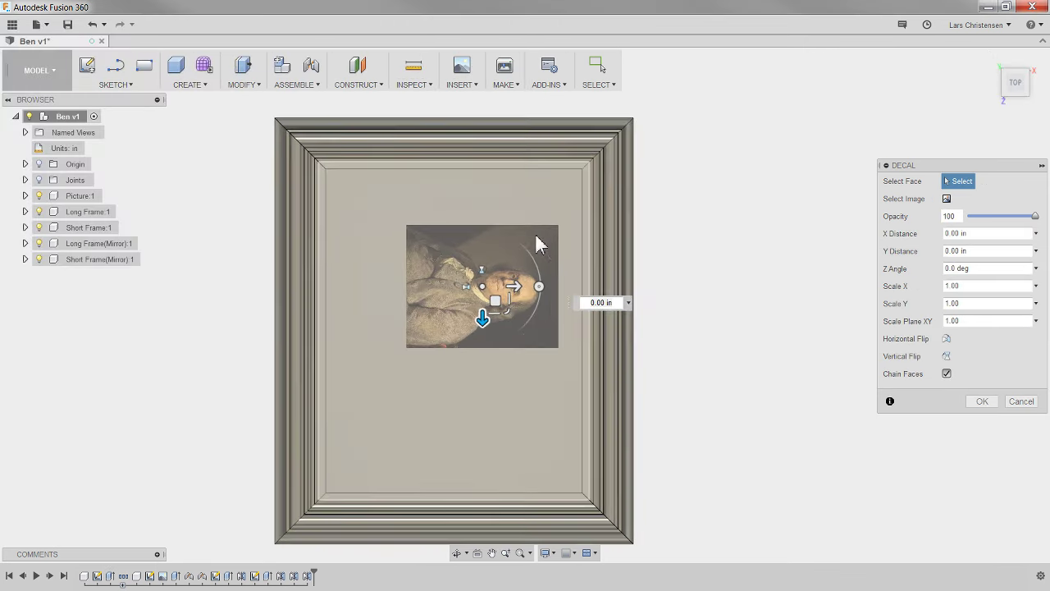
{"action": "left_click_drag", "start_coordinate": [543, 289], "coordinate": [485, 245]}
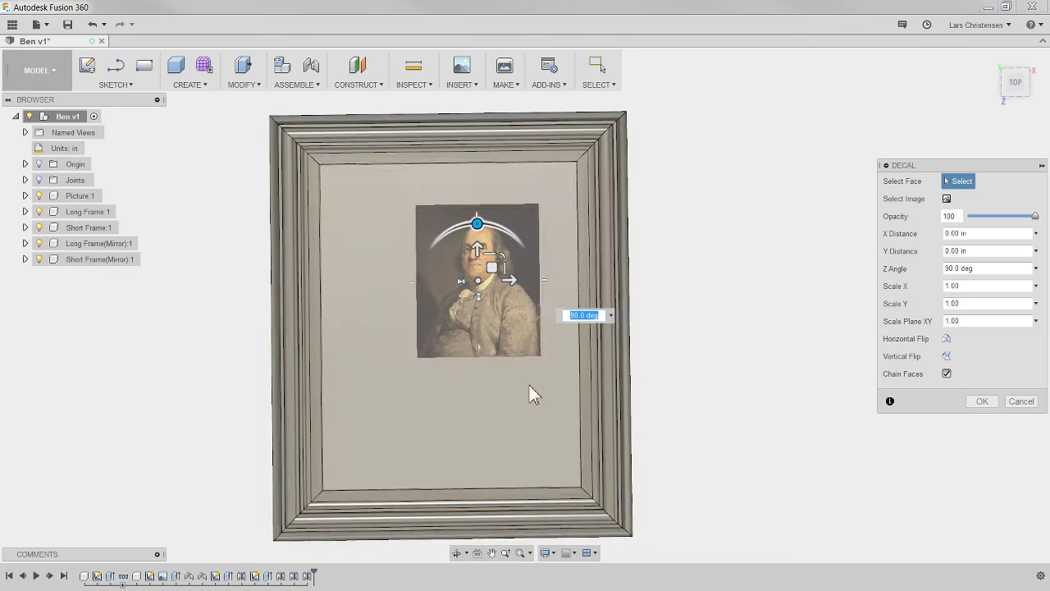
Scale the portrait decal up and shift it across the Picture's face to fill the frame opening.
{"action": "left_click", "coordinate": [1017, 82]}
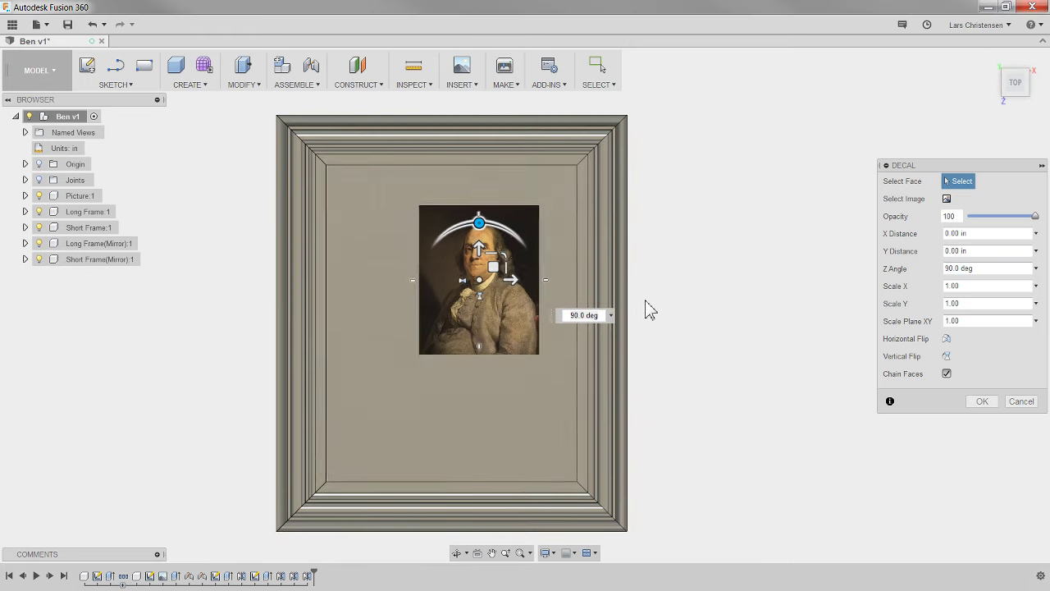
{"action": "left_click", "coordinate": [508, 256]}
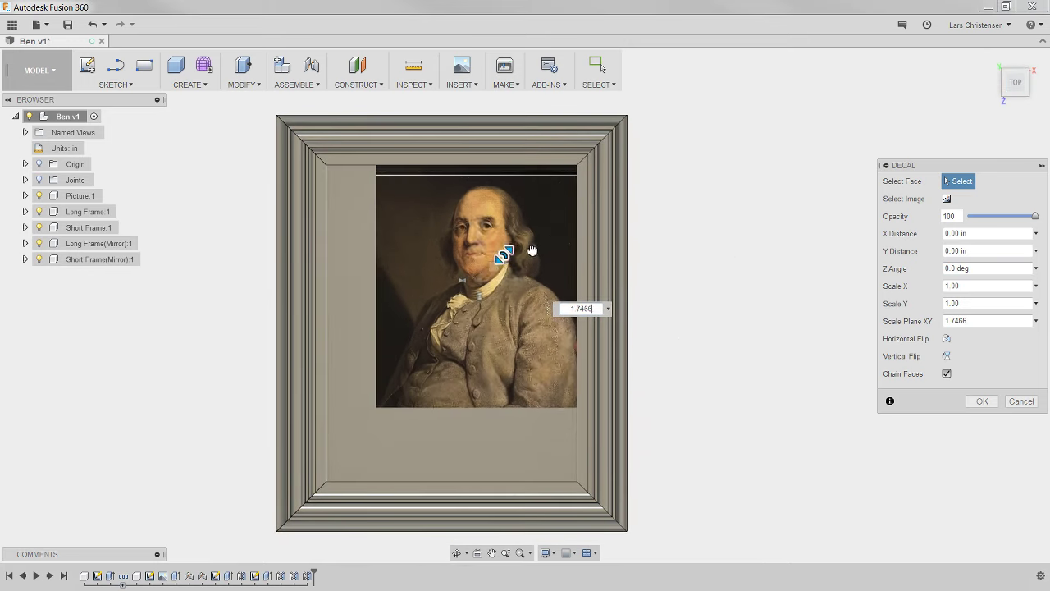
{"action": "left_click_drag", "start_coordinate": [500, 238], "coordinate": [470, 297]}
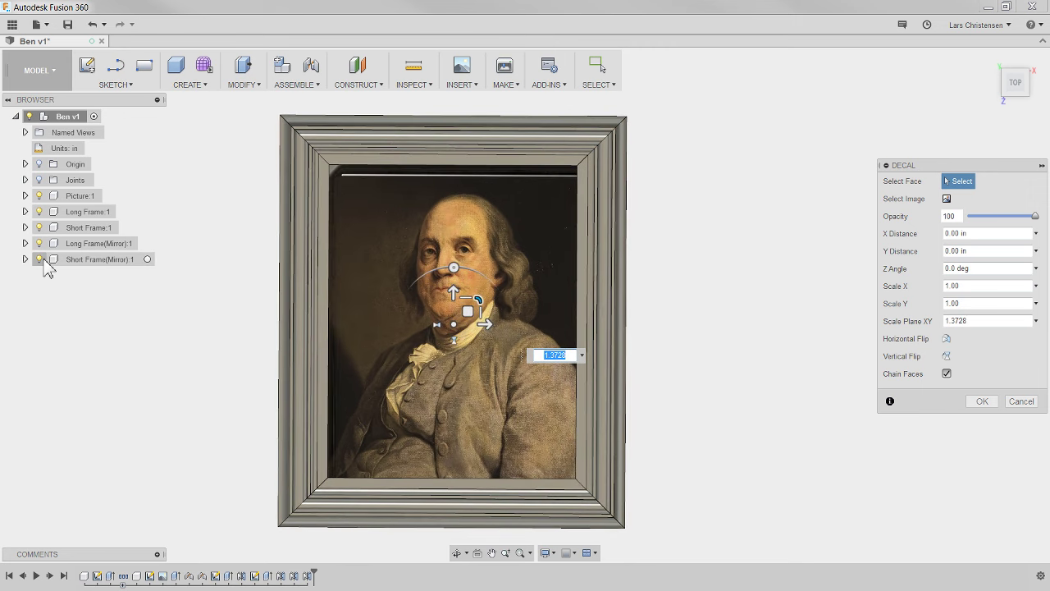
Hide the Long Frame, Short Frame and both mirrored frame components, leaving only the Picture shown.
{"action": "left_click", "coordinate": [38, 260]}
{"action": "left_click", "coordinate": [39, 243]}
{"action": "left_click", "coordinate": [38, 227]}
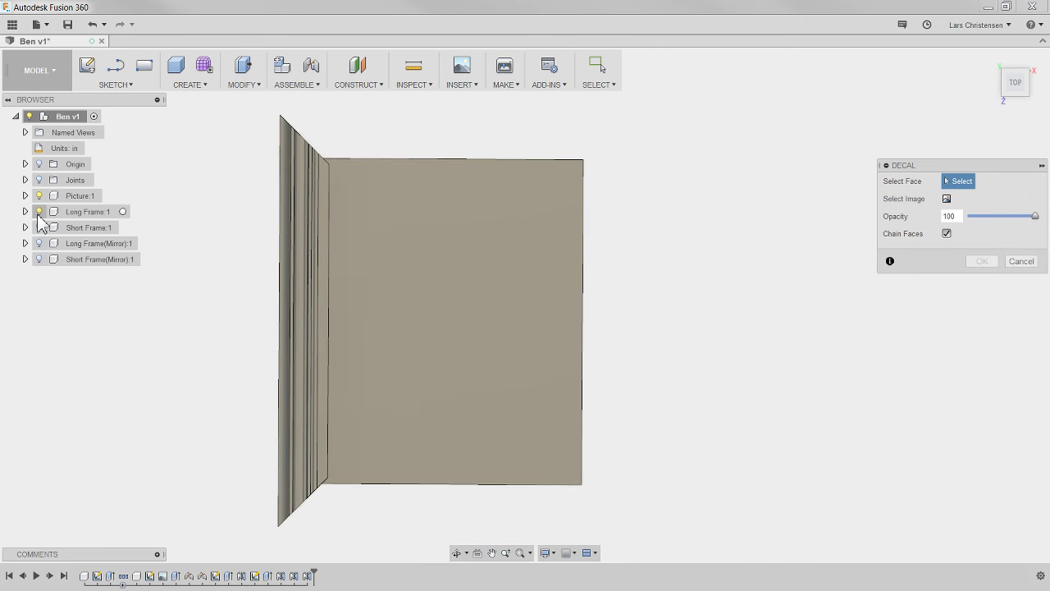
{"action": "left_click", "coordinate": [38, 211]}
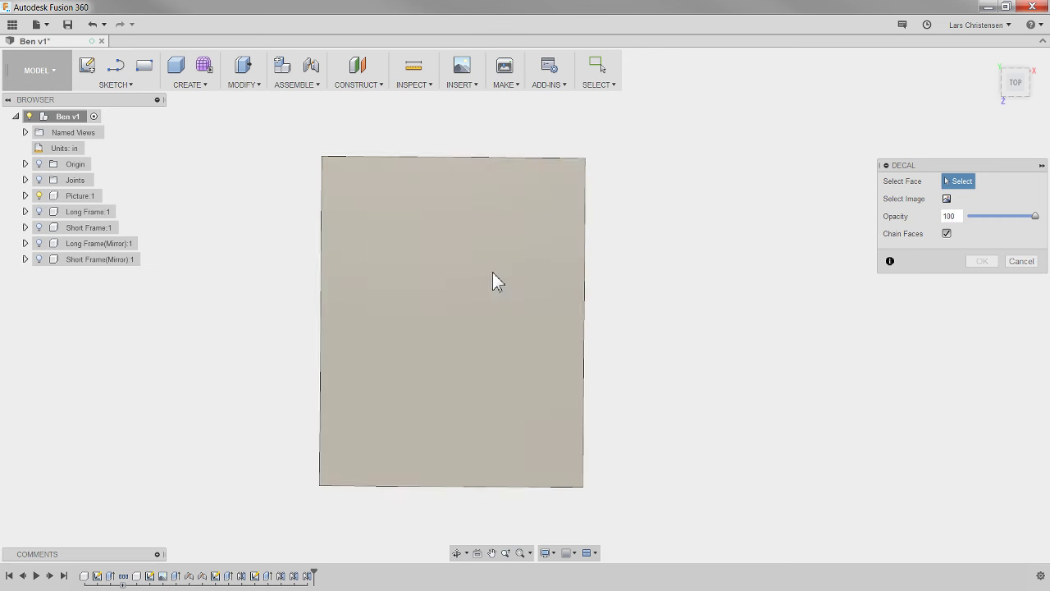
Place the decal on the bare Picture's front face, rotate it 90° upright and enlarge it over most of the face.
{"action": "left_click", "coordinate": [492, 281]}
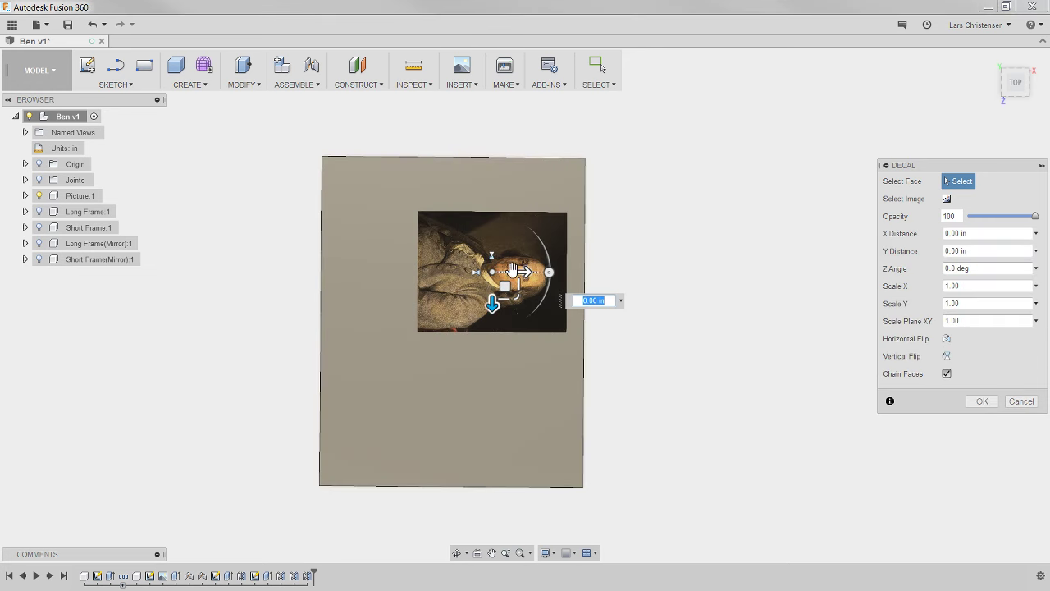
{"action": "left_click_drag", "start_coordinate": [547, 272], "coordinate": [492, 211]}
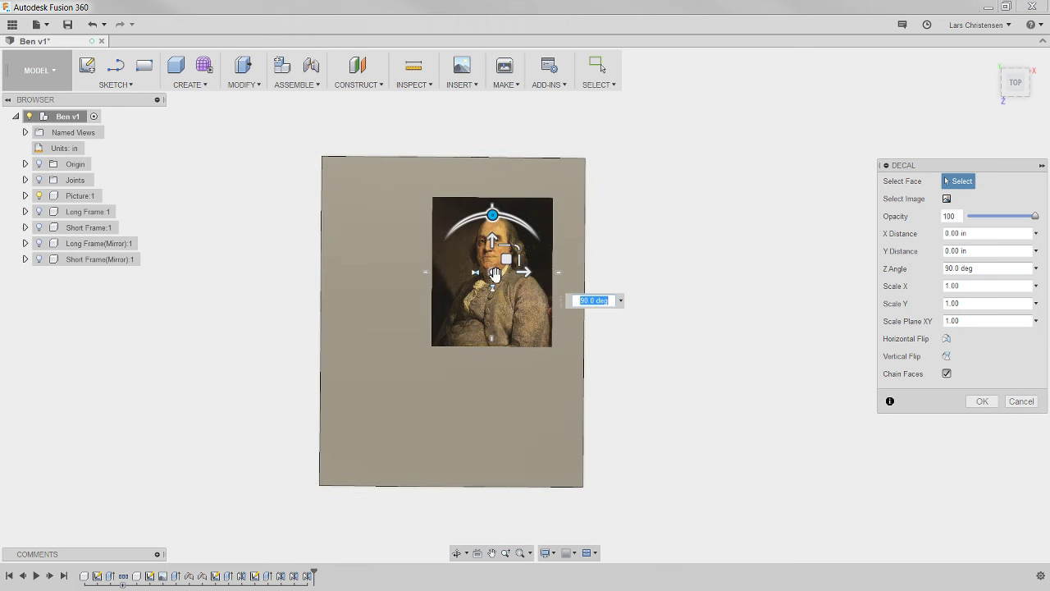
{"action": "left_click_drag", "start_coordinate": [494, 273], "coordinate": [377, 192]}
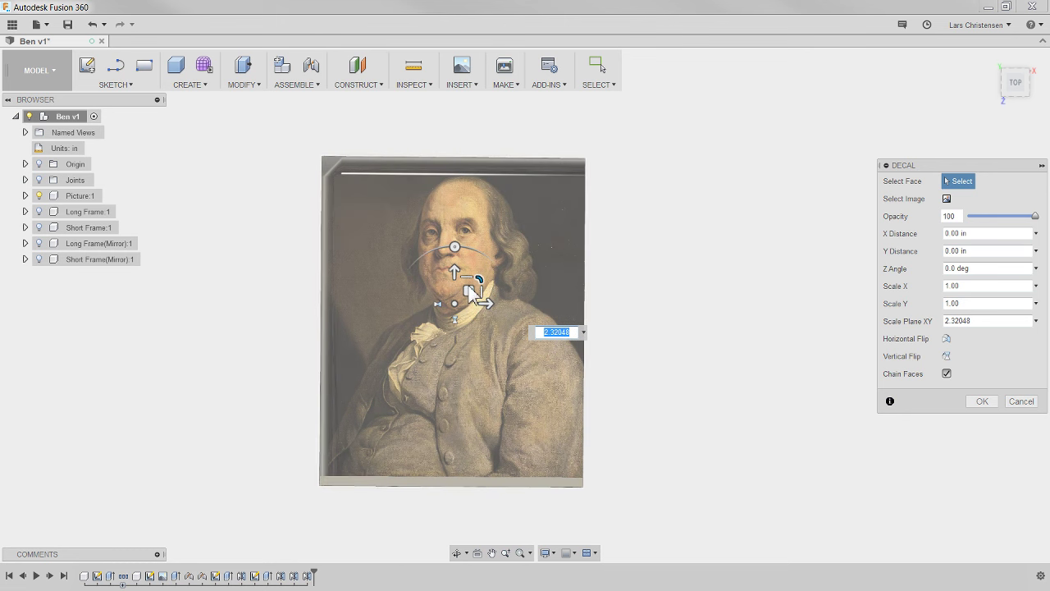
Fine-tune the decal's position and uniform scale until the portrait covers the whole Picture face.
{"action": "left_click_drag", "start_coordinate": [452, 307], "coordinate": [443, 324]}
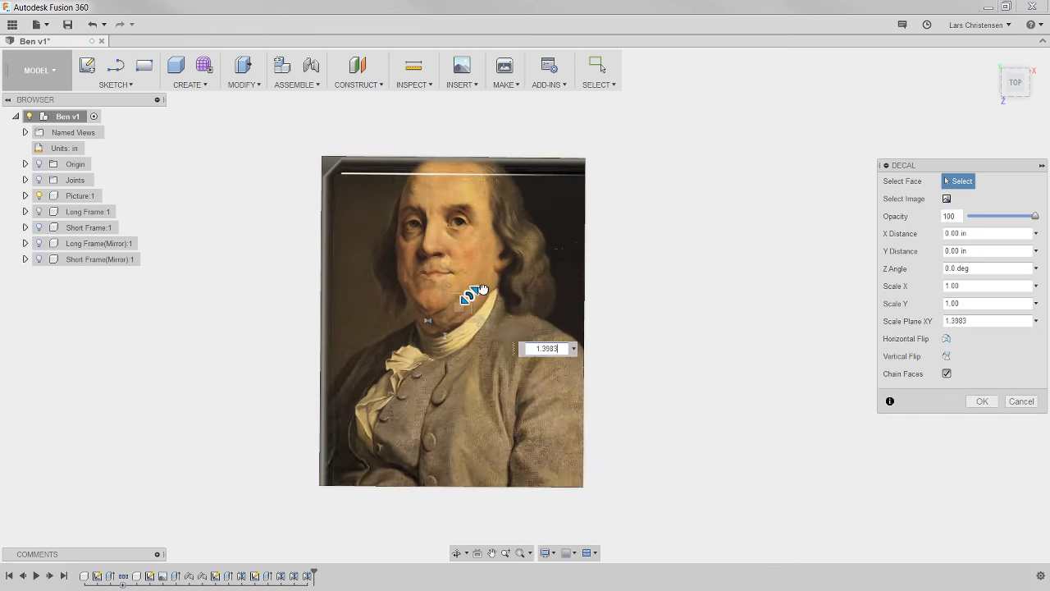
{"action": "left_click_drag", "start_coordinate": [483, 289], "coordinate": [469, 296]}
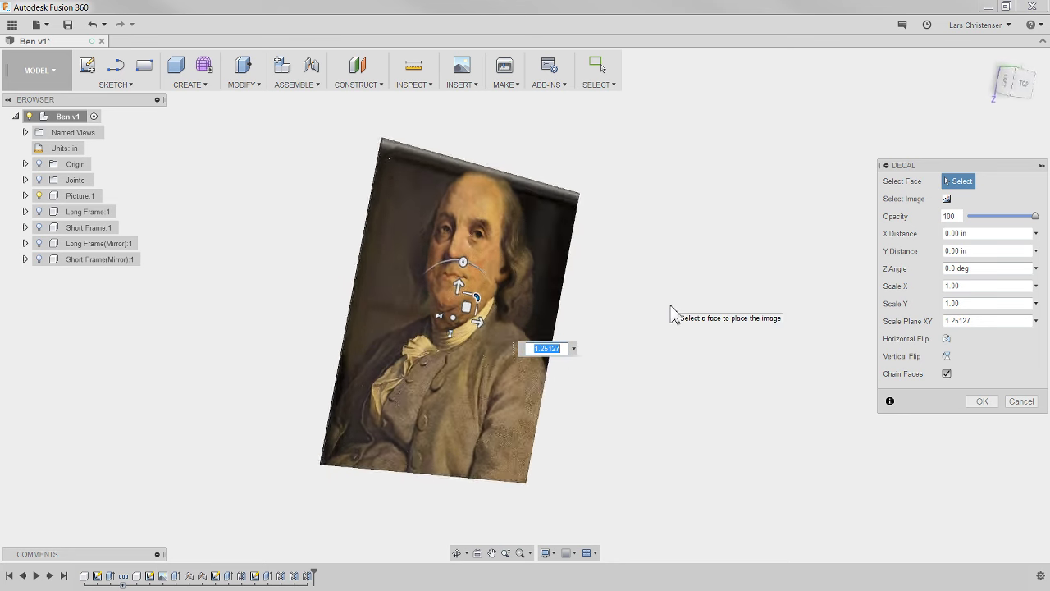
{"action": "left_click_drag", "start_coordinate": [475, 329], "coordinate": [581, 332]}
{"action": "middle_click_drag", "start_coordinate": [581, 333], "coordinate": [476, 297], "text": "shift"}
{"action": "mouse_move", "coordinate": [464, 288]}
{"action": "left_mouse_down"}
{"action": "mouse_move", "coordinate": [468, 415]}
{"action": "mouse_move", "coordinate": [488, 287]}
{"action": "mouse_move", "coordinate": [459, 288]}
{"action": "left_mouse_up"}
{"action": "middle_click_drag", "start_coordinate": [459, 288], "coordinate": [604, 394], "text": "shift"}
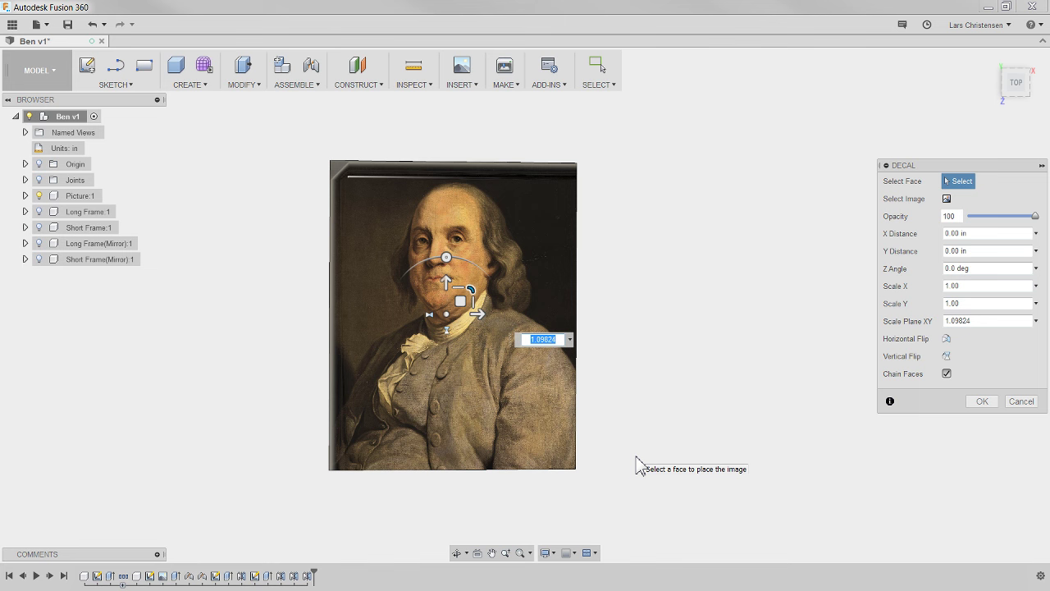
{"action": "middle_click_drag", "start_coordinate": [692, 457], "coordinate": [741, 421], "text": "shift"}
{"action": "middle_click_drag", "start_coordinate": [696, 475], "coordinate": [673, 467], "text": "shift"}
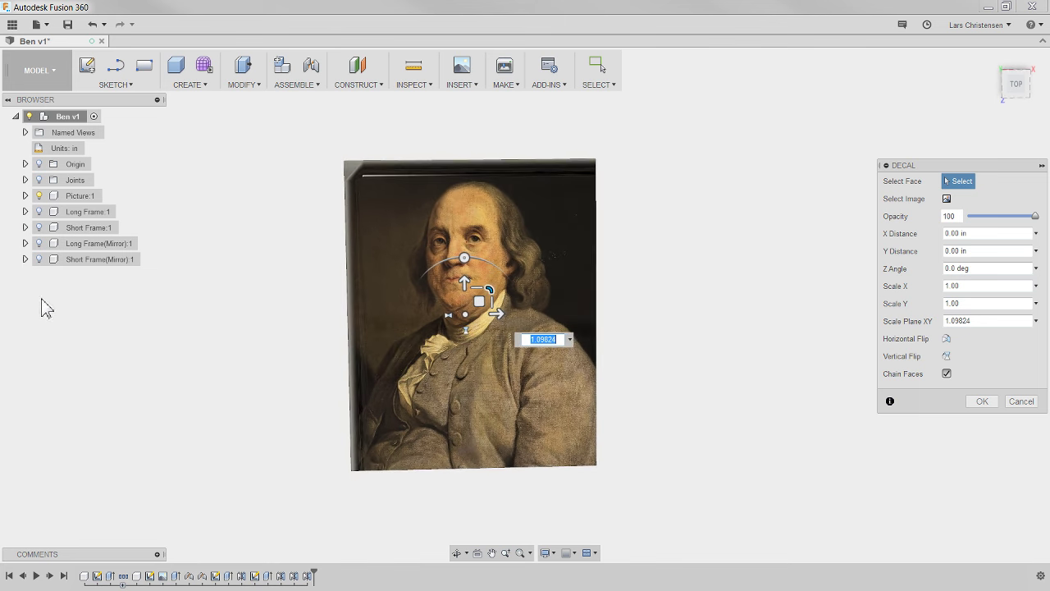
Show the Long Frame, Short Frame and both mirrored frame components again.
{"action": "left_click", "coordinate": [39, 212]}
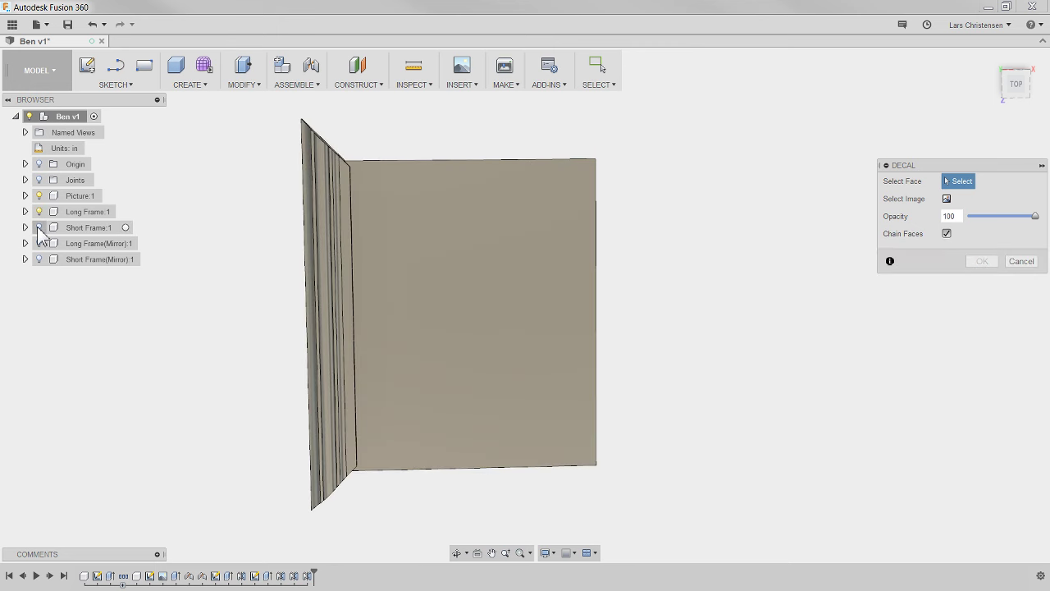
{"action": "left_click", "coordinate": [39, 228]}
{"action": "left_click", "coordinate": [39, 244]}
{"action": "left_click", "coordinate": [39, 259]}
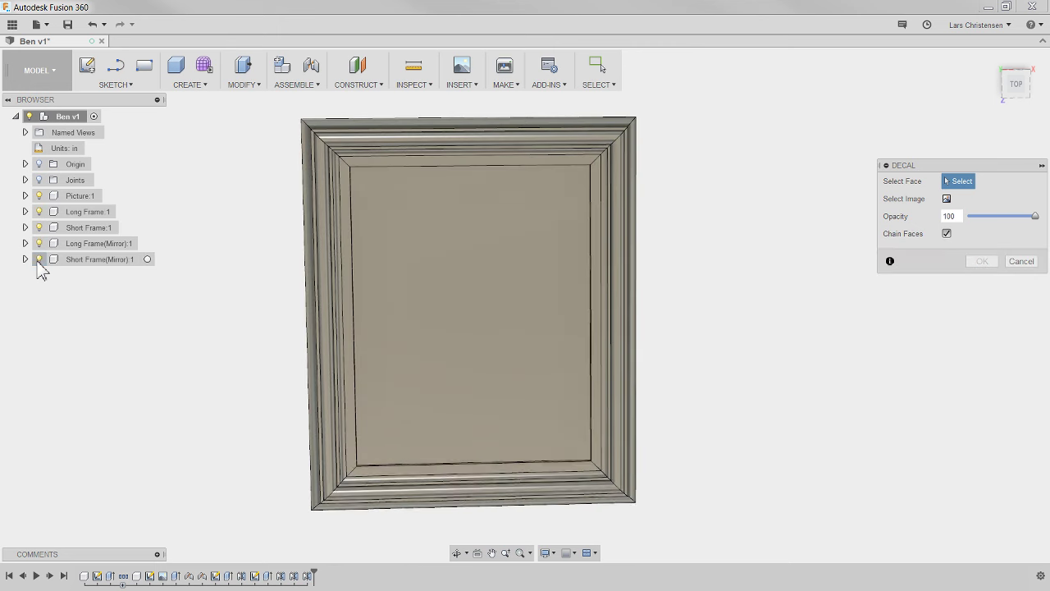
Place the decal on the Picture's face inside the frame, rotate it upright and scale it to fill the opening.
{"action": "middle_click_drag", "start_coordinate": [722, 361], "coordinate": [967, 197], "text": "shift"}
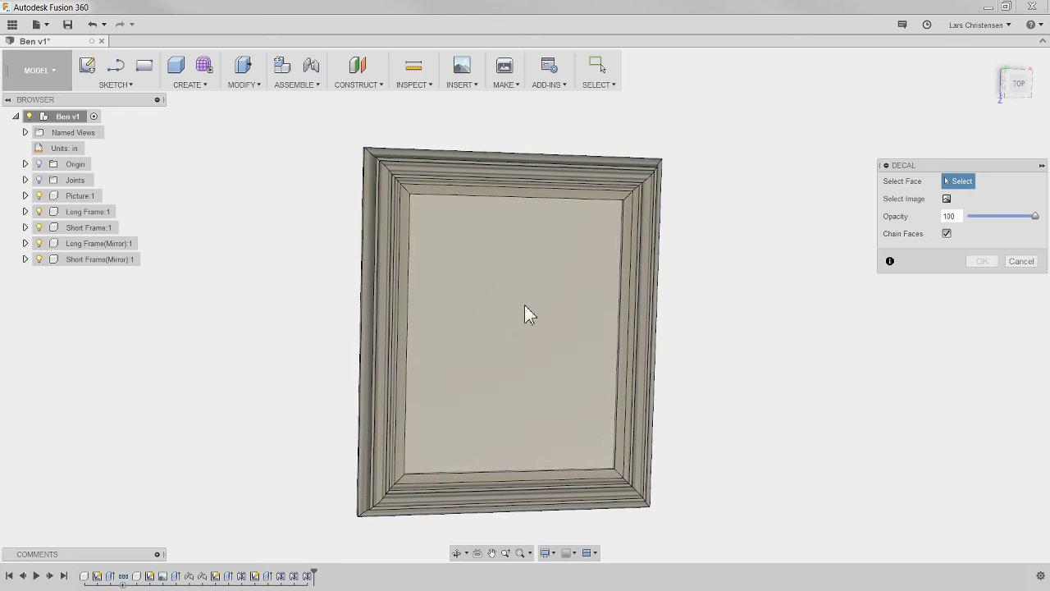
{"action": "left_click", "coordinate": [525, 312]}
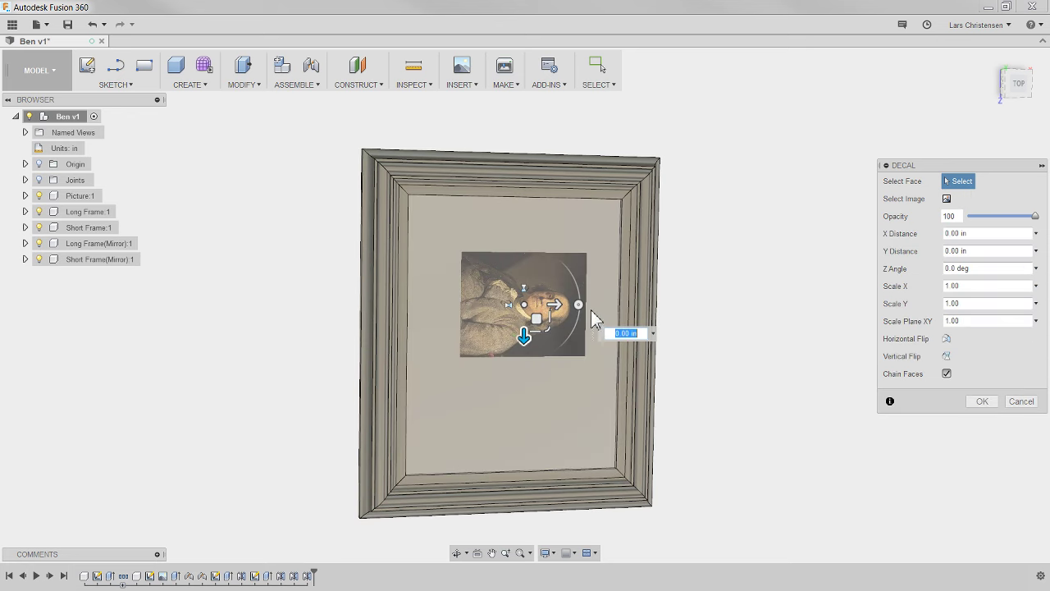
{"action": "left_click_drag", "start_coordinate": [578, 304], "coordinate": [584, 270]}
{"action": "mouse_move", "coordinate": [538, 295]}
{"action": "left_mouse_down"}
{"action": "mouse_move", "coordinate": [525, 330]}
{"action": "mouse_move", "coordinate": [543, 306]}
{"action": "left_mouse_up"}
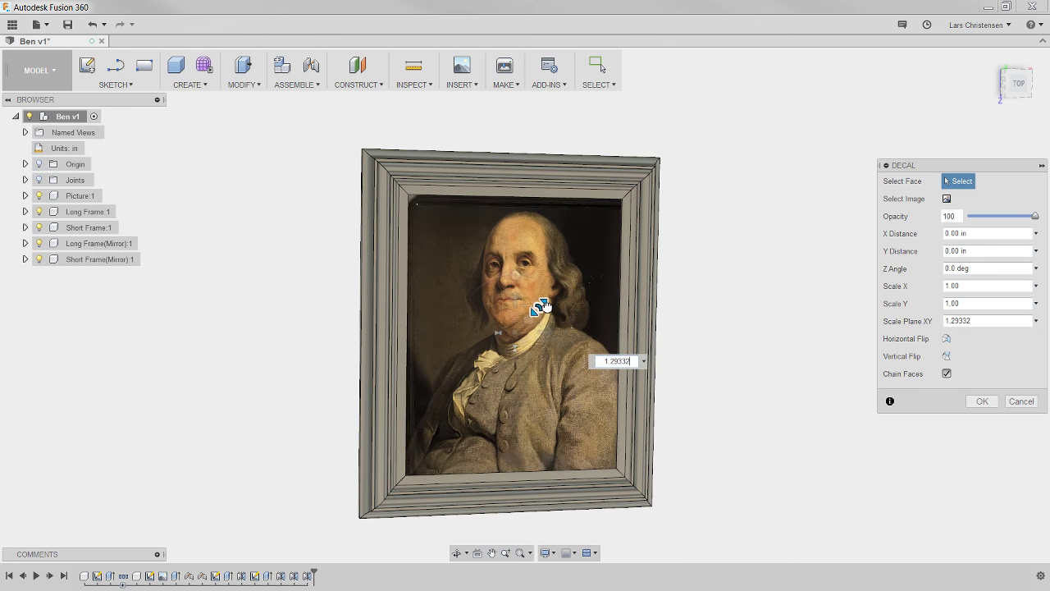
{"action": "middle_click_drag", "start_coordinate": [800, 363], "coordinate": [512, 330], "text": "shift"}
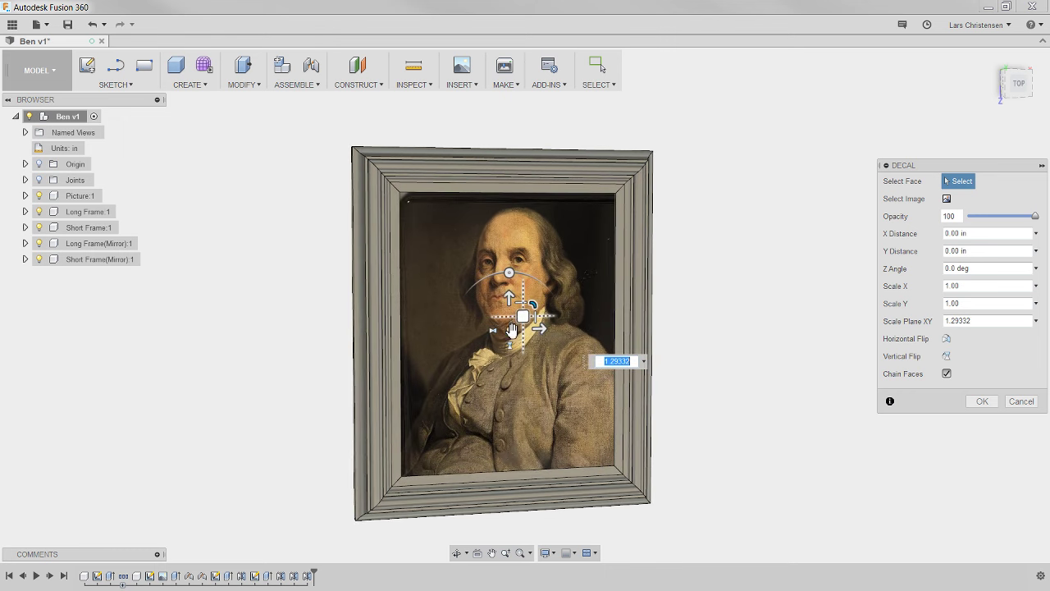
Offset the decal by about -0.22 in in X and 0.20 in in Y and accept it.
{"action": "left_click_drag", "start_coordinate": [510, 332], "coordinate": [505, 328]}
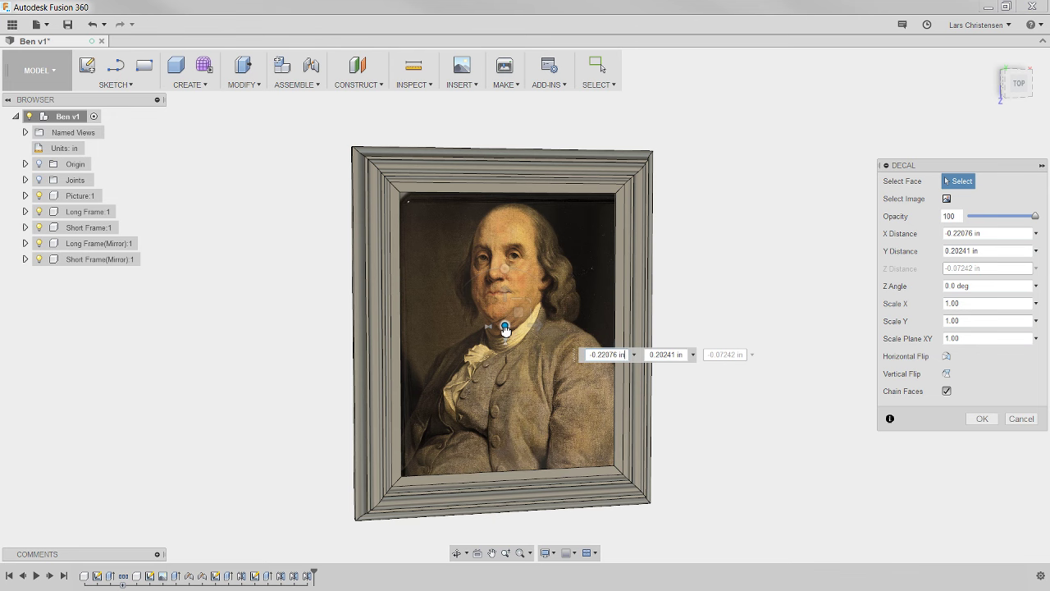
{"action": "middle_click_drag", "start_coordinate": [712, 287], "coordinate": [773, 281], "text": "shift"}
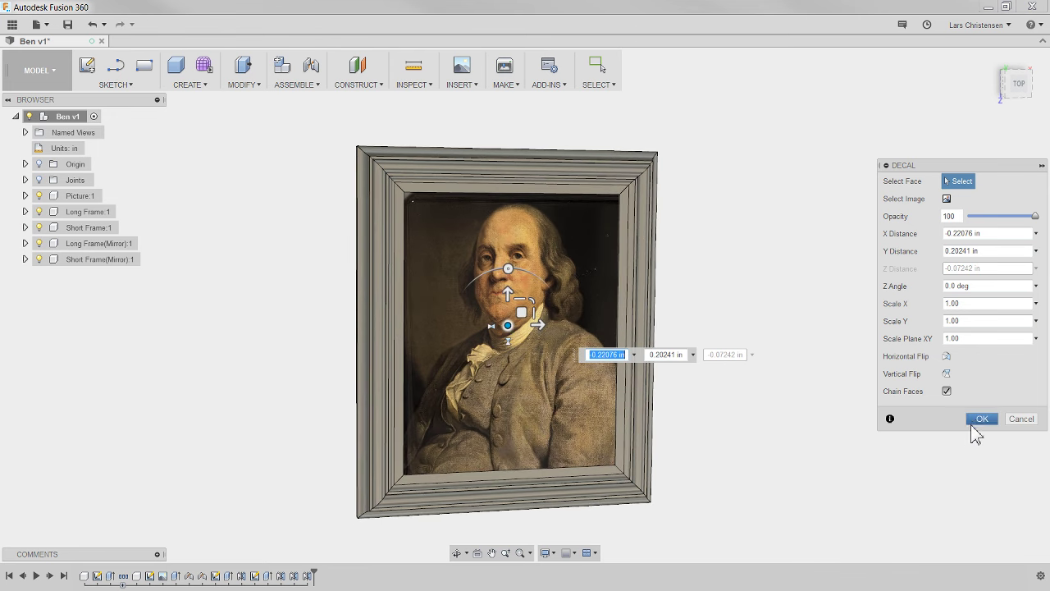
{"action": "left_click", "coordinate": [980, 420]}
{"action": "middle_click_drag", "start_coordinate": [980, 429], "coordinate": [725, 443], "text": "shift"}
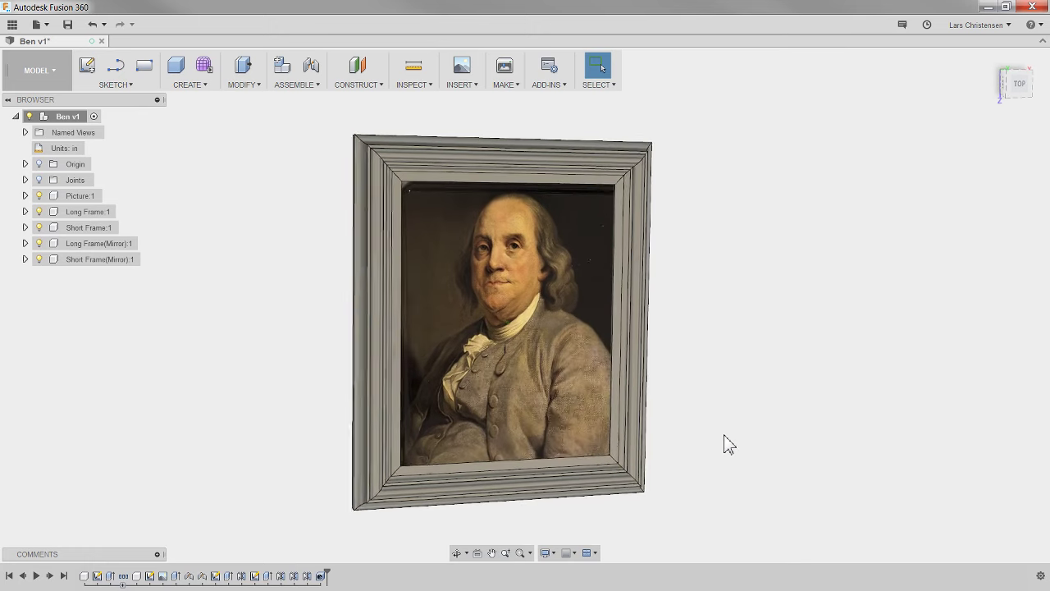
Apply the Mahogany - Glossy finished wood appearance to all four frame components.
{"action": "middle_click_drag", "start_coordinate": [220, 335], "coordinate": [289, 289], "text": "shift"}
{"action": "right_click", "coordinate": [290, 297]}
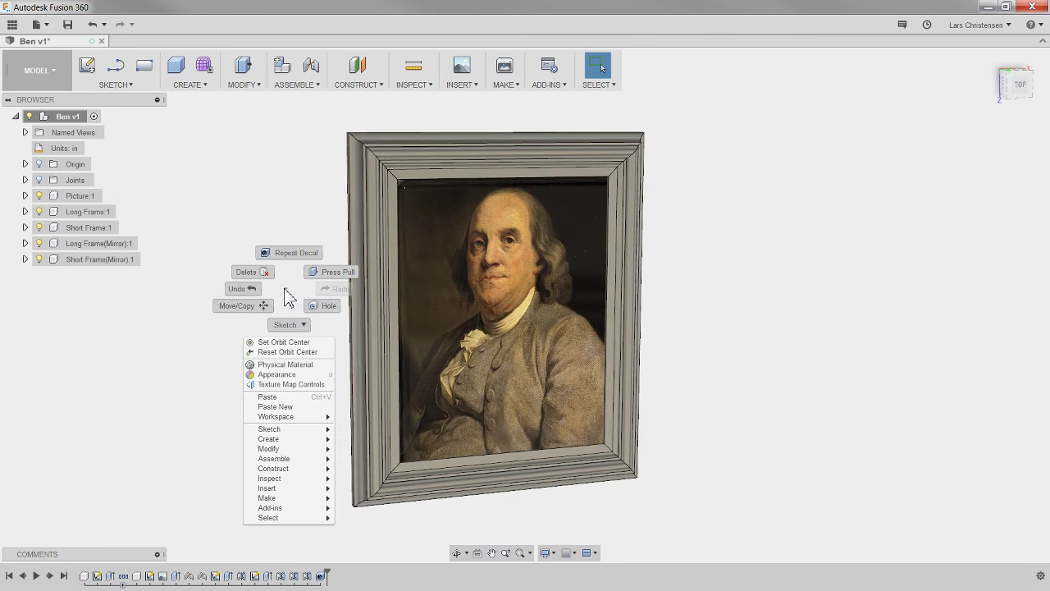
{"action": "left_click", "coordinate": [278, 375]}
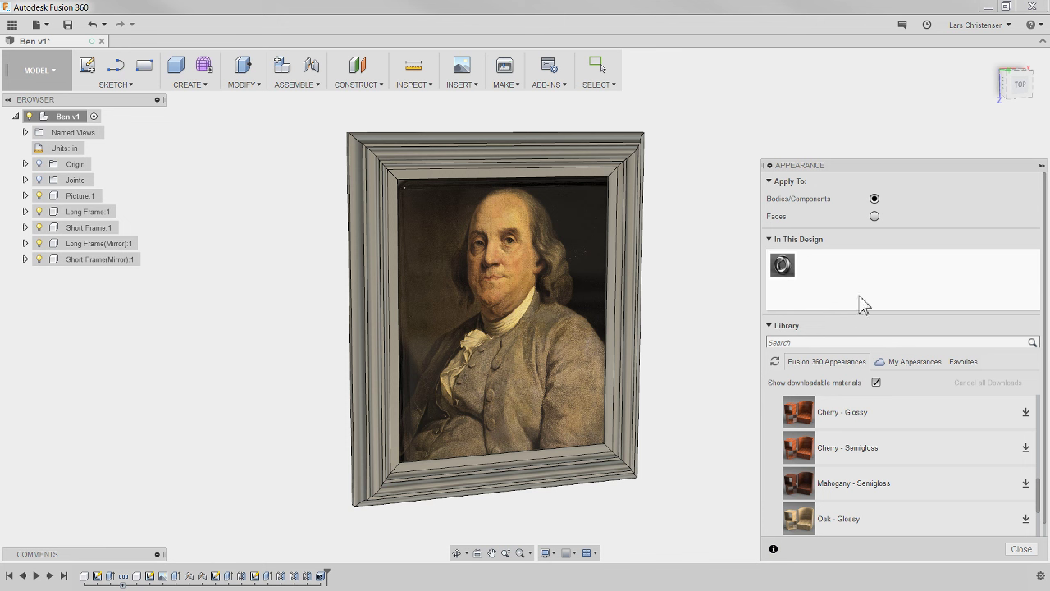
{"action": "scroll", "coordinate": [922, 485], "scroll_direction": "up", "scroll_amount": 5}
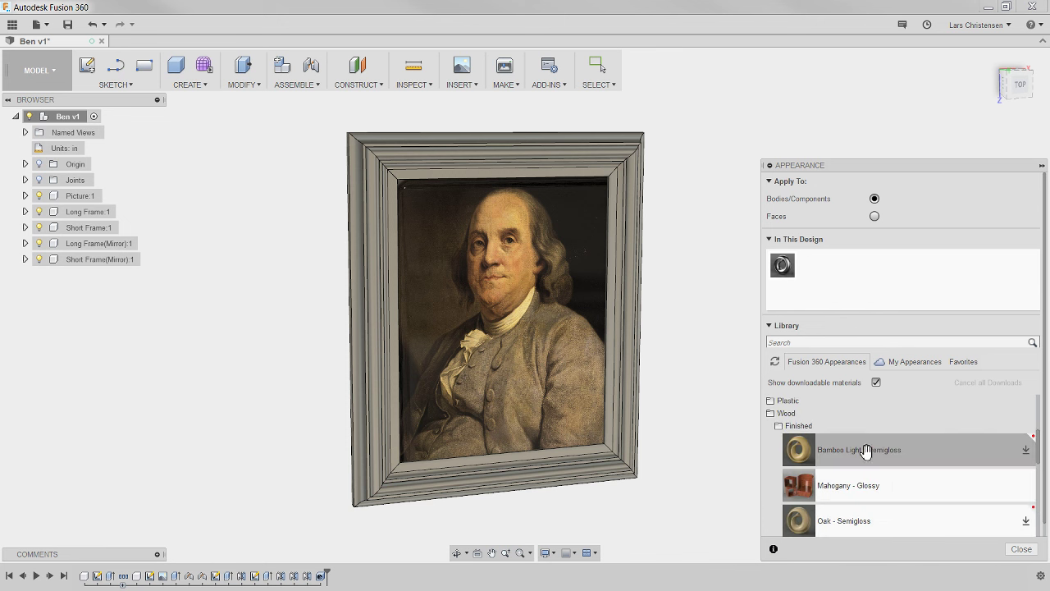
{"action": "scroll", "coordinate": [869, 484], "scroll_direction": "down", "scroll_amount": 1}
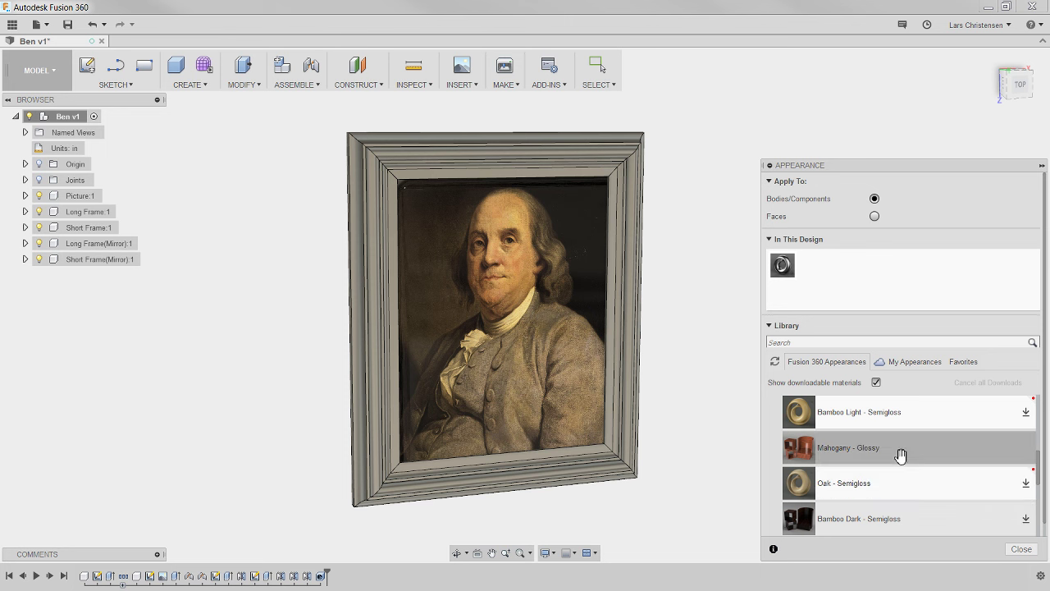
{"action": "left_click_drag", "start_coordinate": [900, 450], "coordinate": [638, 415]}
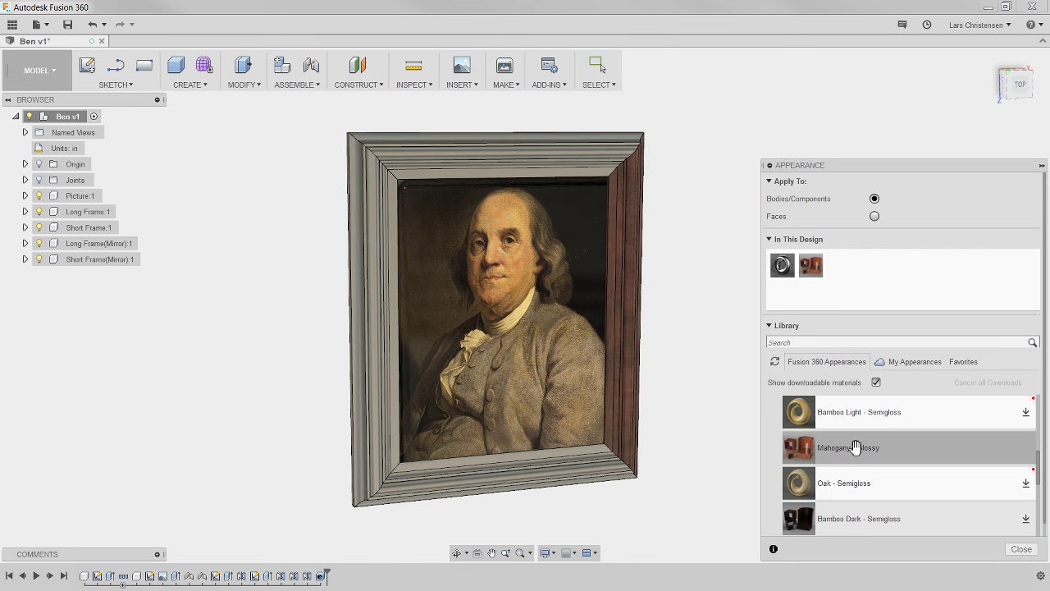
{"action": "left_click_drag", "start_coordinate": [855, 448], "coordinate": [584, 481]}
{"action": "left_click_drag", "start_coordinate": [889, 458], "coordinate": [397, 409]}
{"action": "left_click_drag", "start_coordinate": [895, 450], "coordinate": [561, 169]}
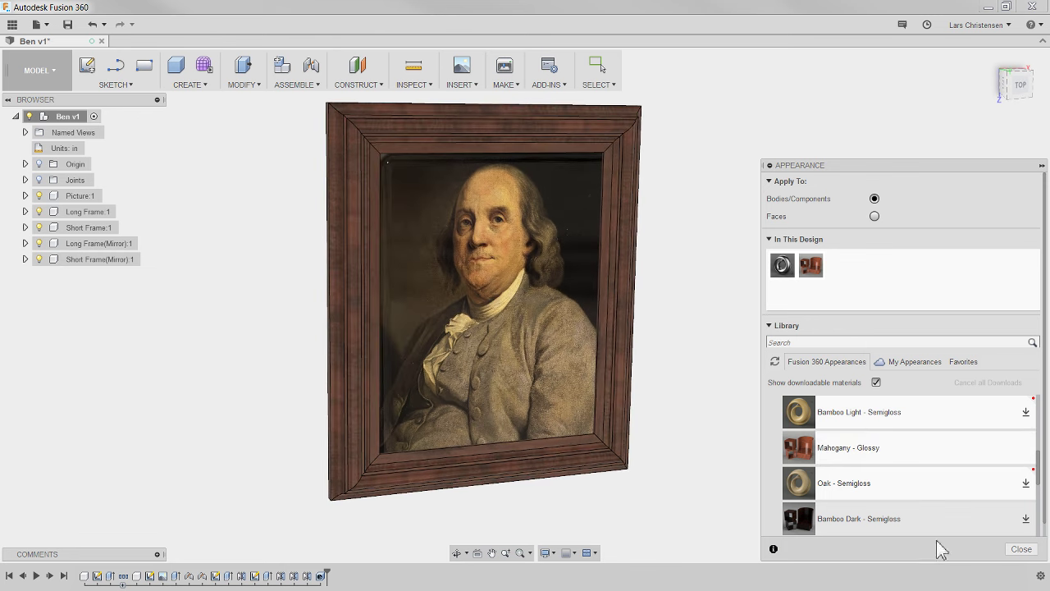
{"action": "left_click", "coordinate": [1021, 549]}
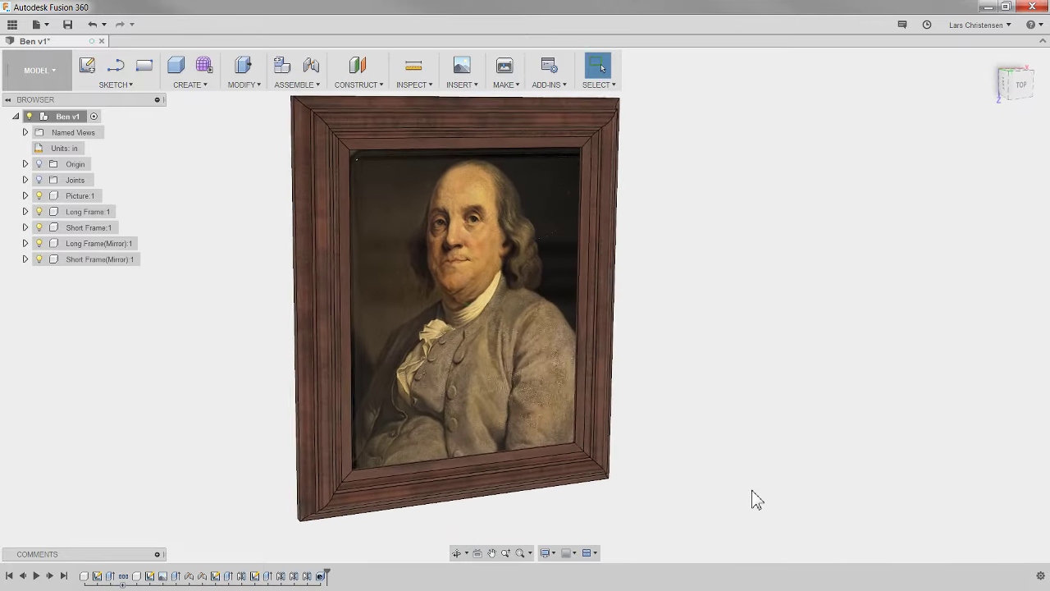
{"action": "left_click", "coordinate": [52, 80]}
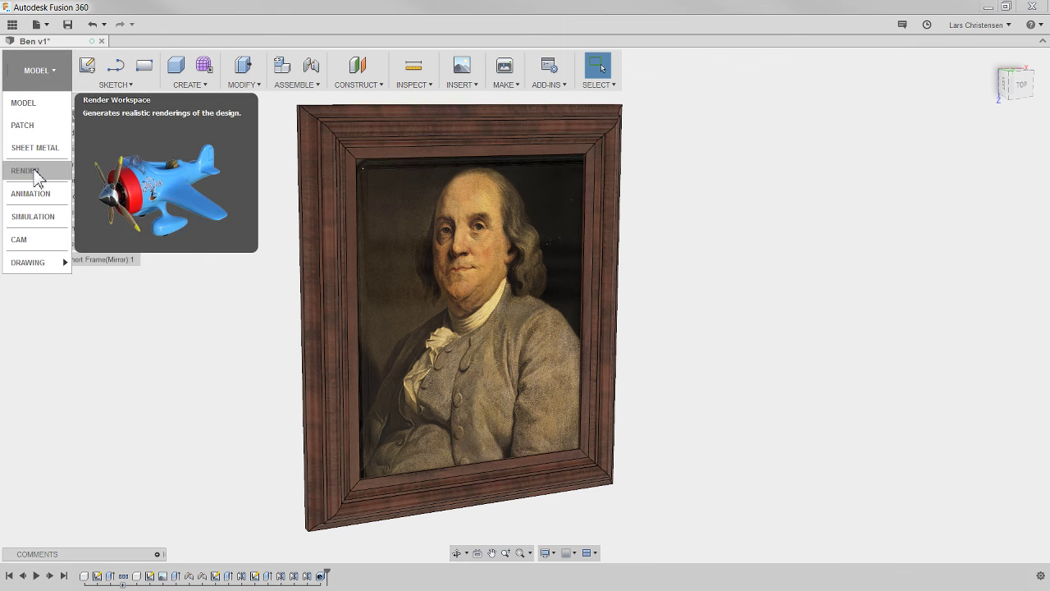
{"action": "left_click", "coordinate": [169, 386]}
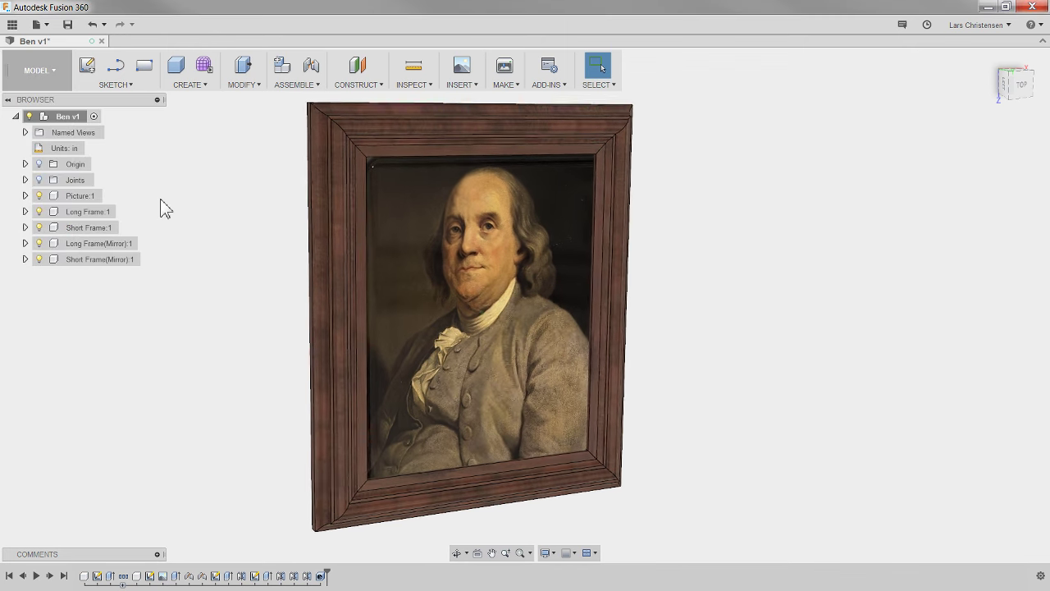